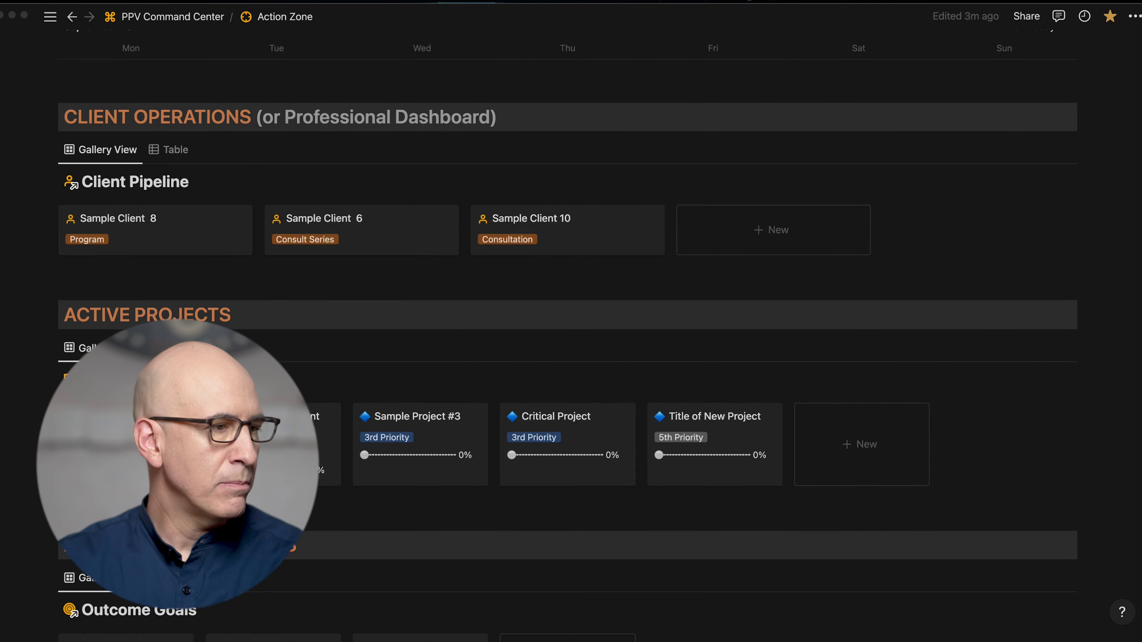
Step: Select the first Weekly Review's Do Date cell in the Action Items table under TODAY - Actions
scroll(568, 333, up, 20)
scroll(567, 333, up, 15)
scroll(568, 333, down, 3)
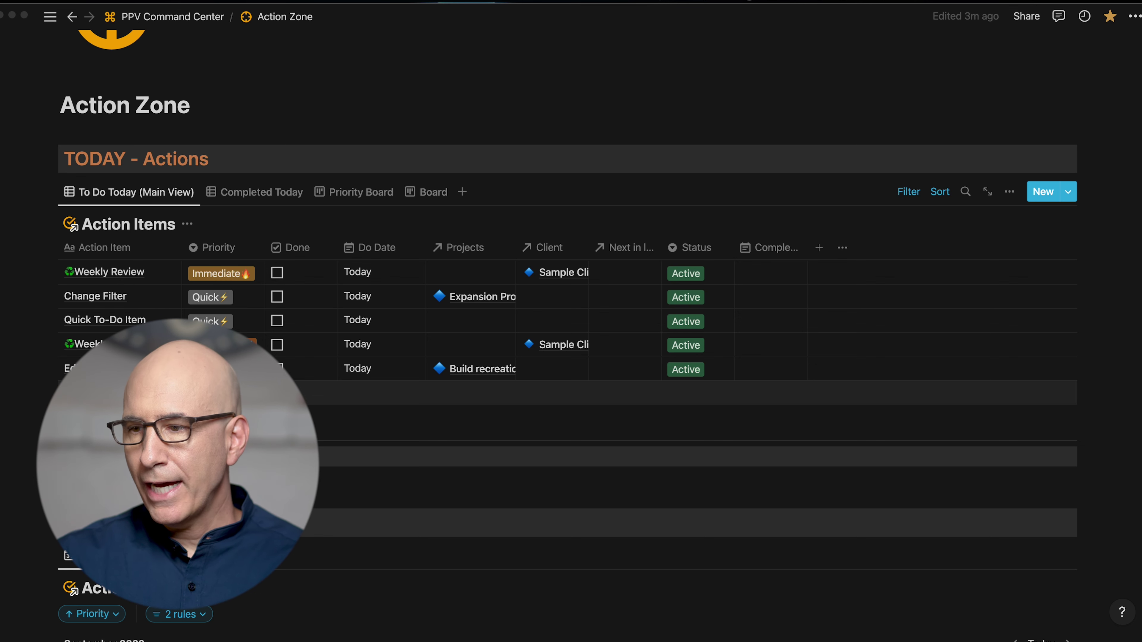
click(616, 274)
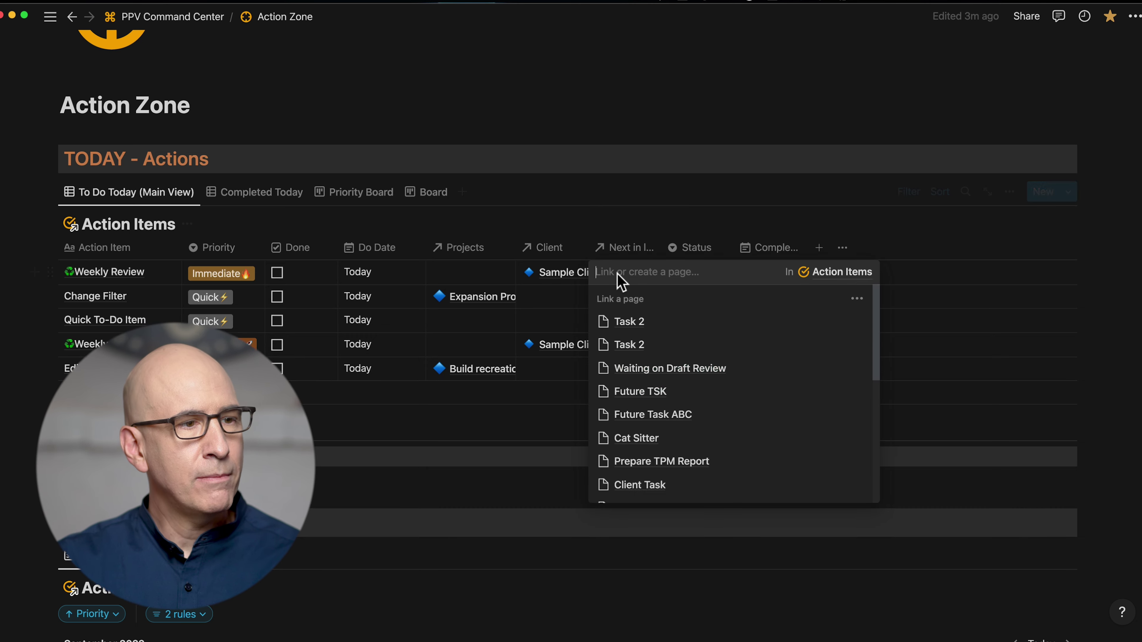
key(Escape)
key(Left)
key(Left)
key(Left)
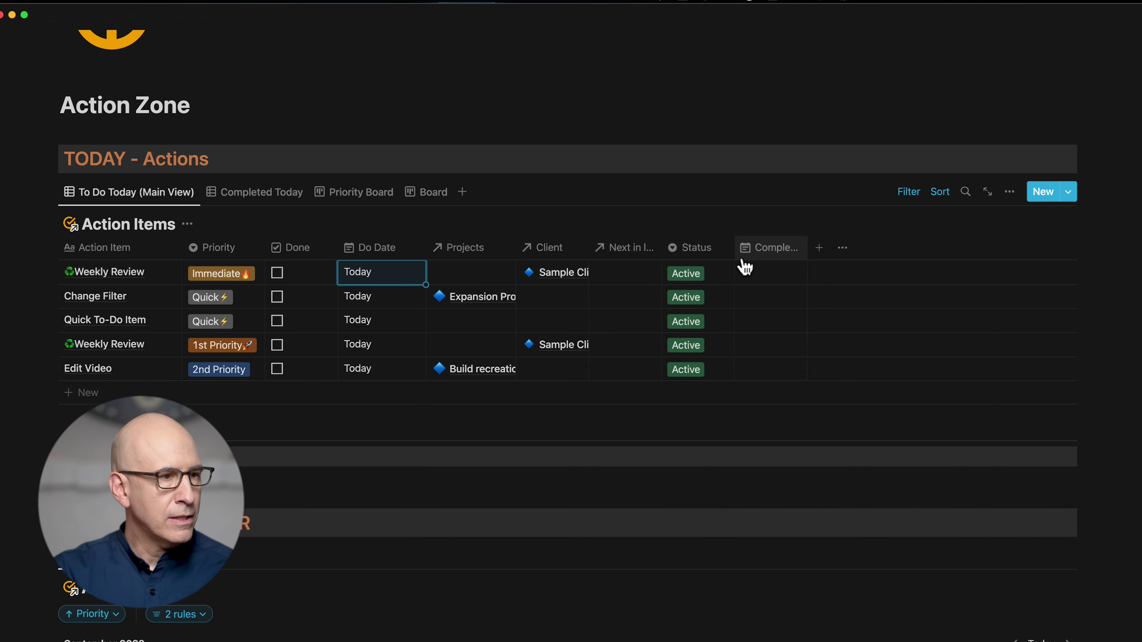
Step: Fill the first Weekly Review's client down to Change Filter and Quick To-Do Item, and undo the fill
key(Right)
key(Right)
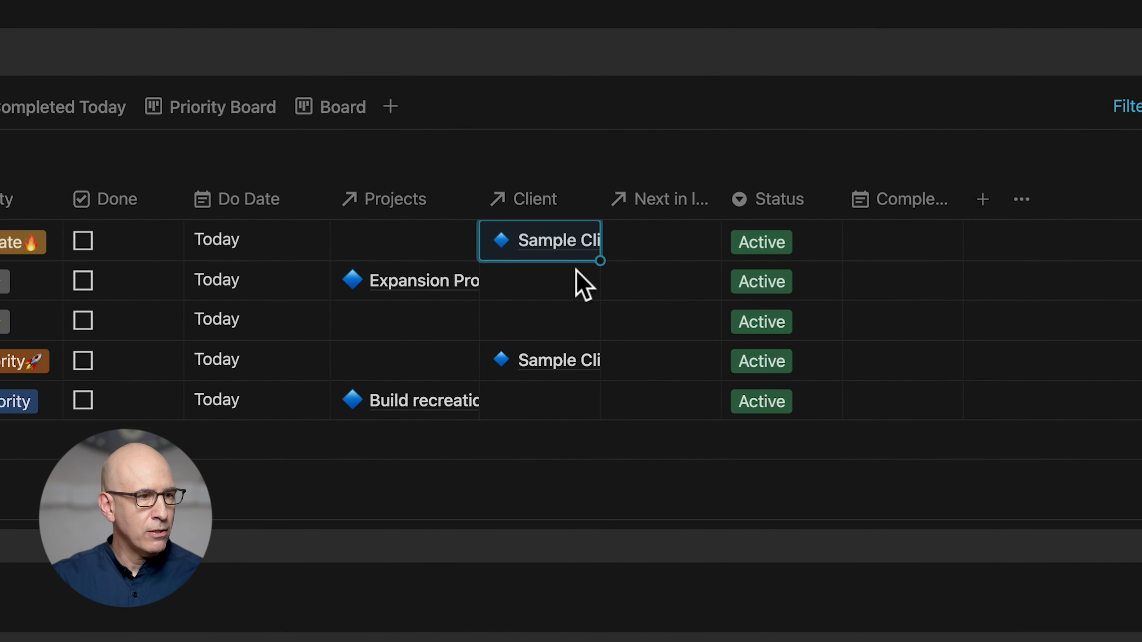
drag(600, 275, 598, 324)
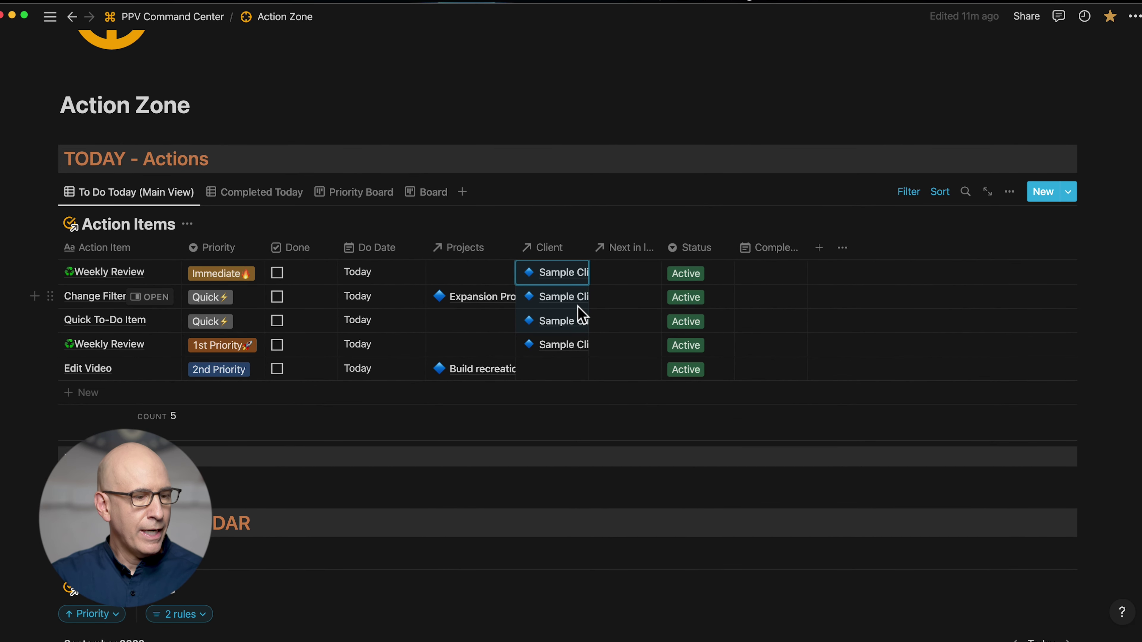
key(ctrl+z)
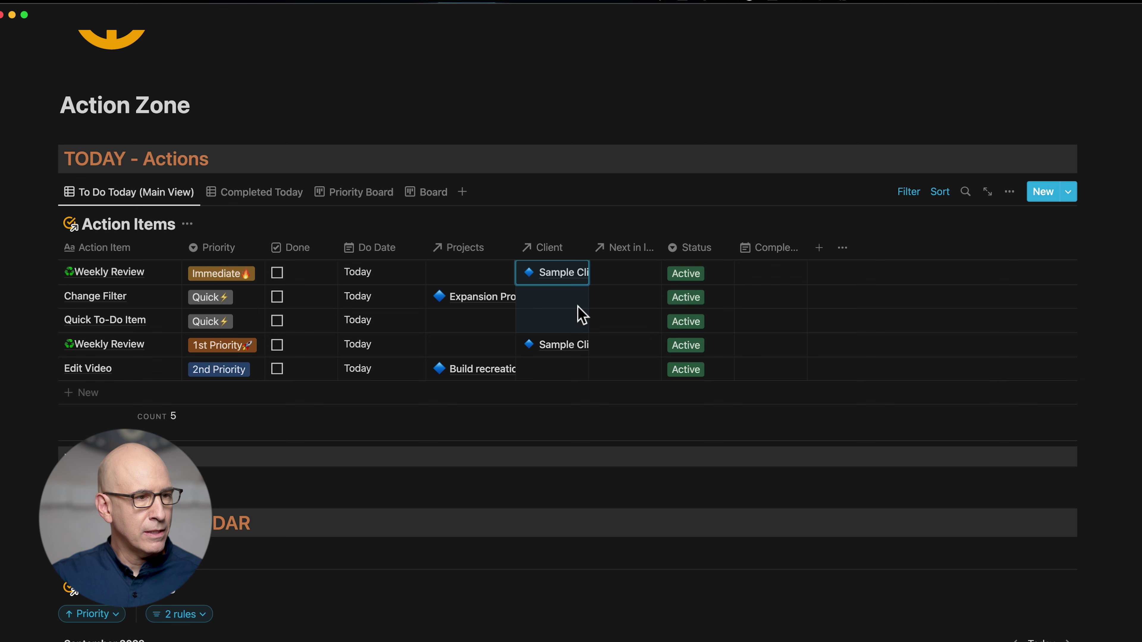
Step: Apply the first Weekly Review's client to the two rows beneath again and inspect the clients linked to that review
click(558, 265)
key(Escape)
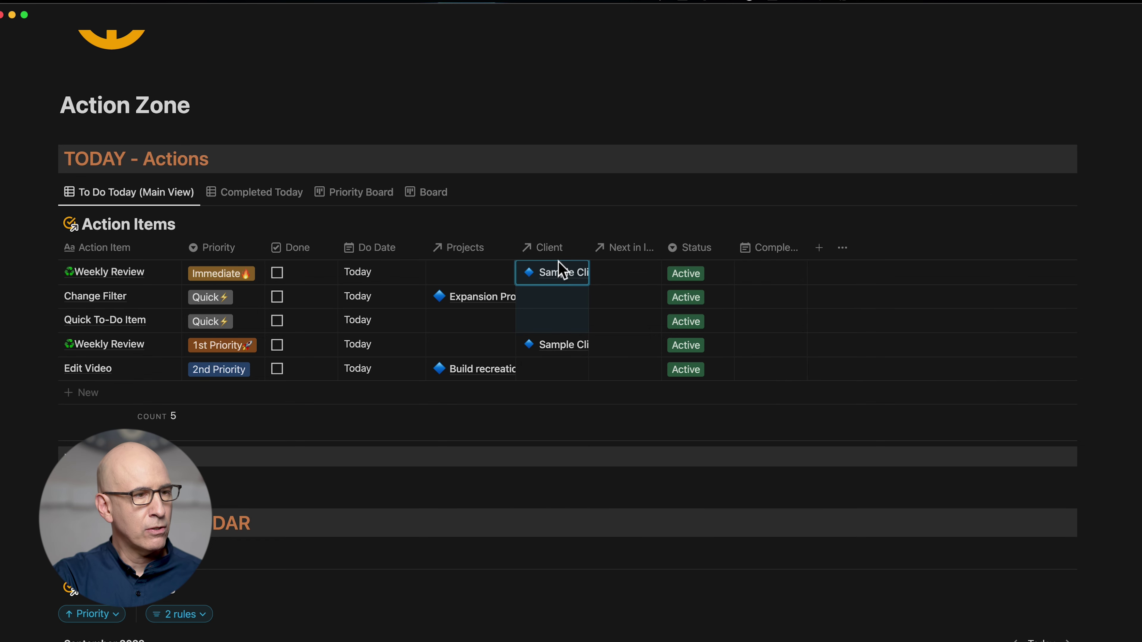
key(super+v)
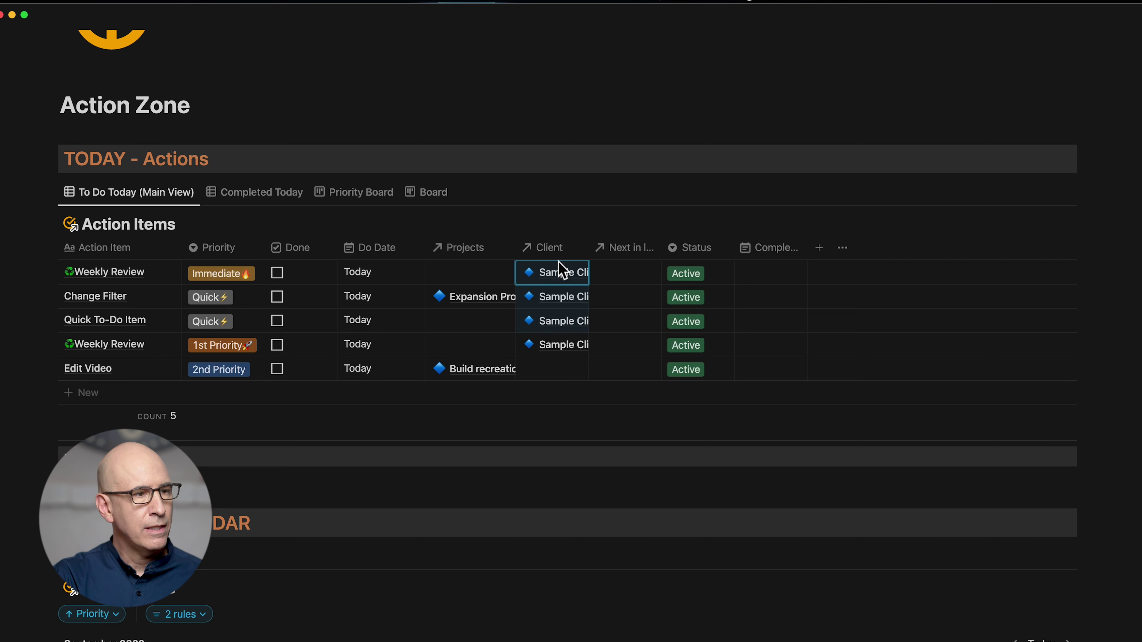
click(558, 265)
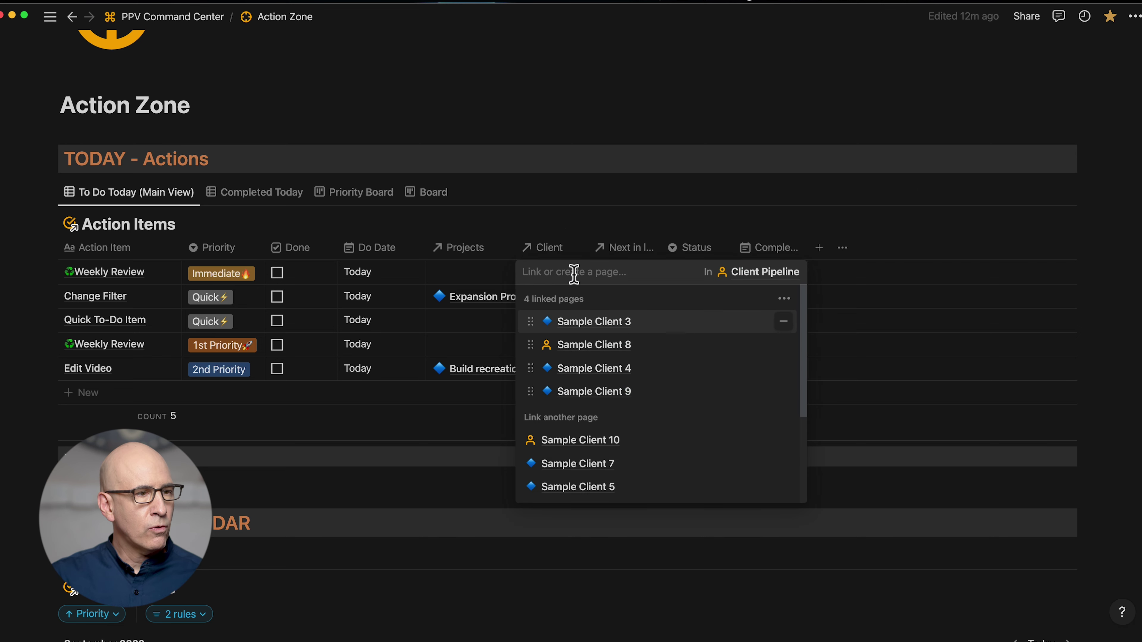
click(560, 216)
Step: Undo the two-row client entry, fill the first Weekly Review's client down to the Edit Video row, and undo that fill
key(super+z)
drag(589, 285, 586, 369)
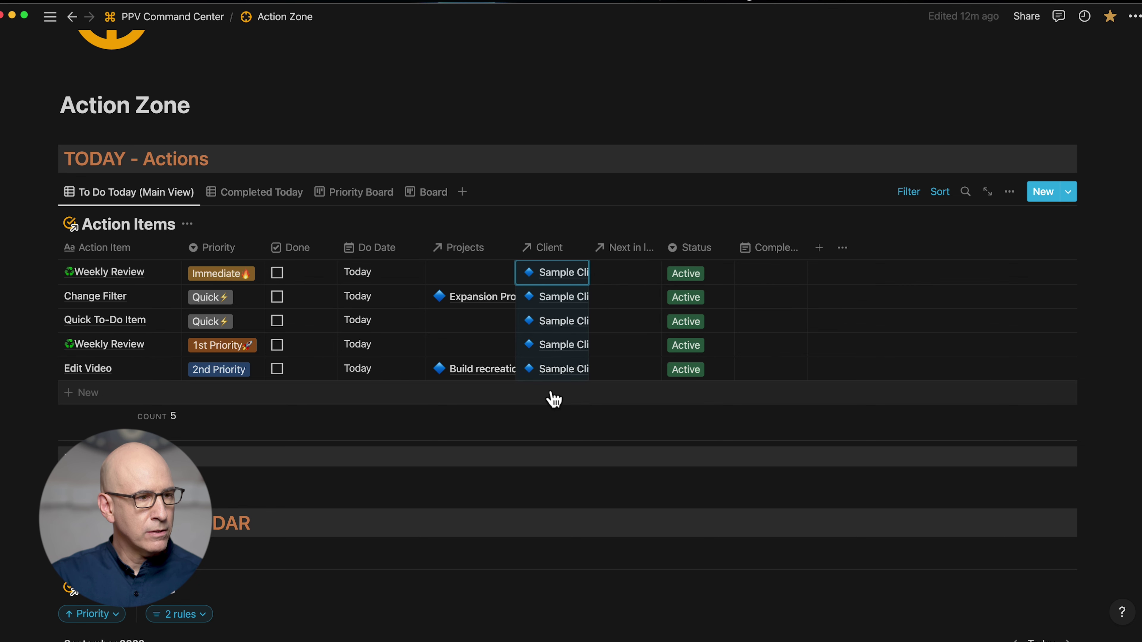
key(super+z)
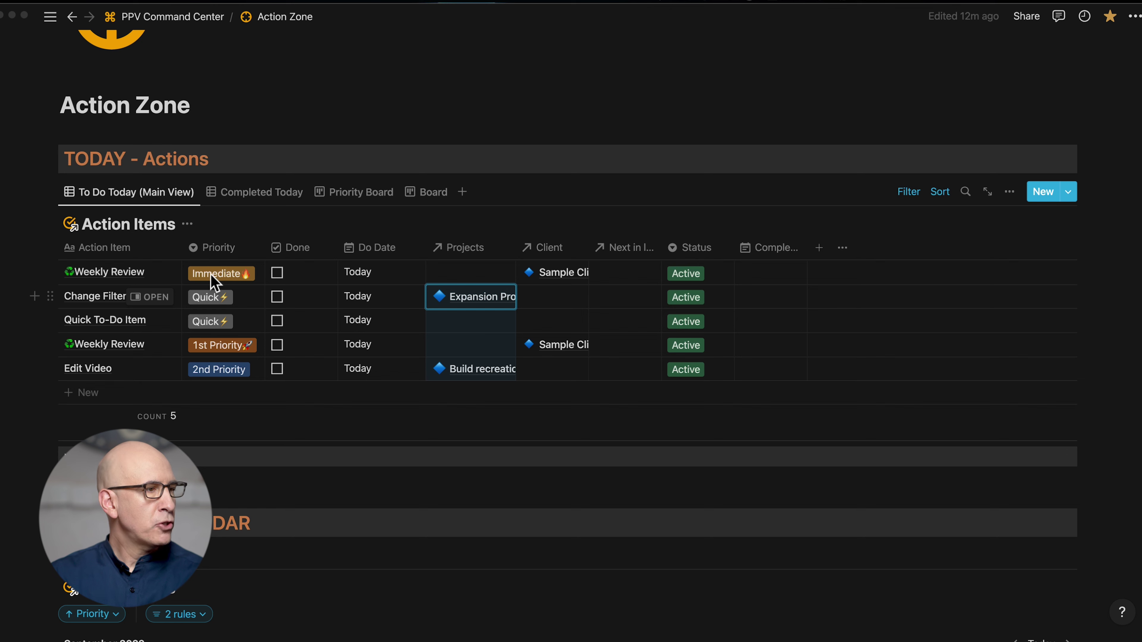
Step: Open Change Filter in side peek, try different peek widths, and close it
click(152, 299)
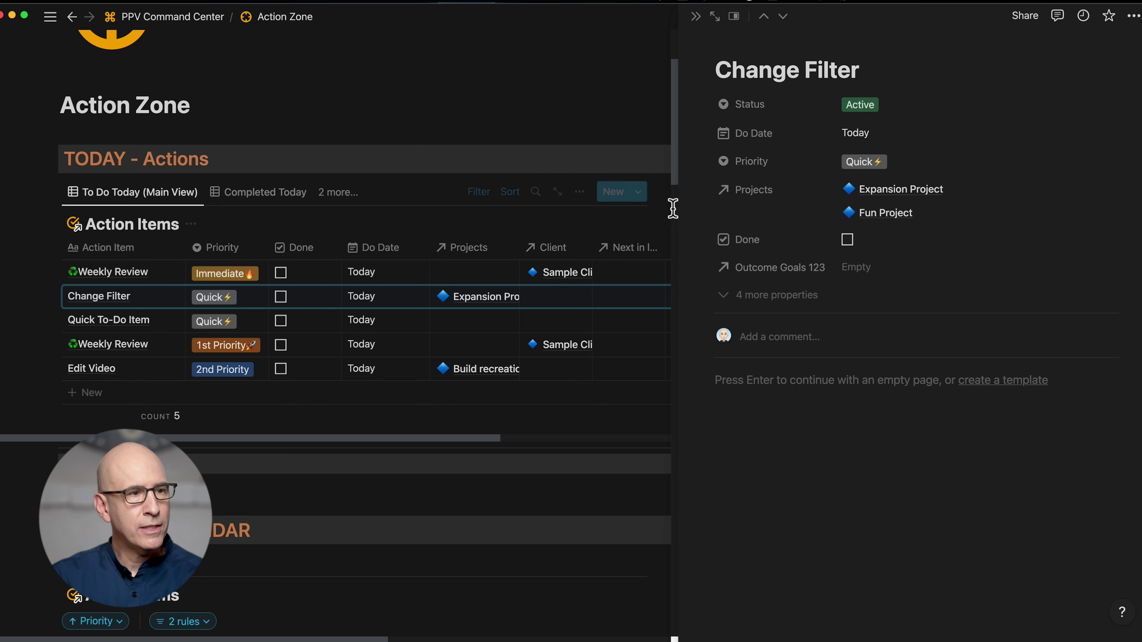
drag(675, 207, 839, 203)
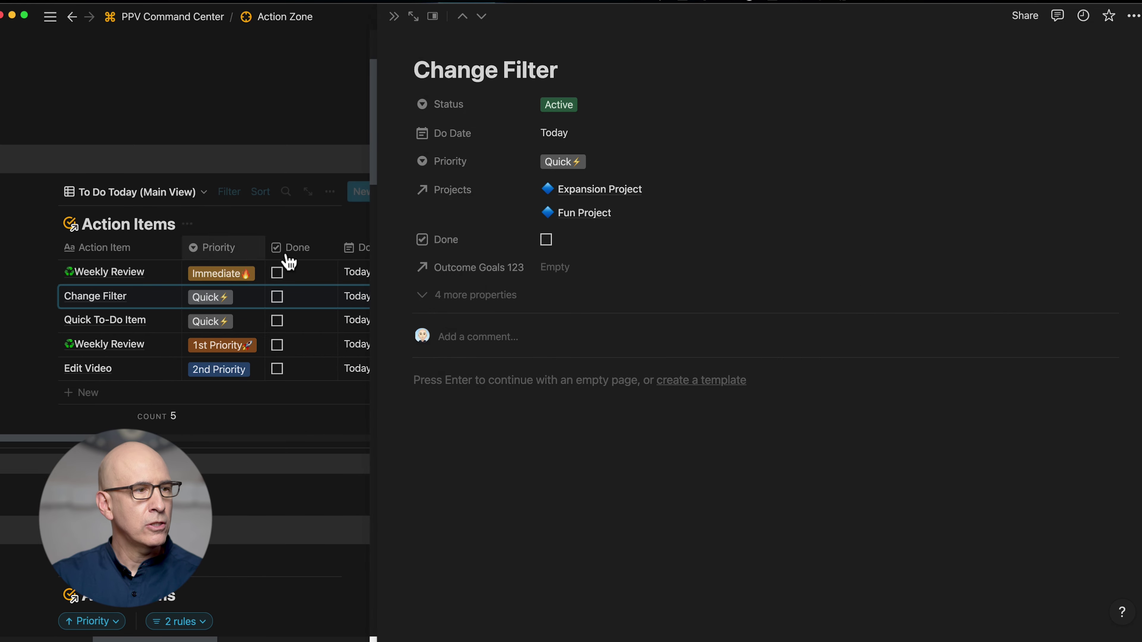
drag(377, 242, 587, 188)
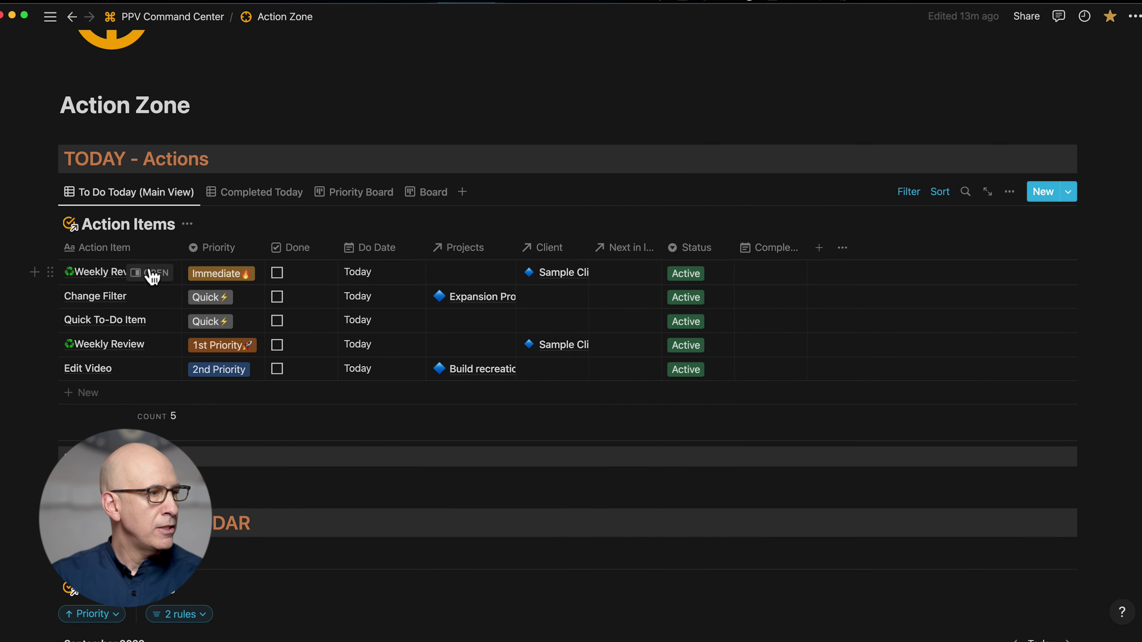
Step: View the first Weekly Review and Edit Video in side peek, narrowing the peek to about a third of the window's width
click(163, 272)
click(273, 122)
click(153, 368)
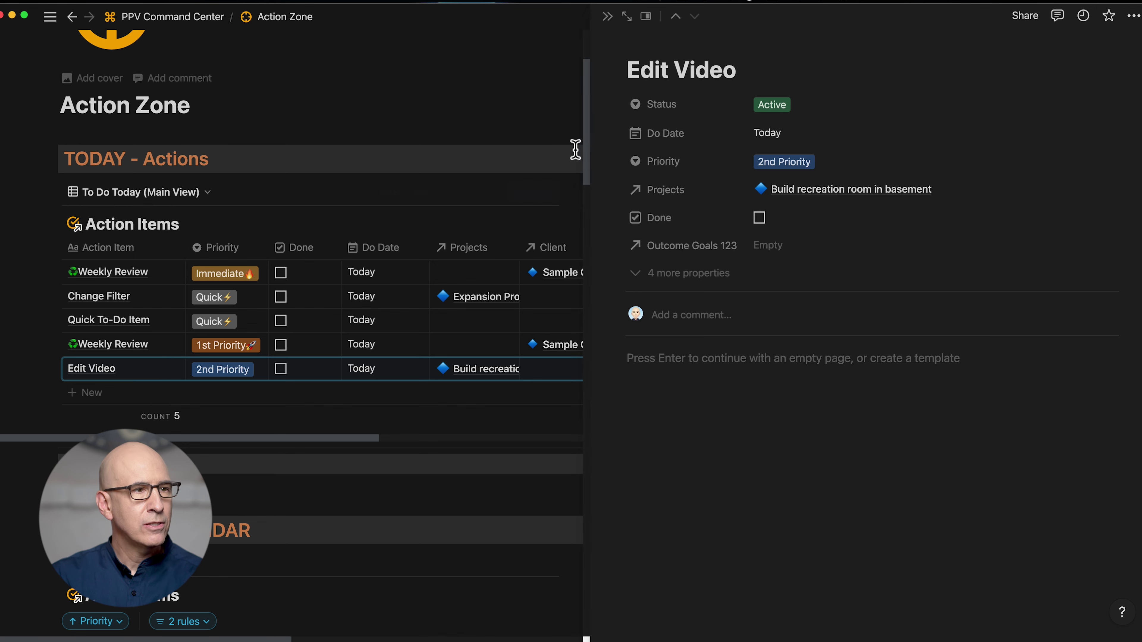
drag(591, 186, 743, 186)
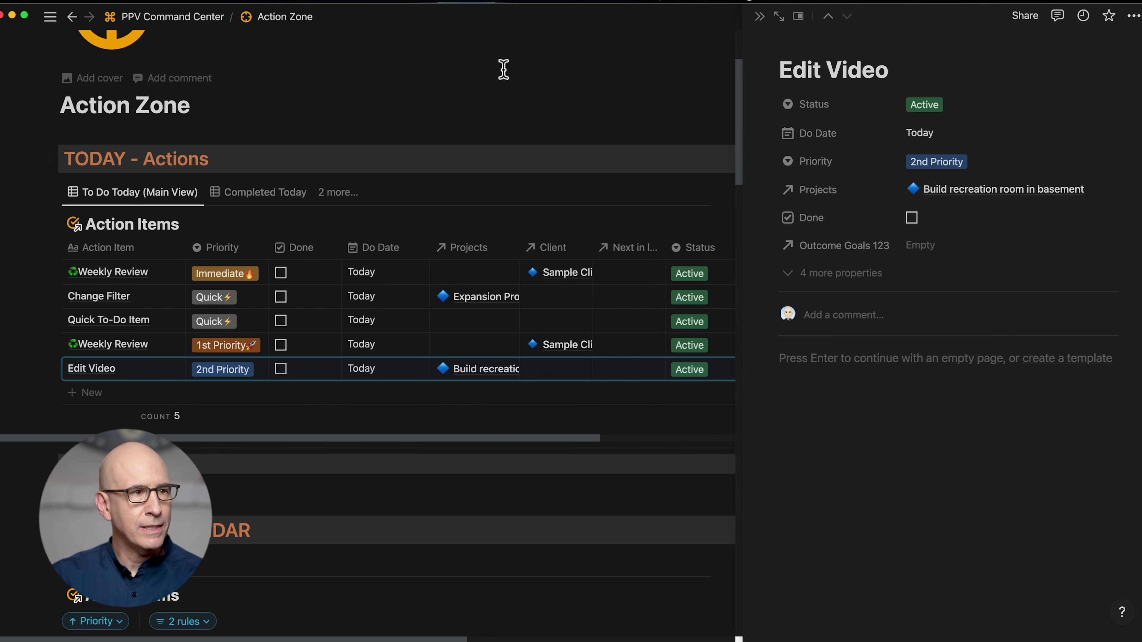
click(490, 72)
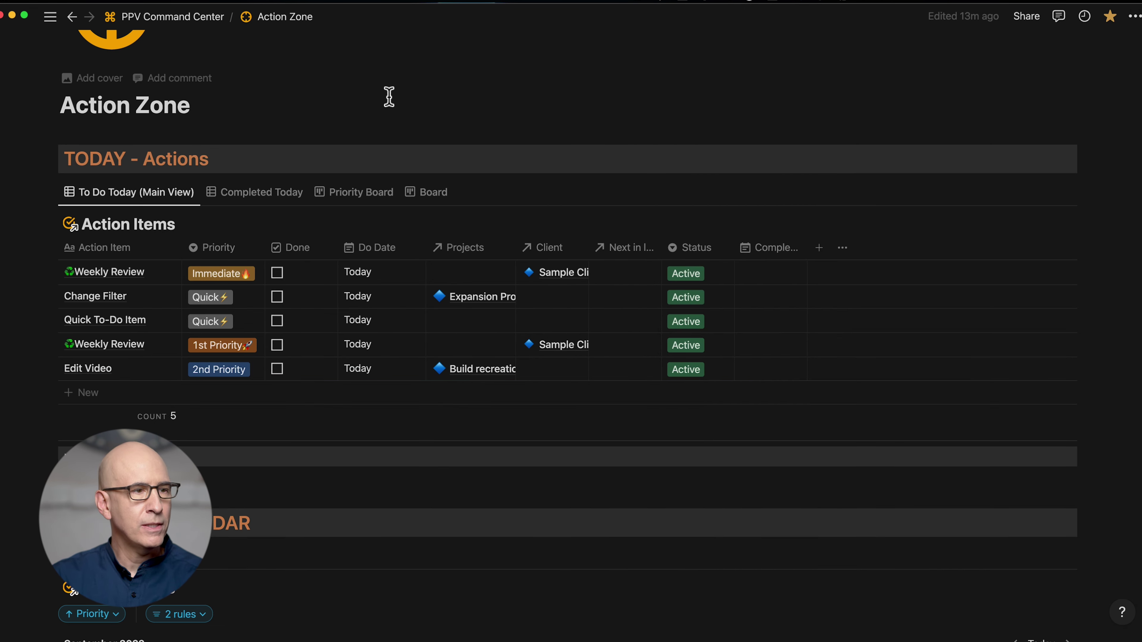
Step: View Change Filter, the first Weekly Review and Quick To-Do Item one after another in side peek, ending back on Change Filter
click(152, 296)
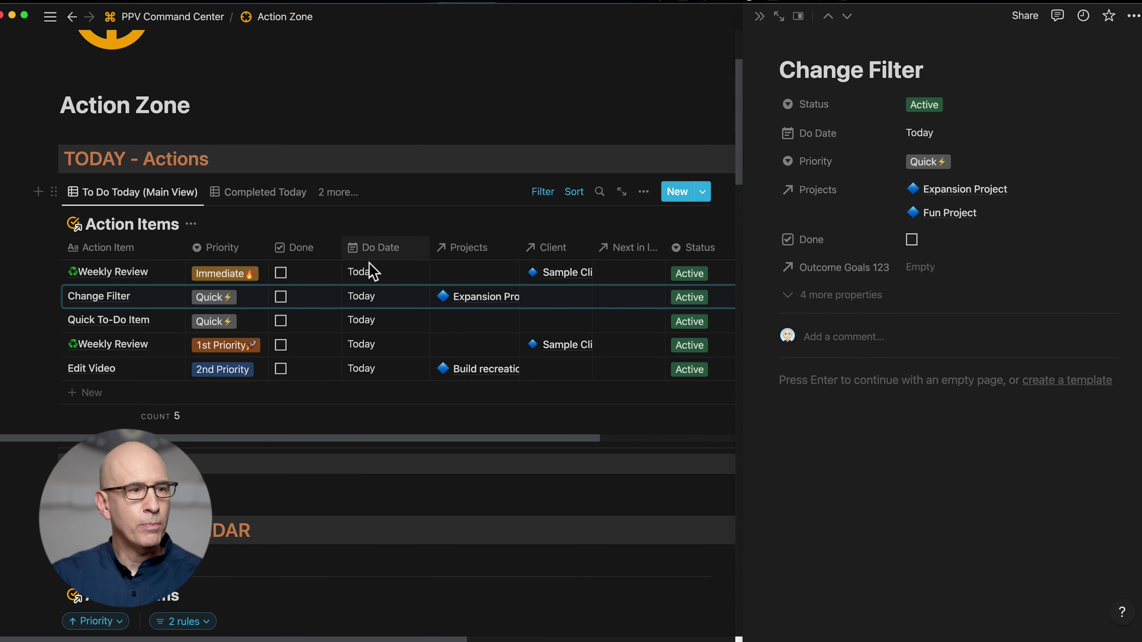
scroll(333, 263, up, 1)
scroll(331, 260, down, 2)
scroll(329, 258, up, 1)
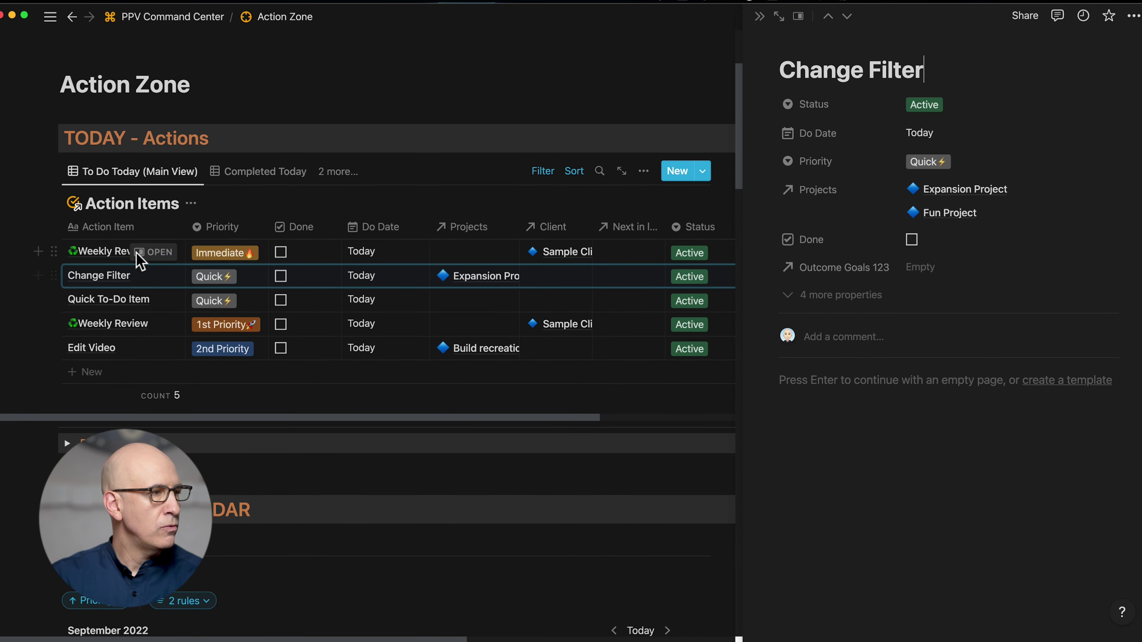
click(145, 253)
click(145, 302)
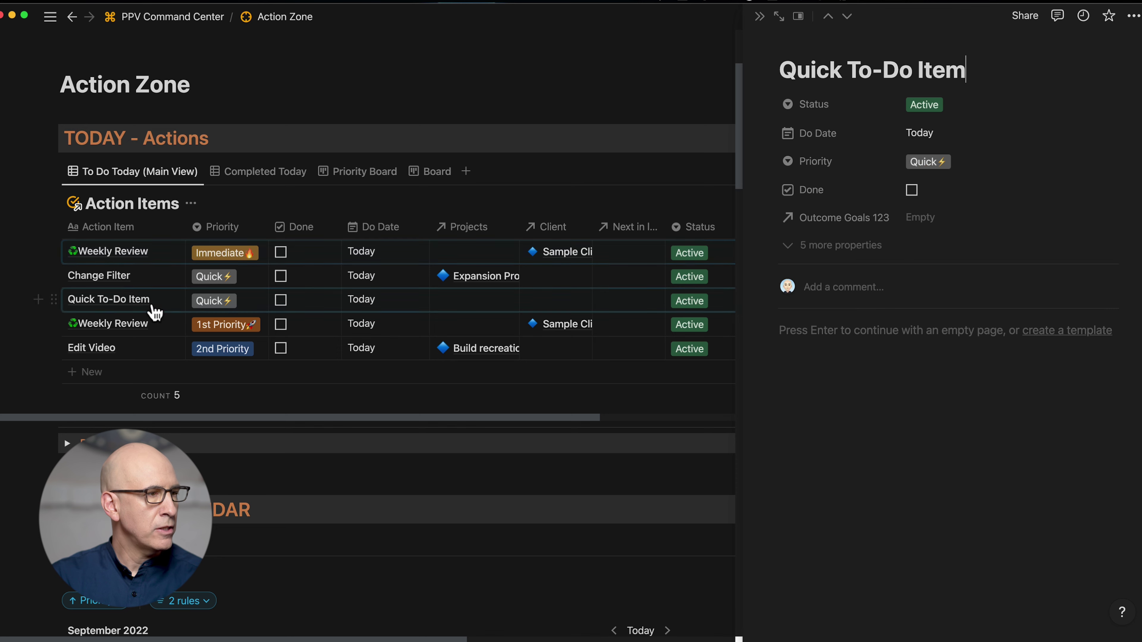
click(153, 275)
Step: View the Priority options of the first Weekly Review with the Change Filter peek open, and close the peek
click(219, 270)
click(226, 255)
click(226, 253)
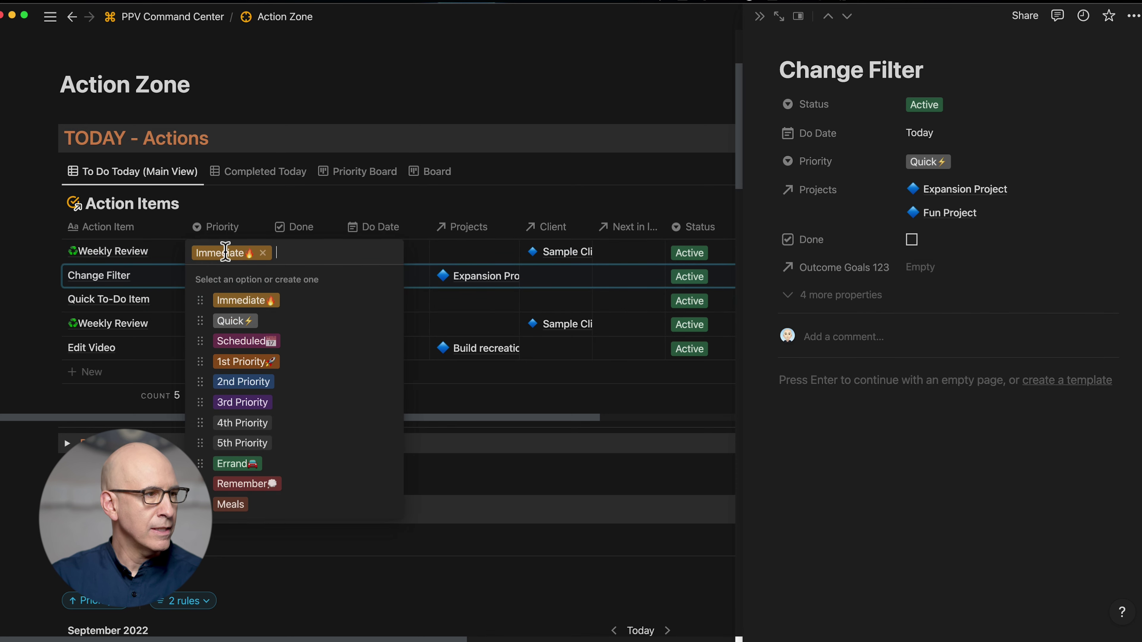
click(289, 200)
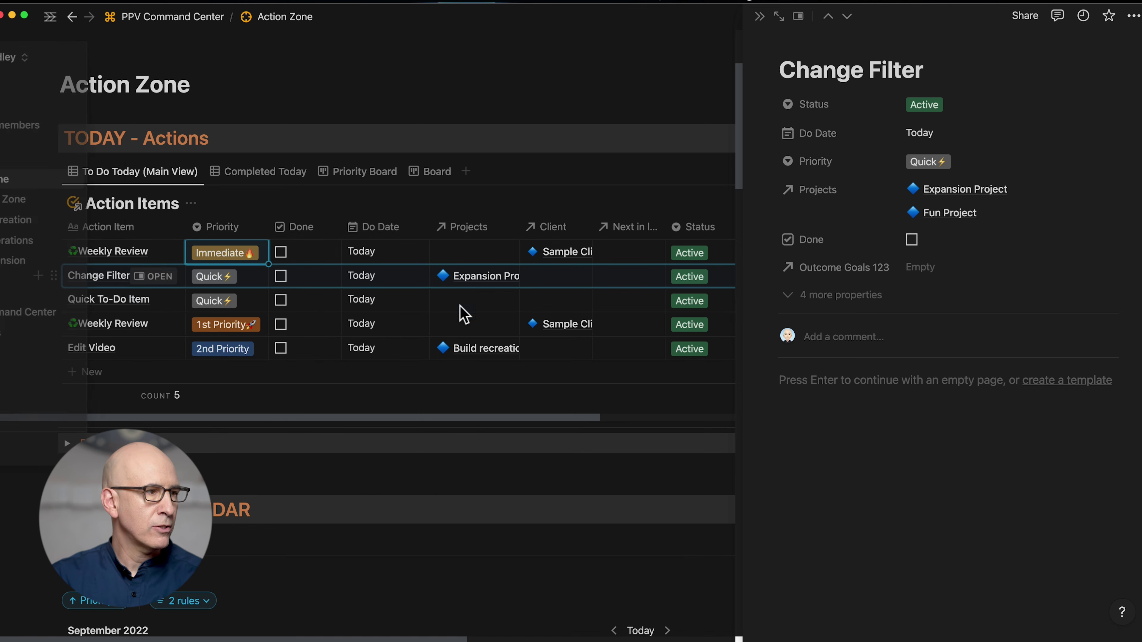
key(Escape)
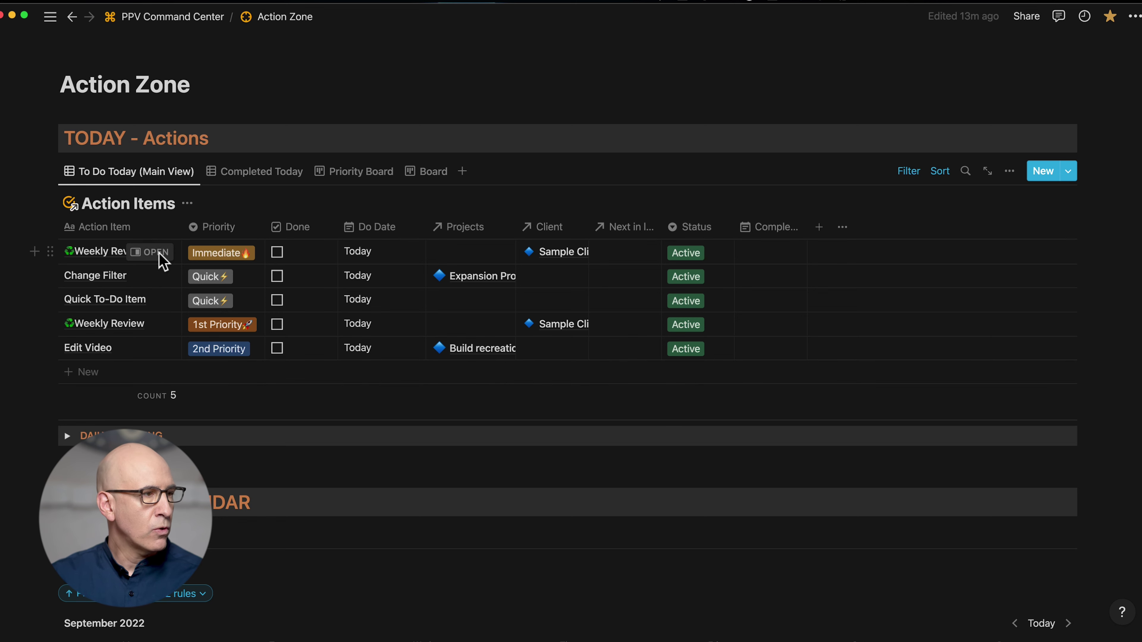
Step: Open the first Weekly Review in side peek, view the available page display modes, and close the peek
click(167, 253)
click(797, 17)
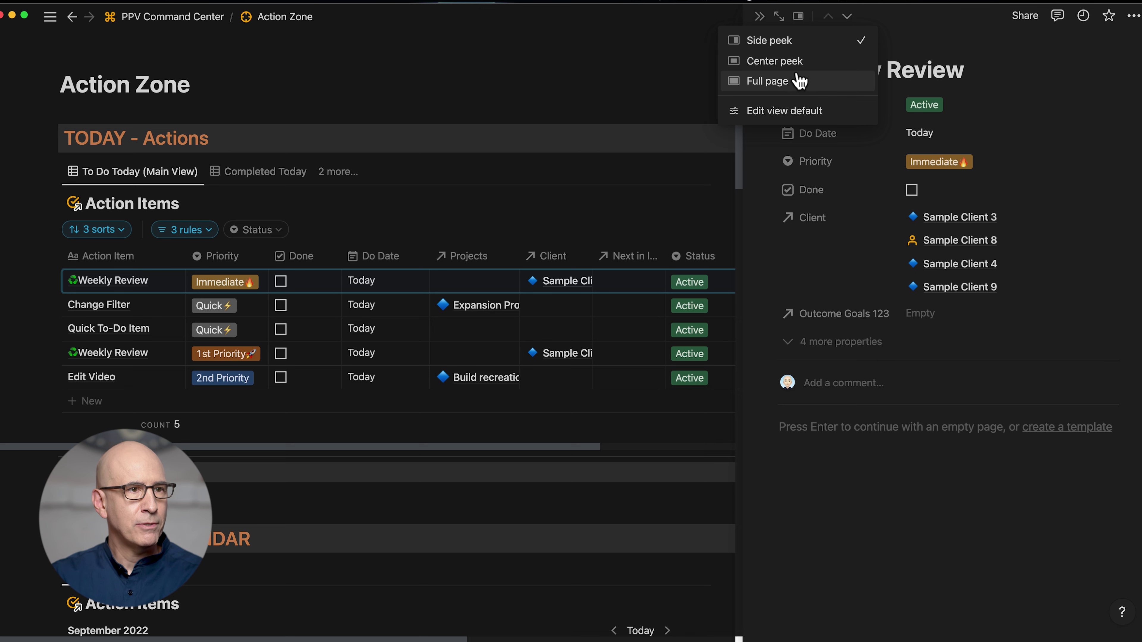
click(484, 103)
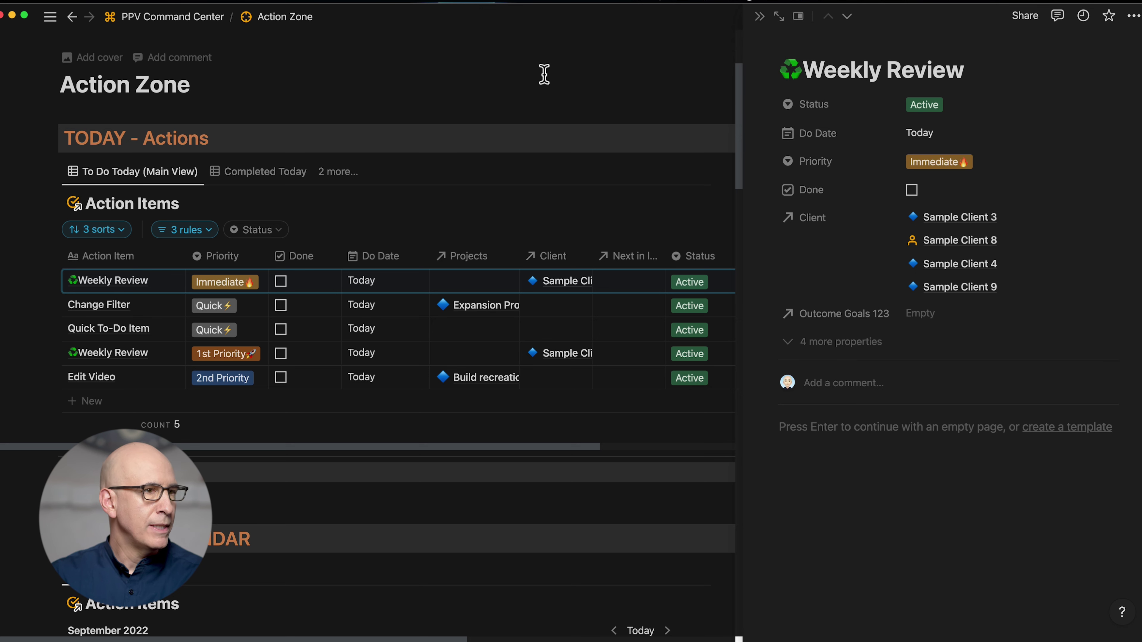
click(759, 16)
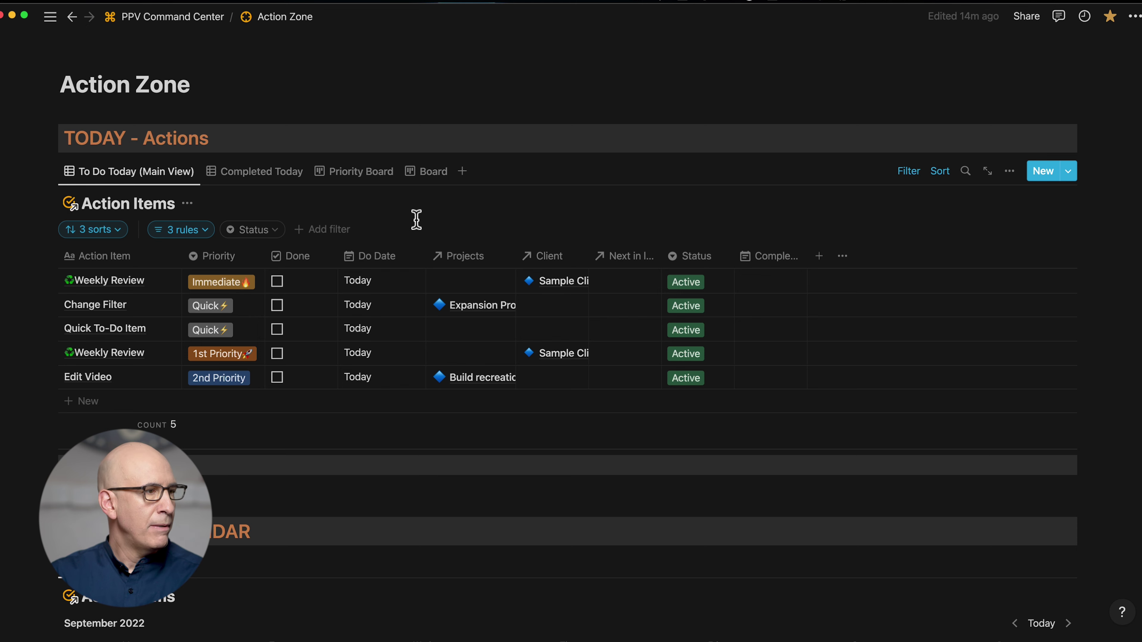
Step: Reopen the first Weekly Review in side peek, place the cursor in the Action Zone page title, and close the peek
click(159, 280)
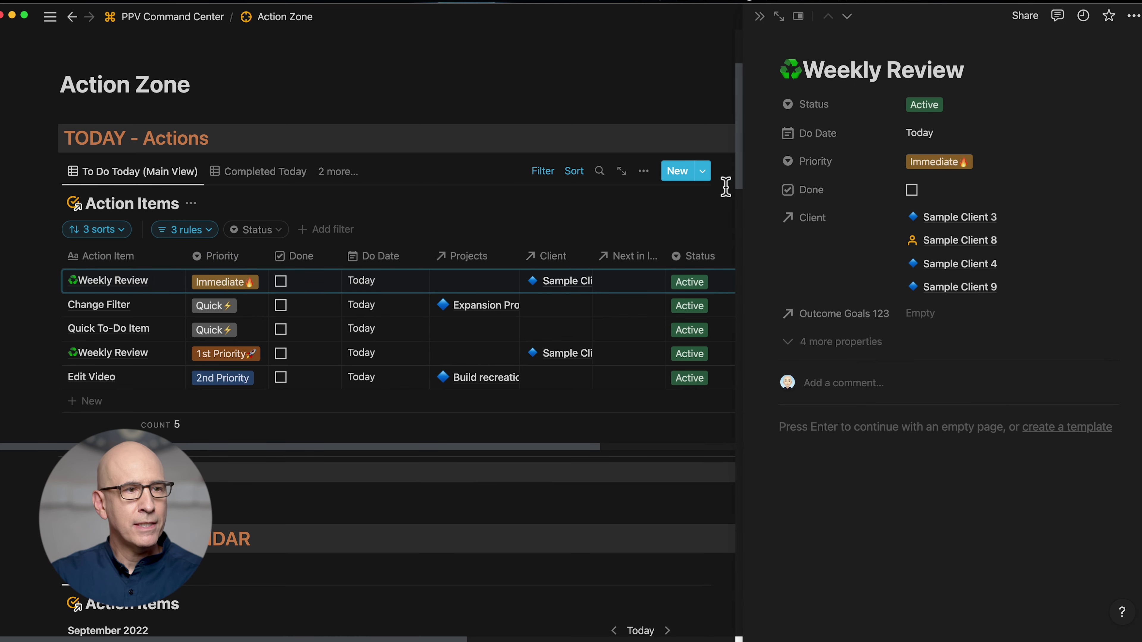
click(540, 82)
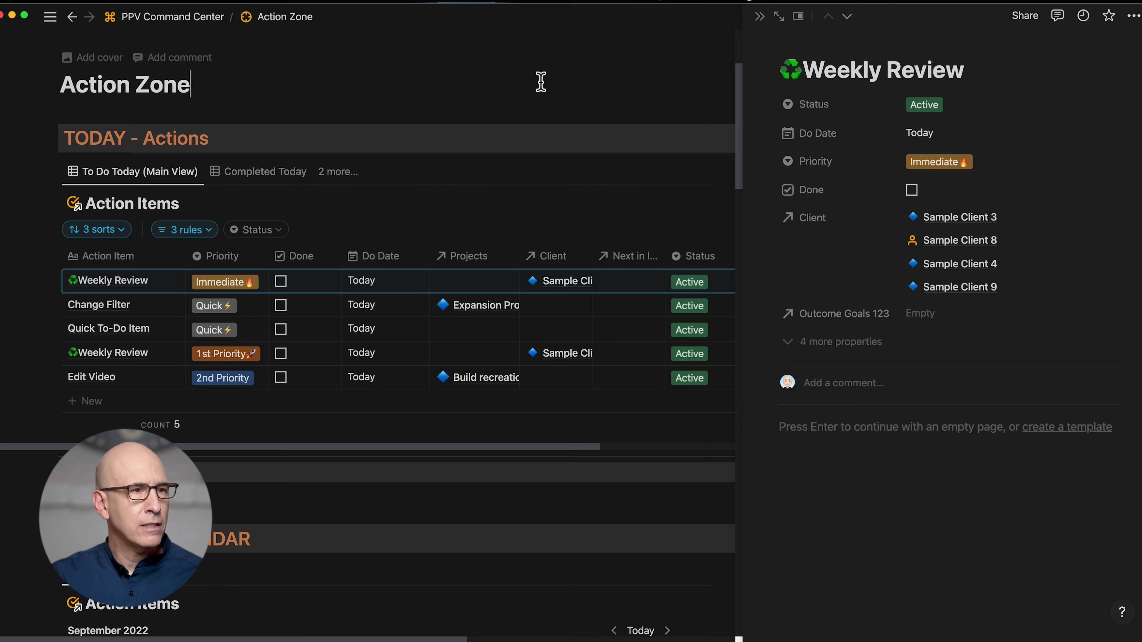
click(760, 17)
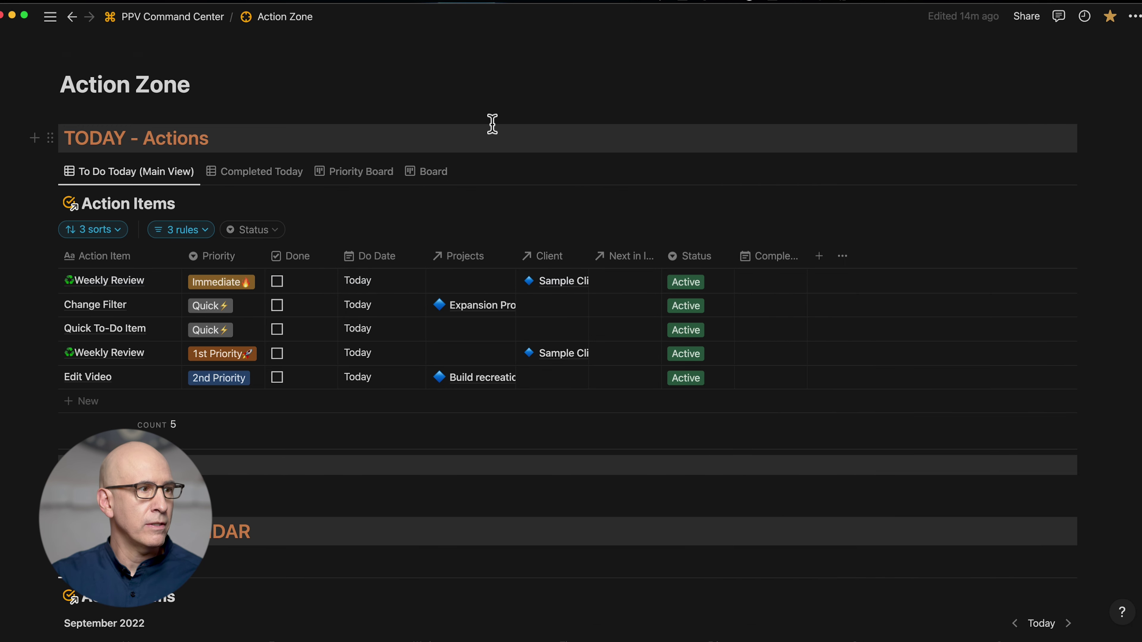
Step: Examine the Action Zone page from the TODAY - Actions table down through the September 2022 "Do Date" calendar and back
scroll(514, 183, up, 2)
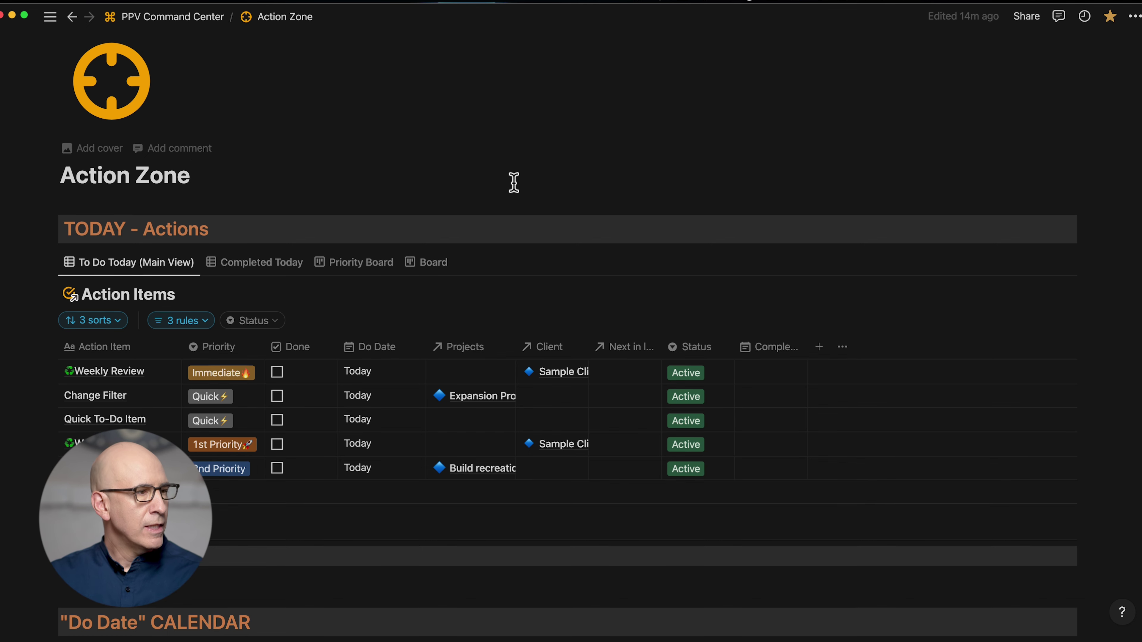
scroll(514, 183, down, 1)
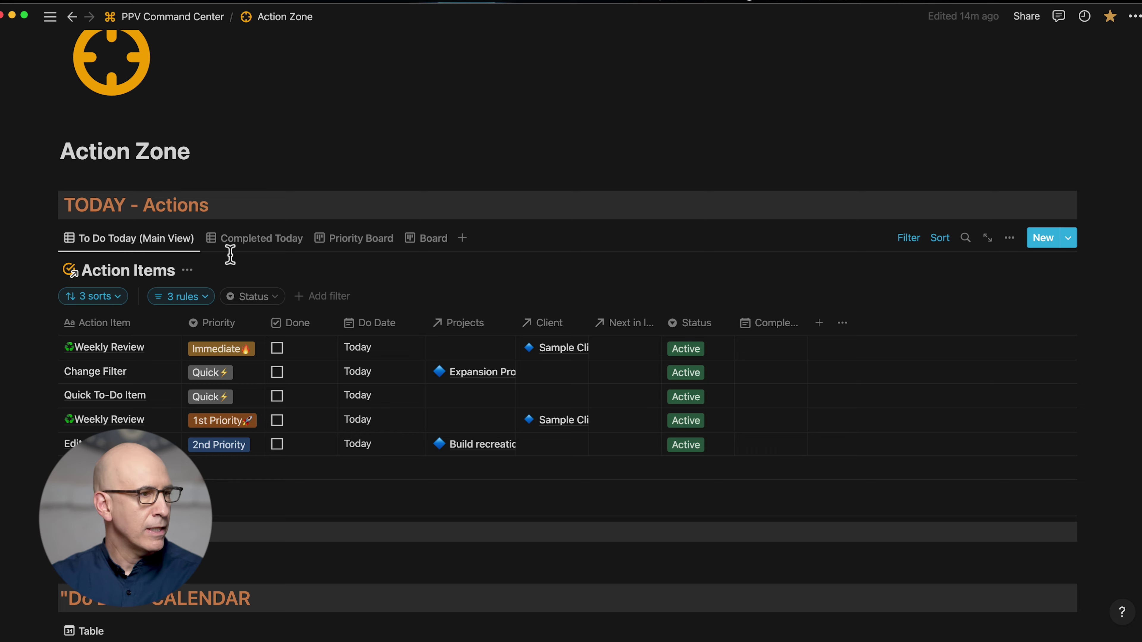
scroll(316, 440, down, 10)
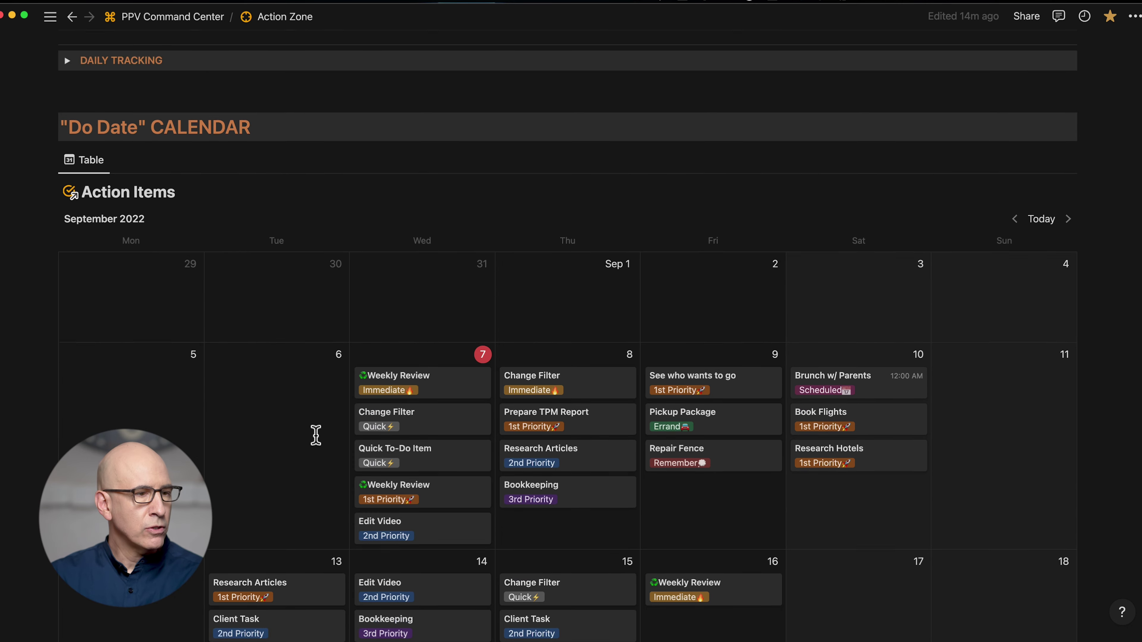
scroll(317, 435, down, 2)
scroll(319, 440, up, 7)
scroll(319, 441, down, 7)
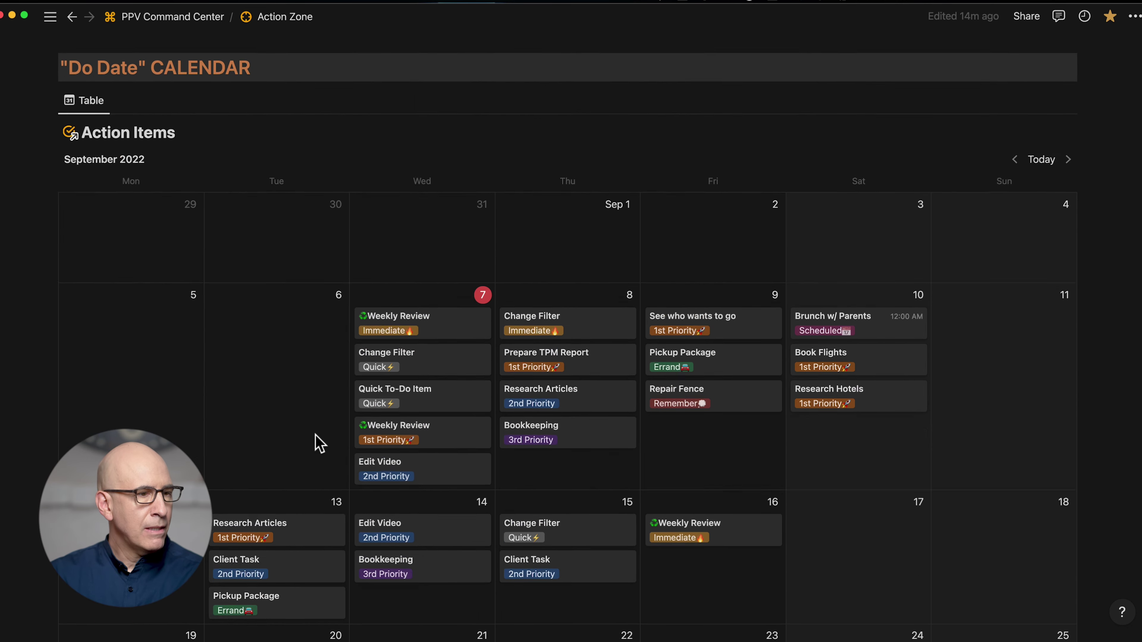
scroll(320, 443, down, 2)
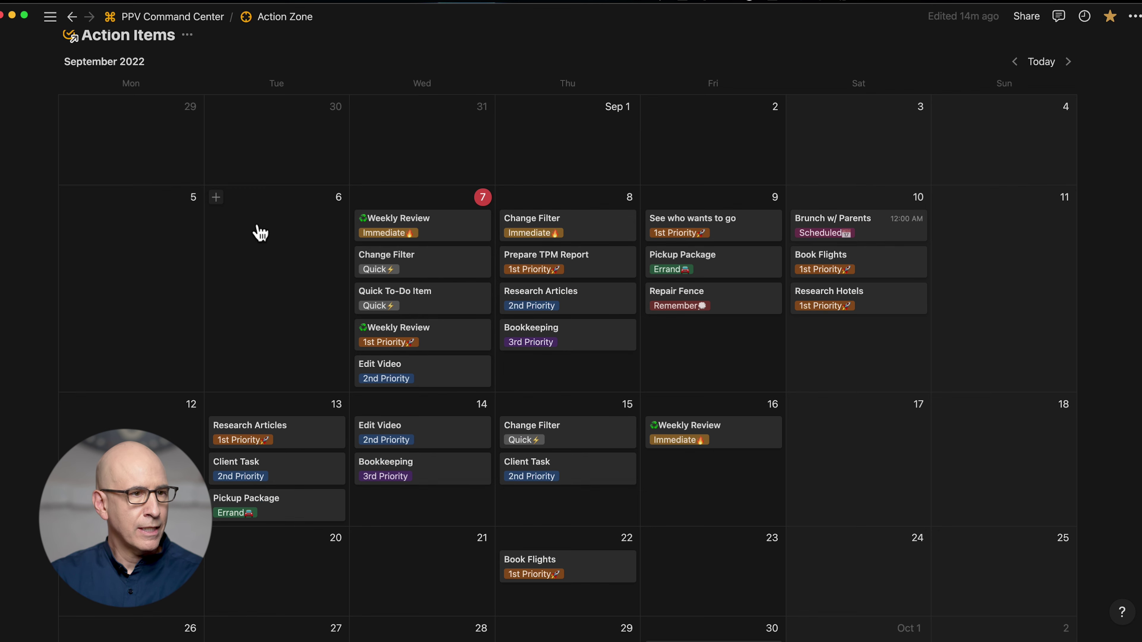
scroll(259, 231, up, 15)
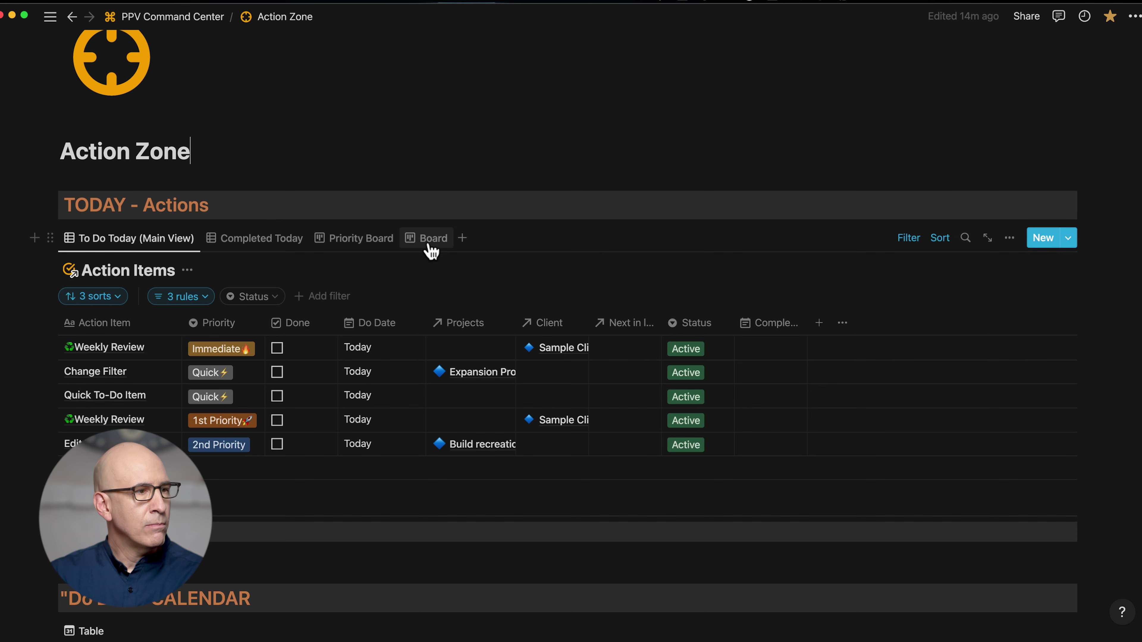
Step: Open the existing Board view in the TODAY - Actions section, and add a new view beside it
click(428, 239)
scroll(432, 247, down, 3)
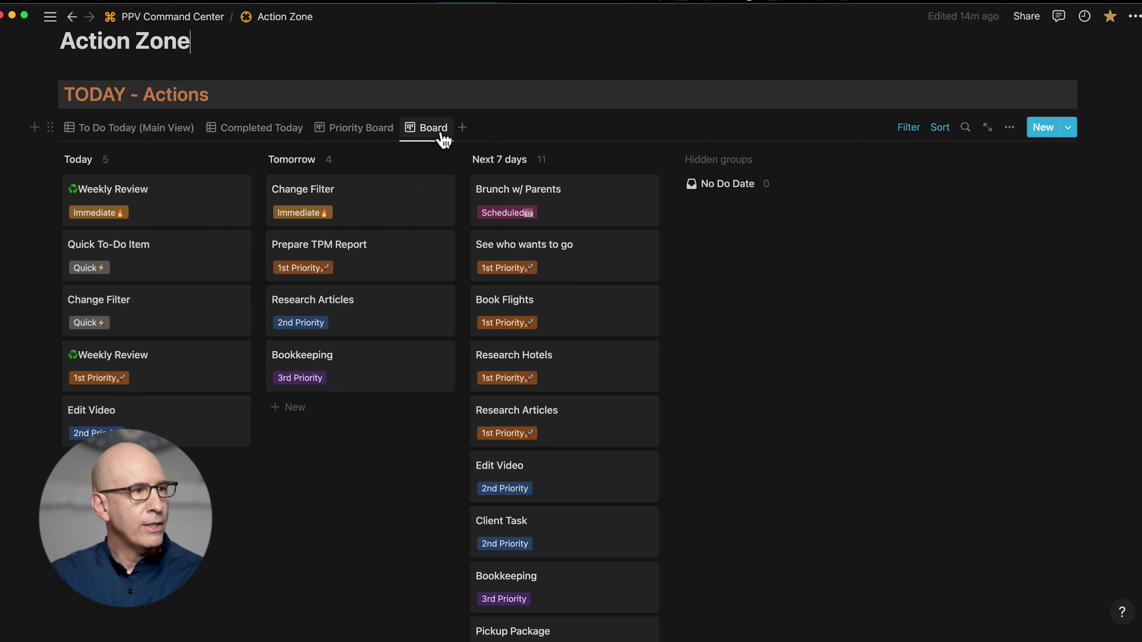
click(463, 128)
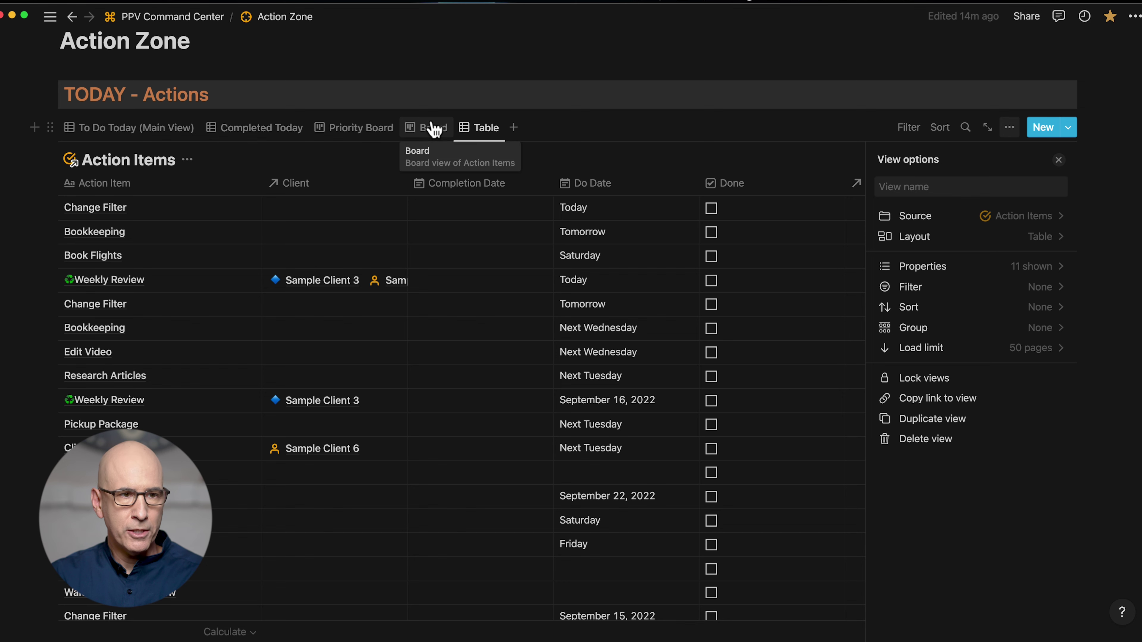
Step: View the source databases available for the new view, keep Action Items, and set the layout to Board
click(1045, 215)
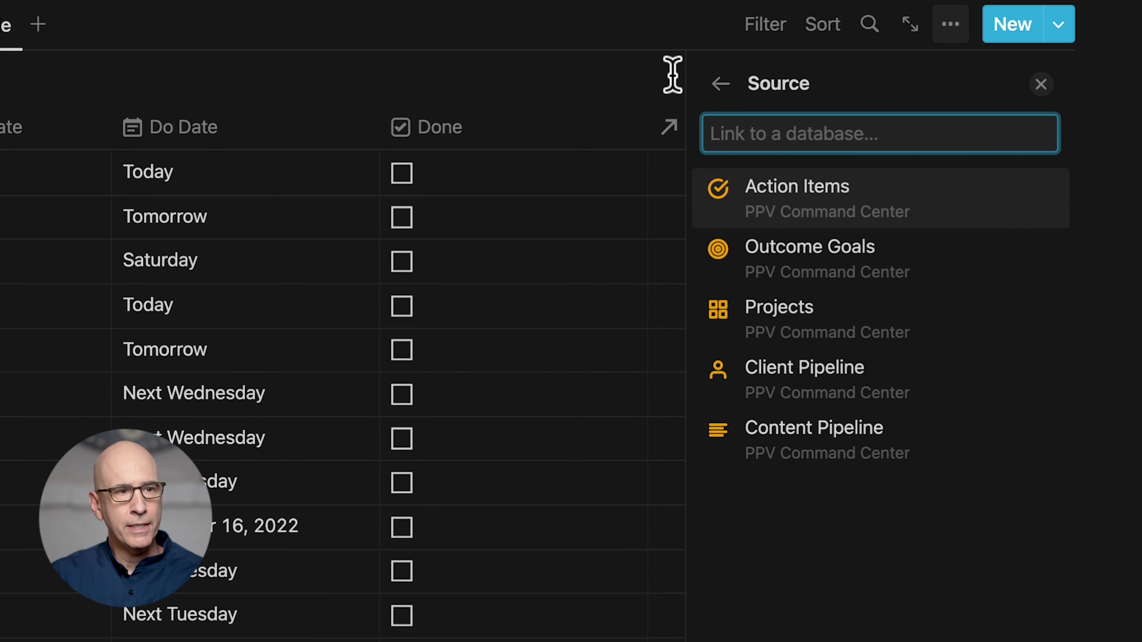
click(721, 84)
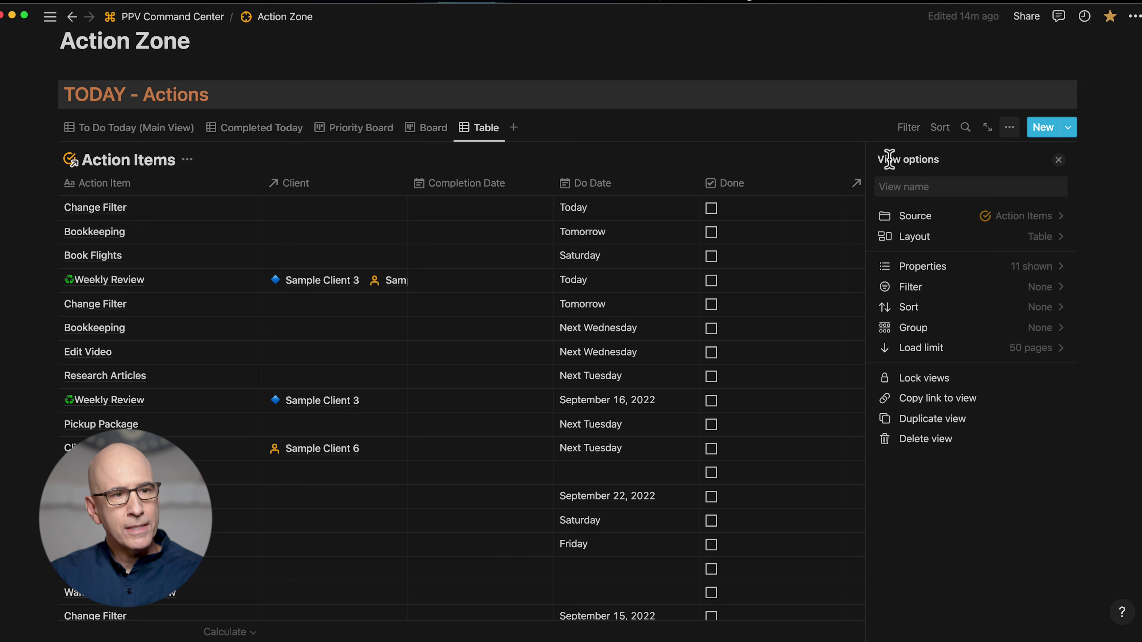
click(1033, 247)
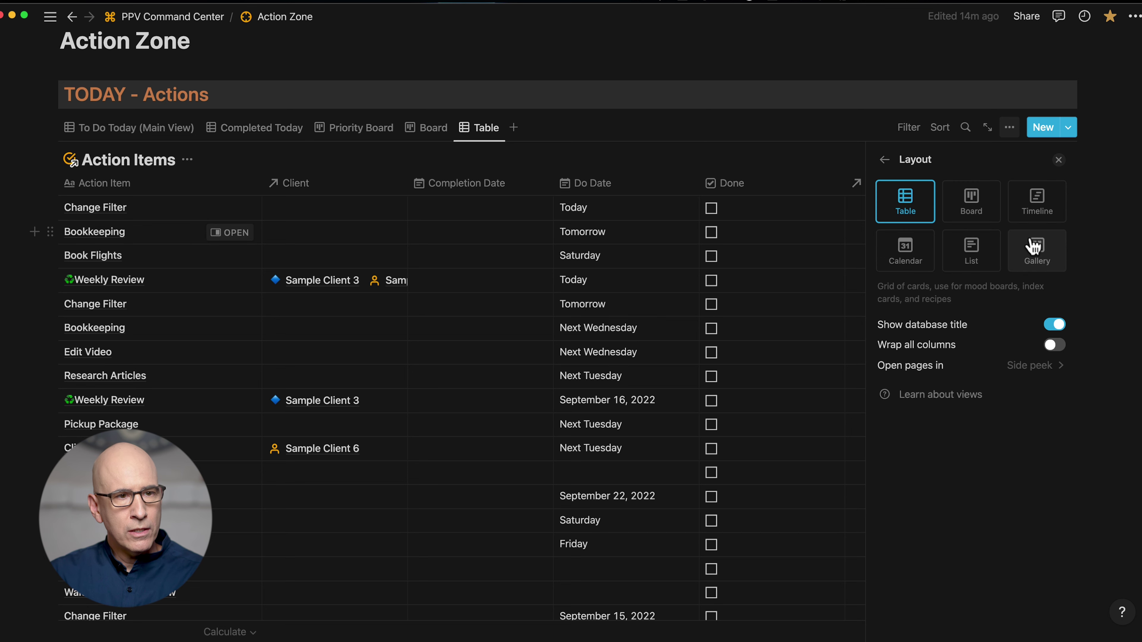
click(972, 201)
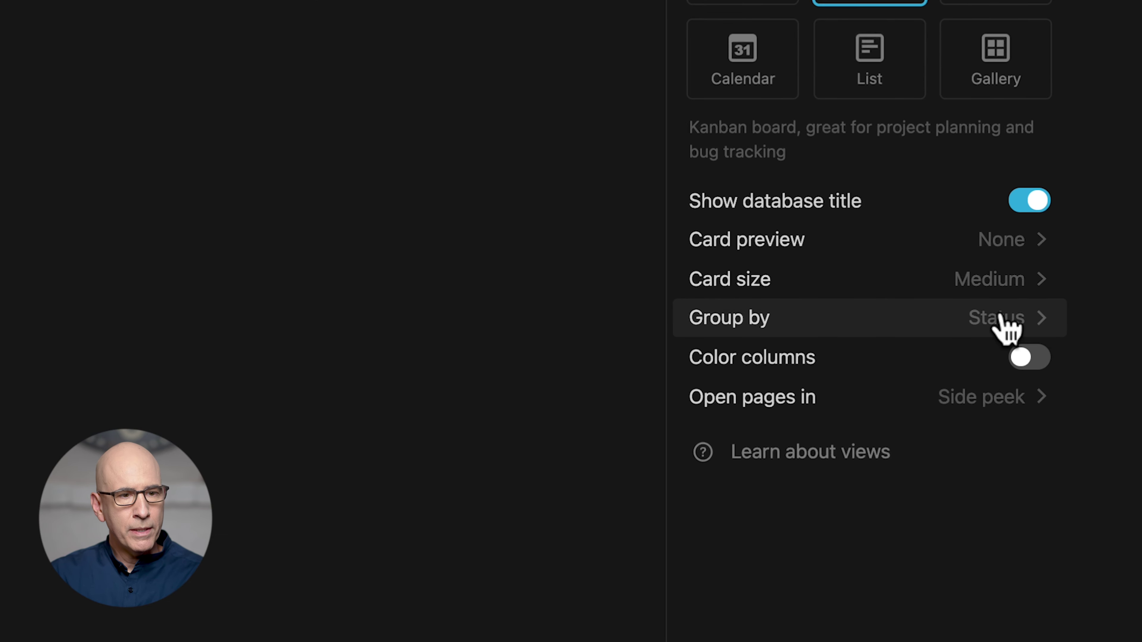
Step: Group the new board by Do Date
click(1033, 320)
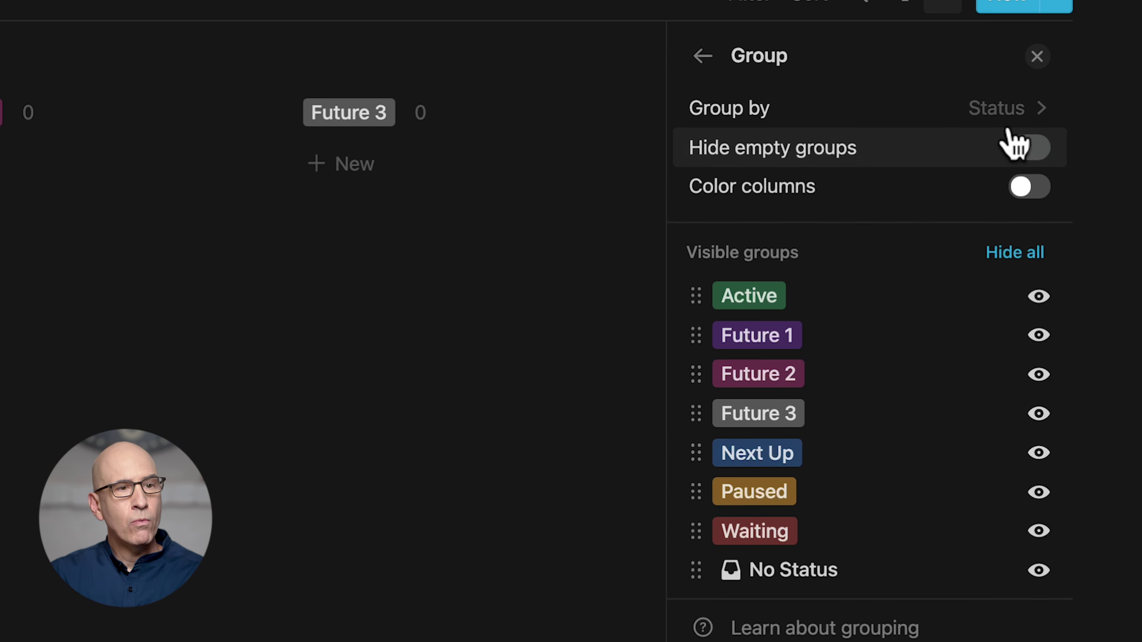
click(1017, 112)
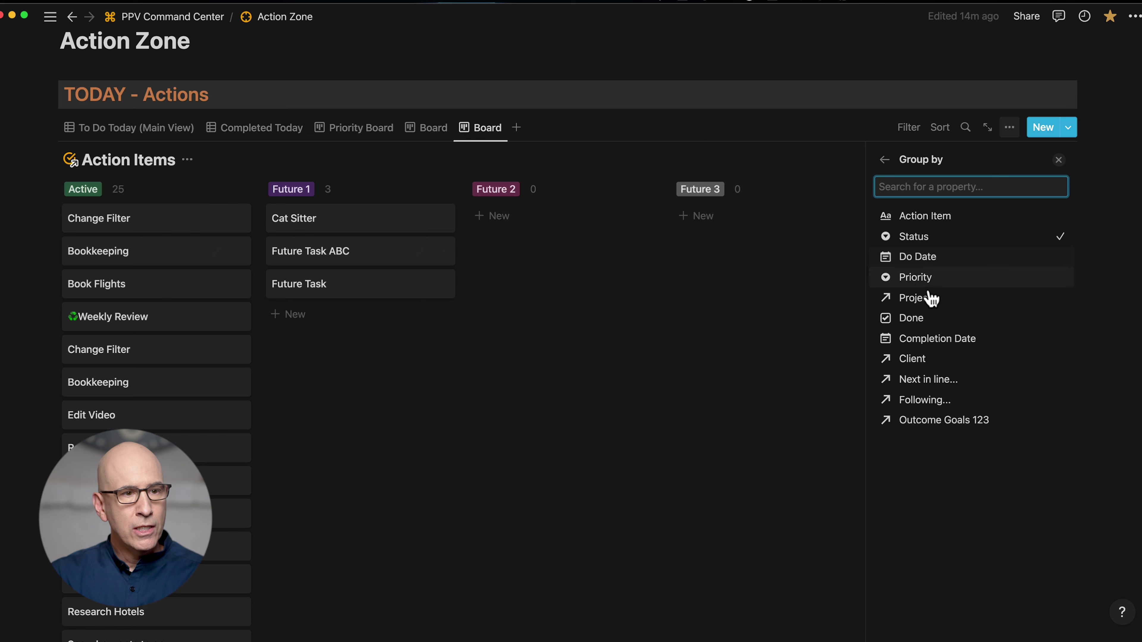
click(921, 261)
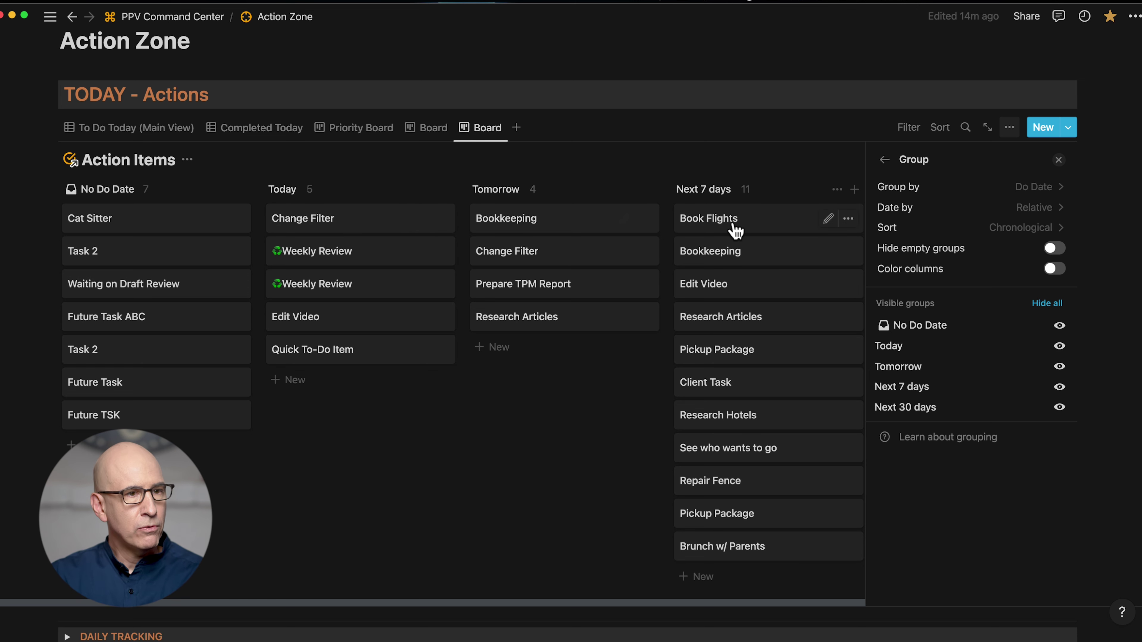
Step: Hide the No Do Date group on the new board
mouse_move(103, 203)
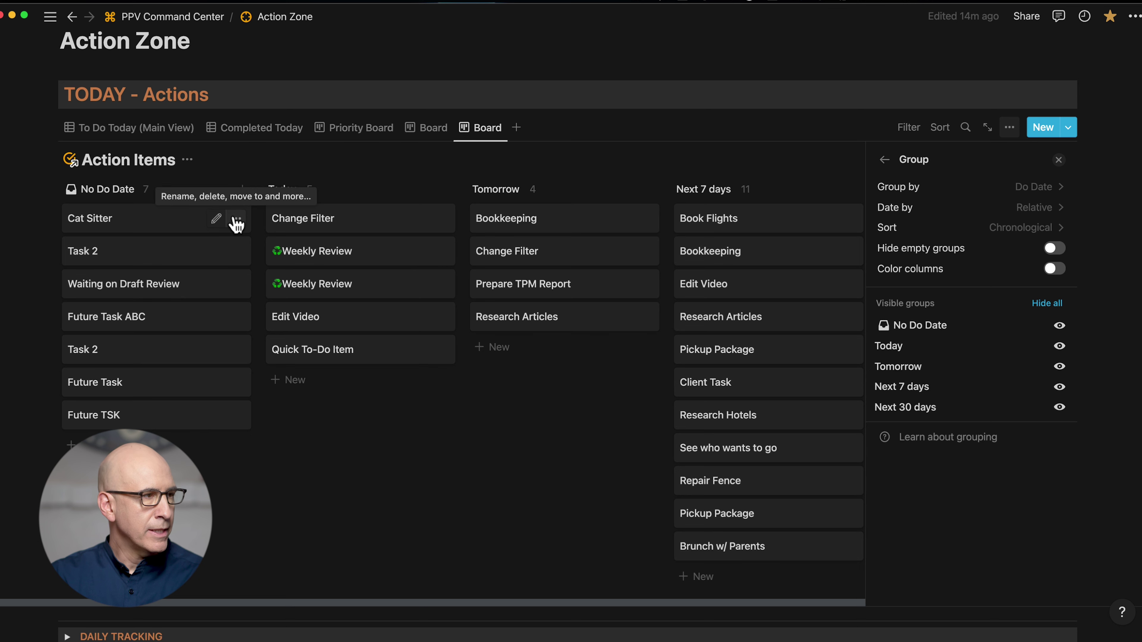
click(226, 191)
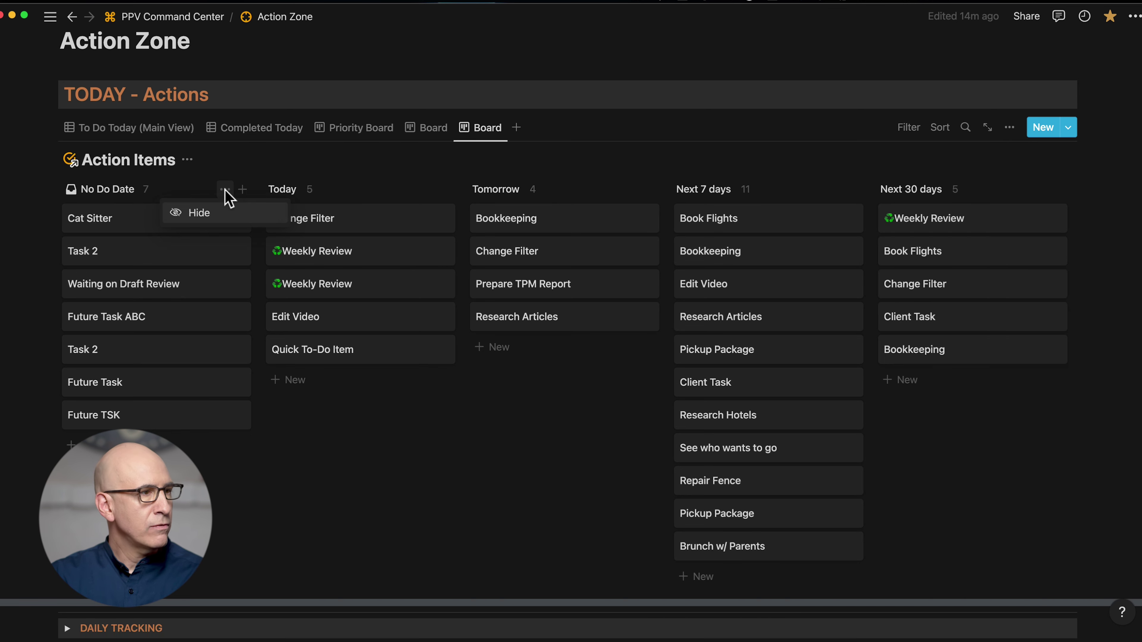
click(209, 214)
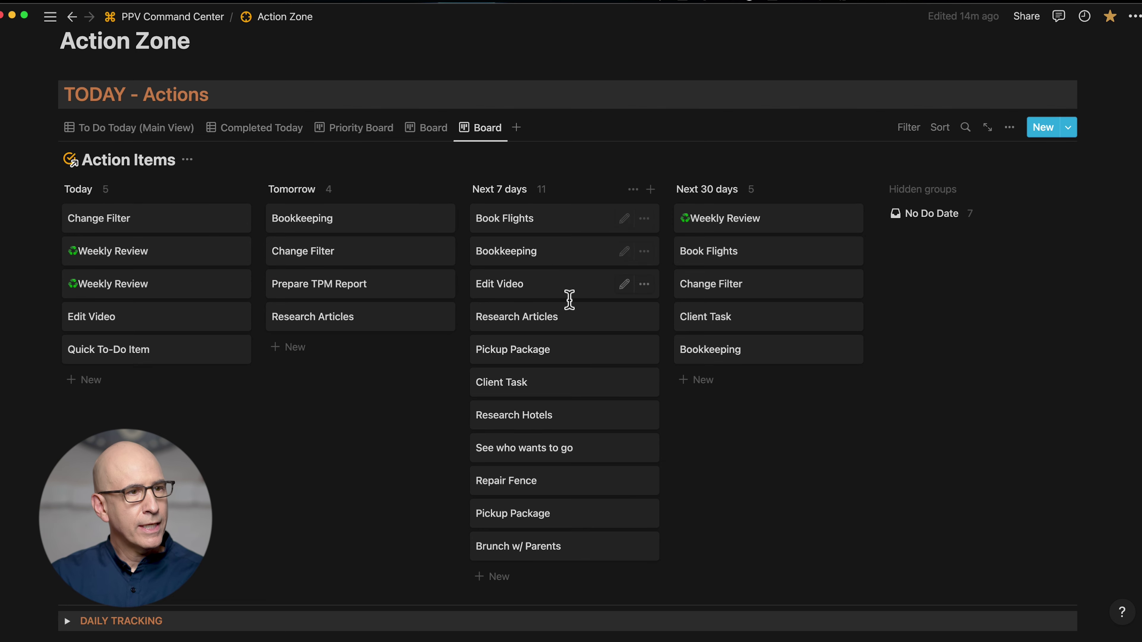
Step: Examine the "Do Date" calendar further down the page and the new board's list of shown and hidden properties
scroll(1063, 370, down, 15)
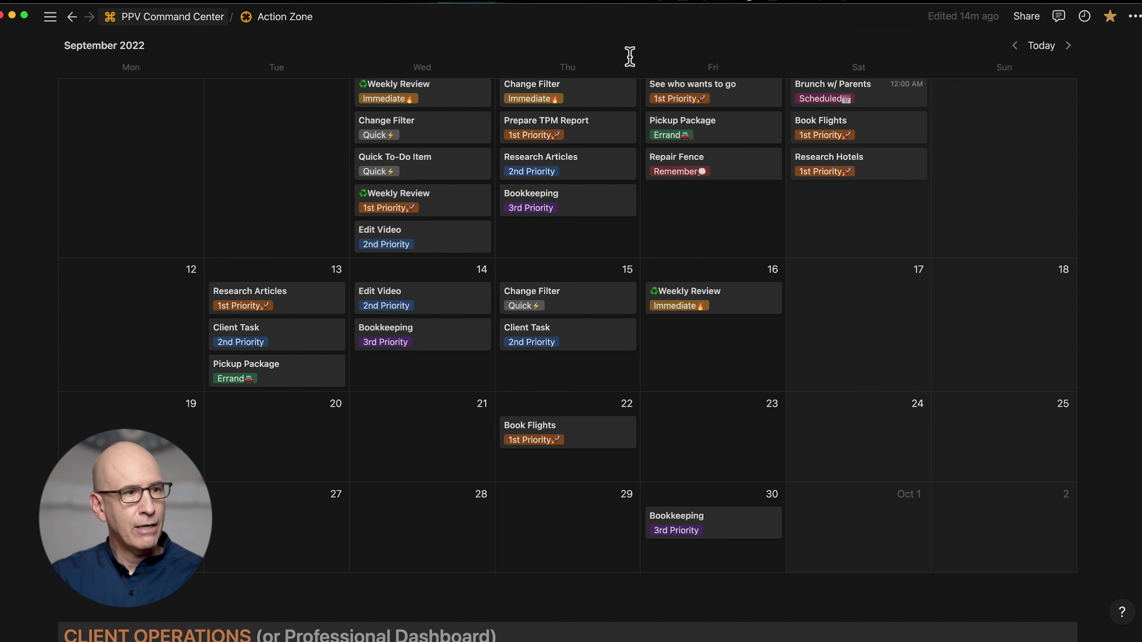
scroll(567, 251, up, 15)
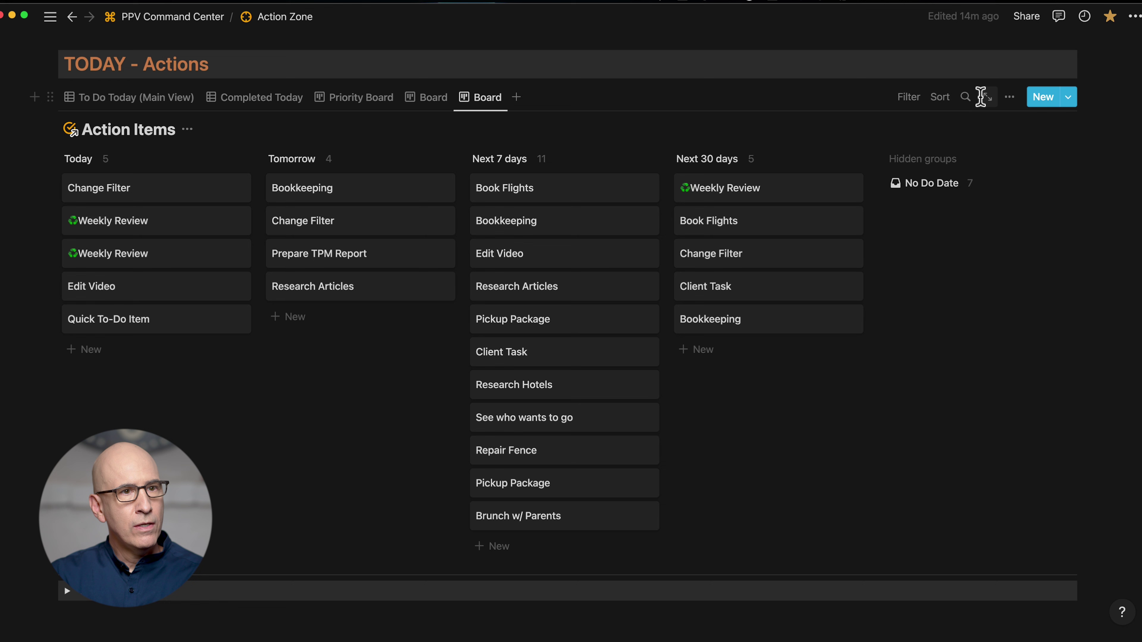
click(1010, 98)
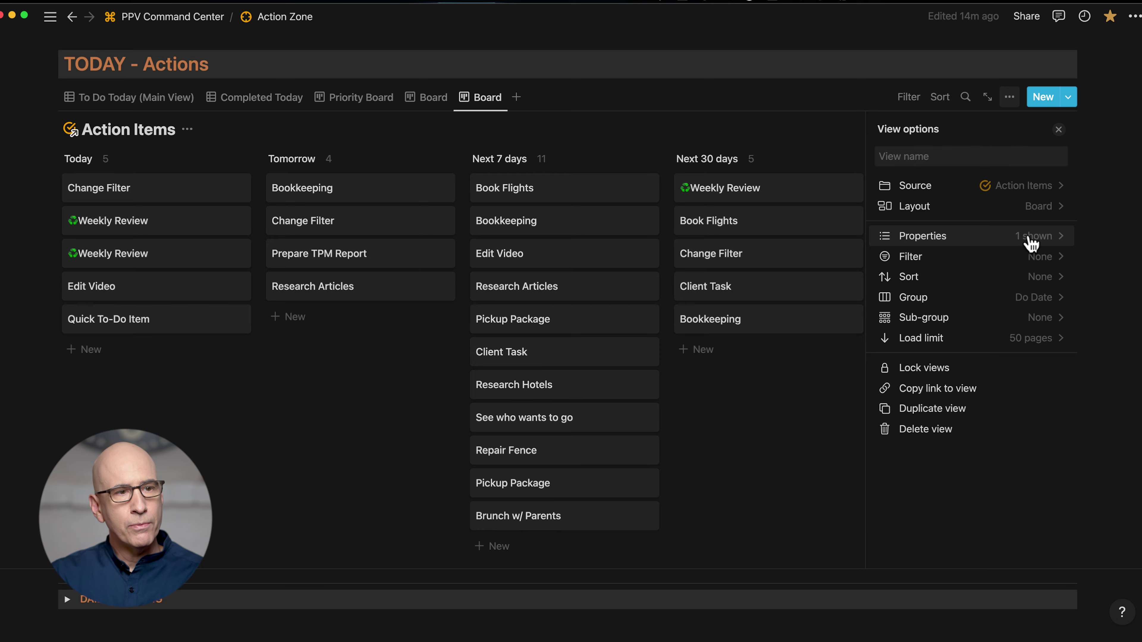
click(1046, 237)
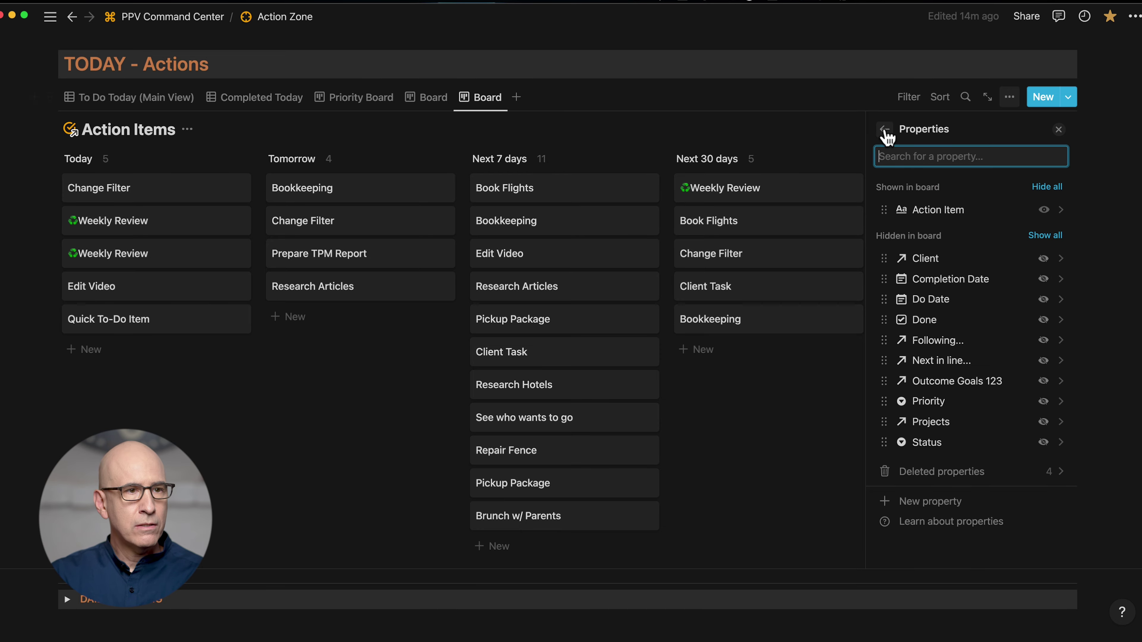
click(883, 130)
click(788, 138)
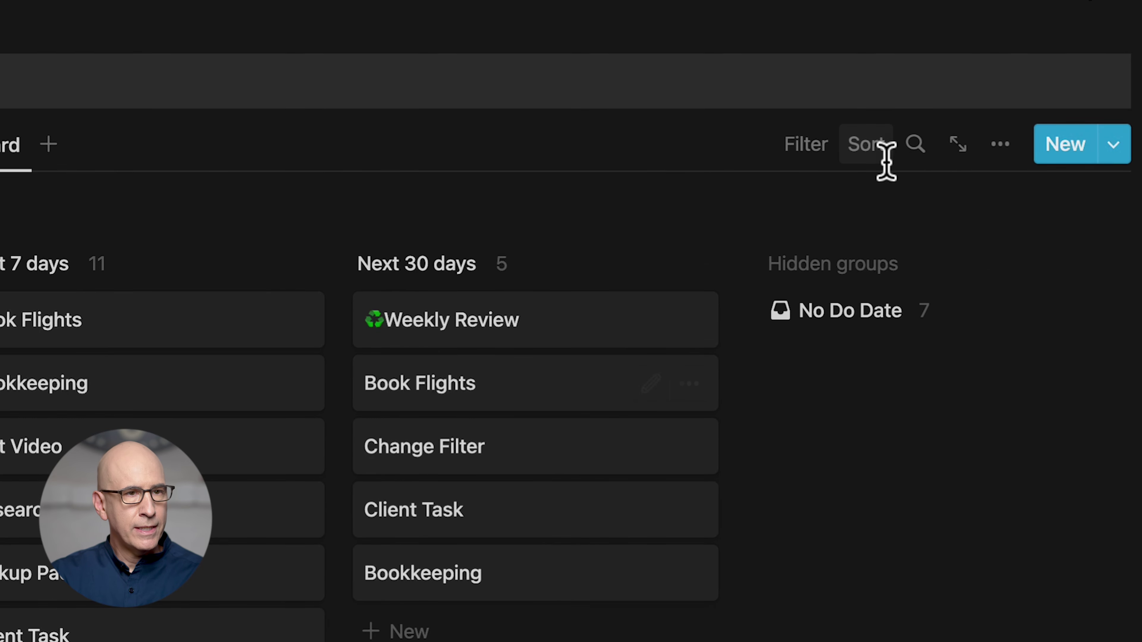
Step: Show the Priority property on the new board's cards
click(1001, 143)
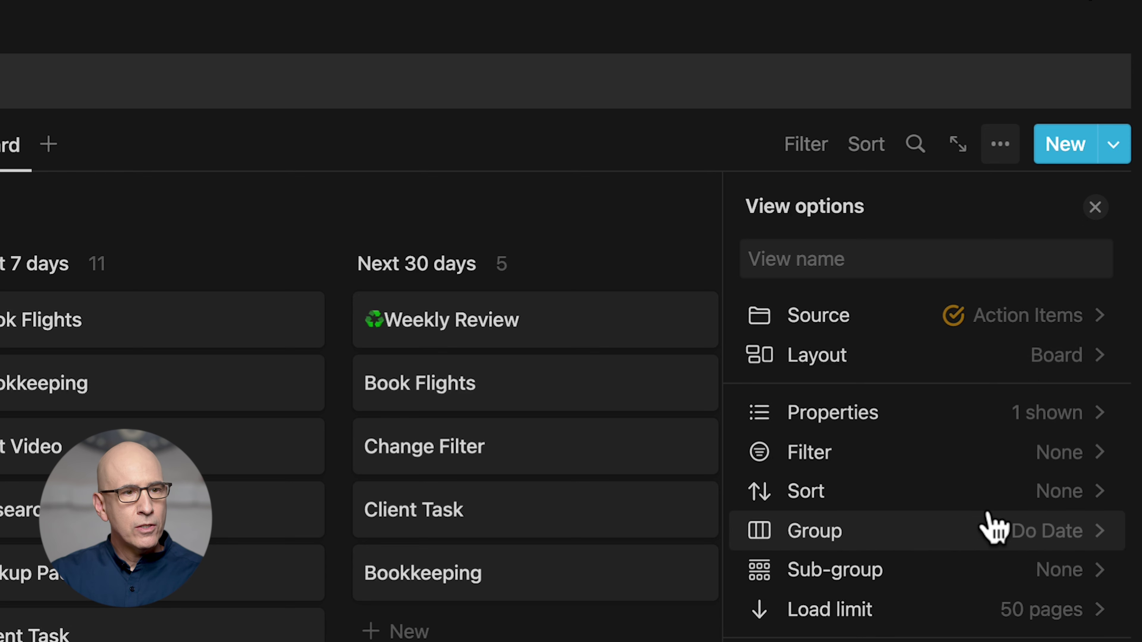
click(1059, 418)
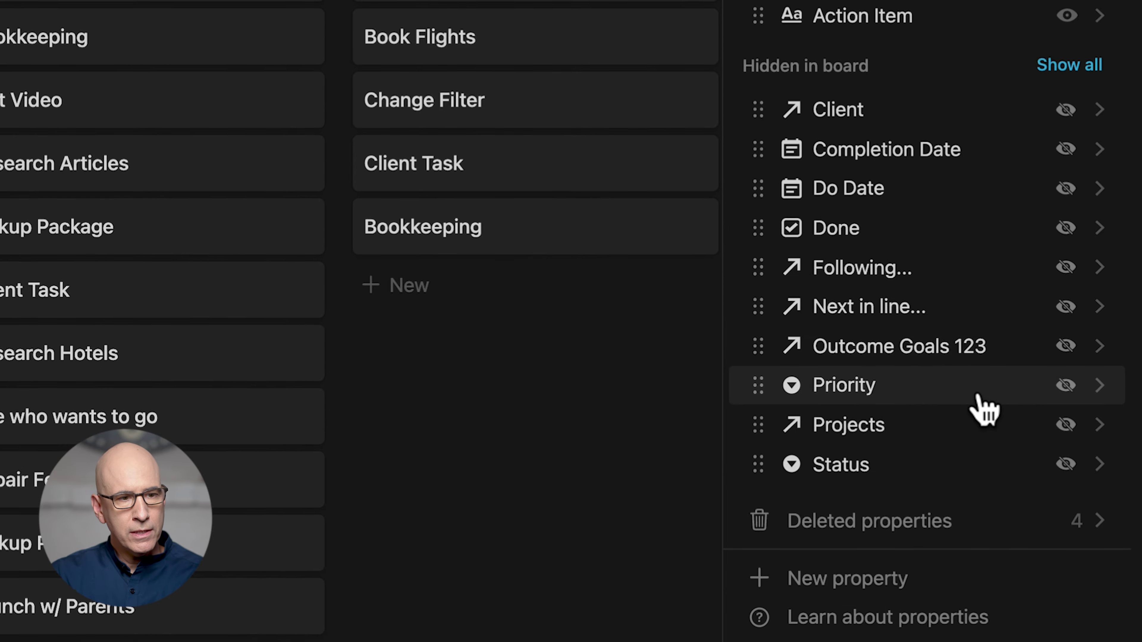
click(1066, 385)
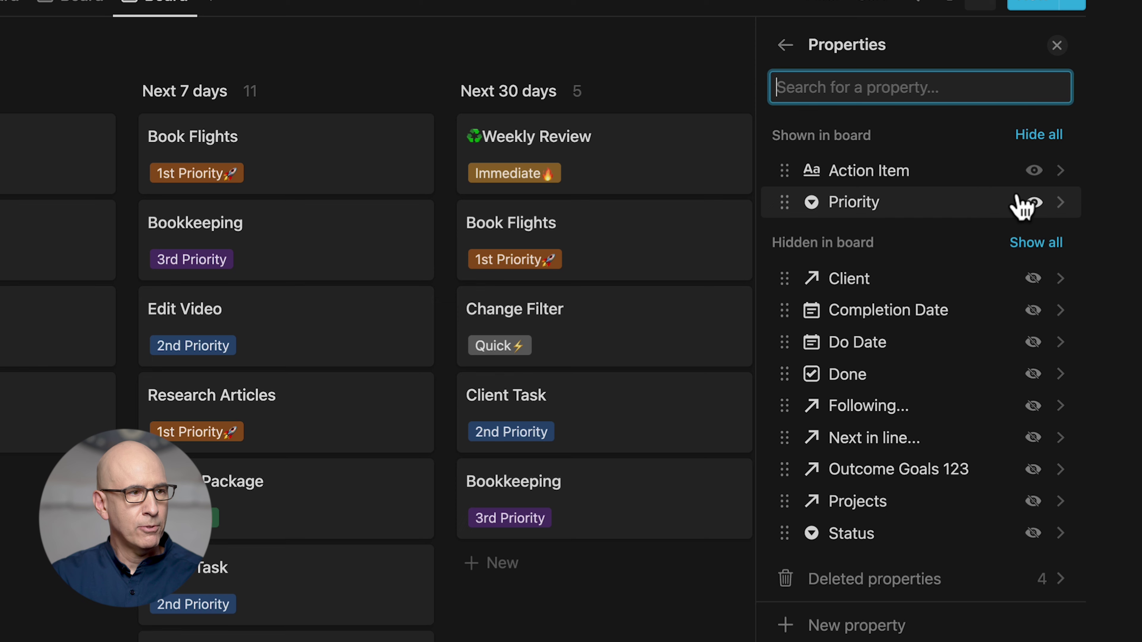
Step: Sort the new board by Priority in ascending order, and close the view options
click(786, 45)
click(830, 276)
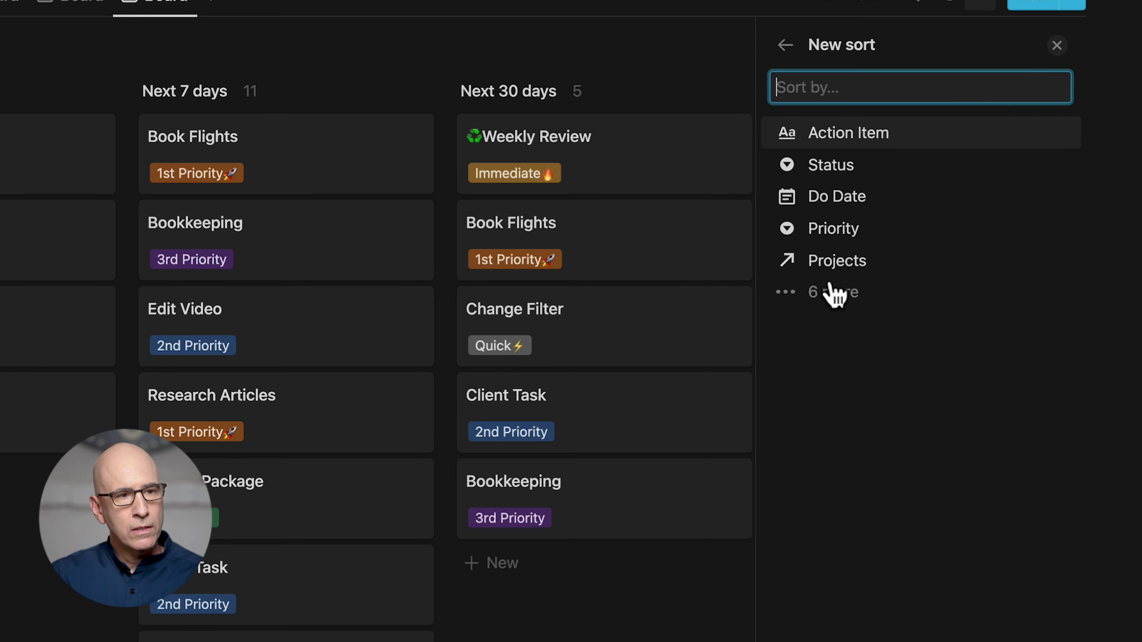
click(845, 229)
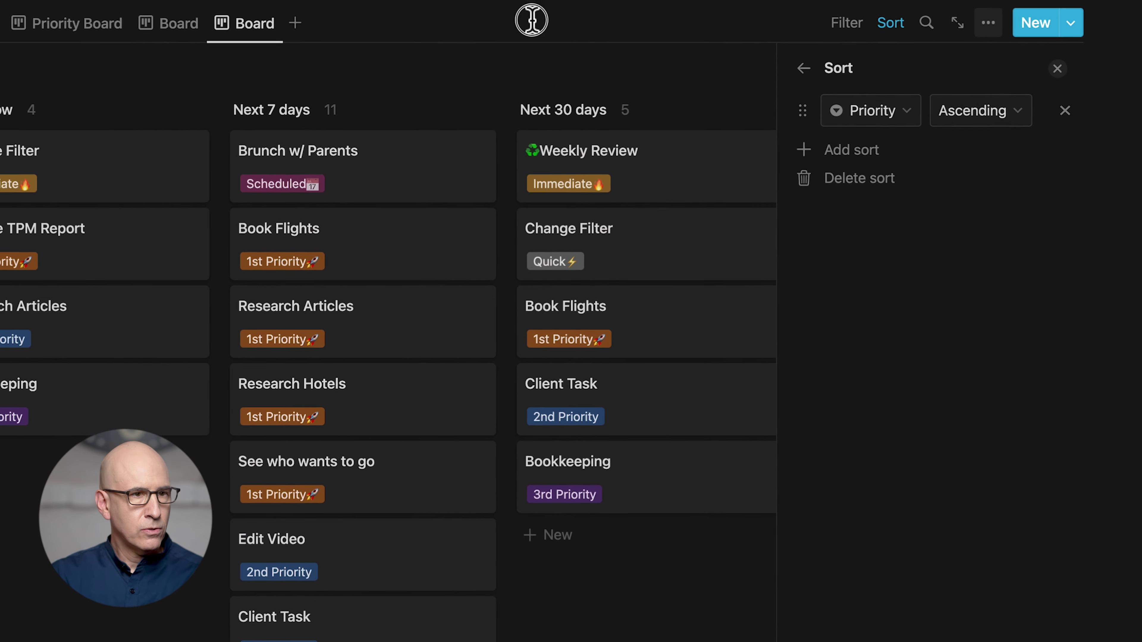
click(531, 19)
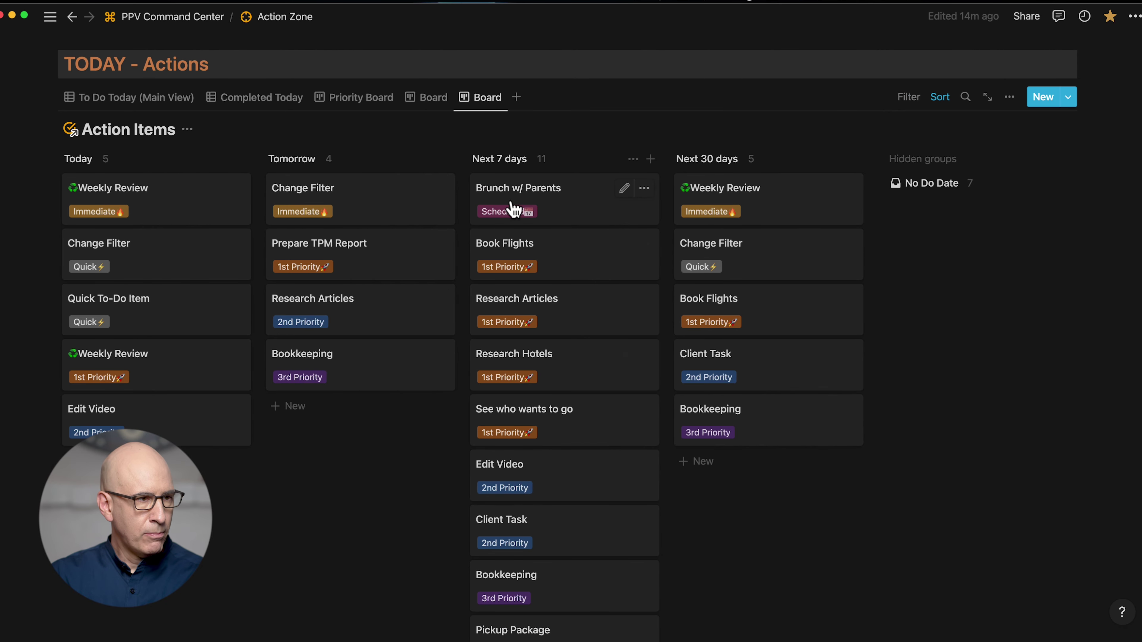
Step: View the Priority options of the Brunch w/ Parents card in the Next 7 days group, and close them without a change
click(512, 209)
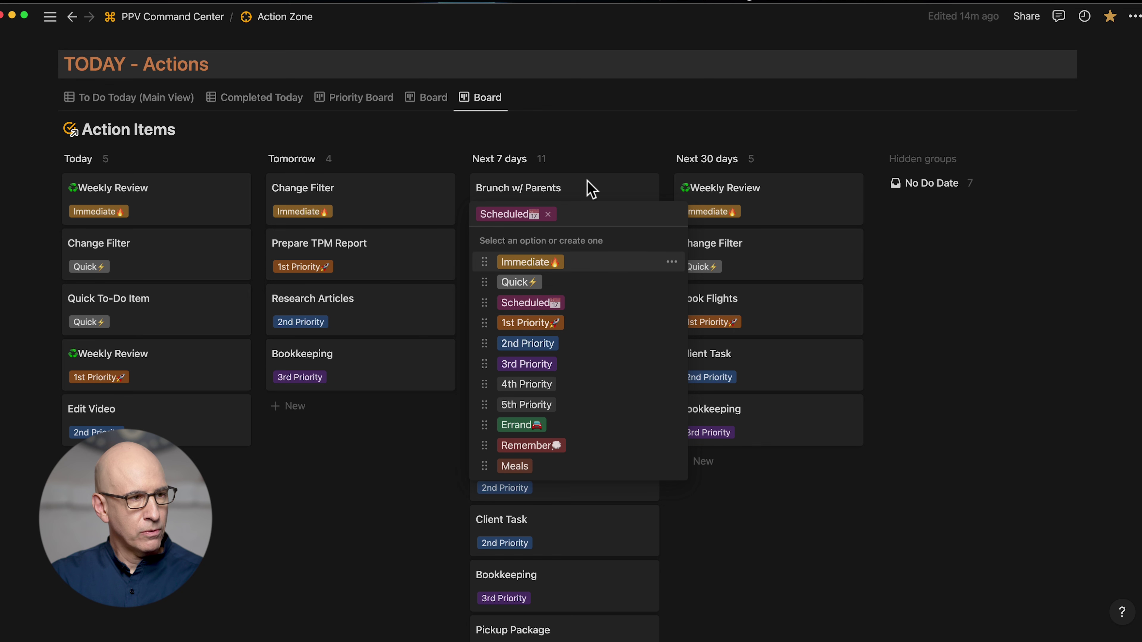
key(Escape)
key(Escape)
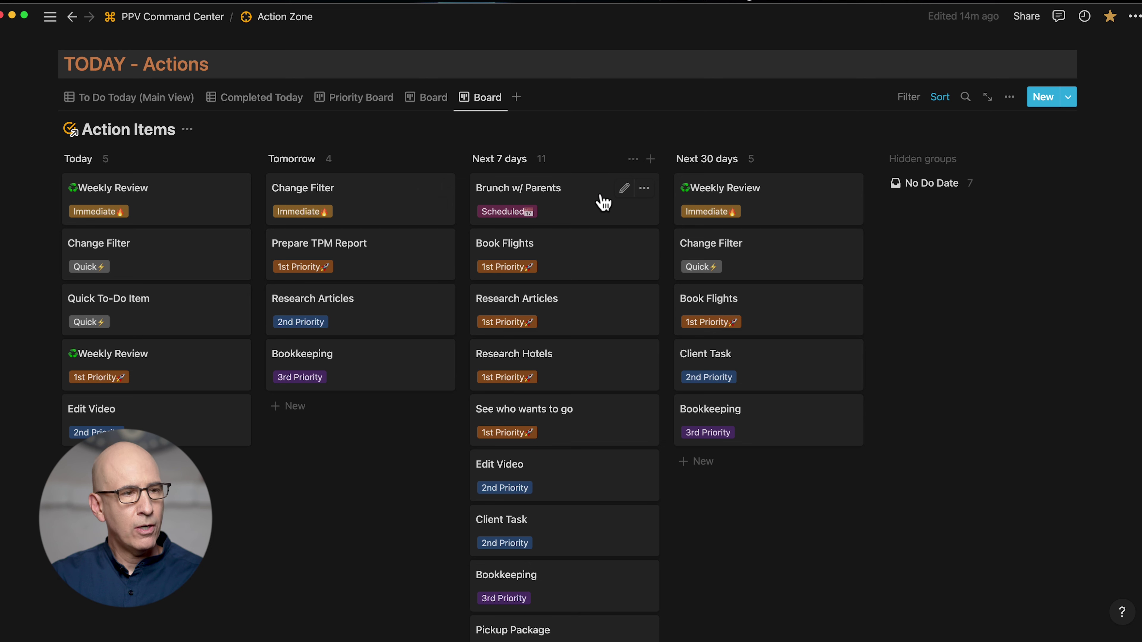
Step: Filter the new board to action items whose Status is Active
click(908, 108)
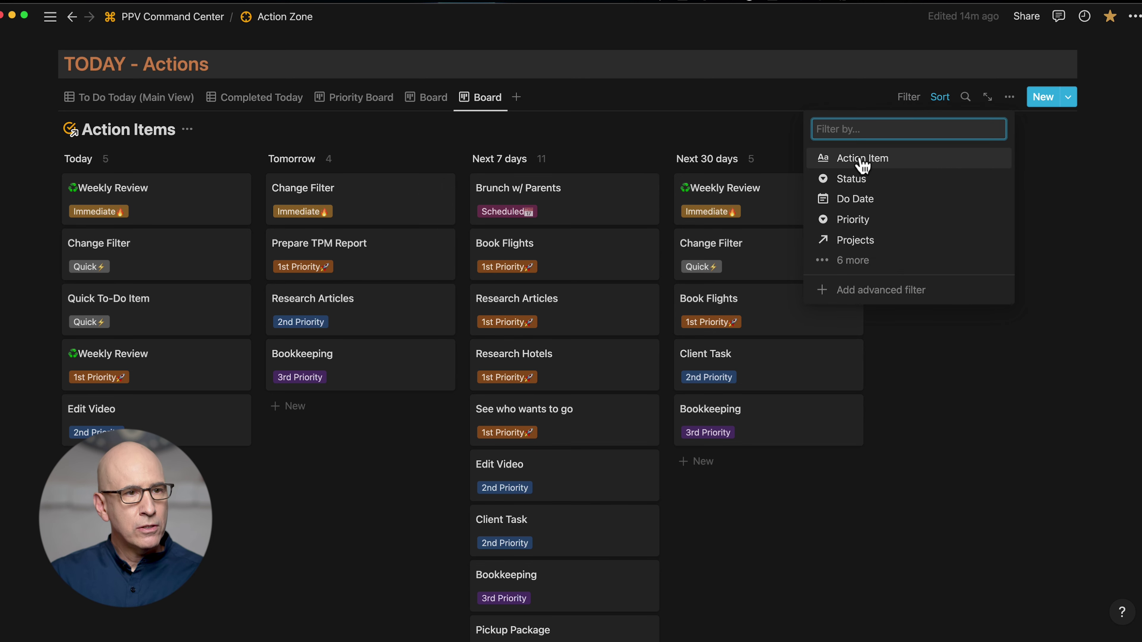
click(852, 179)
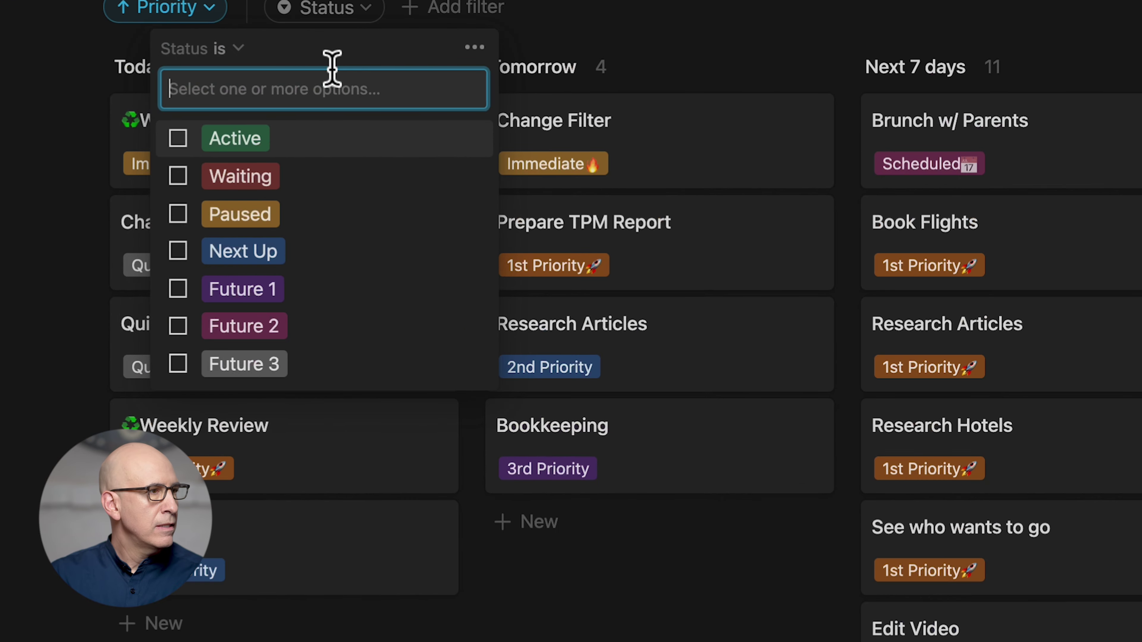
click(243, 138)
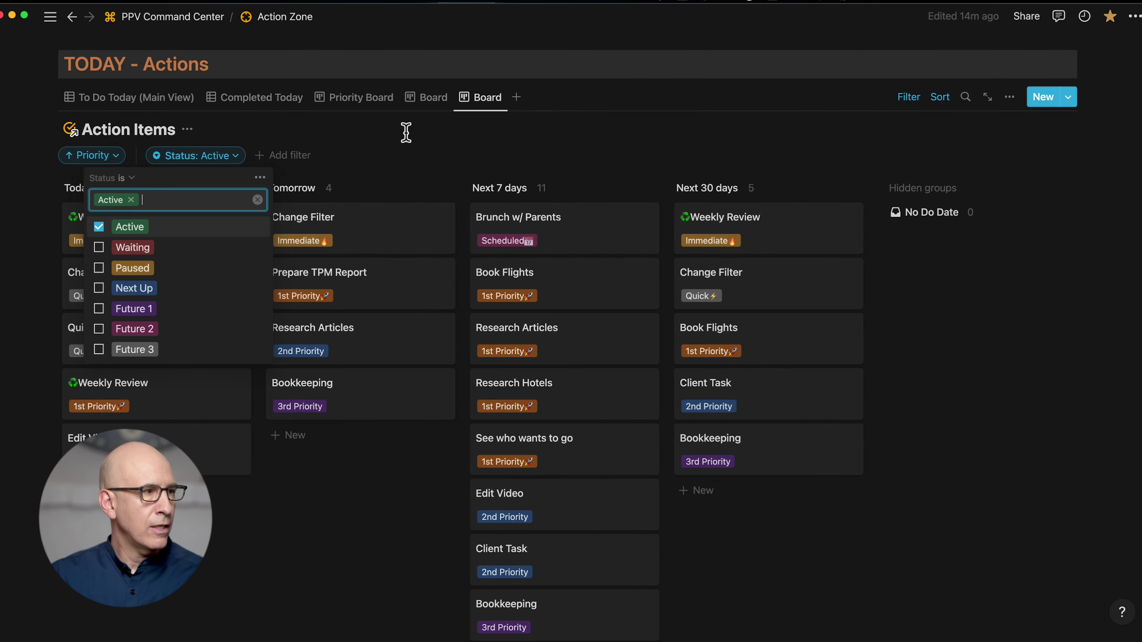
click(406, 133)
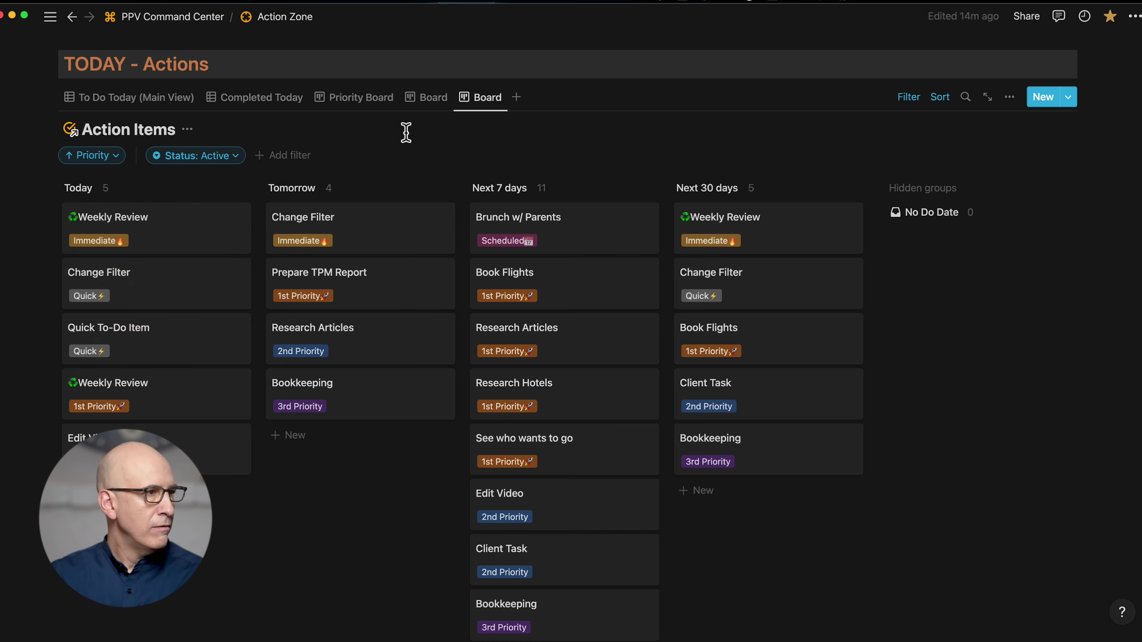
Step: Convert the board's Status filter into an advanced filter
click(238, 157)
click(236, 159)
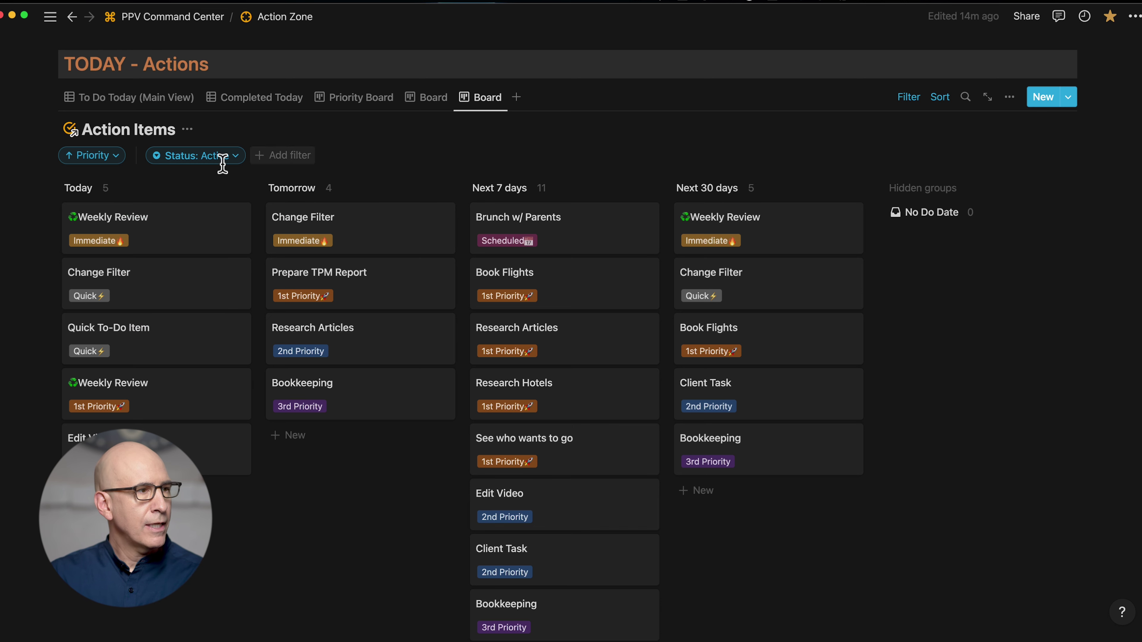
click(238, 156)
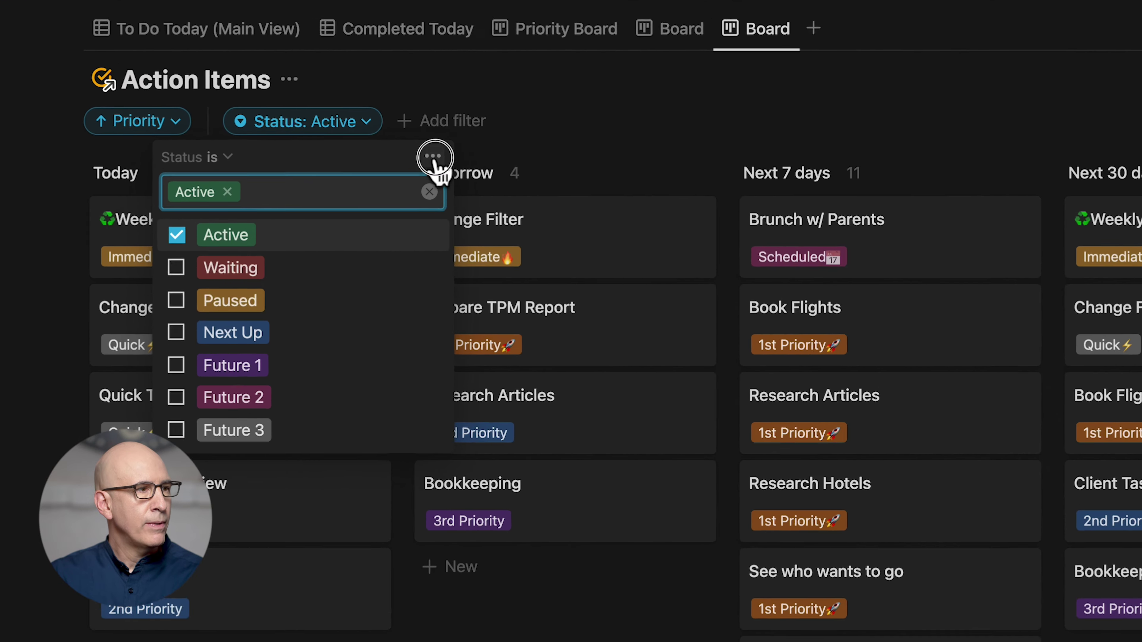
click(278, 177)
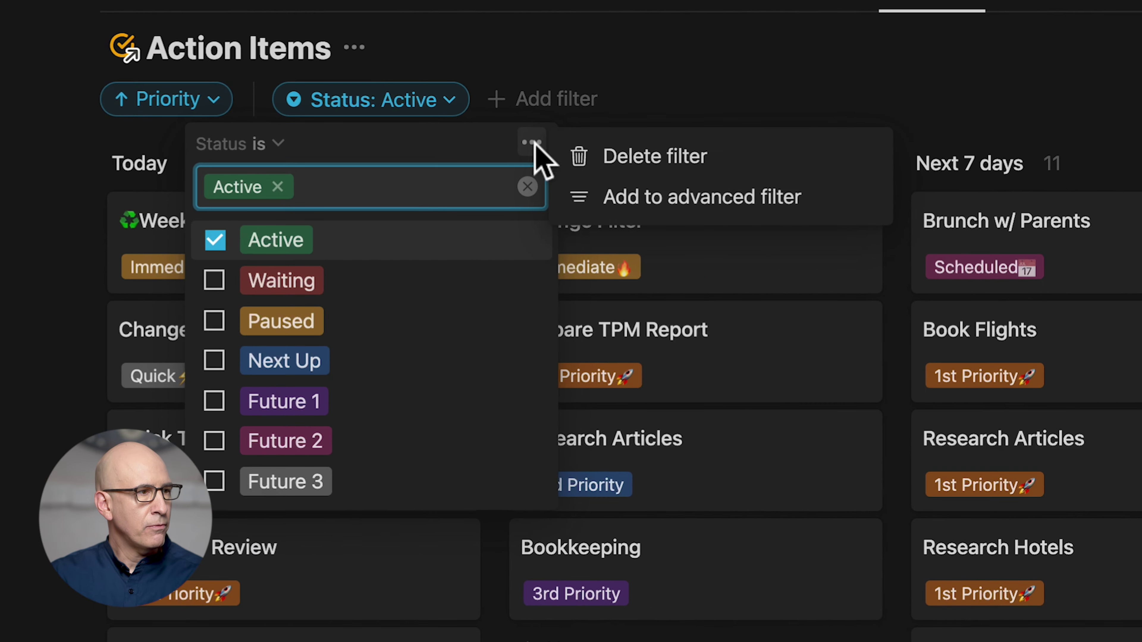
click(652, 205)
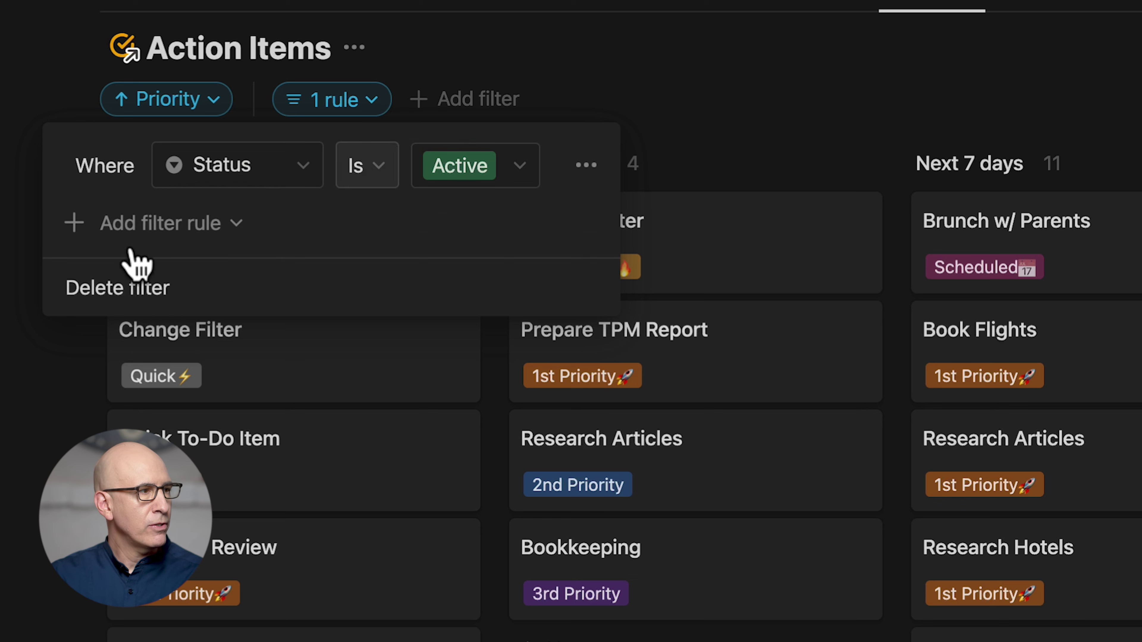
Step: Add a second rule to the board's advanced filter so that Done is unchecked
click(225, 227)
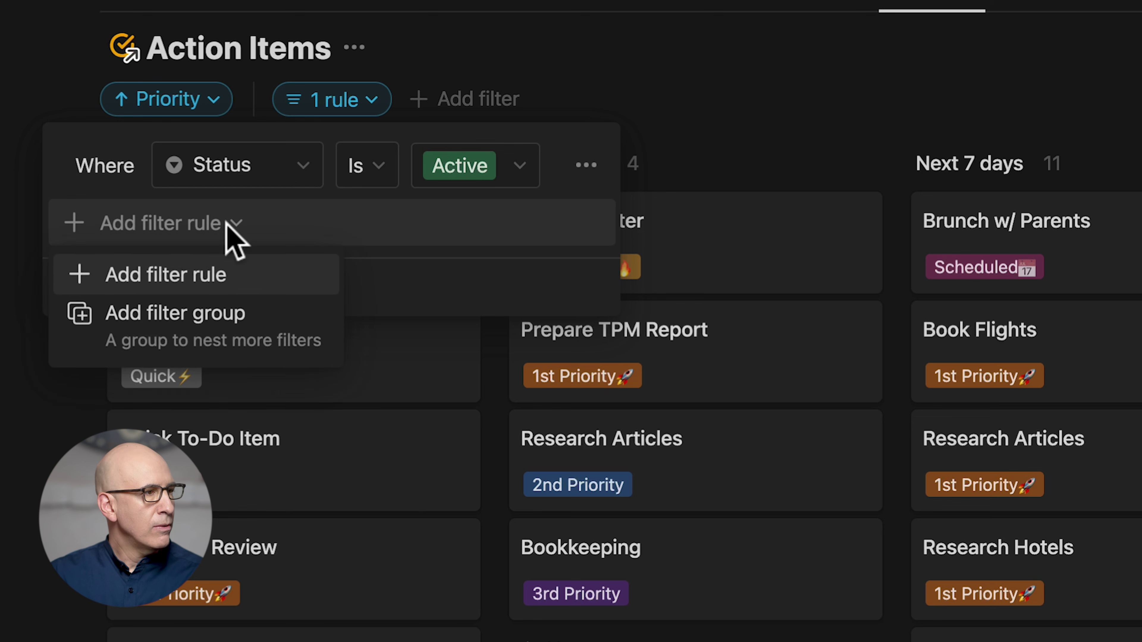
click(220, 275)
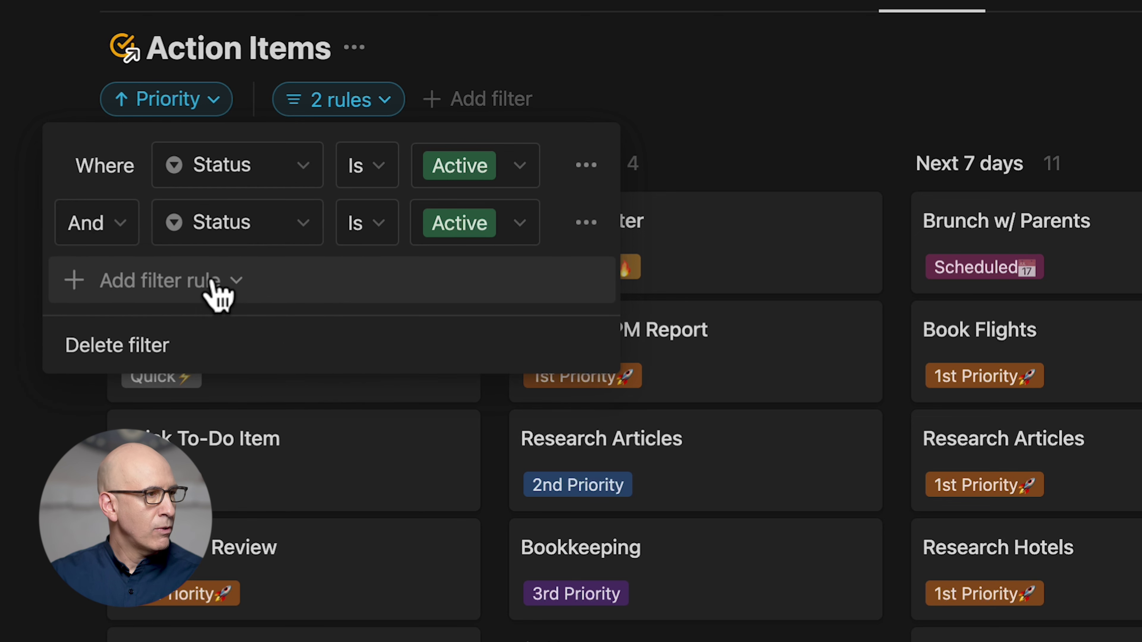
click(303, 225)
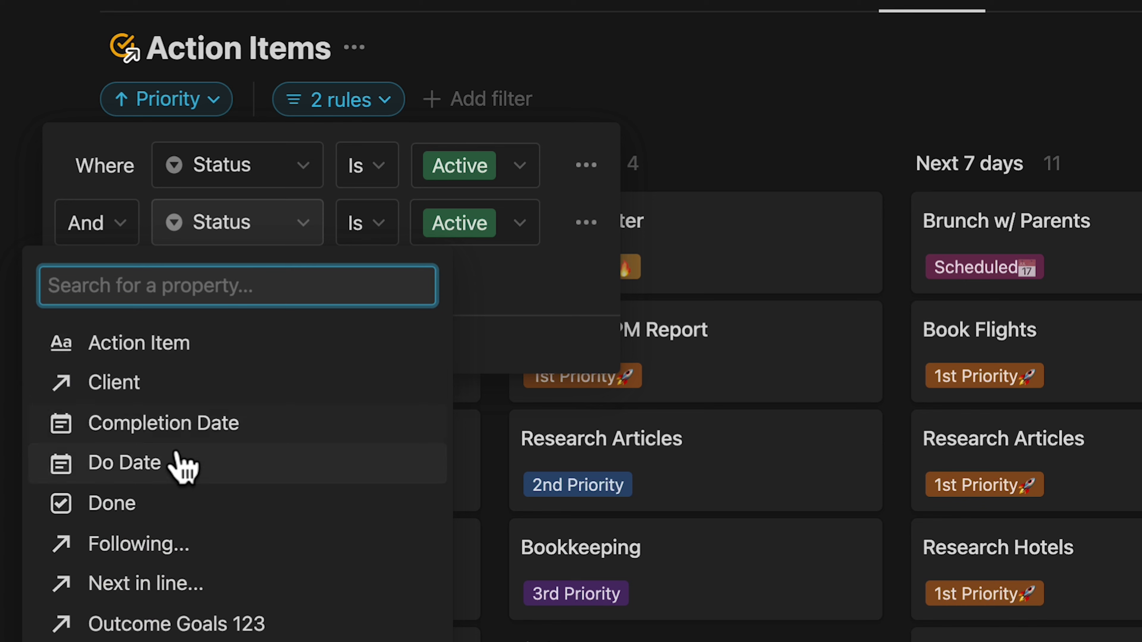
click(167, 495)
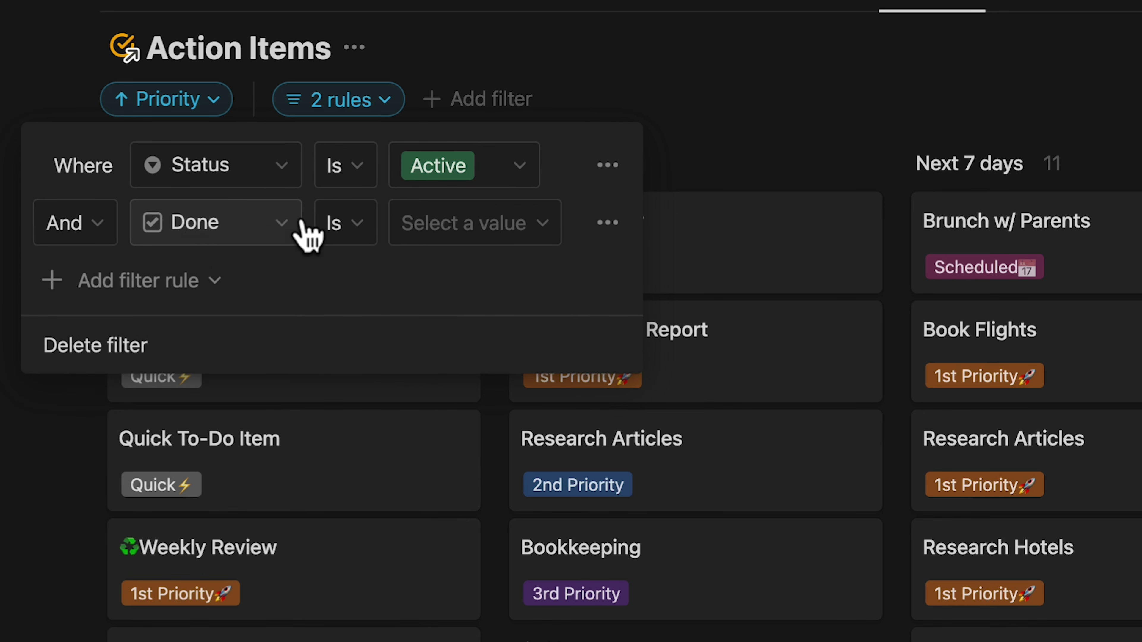
click(456, 224)
click(443, 288)
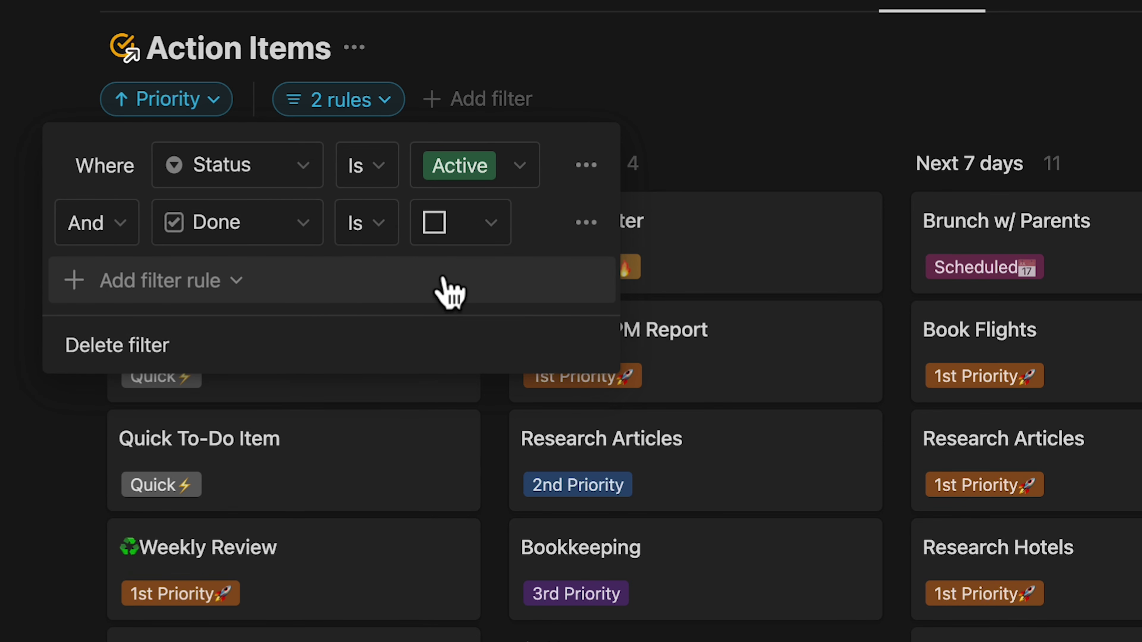
Step: Add a second sort by Do Date in ascending order after the Priority sort
click(161, 101)
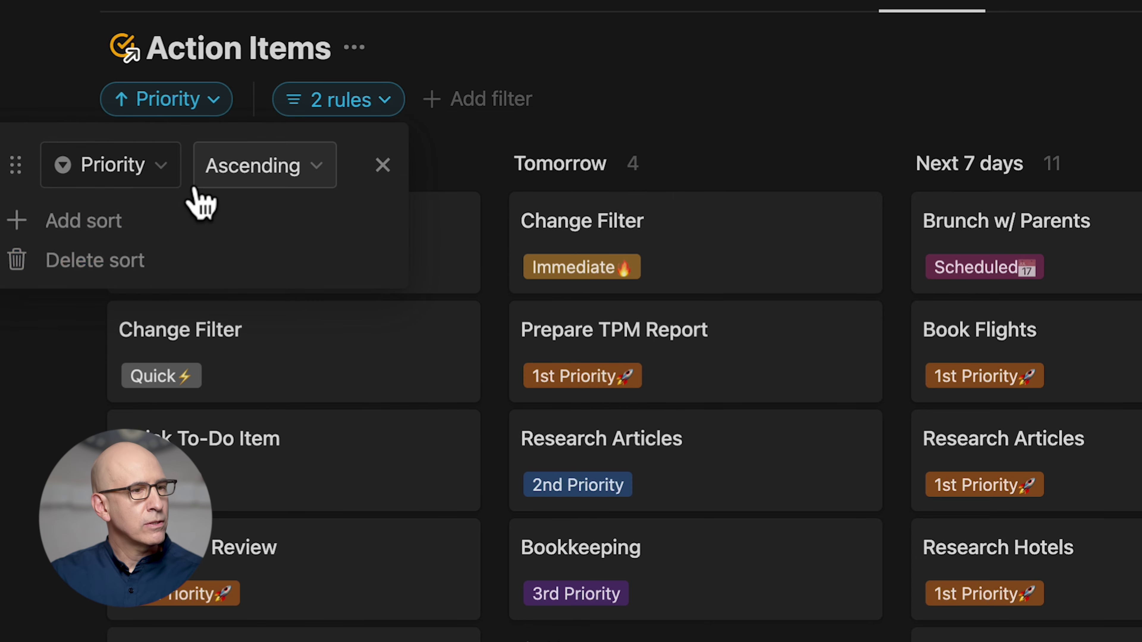
click(131, 223)
click(76, 290)
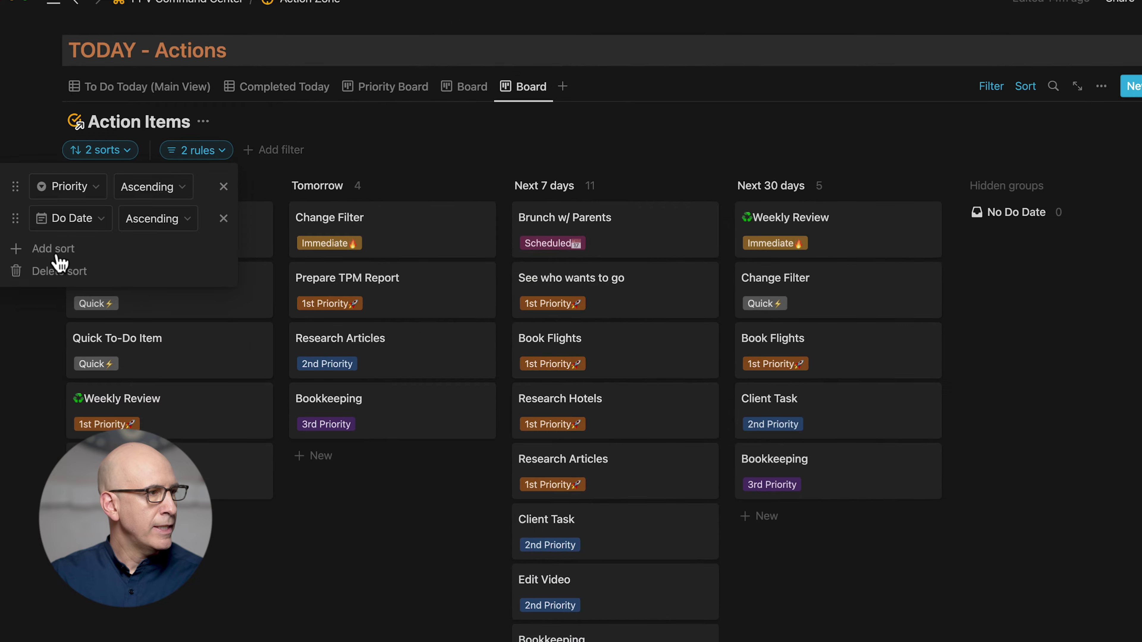
key(Escape)
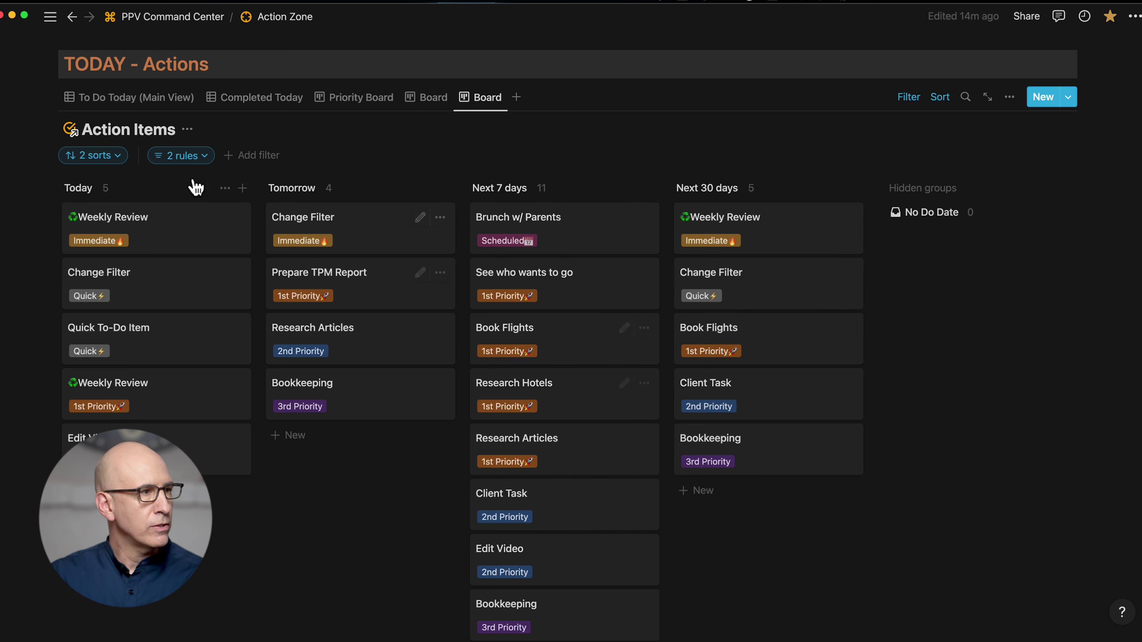
Step: Review the board's two sorts and the Priority options of the Brunch w/ Parents card, closing both without a change
click(119, 160)
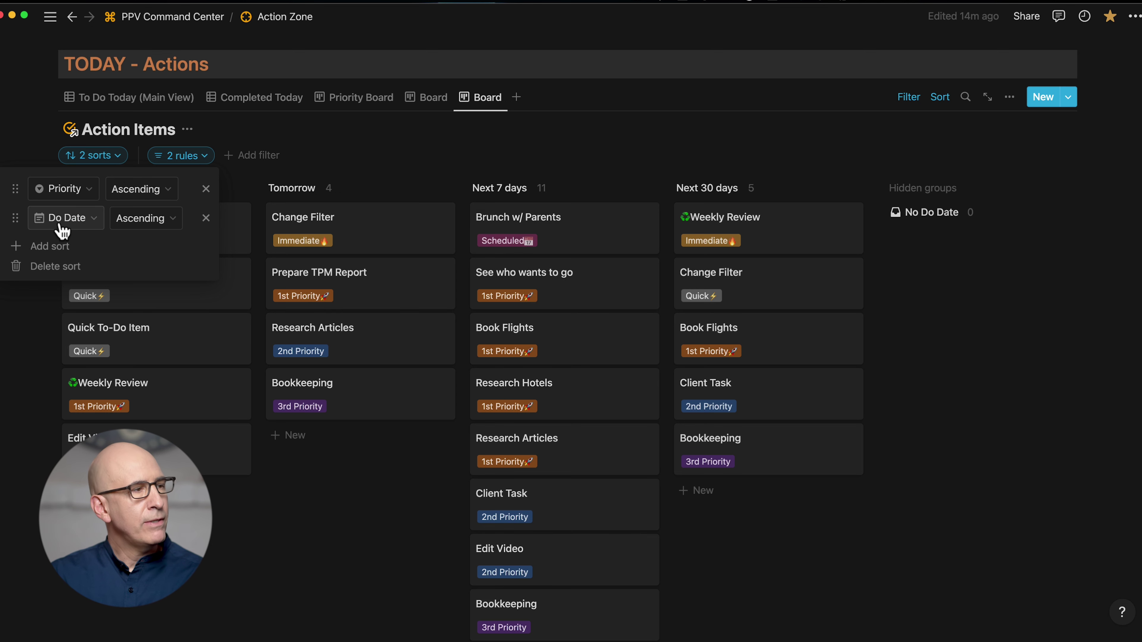
click(346, 143)
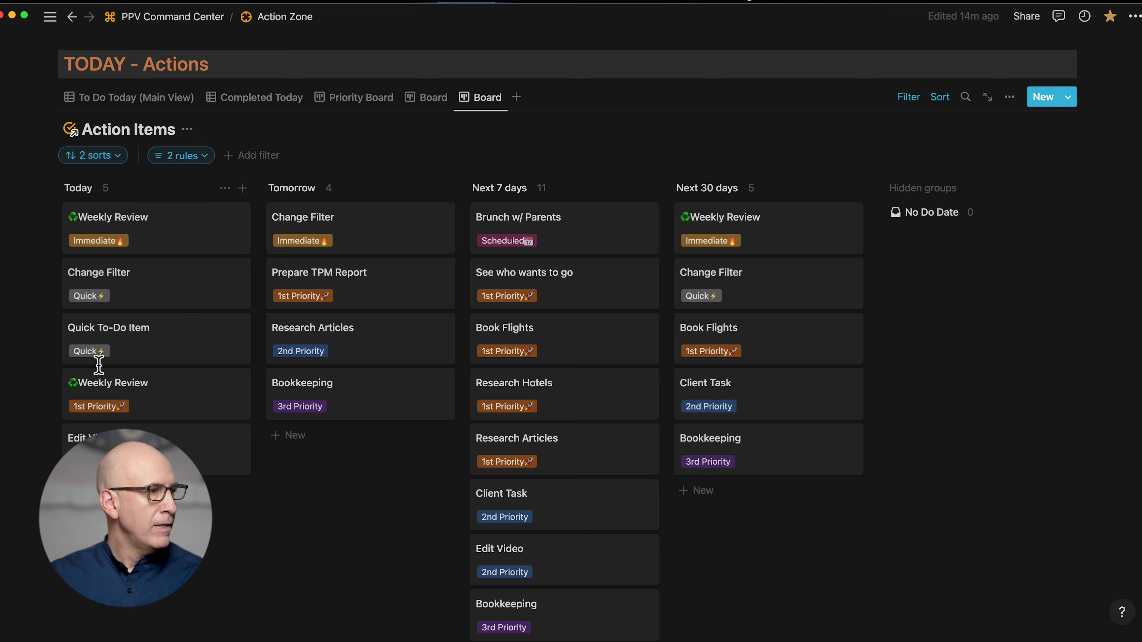
click(505, 245)
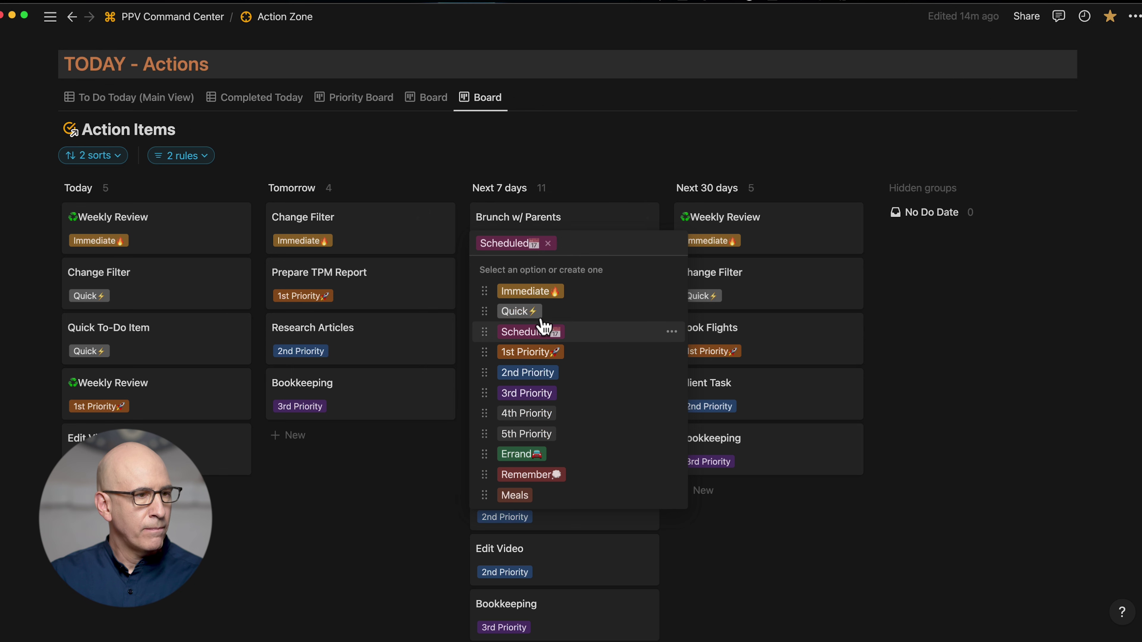
key(Escape)
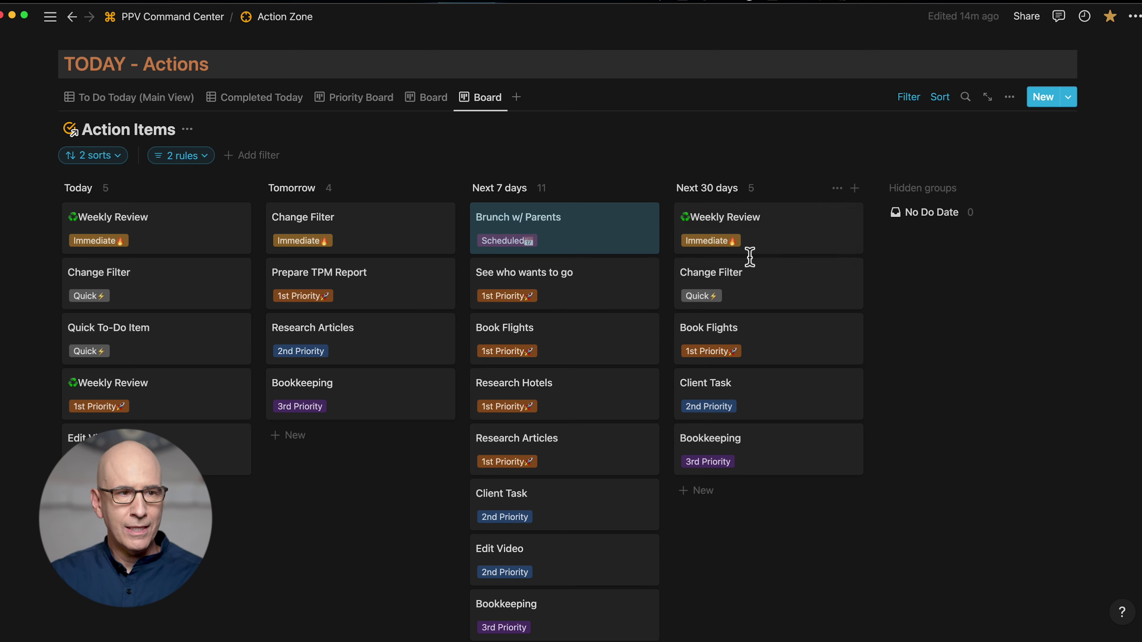
Step: Change the board's Do Date grouping from relative dates to Day
click(1008, 103)
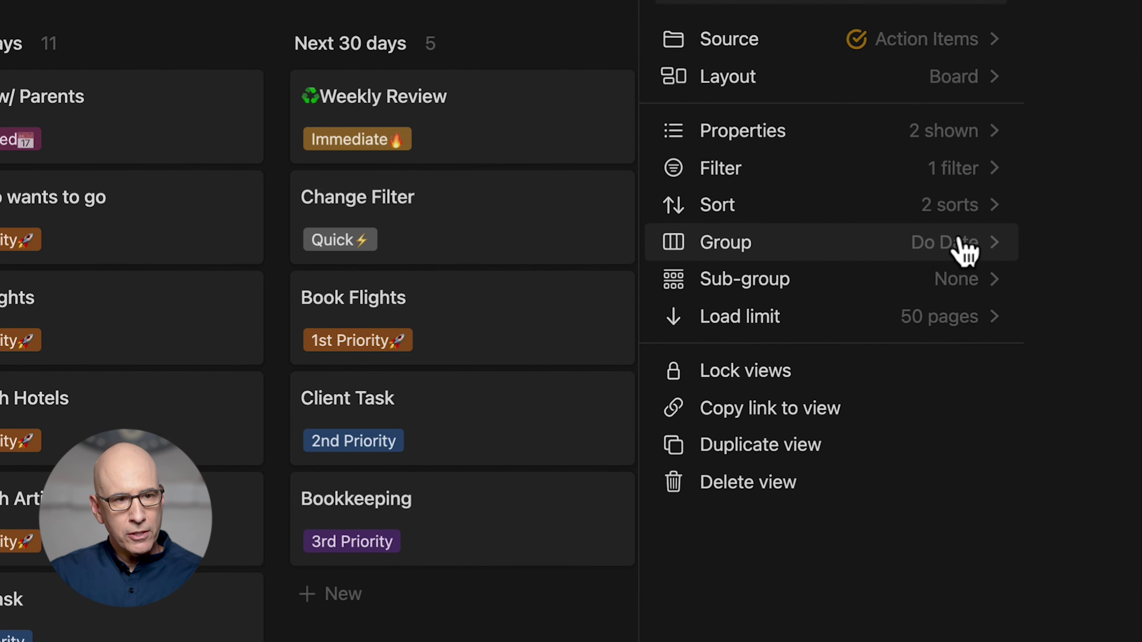
click(960, 256)
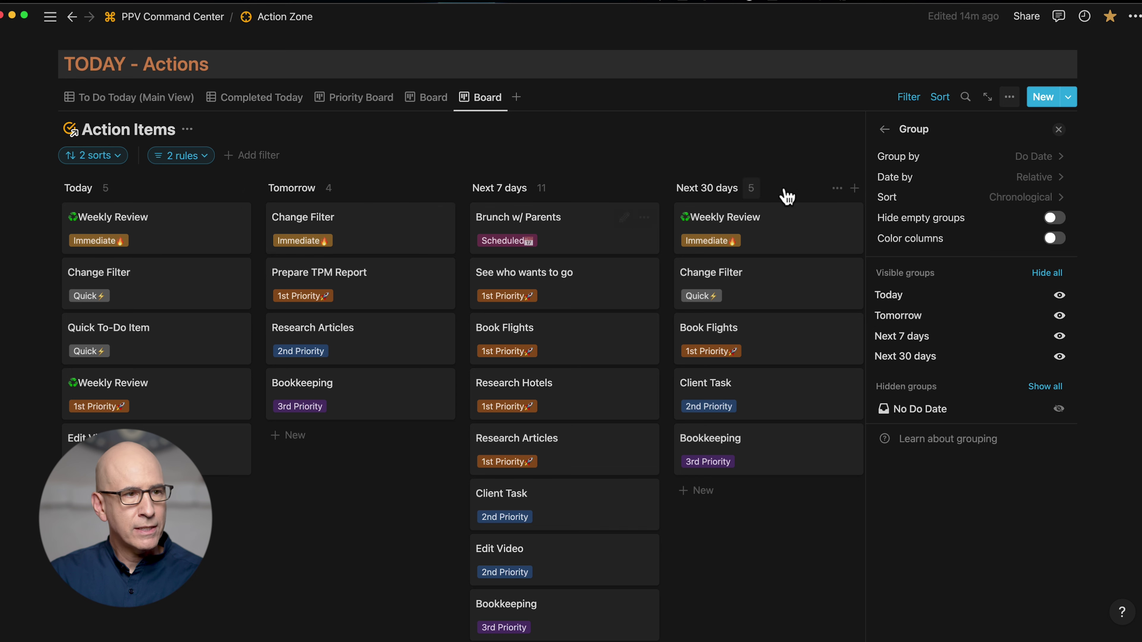
click(1027, 182)
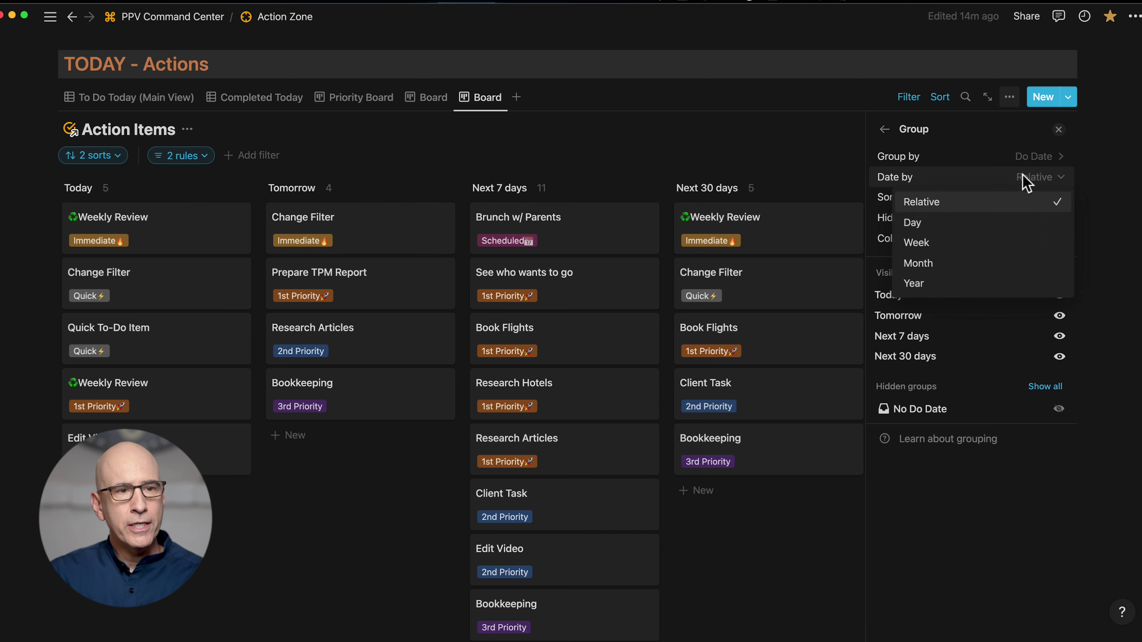
click(948, 222)
click(205, 187)
Step: Hide the board's No Do Date group and look through the daily columns
click(225, 188)
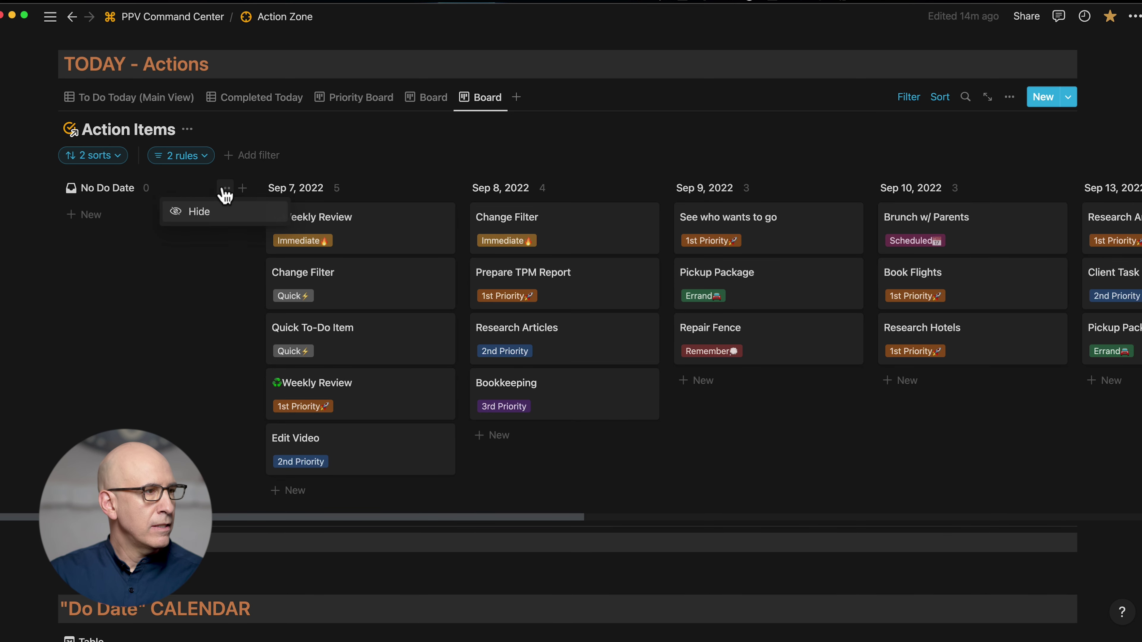
click(198, 212)
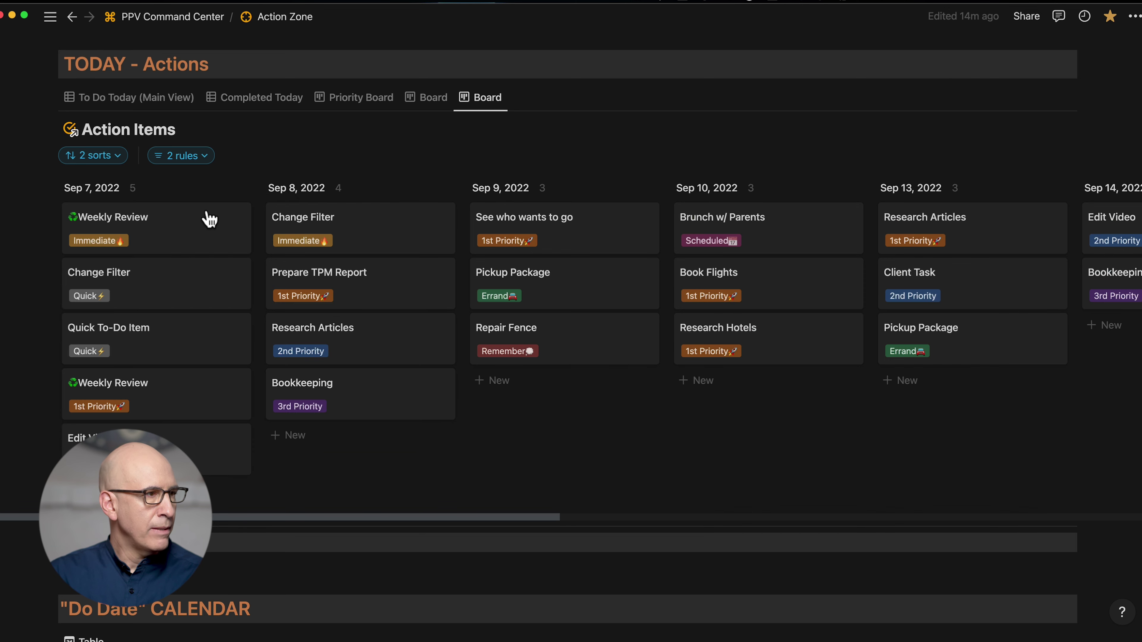
scroll(327, 324, right, 15)
scroll(329, 324, left, 8)
scroll(331, 324, left, 5)
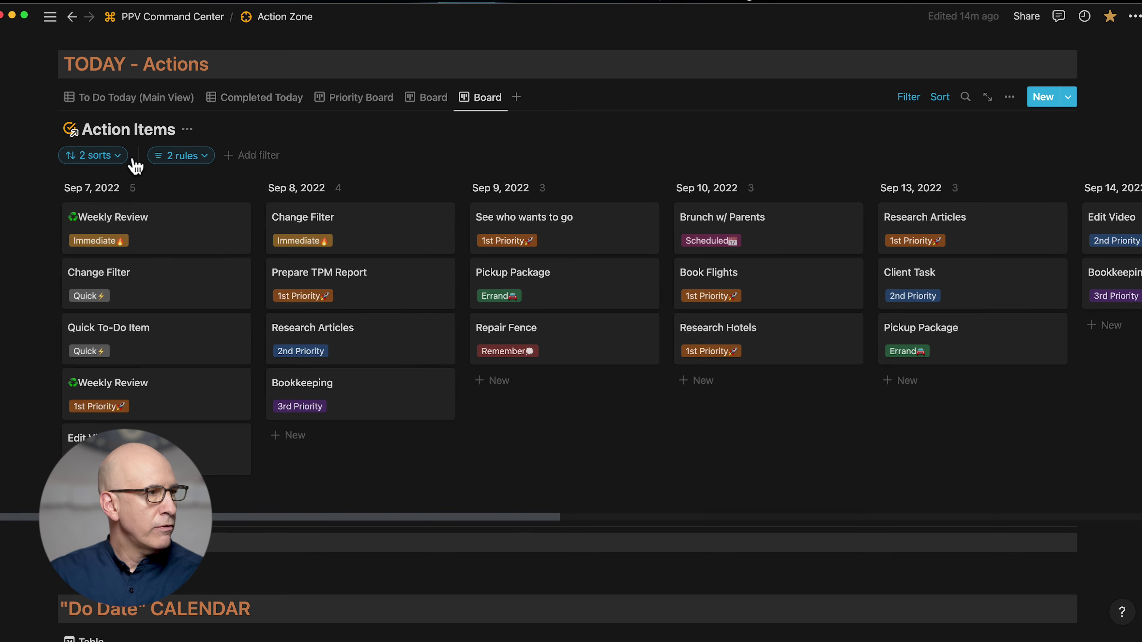
Step: Add a third filter rule so that Do Date is on or before one week from now
click(180, 156)
click(99, 247)
click(157, 248)
click(97, 370)
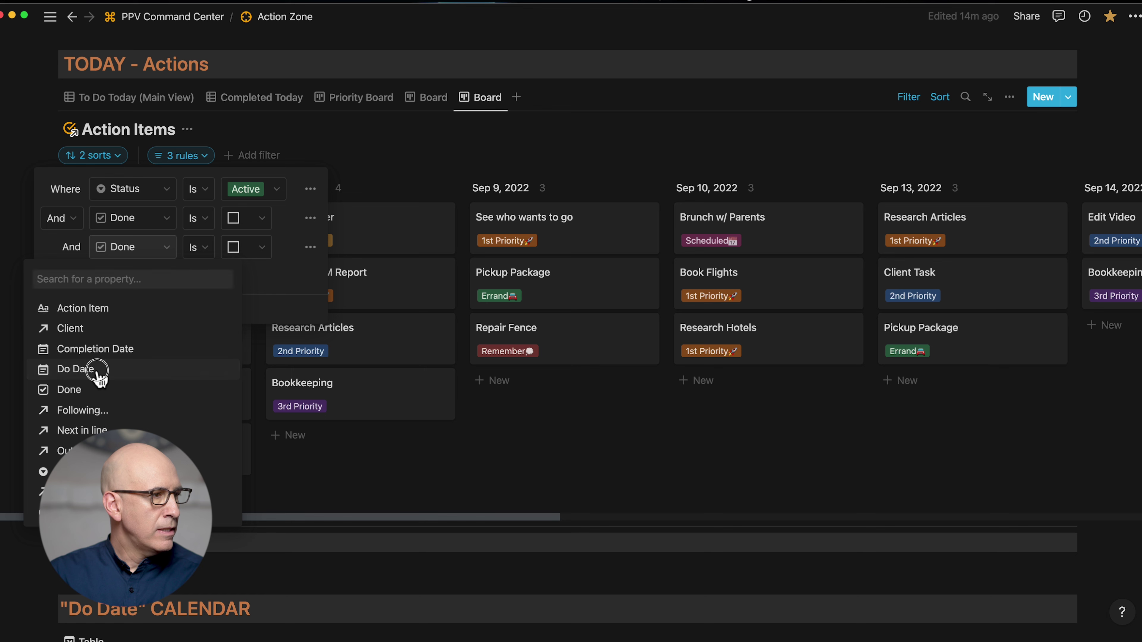
click(160, 246)
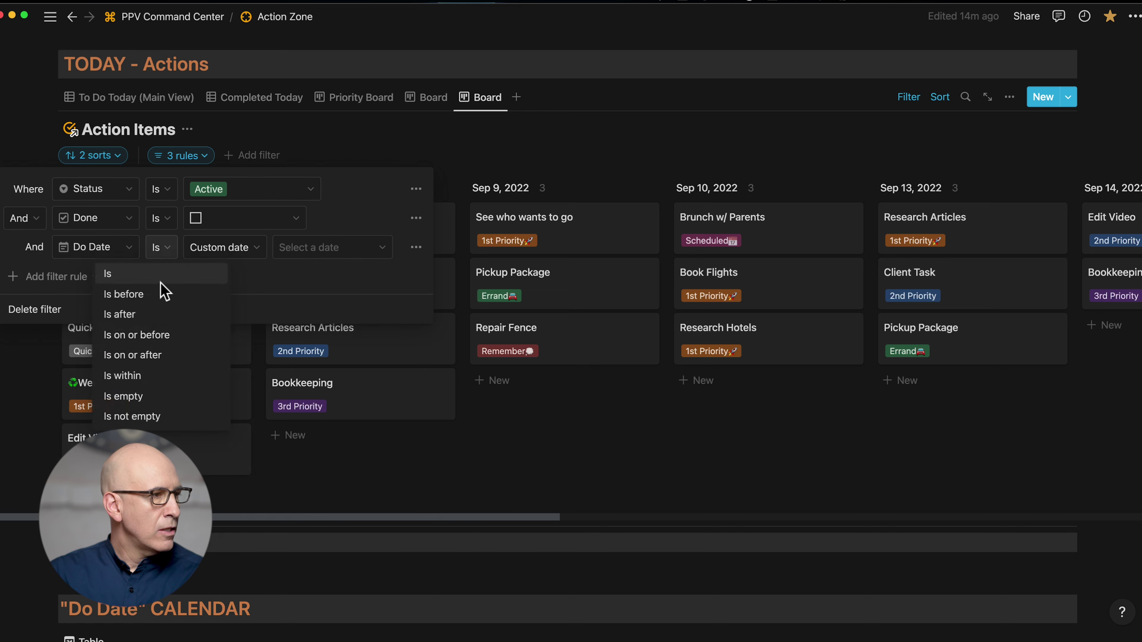
click(156, 333)
click(293, 252)
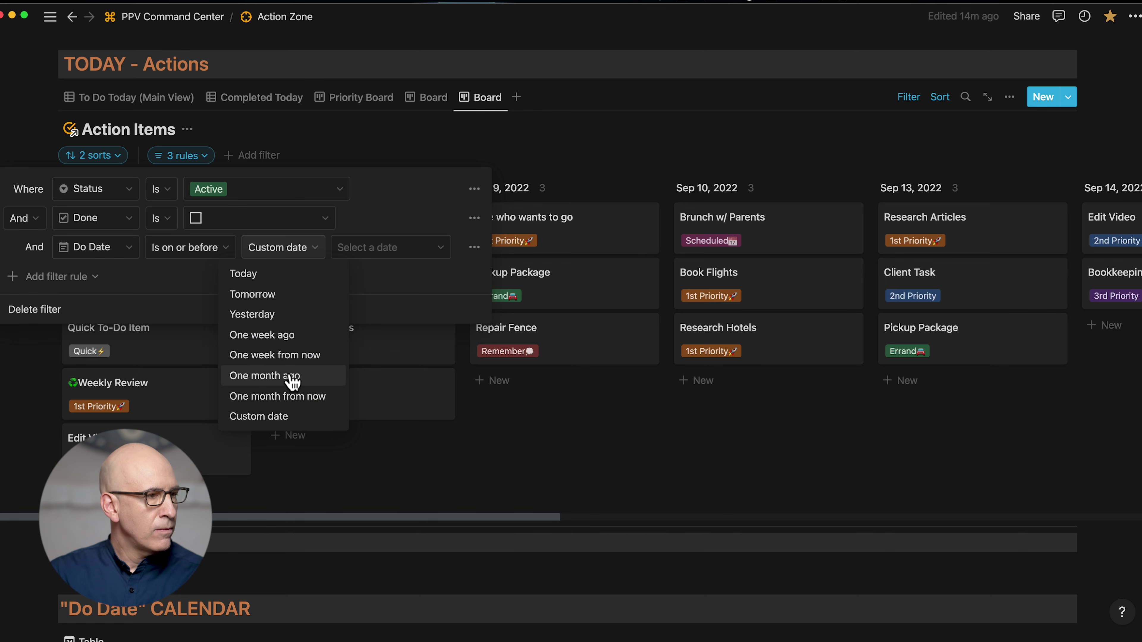
click(291, 357)
click(391, 147)
Step: Compare the action items in the board's daily columns with those in the September 2022 Do Date calendar
scroll(392, 148, up, 3)
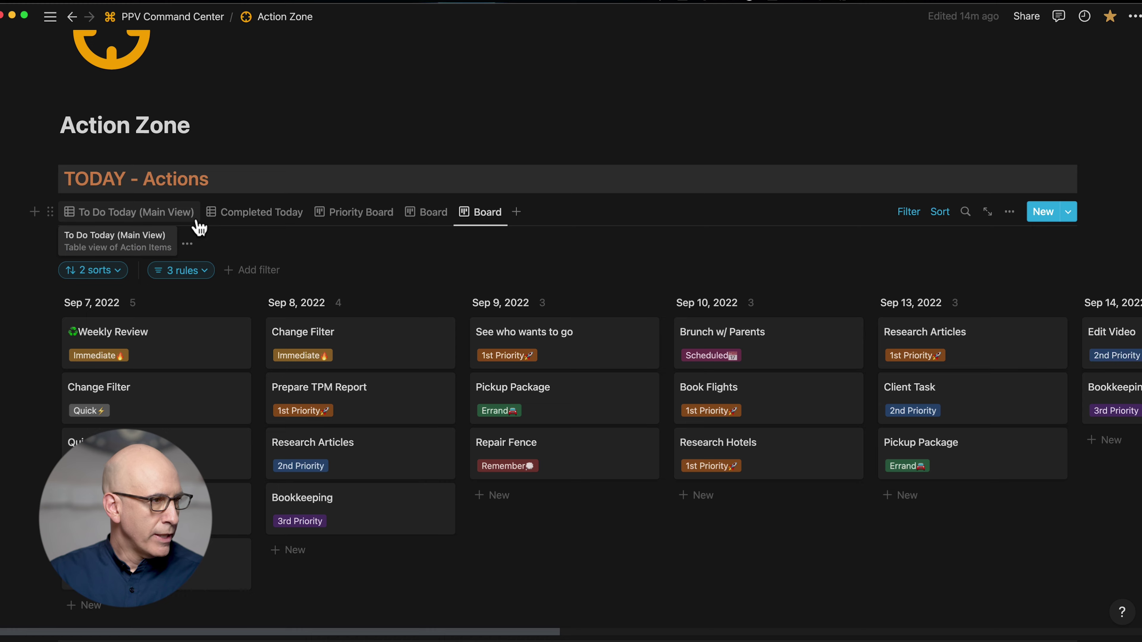
scroll(213, 303, down, 2)
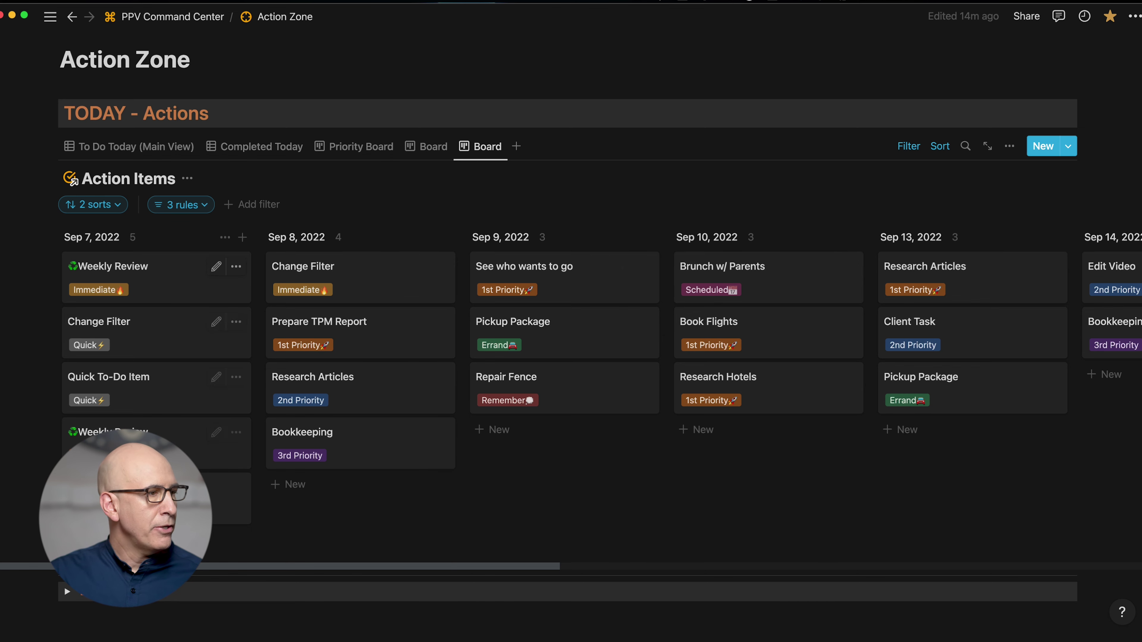
scroll(479, 374, right, 5)
scroll(479, 373, left, 5)
scroll(479, 374, down, 15)
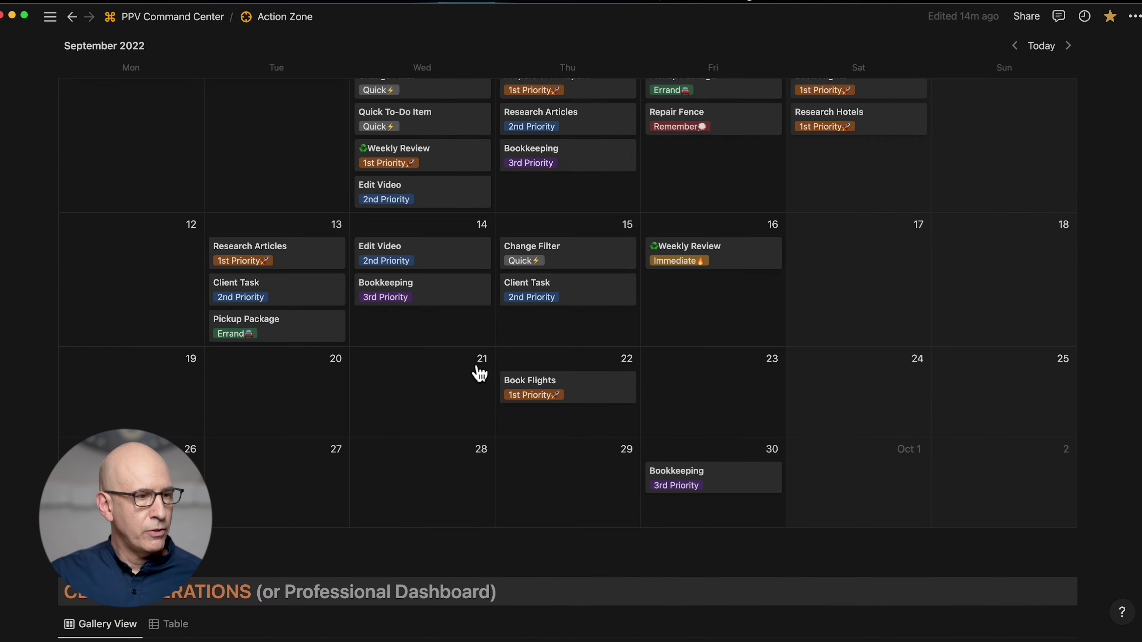
scroll(340, 237, up, 4)
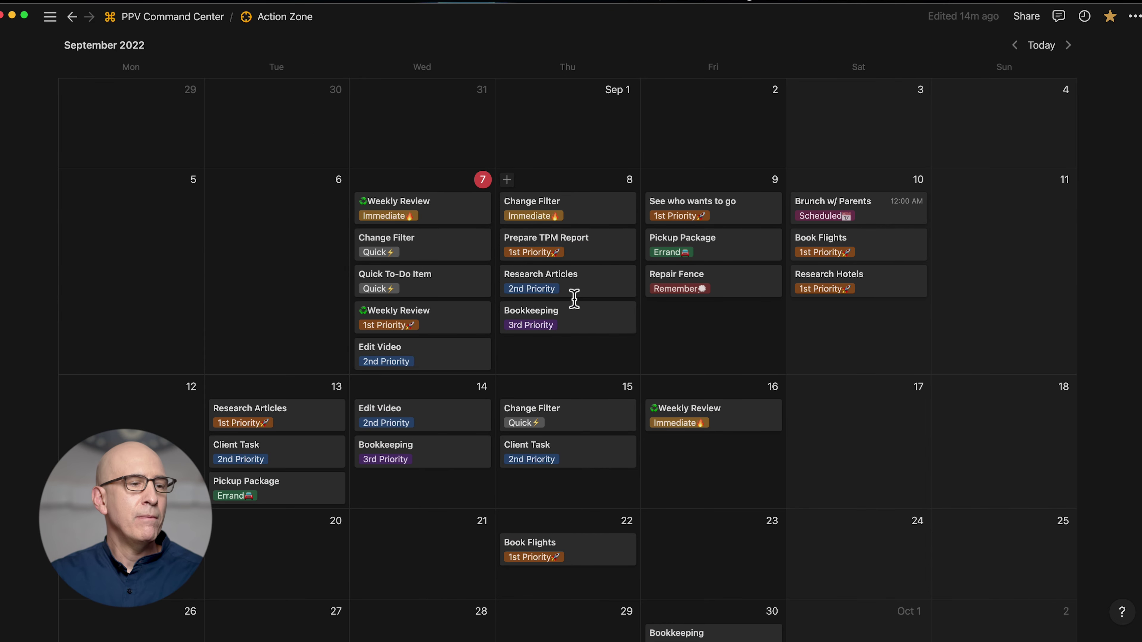
scroll(575, 299, up, 15)
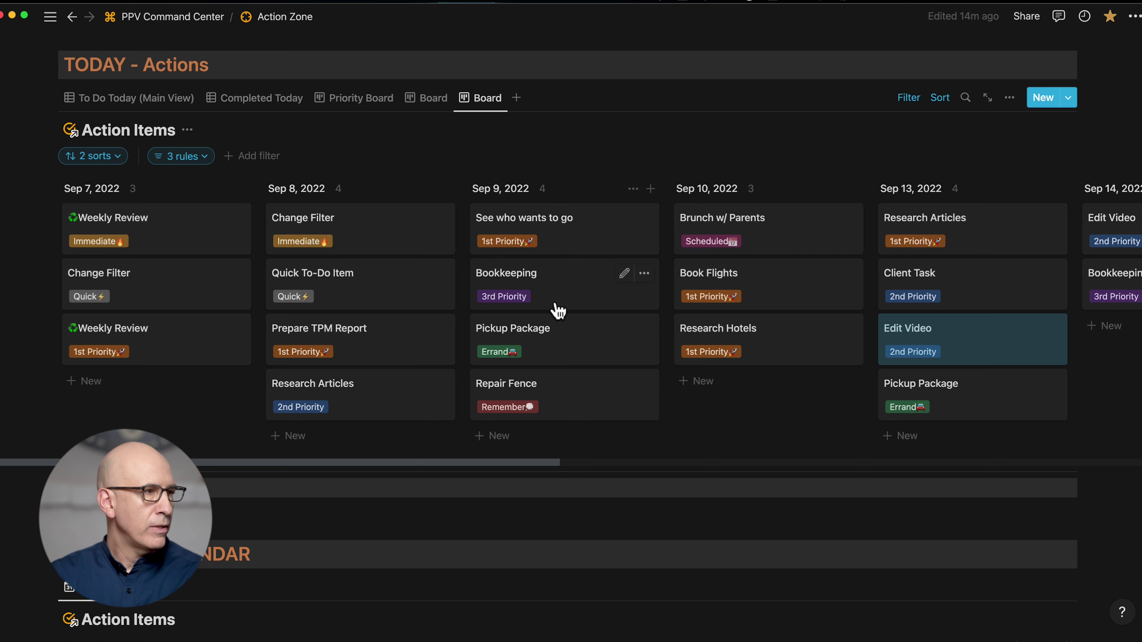
scroll(462, 290, up, 1)
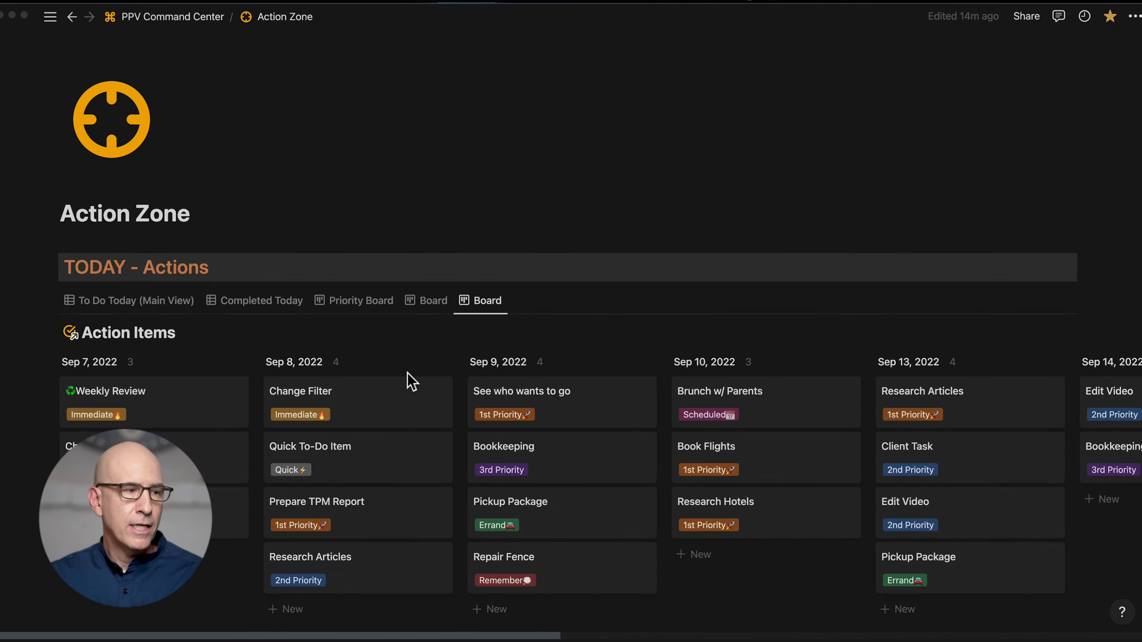
scroll(411, 381, down, 3)
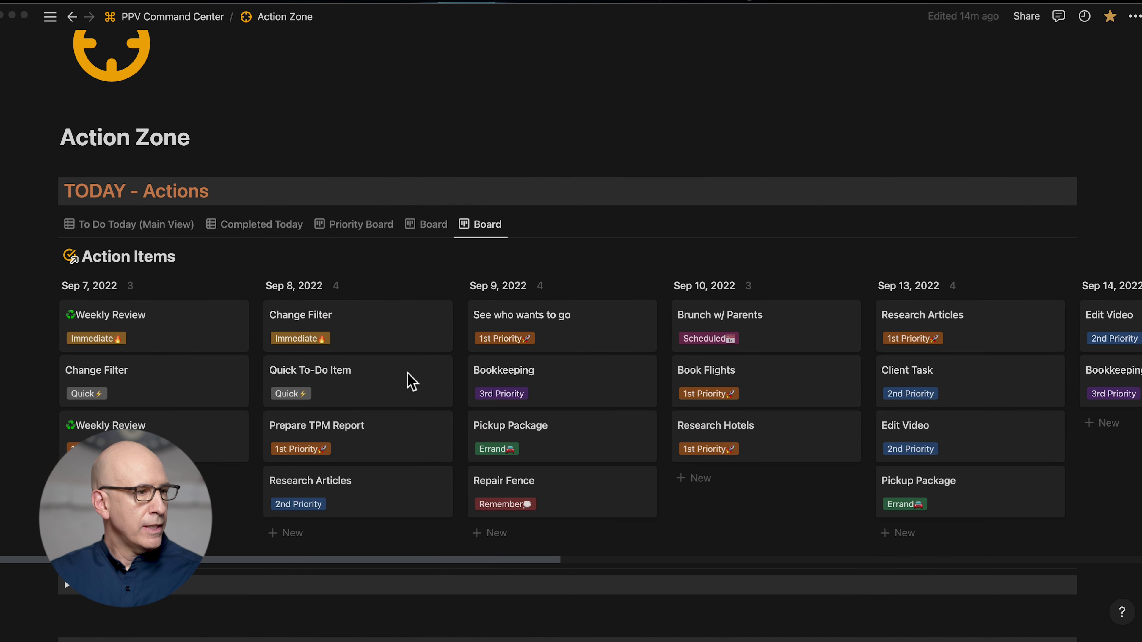
scroll(411, 382, down, 1)
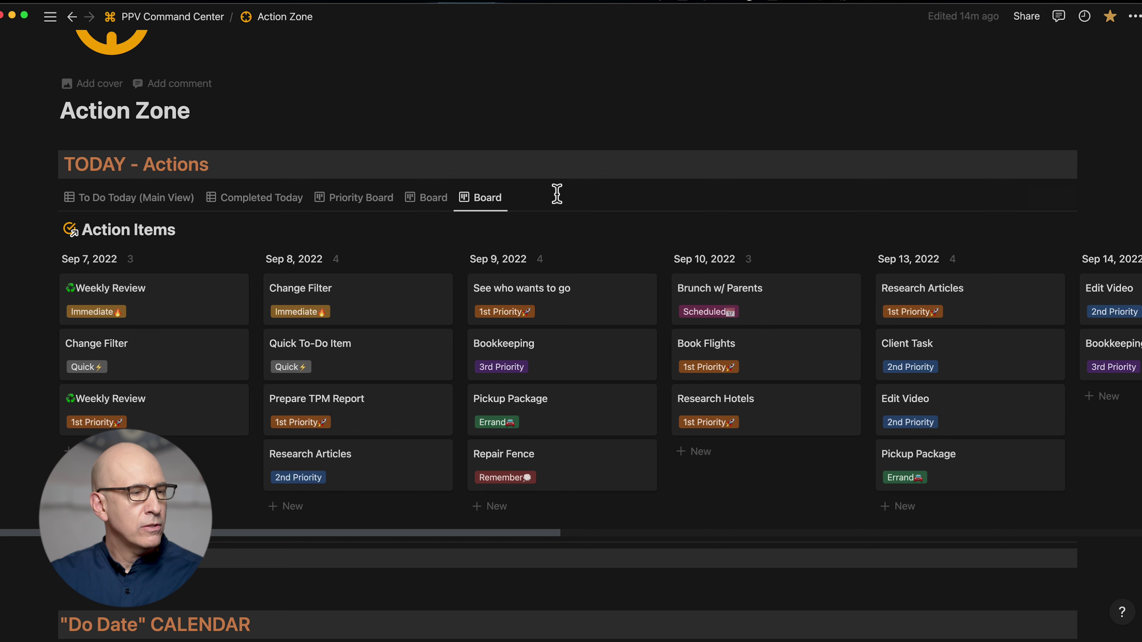
Step: View the See who wants to go card's Priority options and page, plus the Sep 8 Change Filter card's Priority options, without changing anything
click(498, 315)
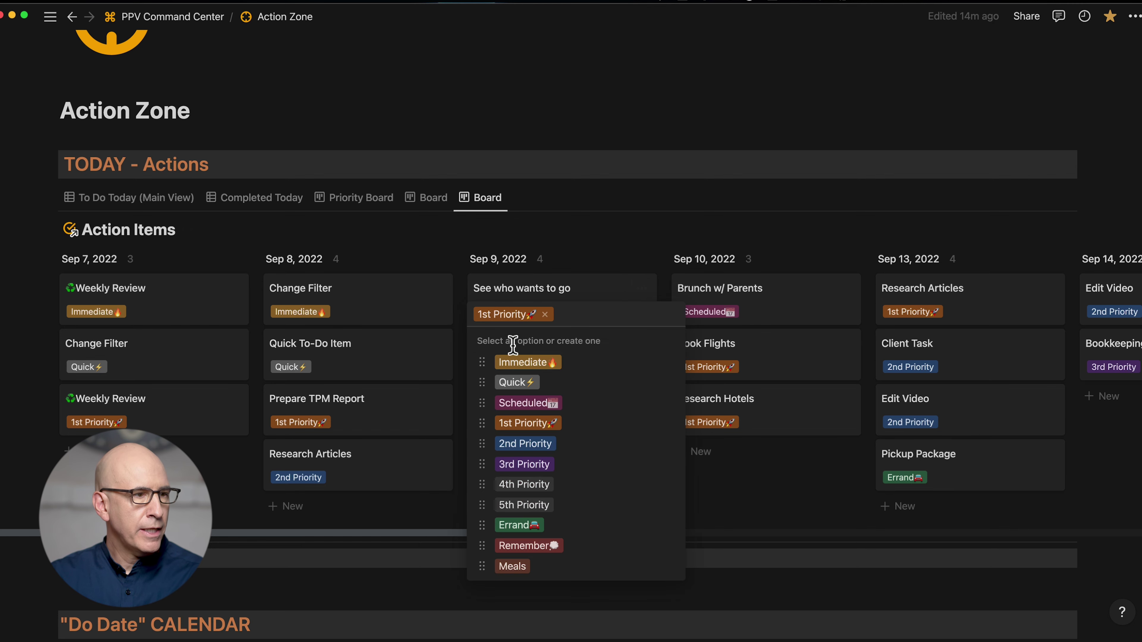
key(Escape)
click(583, 304)
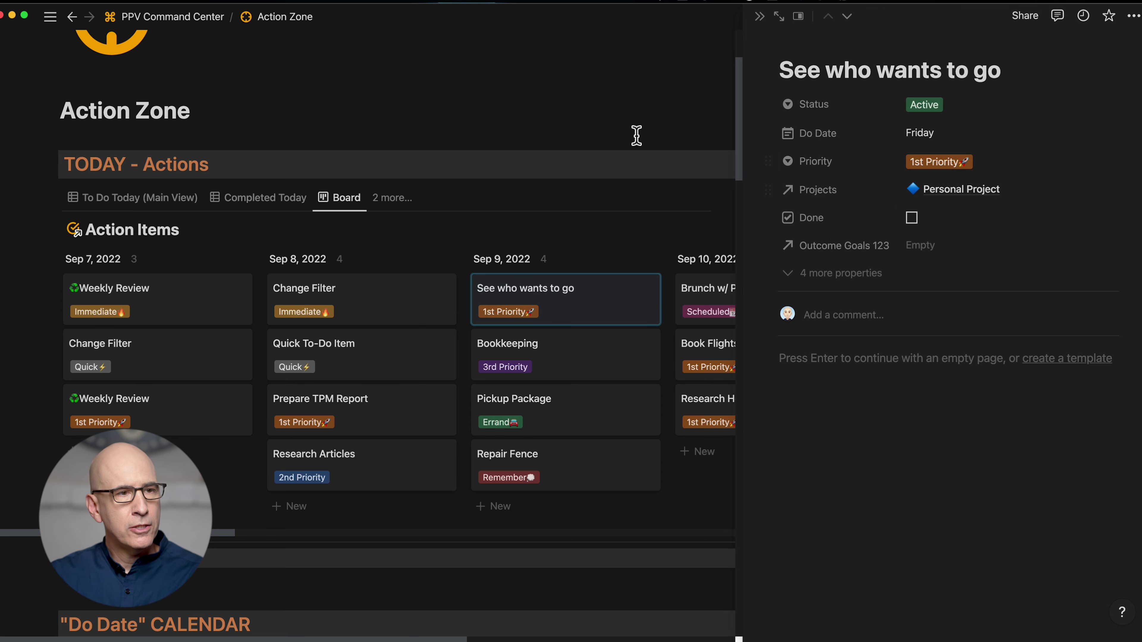
click(579, 107)
click(311, 320)
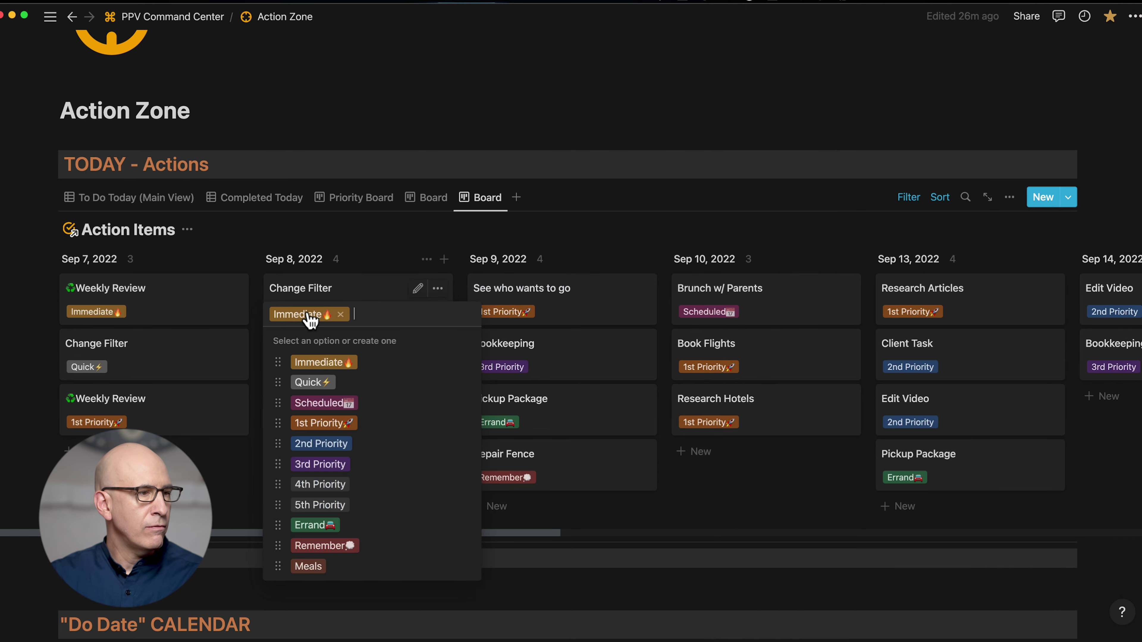
key(Escape)
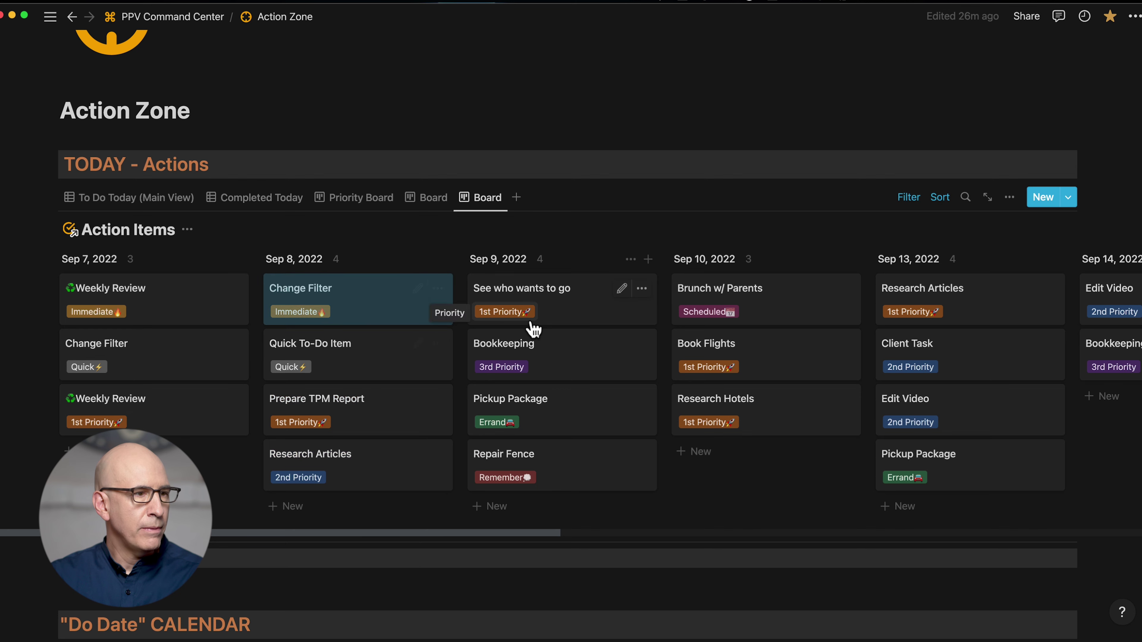
Step: Open the Content Creation page from the favorites and go to its Production Pipeline section
mouse_move(5, 212)
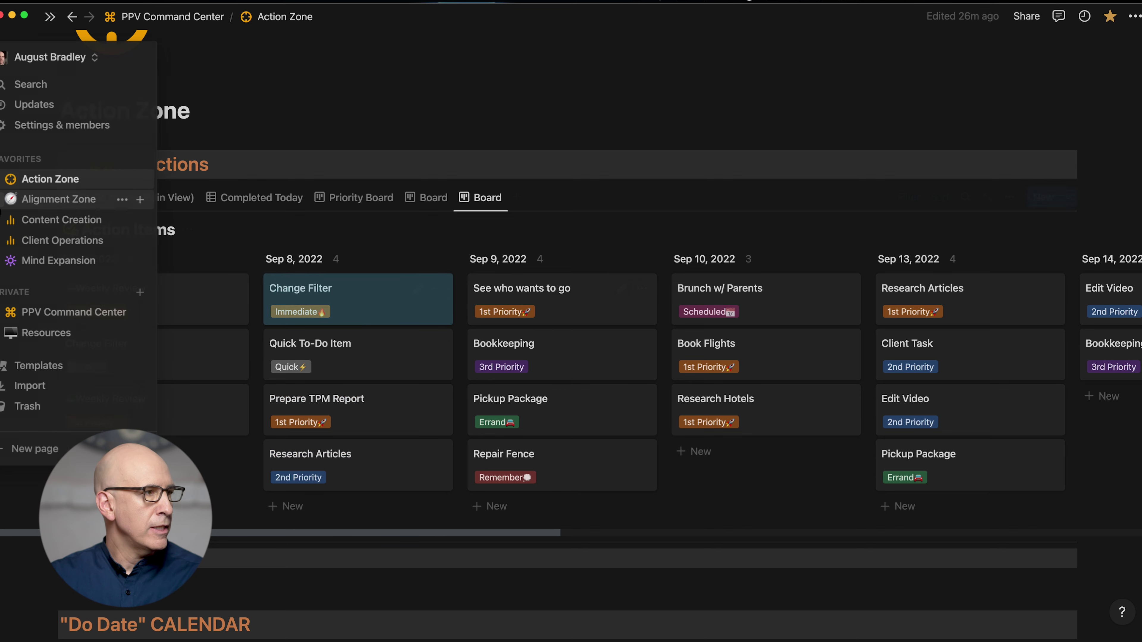
click(55, 229)
scroll(337, 148, down, 4)
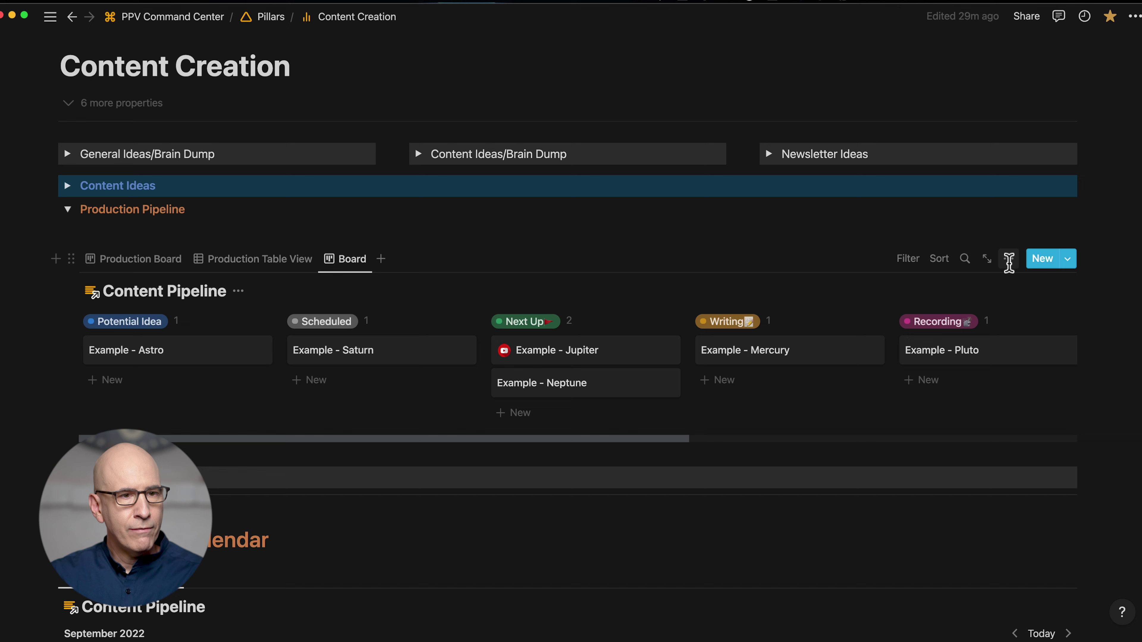
Step: Show the Channel, Next Action Date and Type properties on the cards of the Content Pipeline board
click(1009, 260)
click(1031, 399)
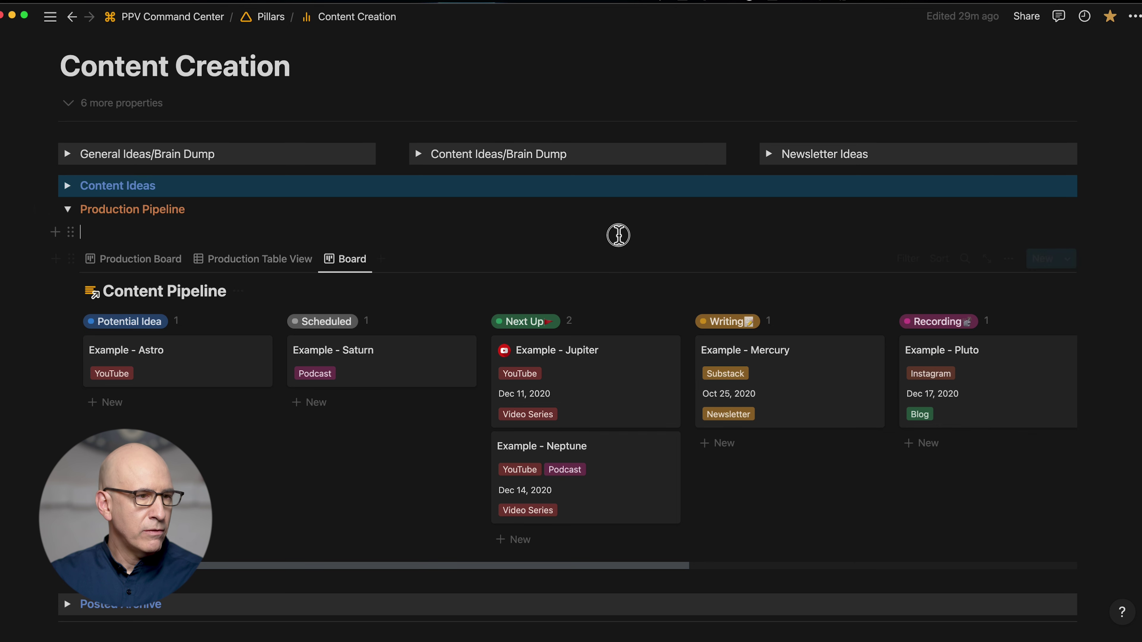
Step: Examine the Example - Mercury card's Channel, Type and date values without changing them, and look over the rest of the board
click(726, 374)
key(Escape)
click(738, 414)
key(Escape)
click(727, 393)
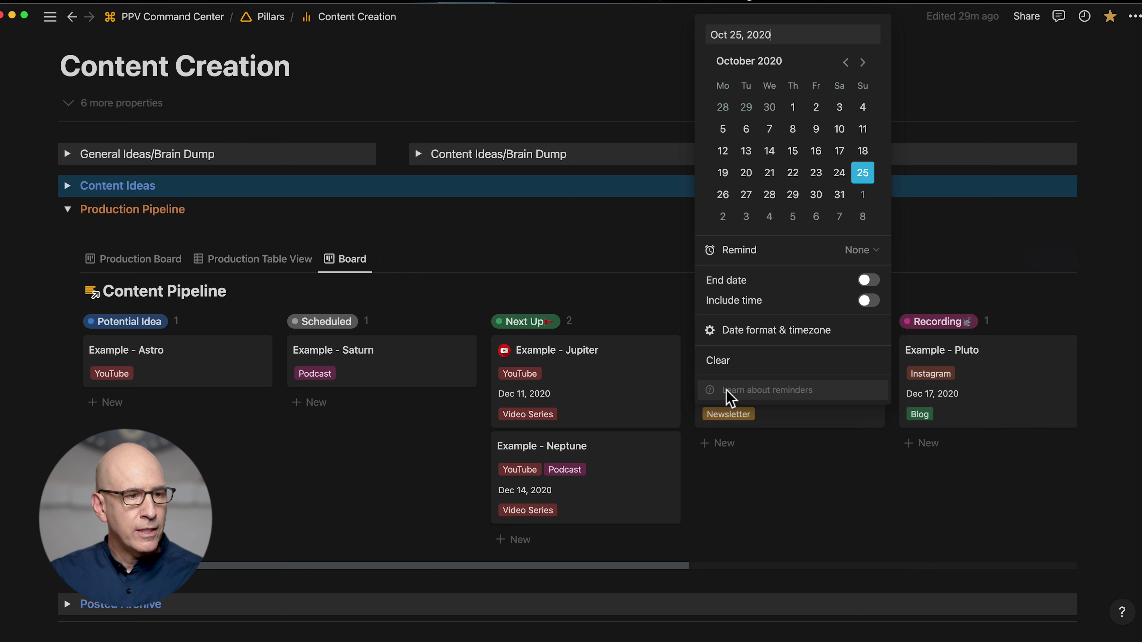
click(593, 229)
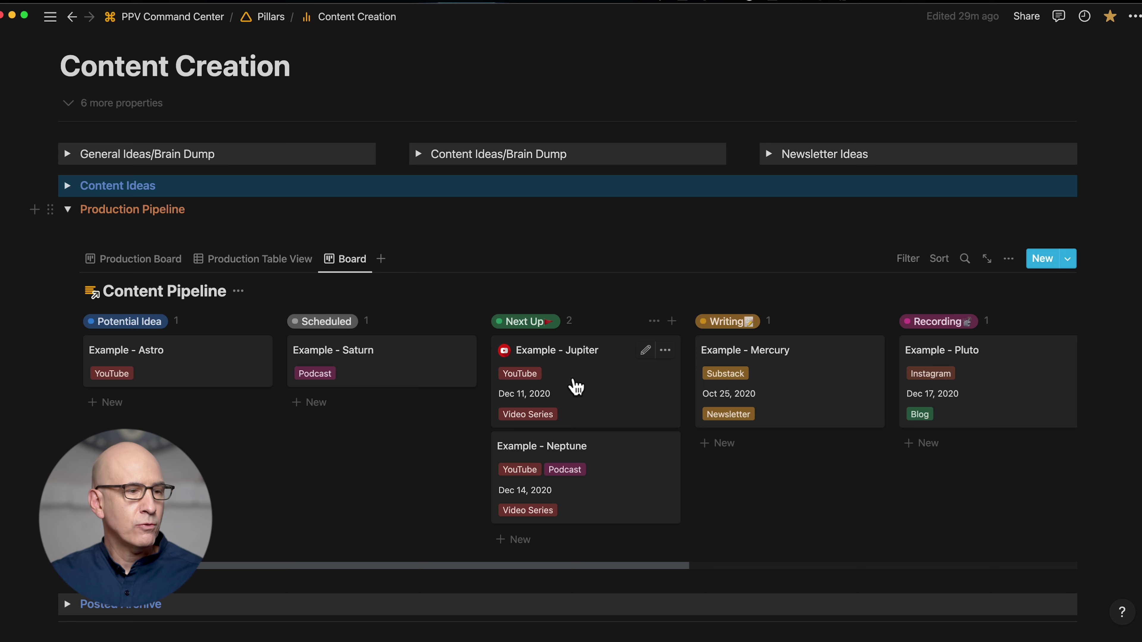
scroll(212, 245, down, 3)
scroll(212, 245, right, 1)
scroll(295, 293, up, 1)
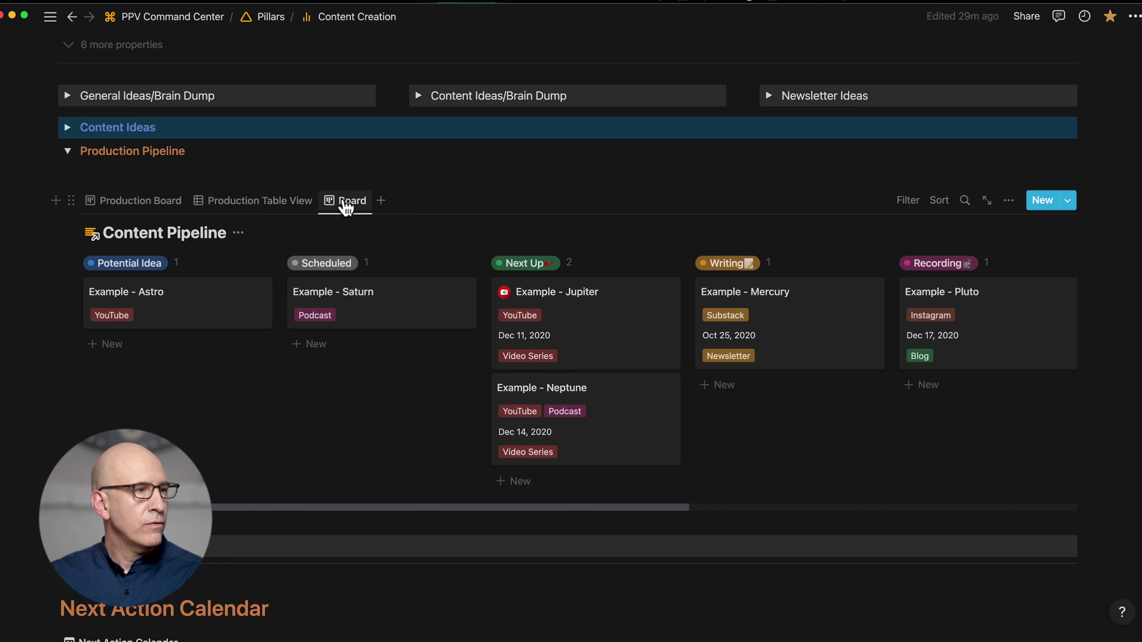
Step: In the Production Table View, narrow the Content Name column and widen the Status column so its labels fit
click(230, 201)
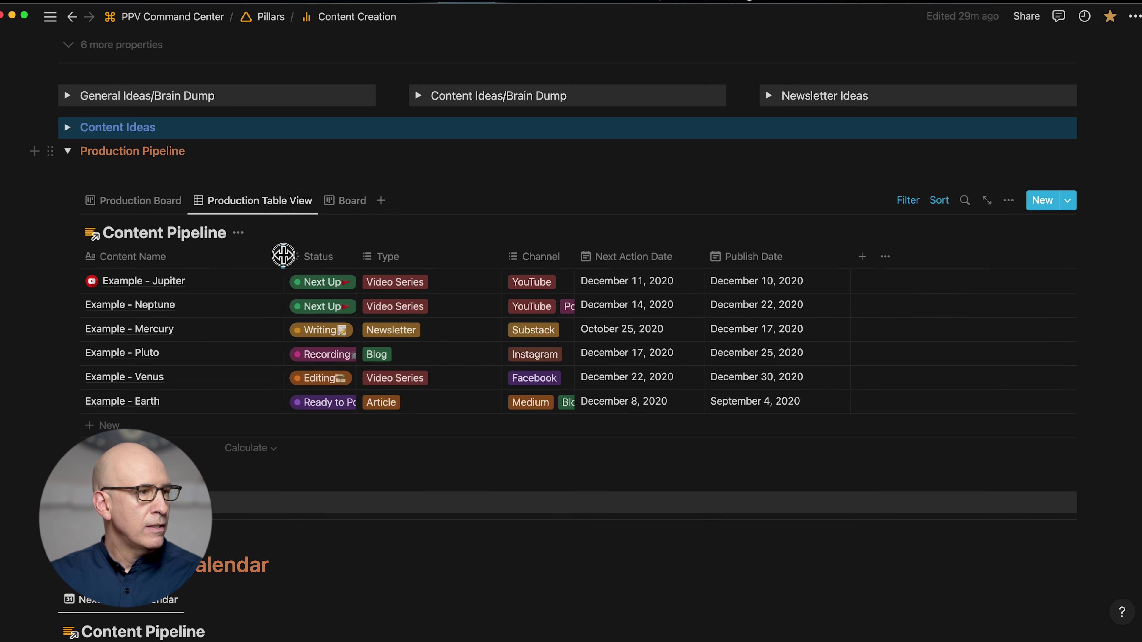
drag(283, 255, 247, 255)
drag(322, 255, 364, 255)
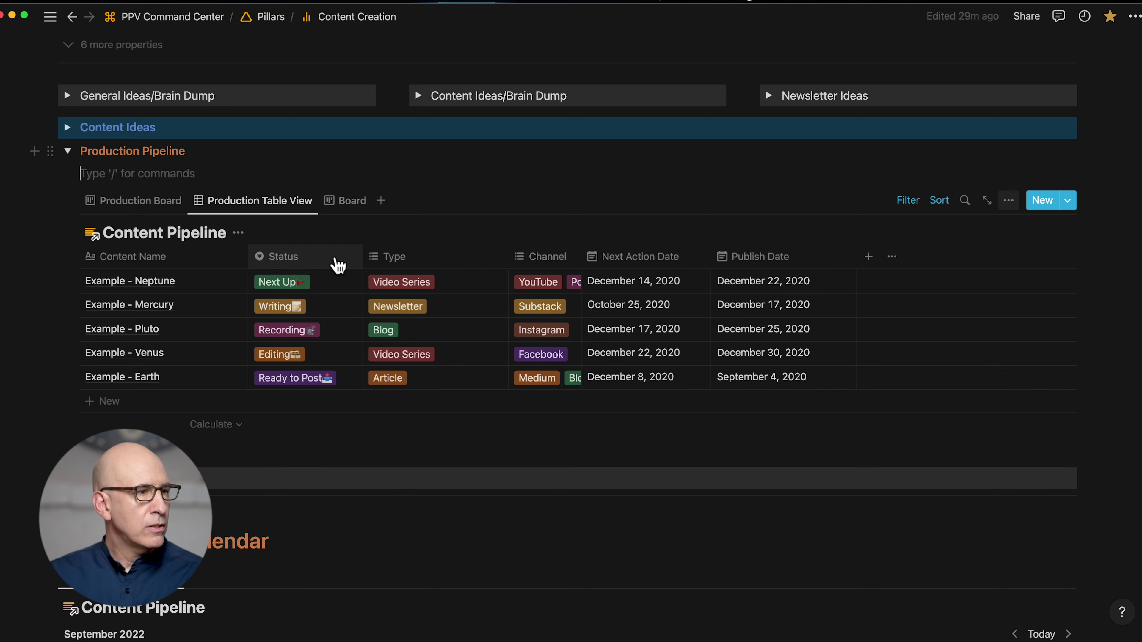
Step: View the Status property's settings and the status options available for Example - Neptune without changing anything
click(337, 265)
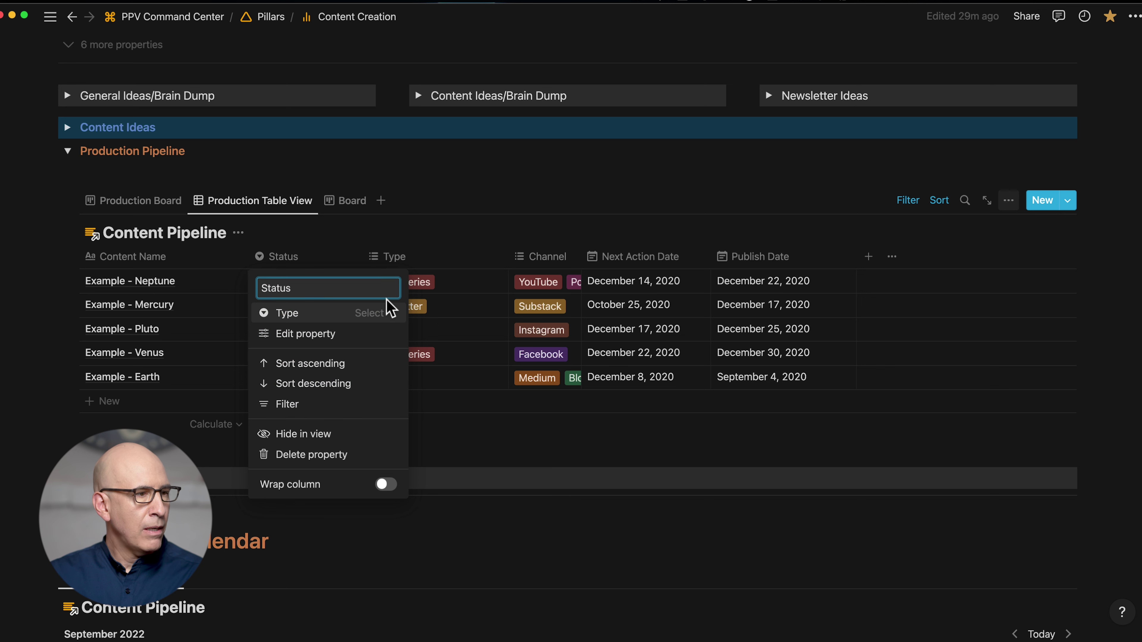
click(430, 187)
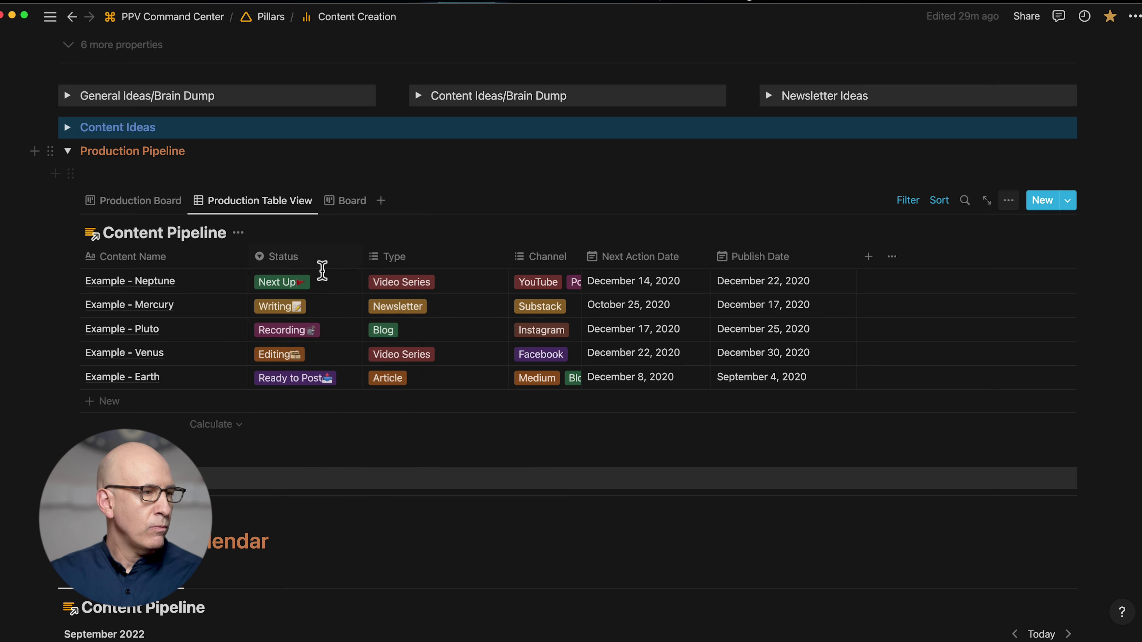
click(313, 284)
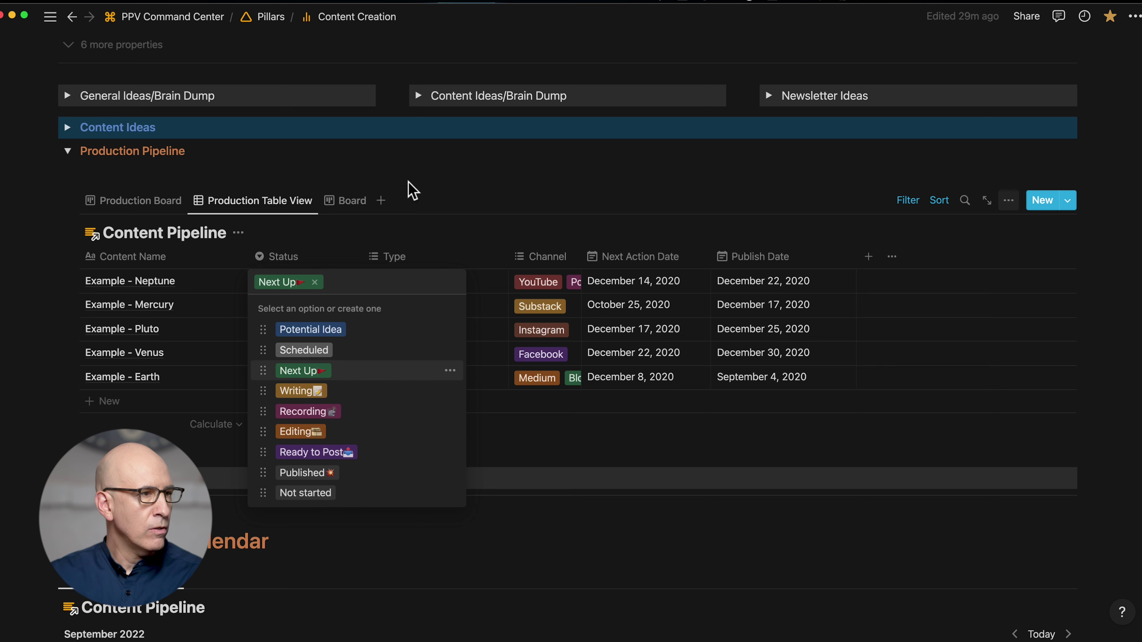
click(396, 189)
Step: On the Board view, move Example - Uranus to Ready to Post, Example - Jupiter to Potential Idea and Example - Astro to Not started
click(345, 201)
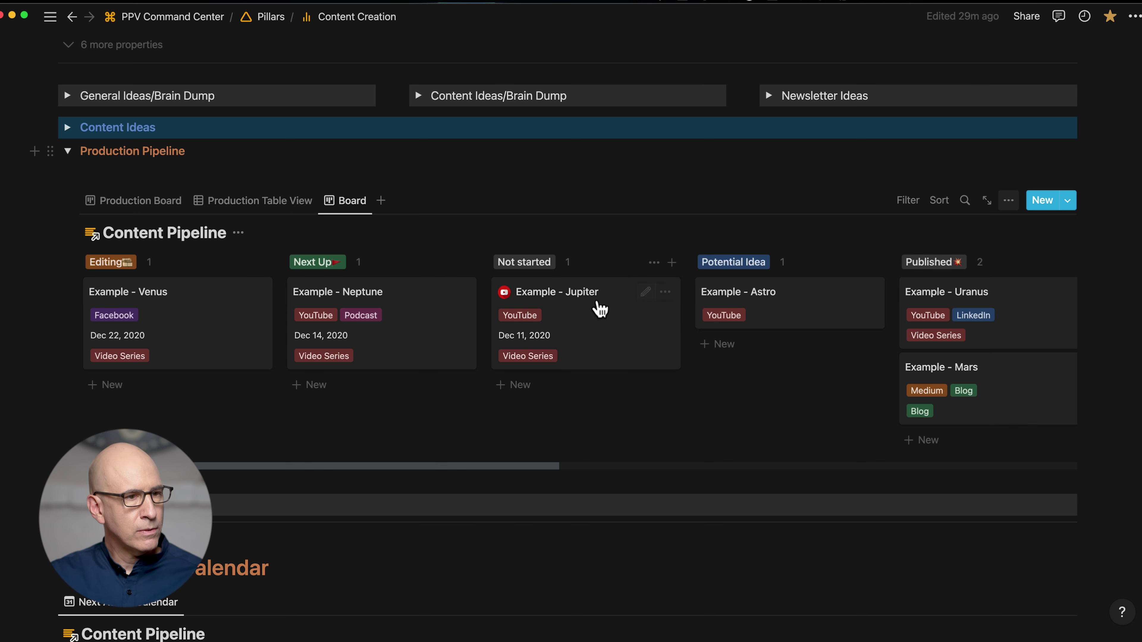
scroll(586, 312, right, 8)
drag(663, 312, 815, 311)
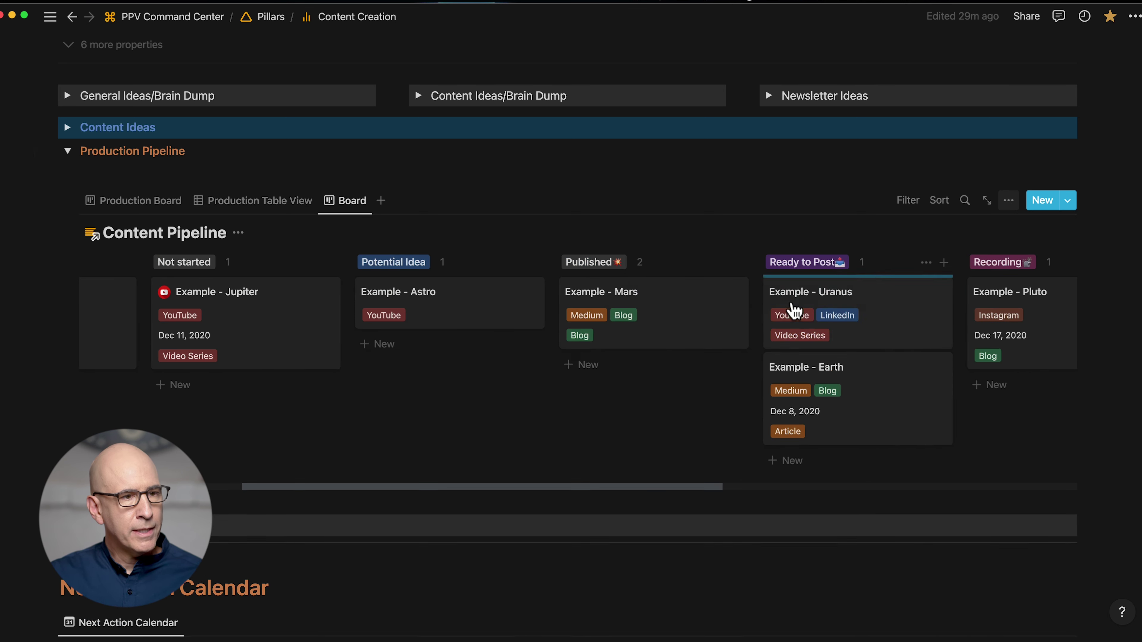
mouse_move(245, 315)
mouse_down()
mouse_move(423, 312)
mouse_move(252, 310)
mouse_up()
scroll(395, 309, left, 8)
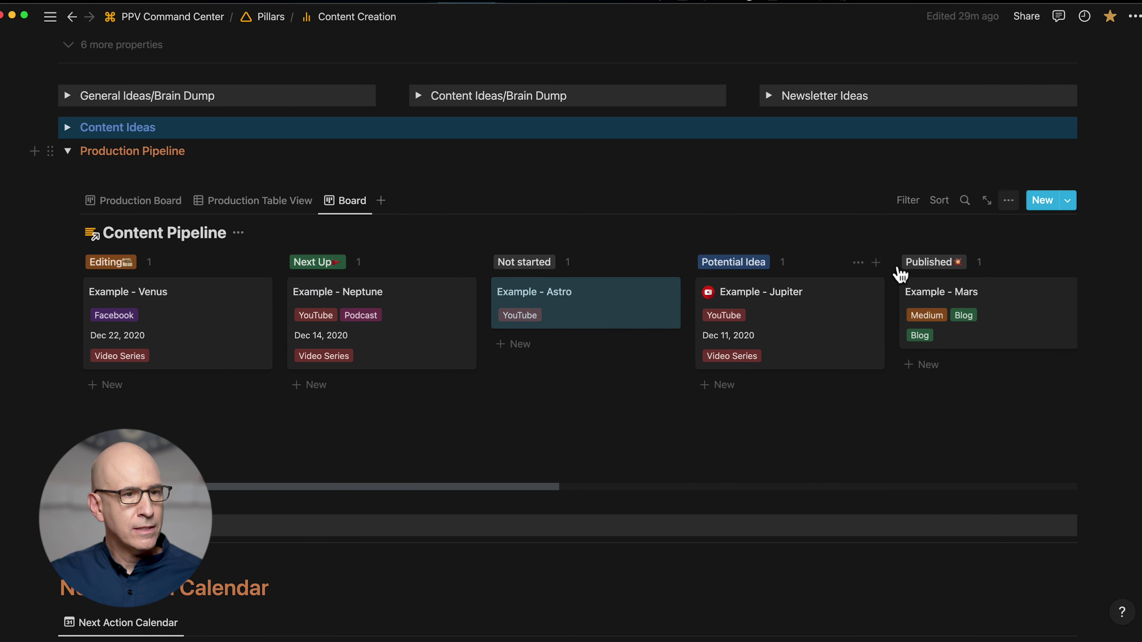
Step: Return to the Production Table View and check the Status property's current type and its list of select options
click(263, 203)
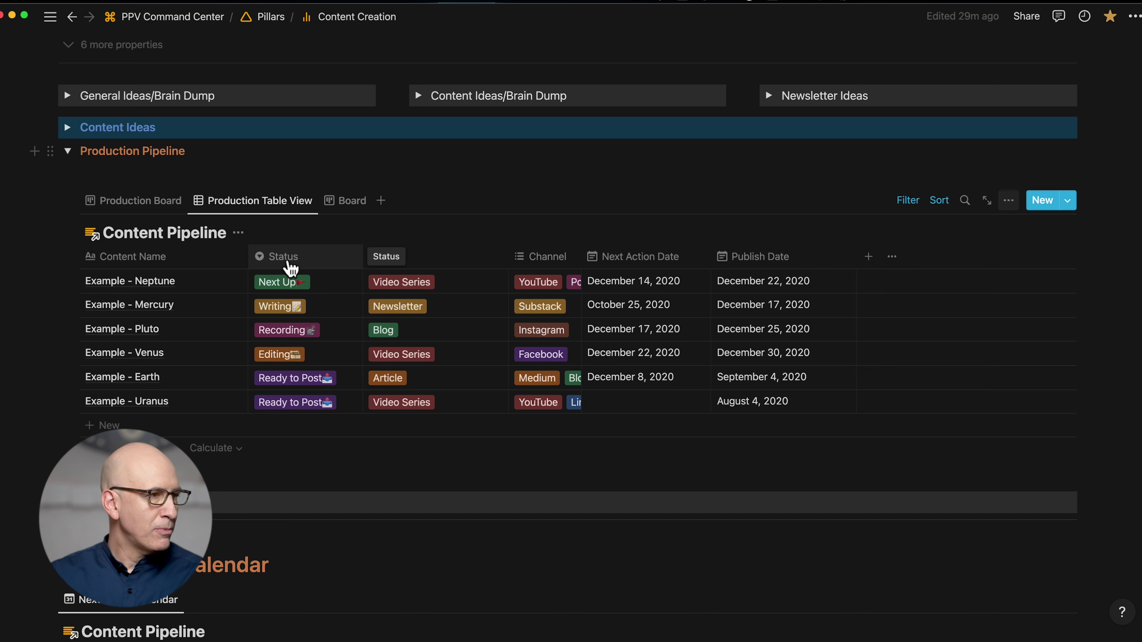
click(288, 259)
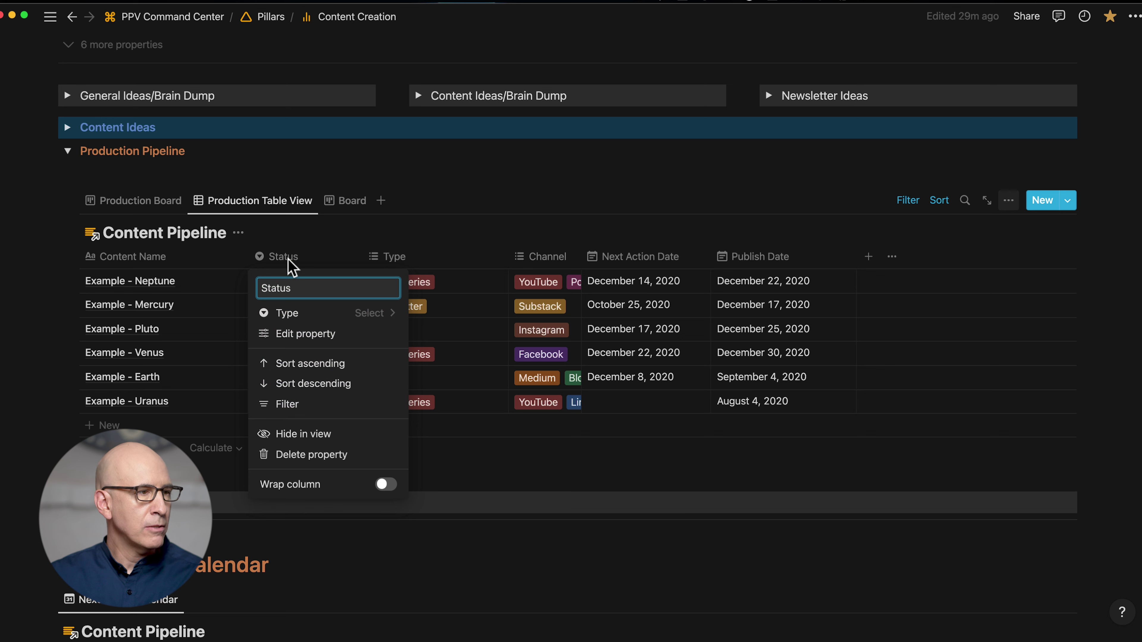
click(349, 232)
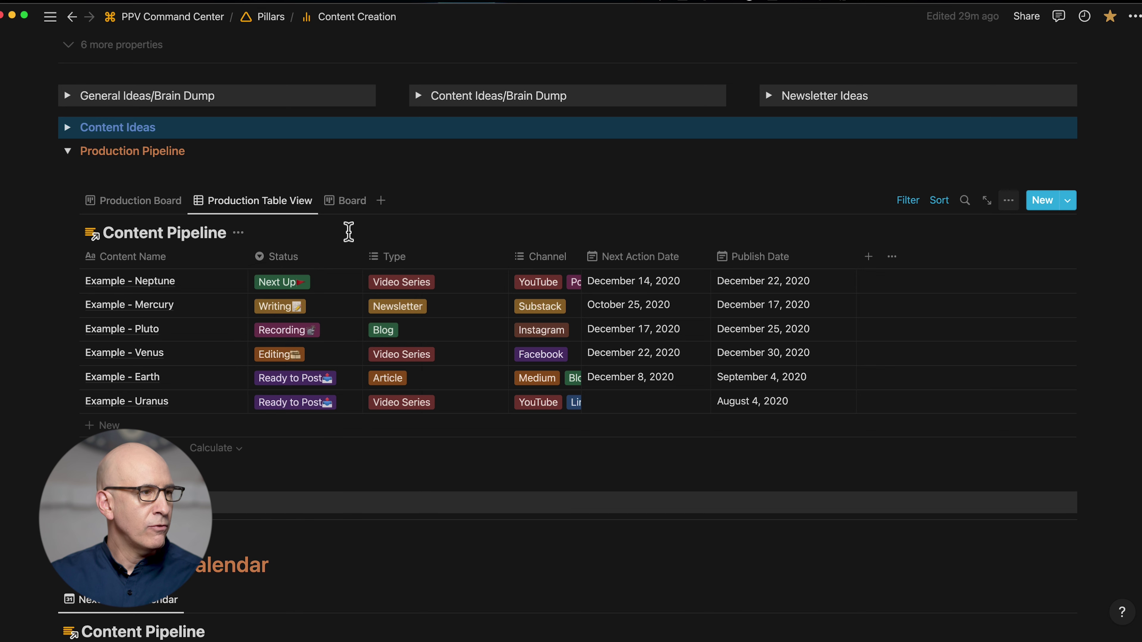
click(316, 262)
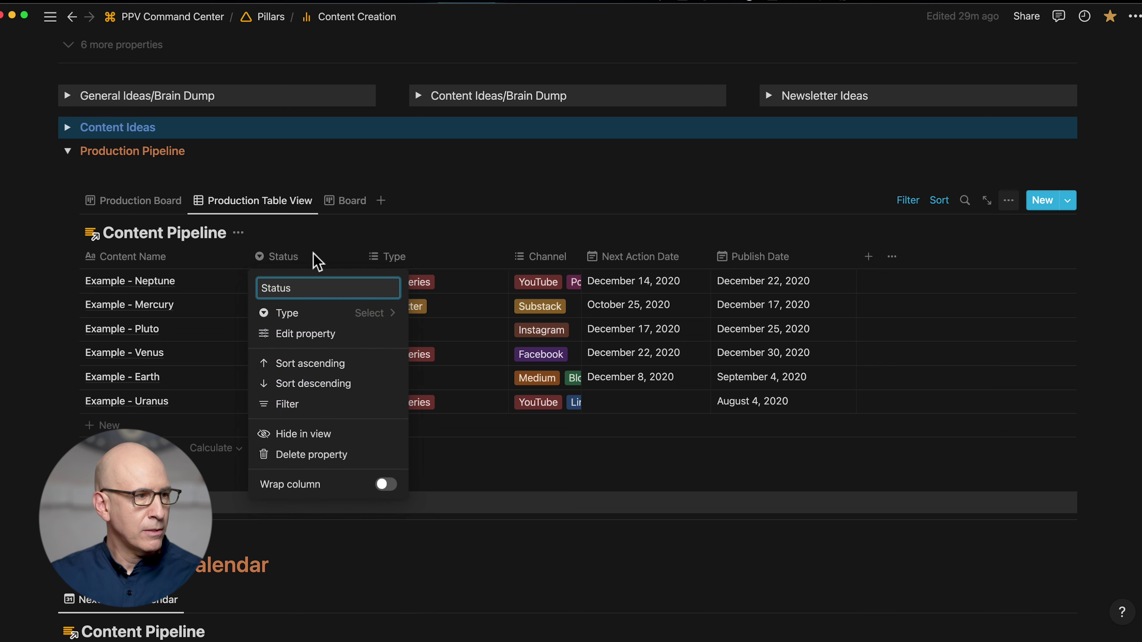
click(327, 237)
click(279, 282)
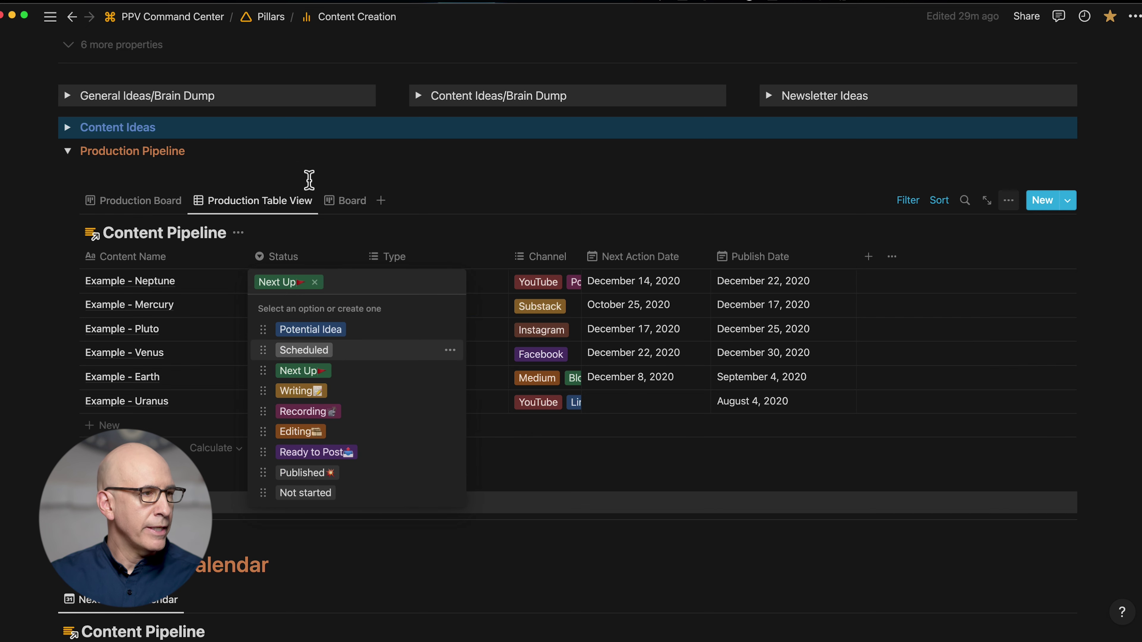
key(Escape)
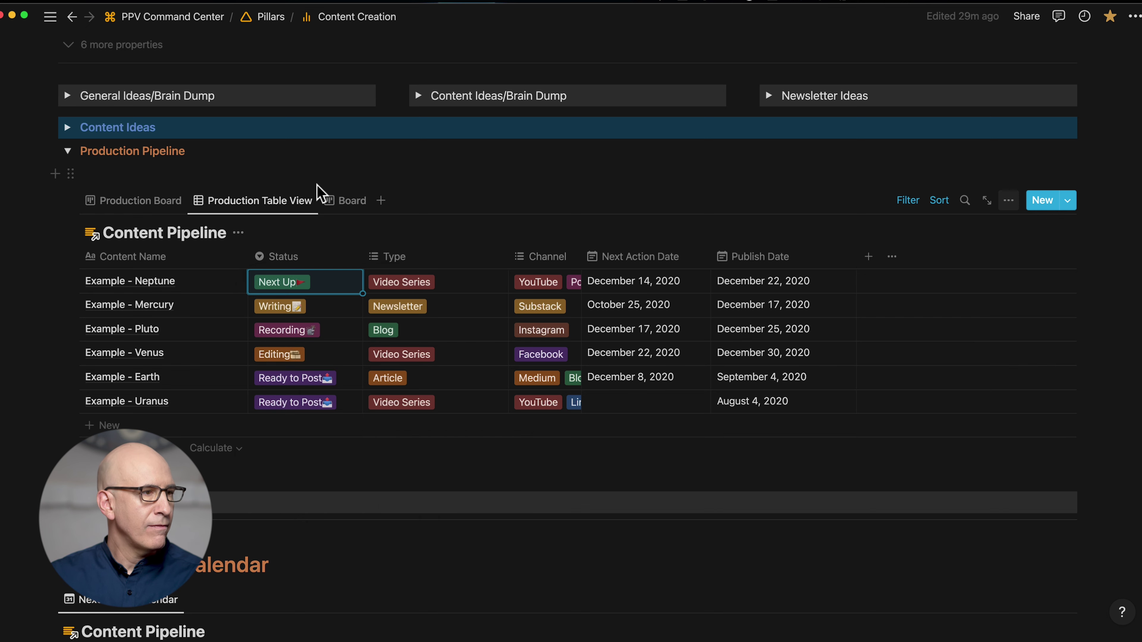
Step: Change the Status property's type from Select to Status
click(310, 263)
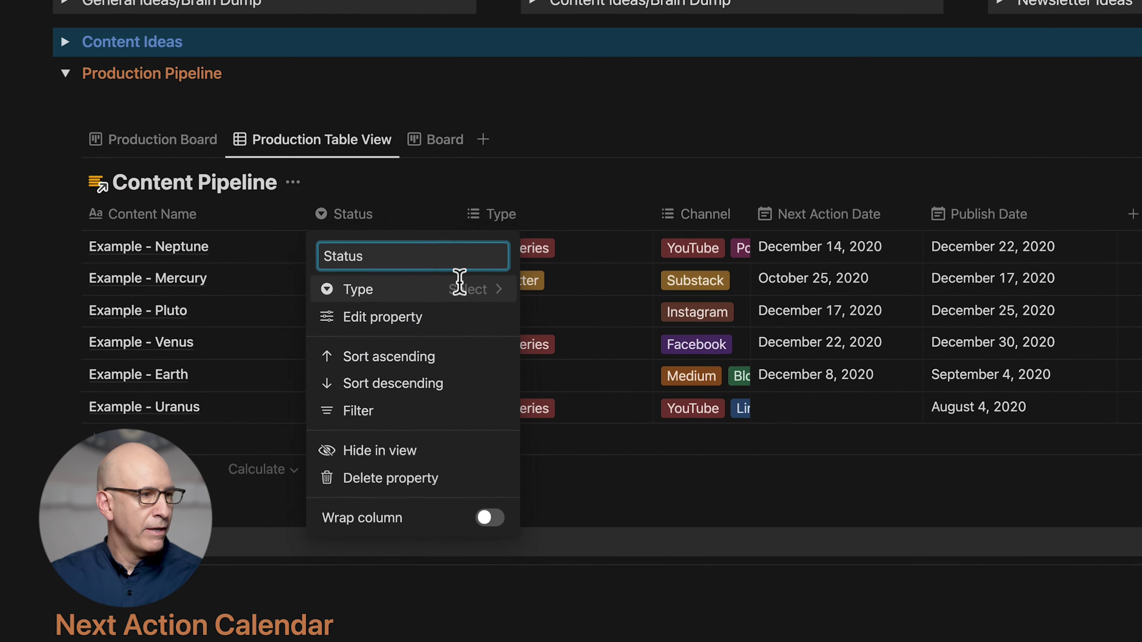
click(371, 313)
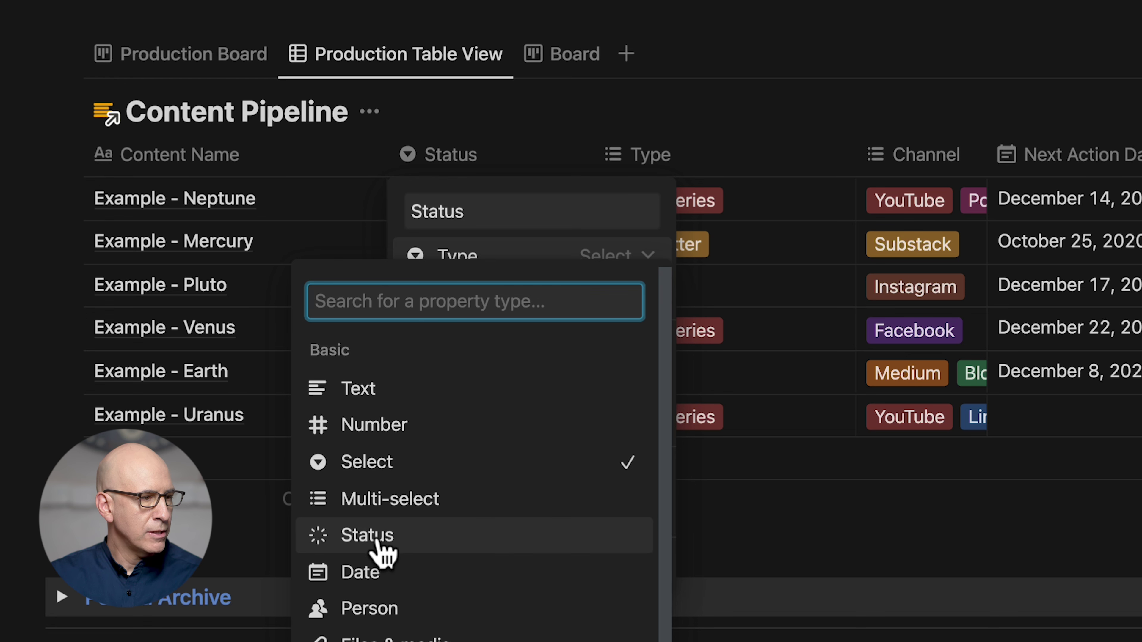
click(497, 542)
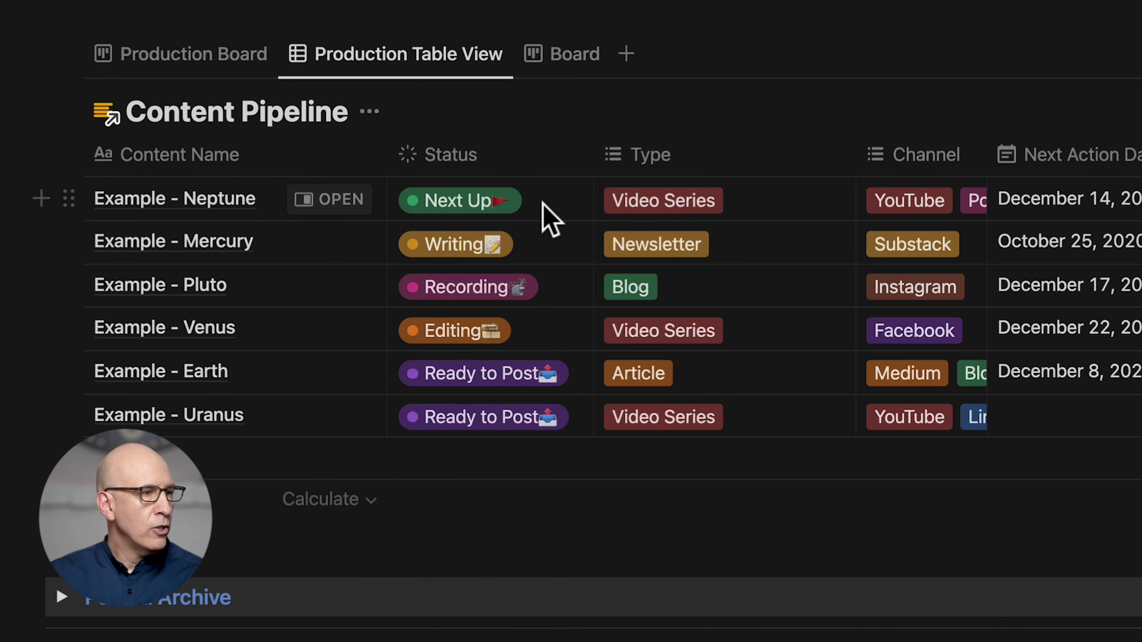
Step: Review how Example - Neptune's status options are grouped under To-do, In Progress and Complete, keeping its value
click(552, 201)
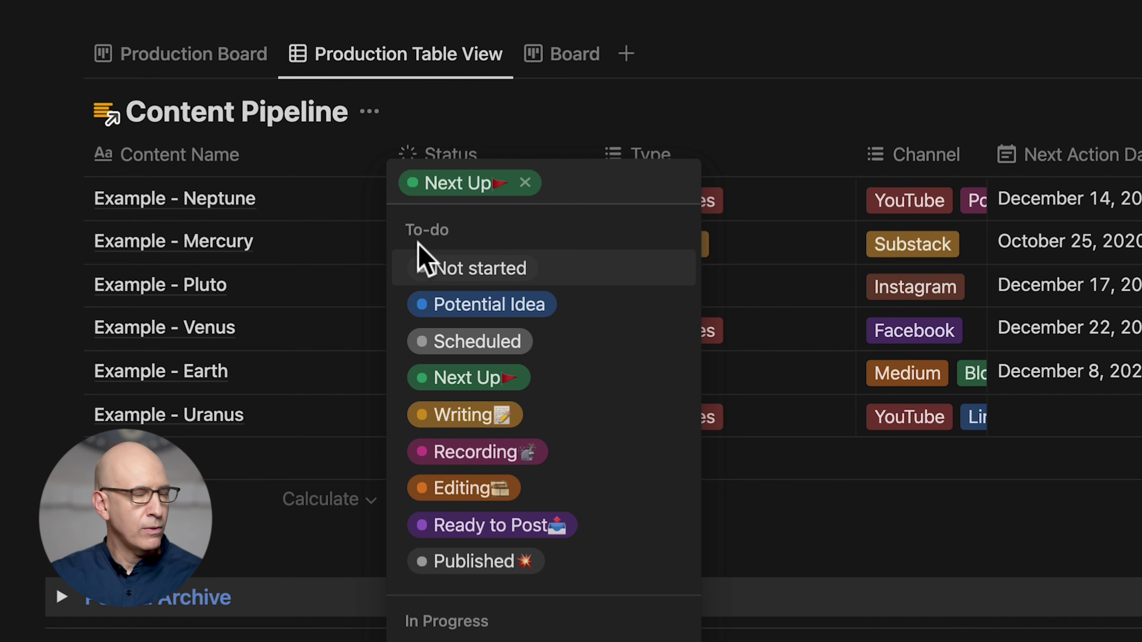
scroll(480, 619, down, 5)
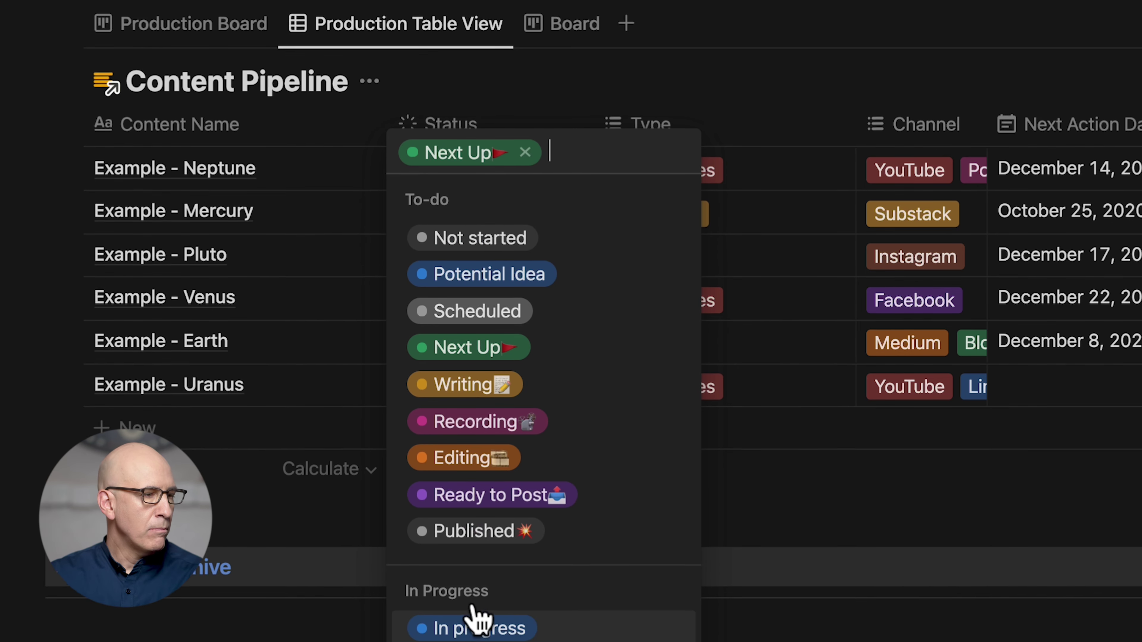
scroll(477, 469, down, 1)
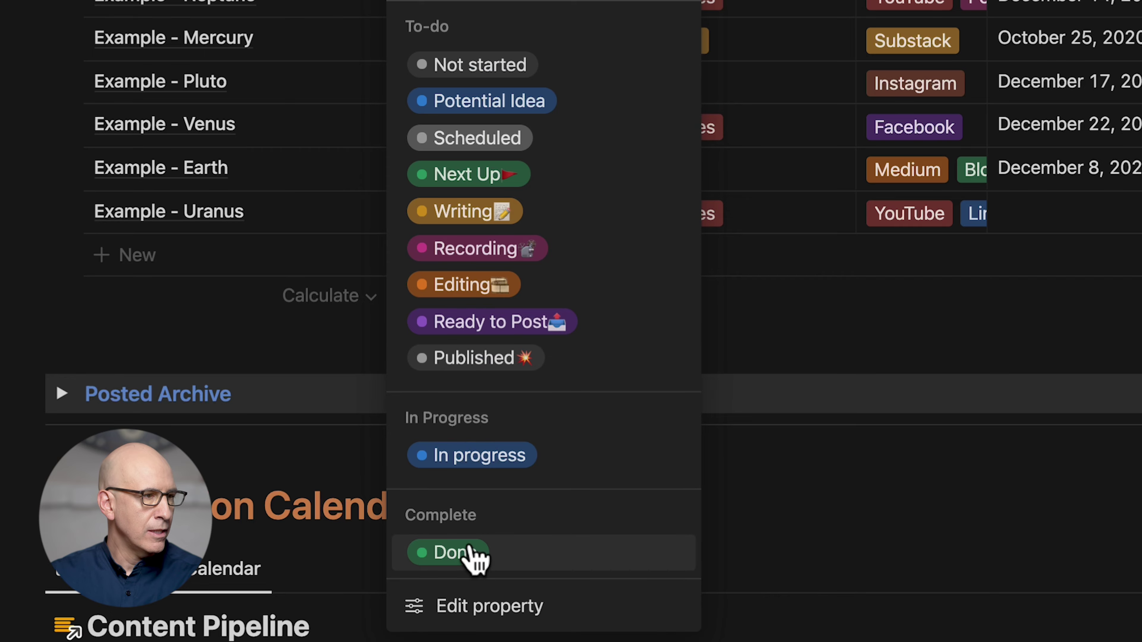
key(Escape)
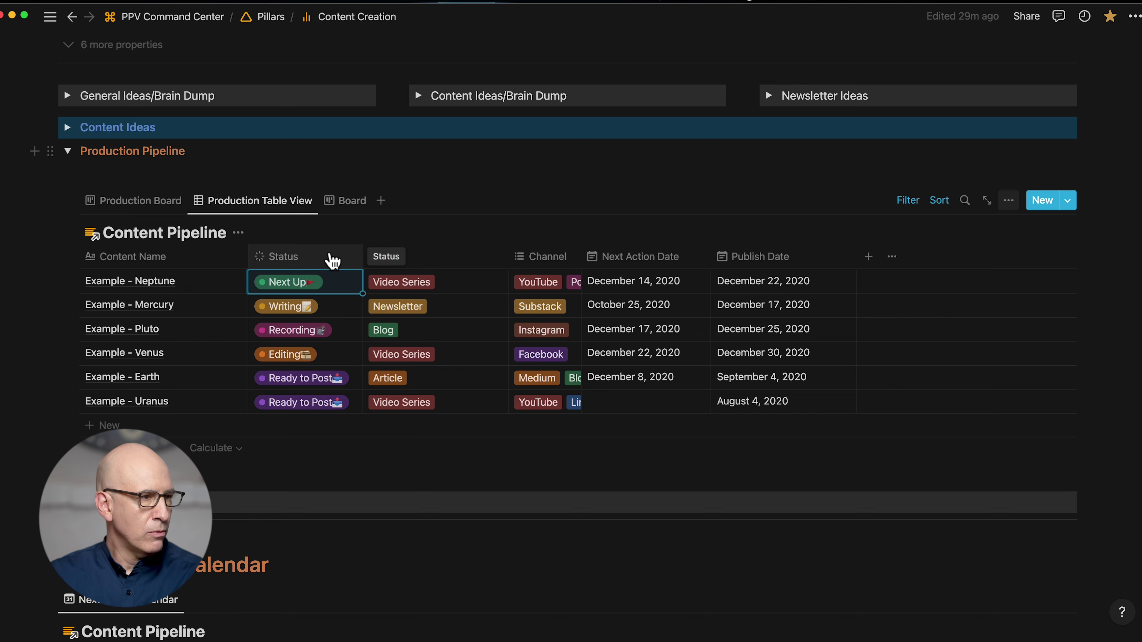
Step: Edit the Status property and make Next Up the default option for new pages
click(332, 260)
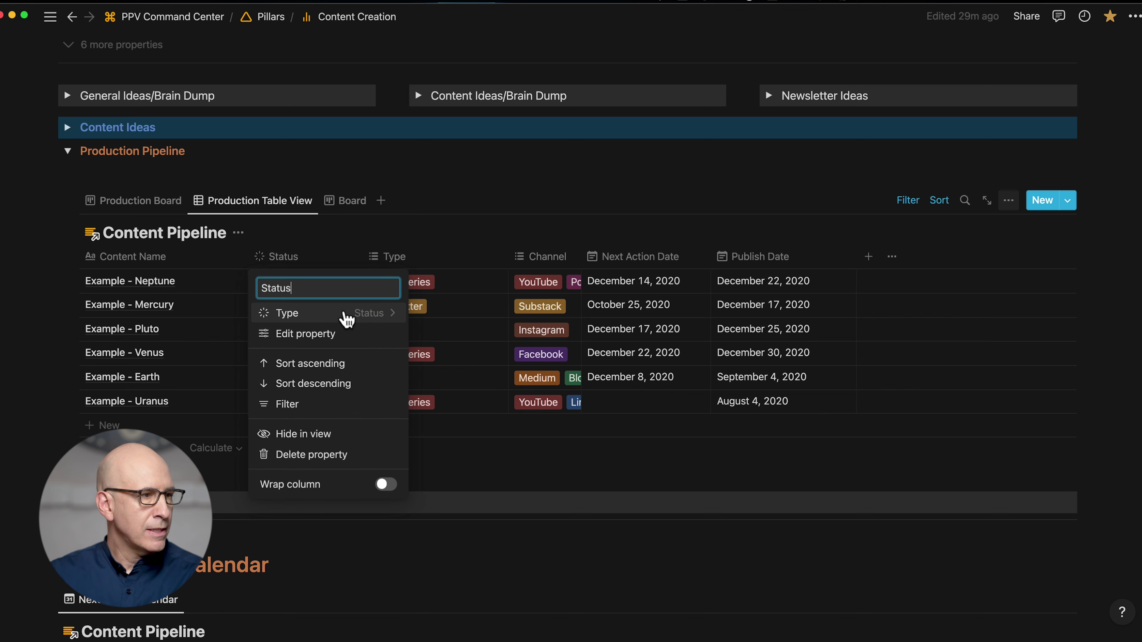
click(331, 332)
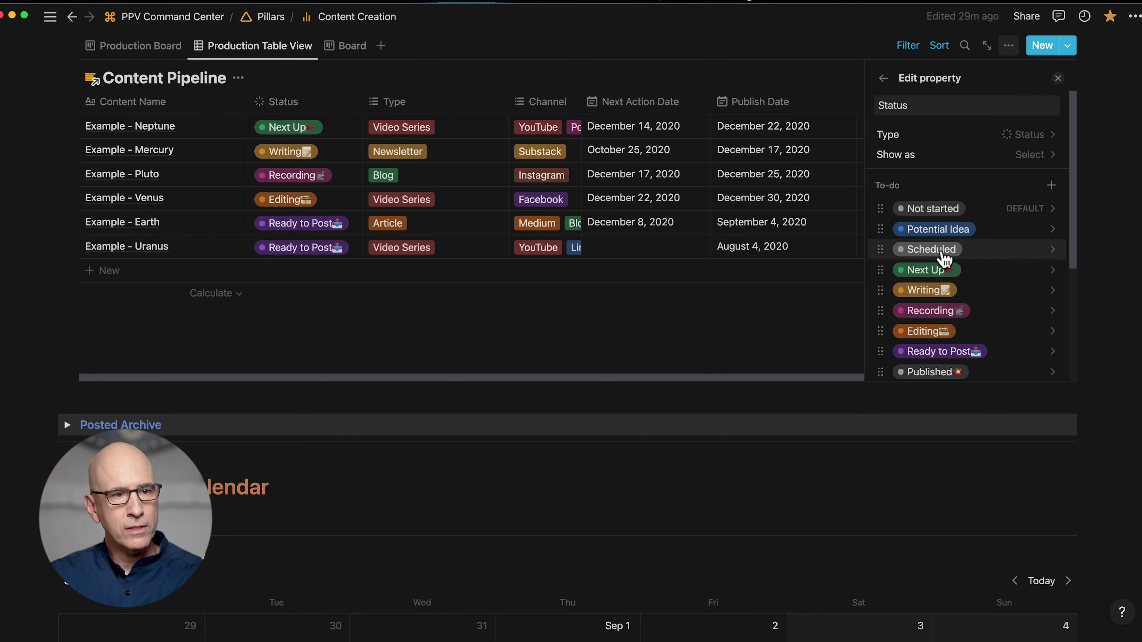
click(1037, 273)
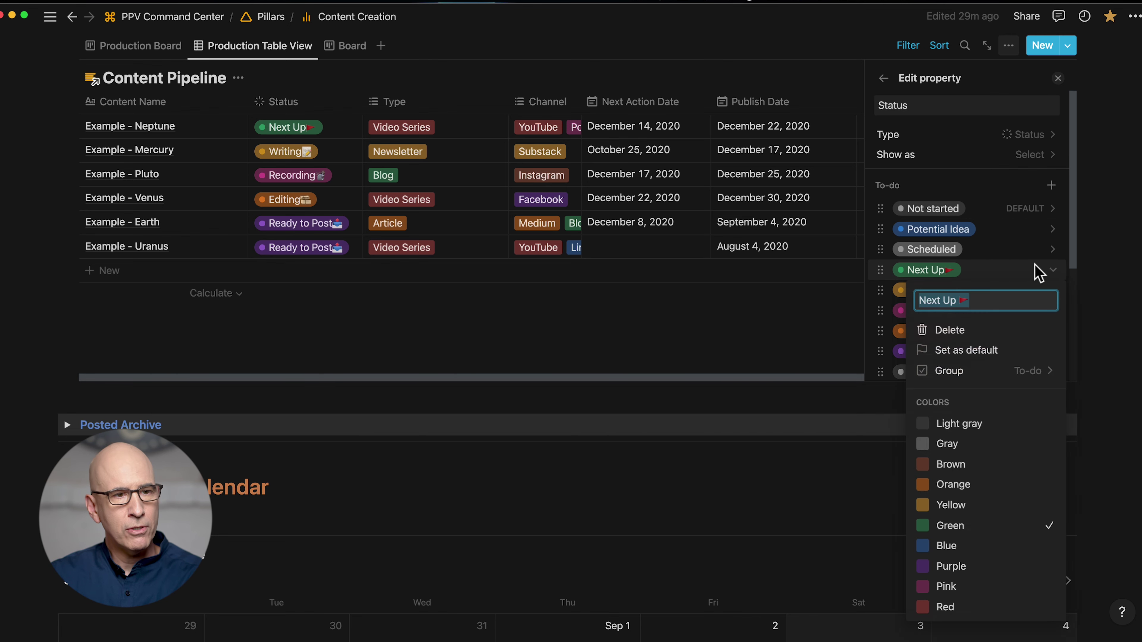
click(976, 350)
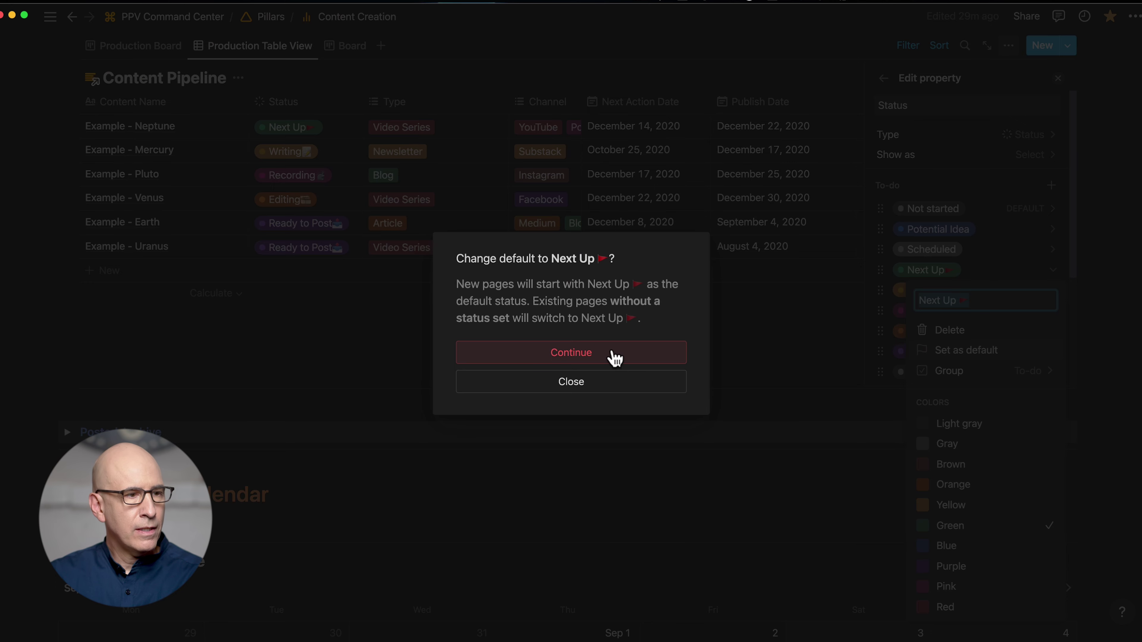
click(614, 356)
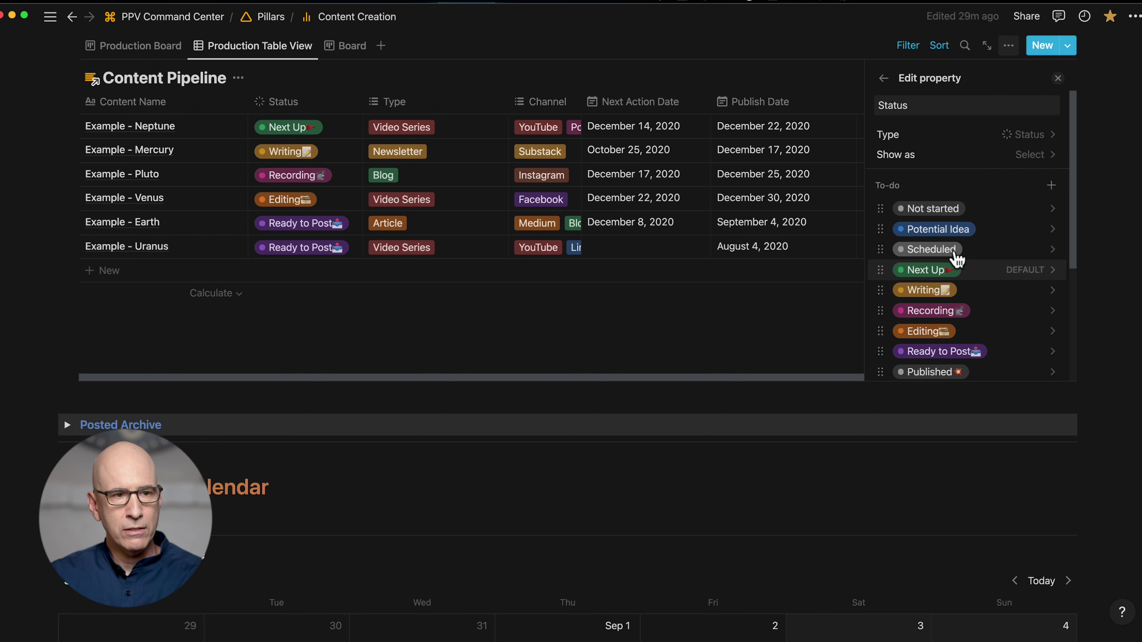
Step: Delete the Not started, In progress and Done options from the Status property
click(881, 208)
click(948, 269)
click(611, 336)
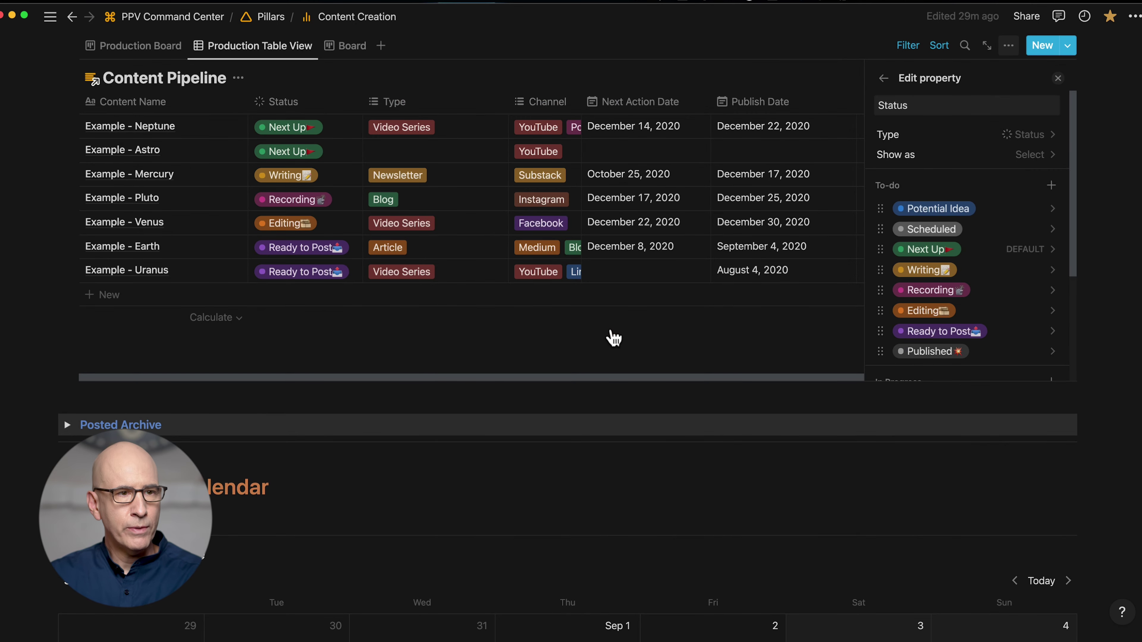
scroll(964, 268, down, 3)
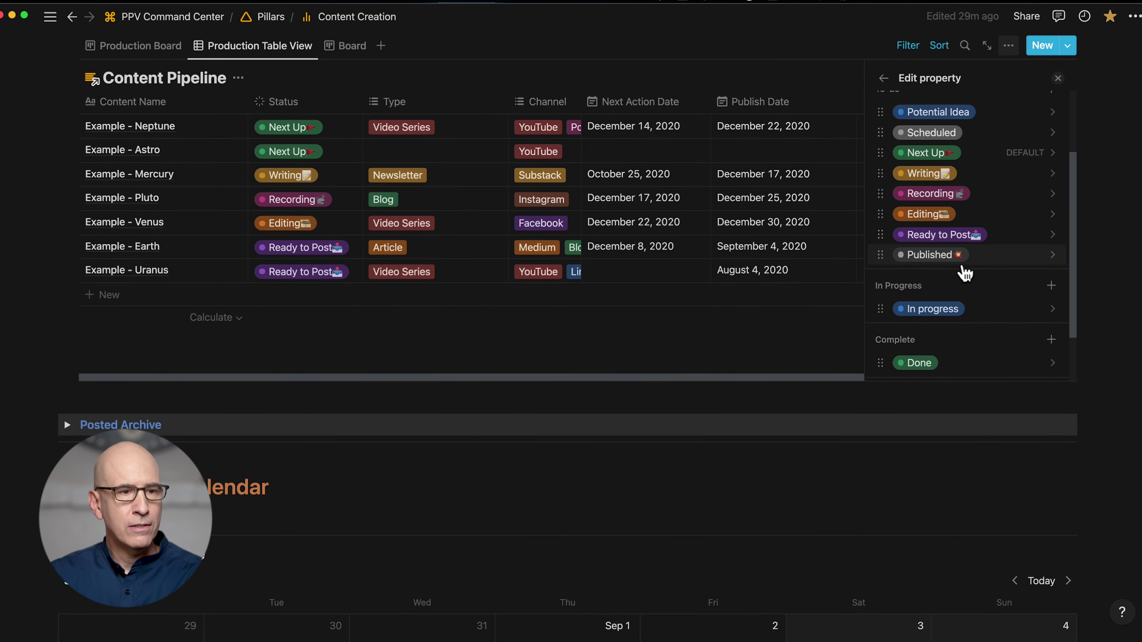
click(895, 309)
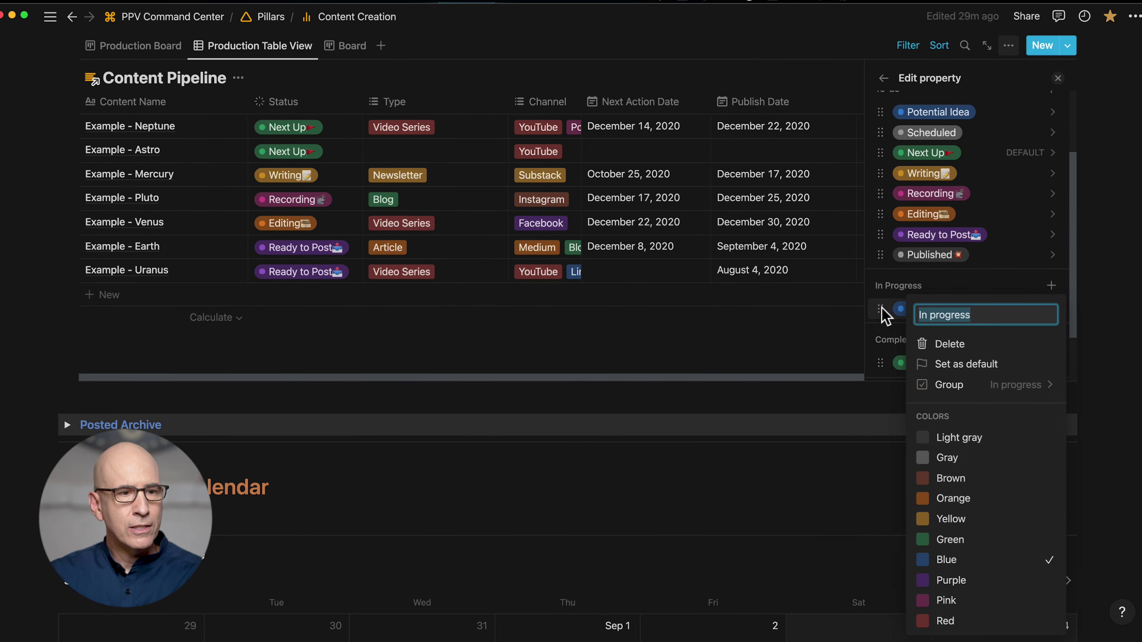
click(951, 345)
click(637, 339)
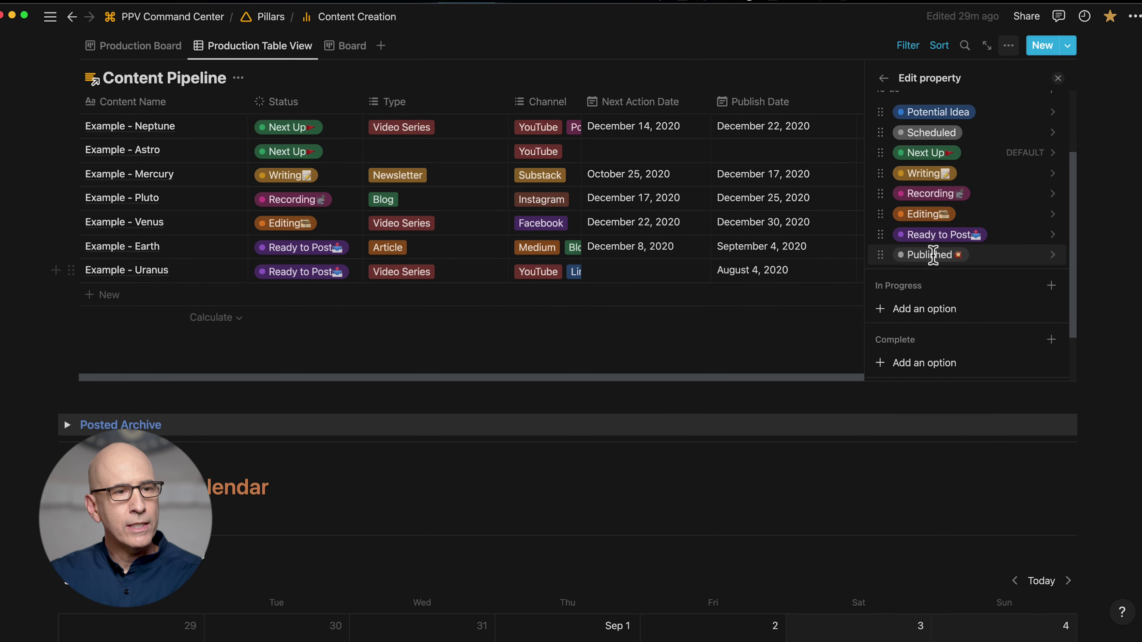
Step: Move the Published option into the Complete group, and Ready to Post, Editing, Recording and Writing into In Progress
drag(934, 257, 928, 325)
drag(917, 240, 922, 281)
drag(921, 215, 923, 252)
drag(924, 193, 919, 224)
drag(922, 182, 924, 211)
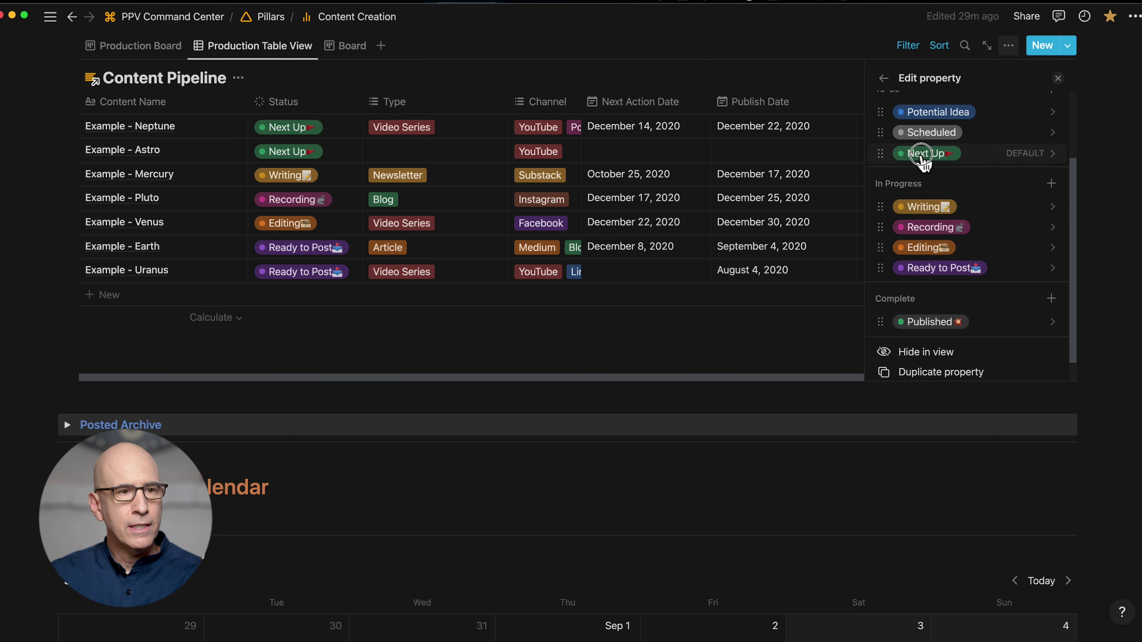
Step: Review the regrouped Status options in the property settings and in Example - Neptune's Status choices, keeping its value
scroll(931, 207, up, 3)
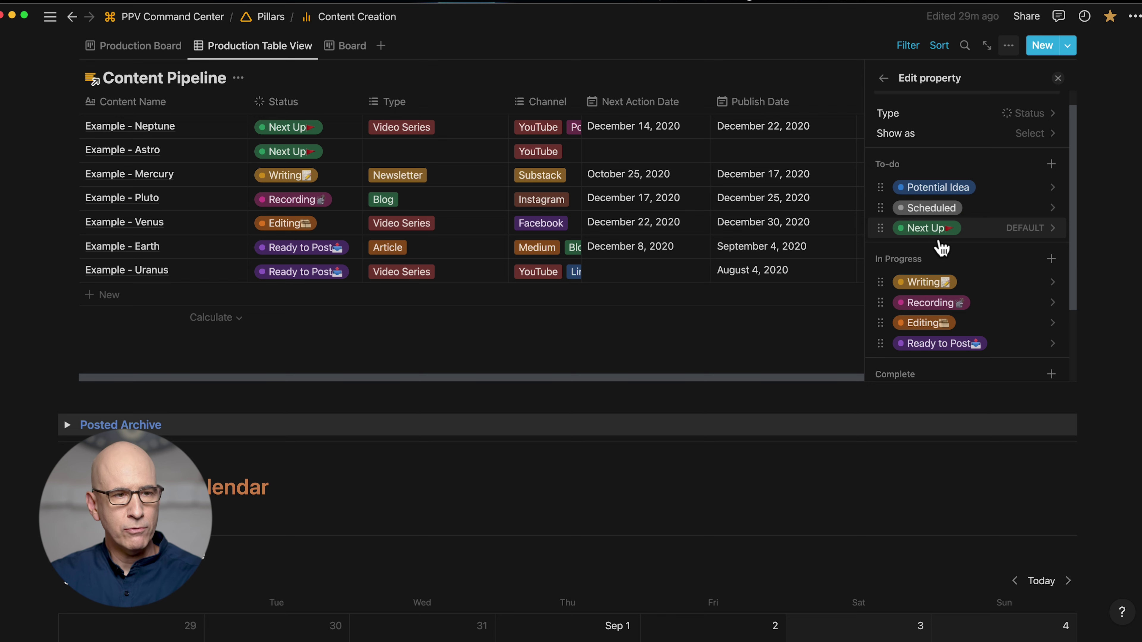
click(770, 57)
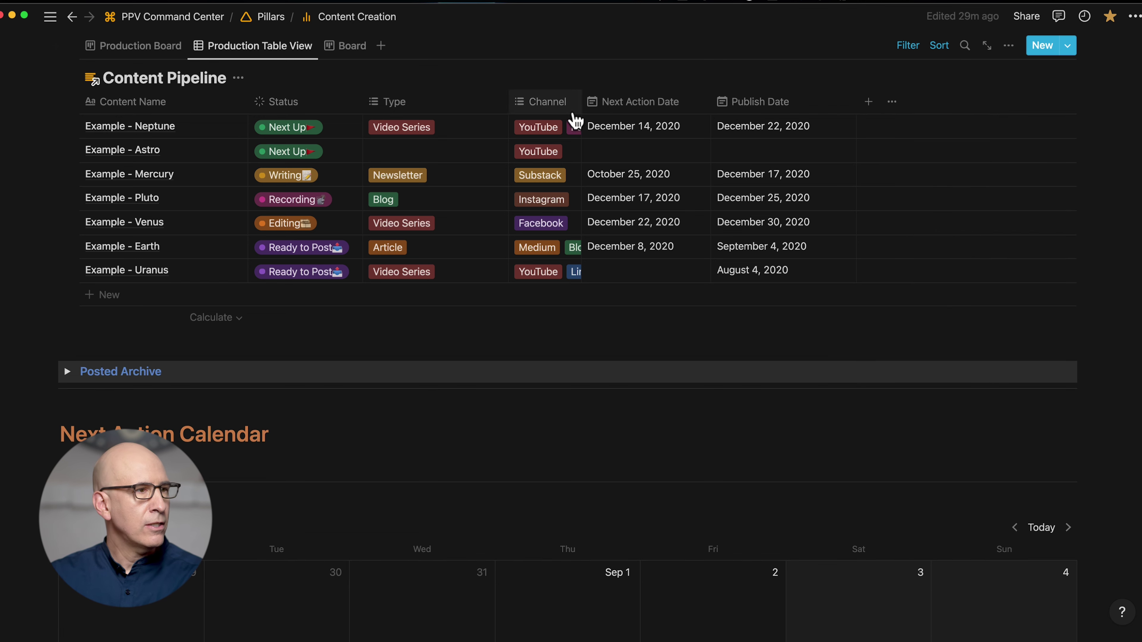
click(330, 136)
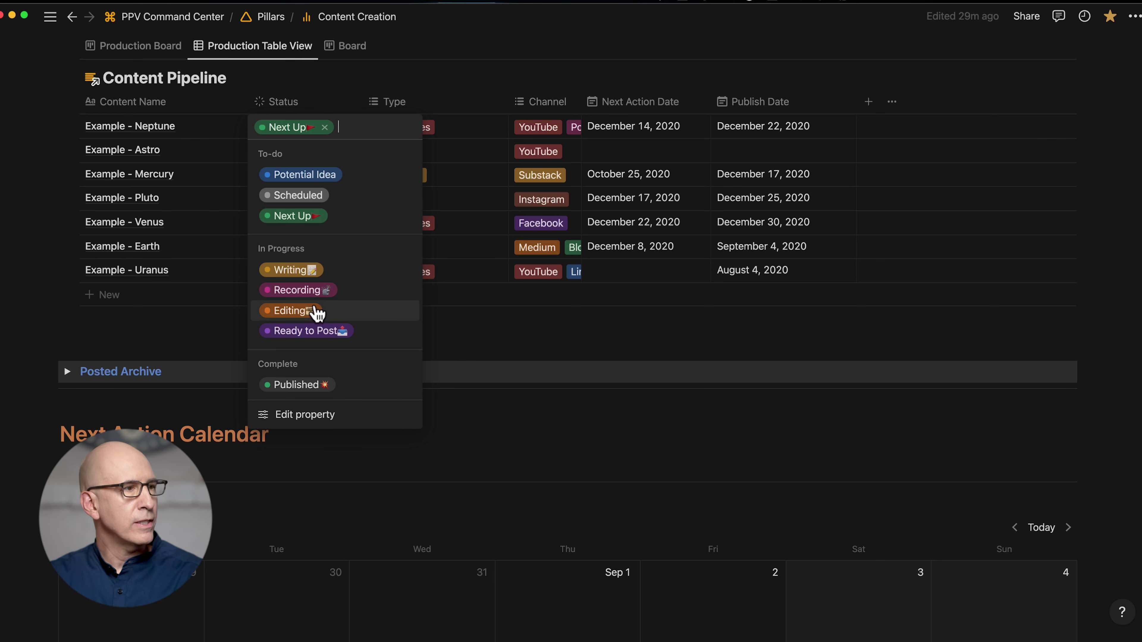
key(Escape)
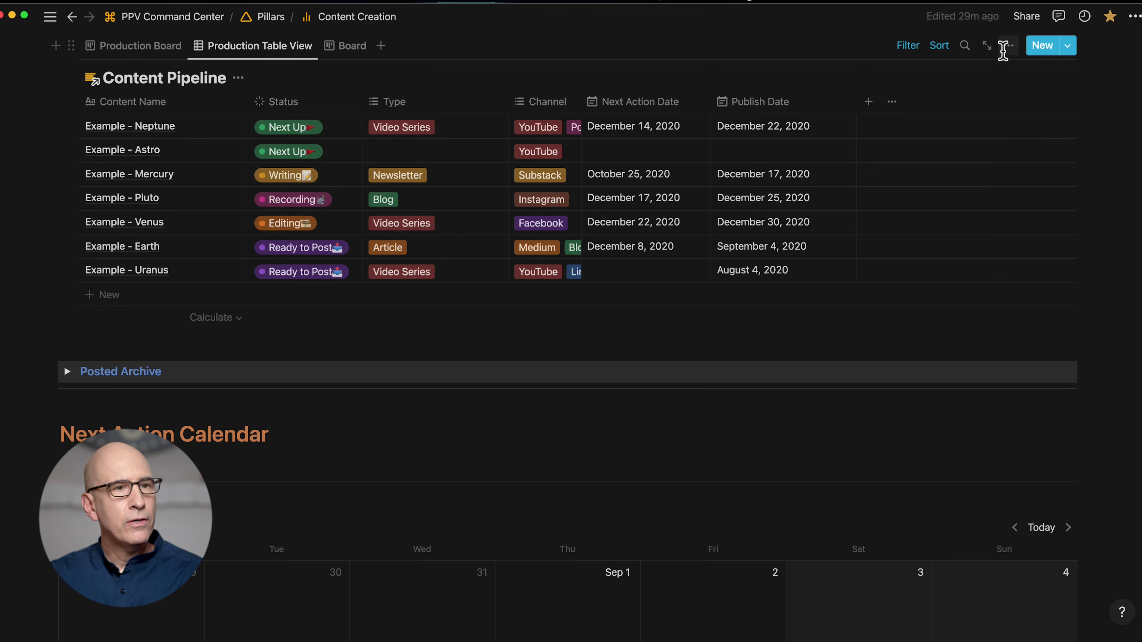
click(320, 103)
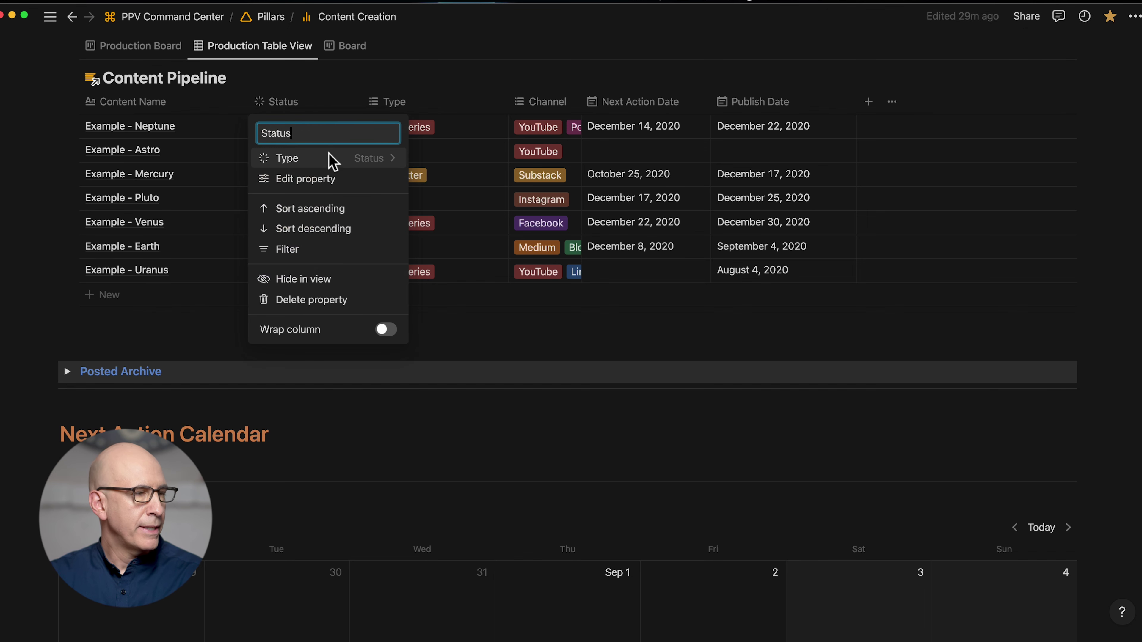
key(Escape)
scroll(333, 160, up, 2)
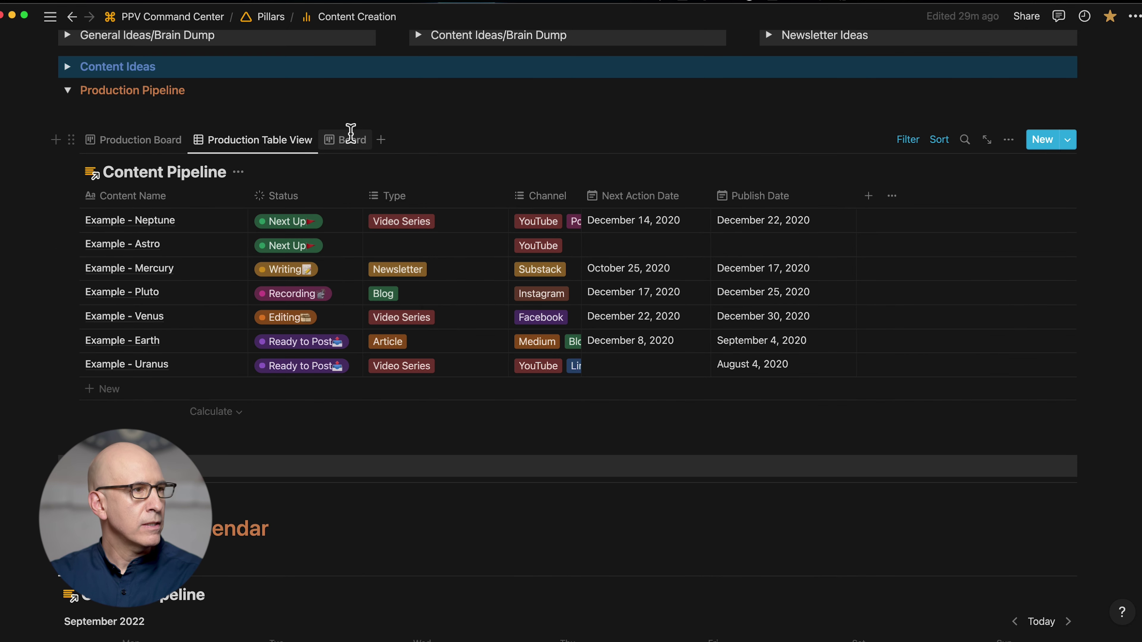
Step: Add a new view to the Content Pipeline database and set its layout to Board
click(382, 140)
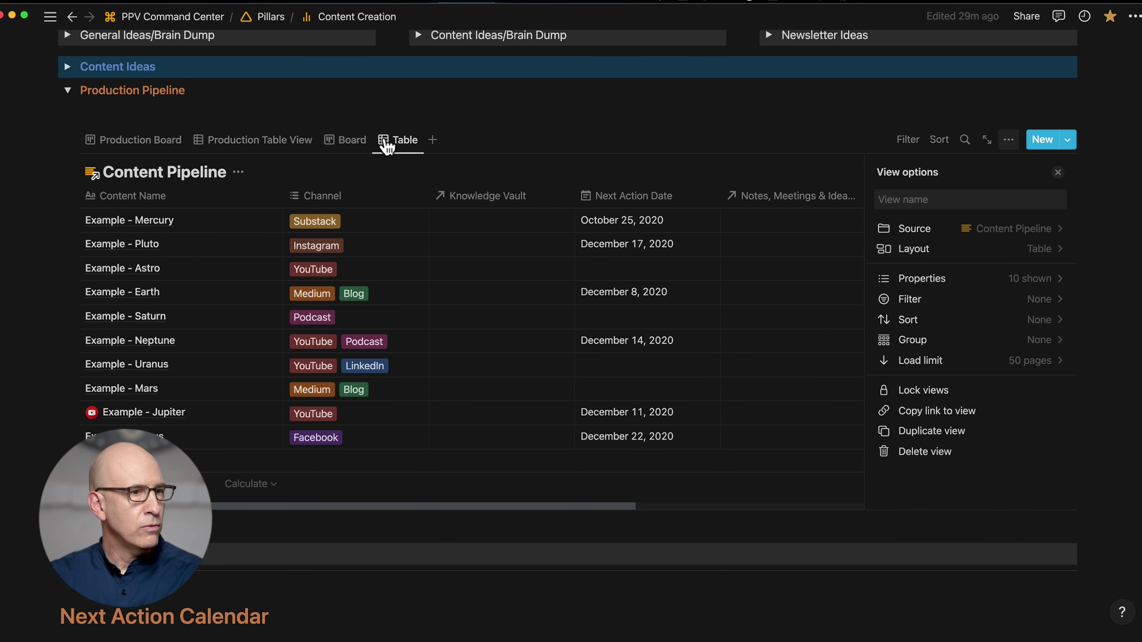
click(346, 141)
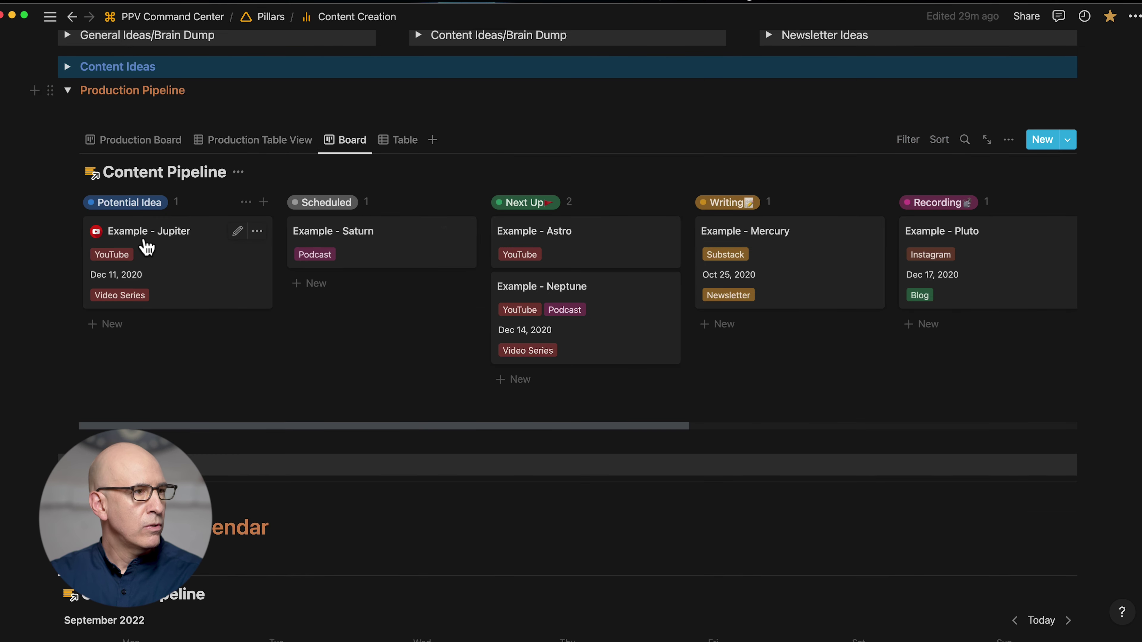
click(405, 142)
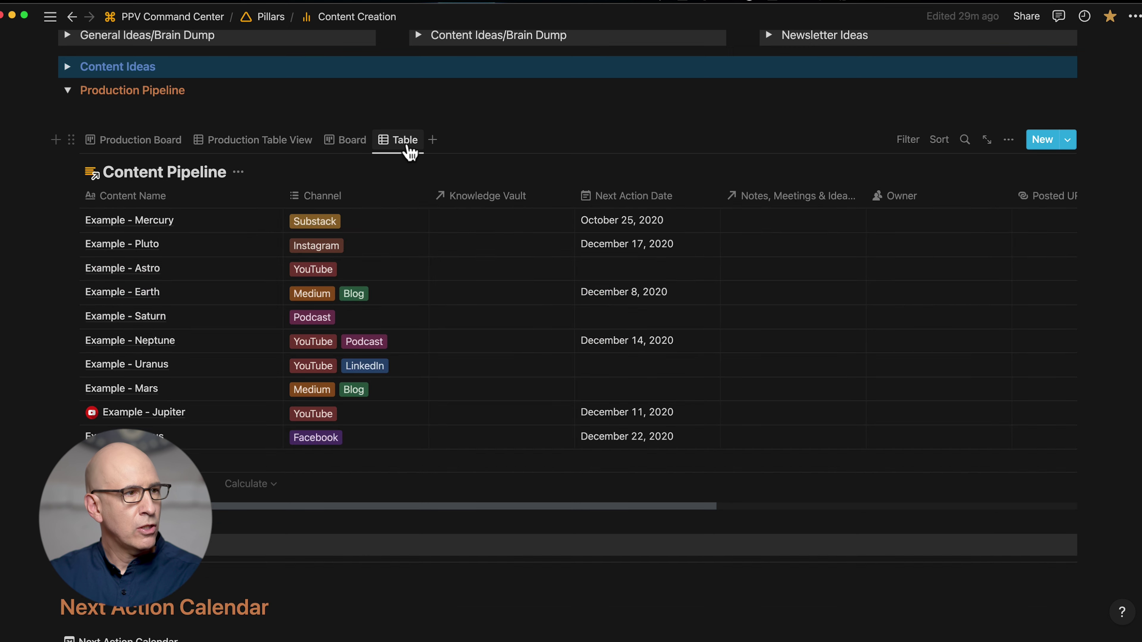
click(1008, 139)
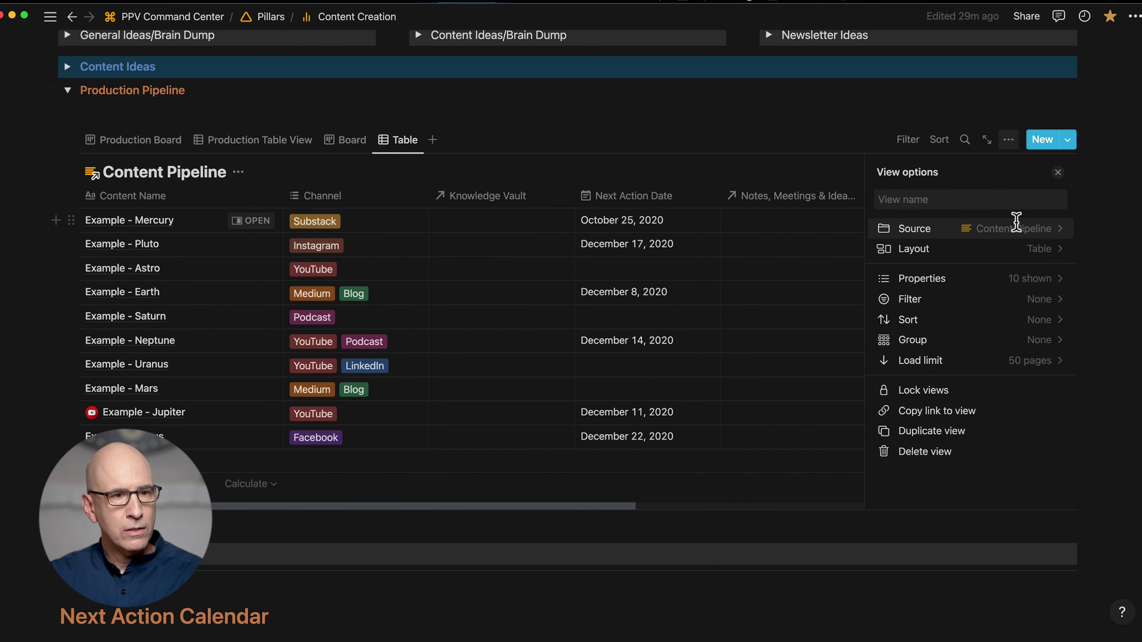
click(1037, 251)
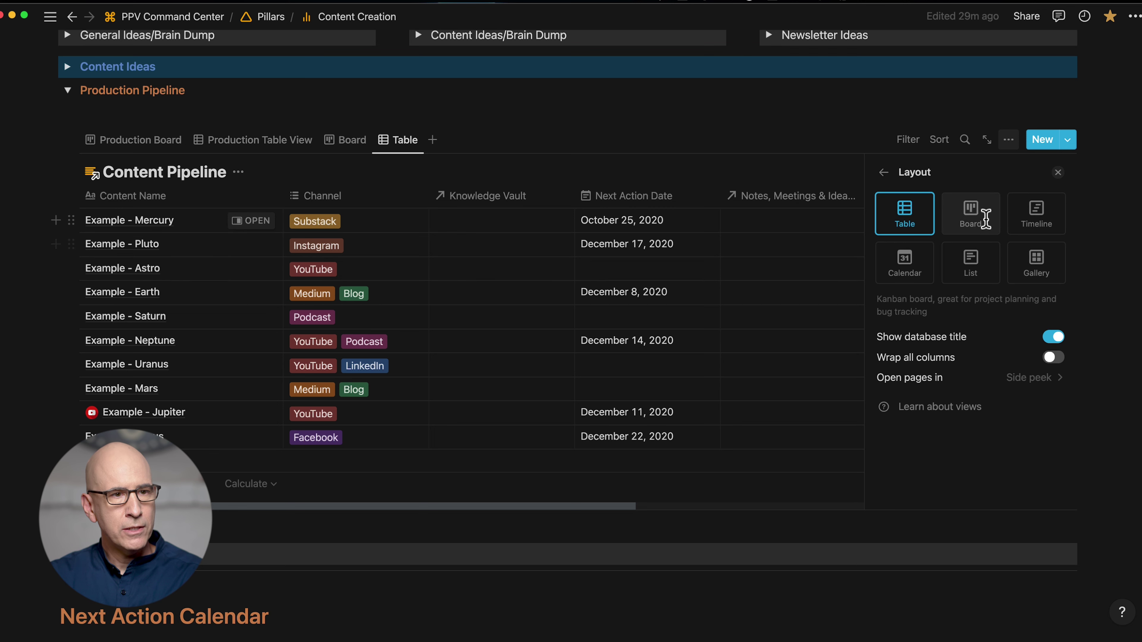
click(971, 215)
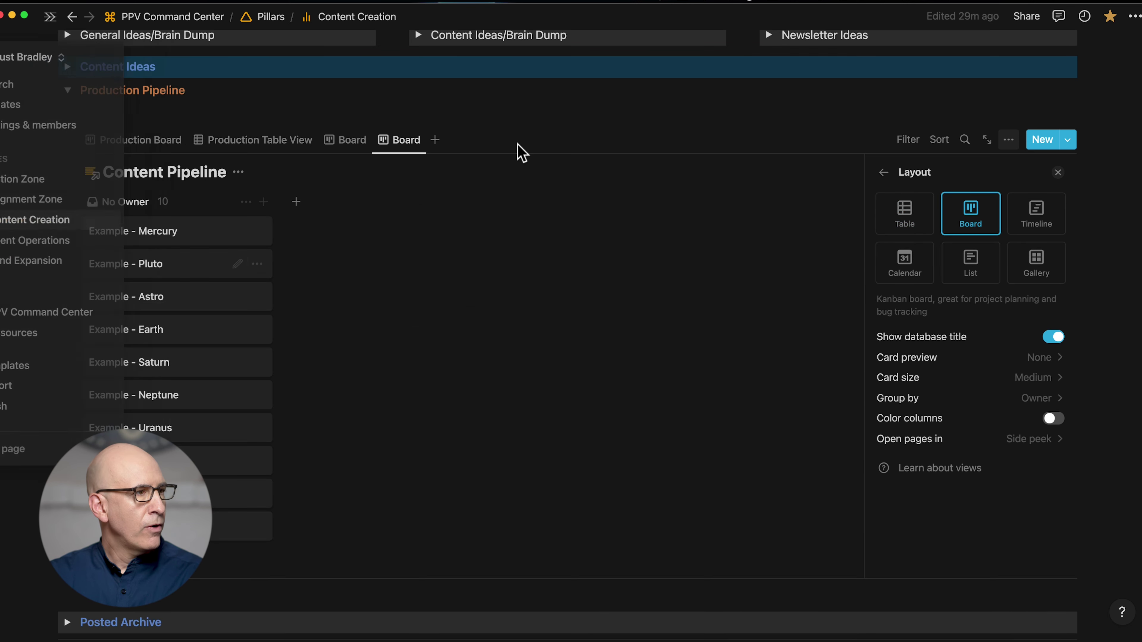
Step: Group the new board view by the Status property
click(1039, 400)
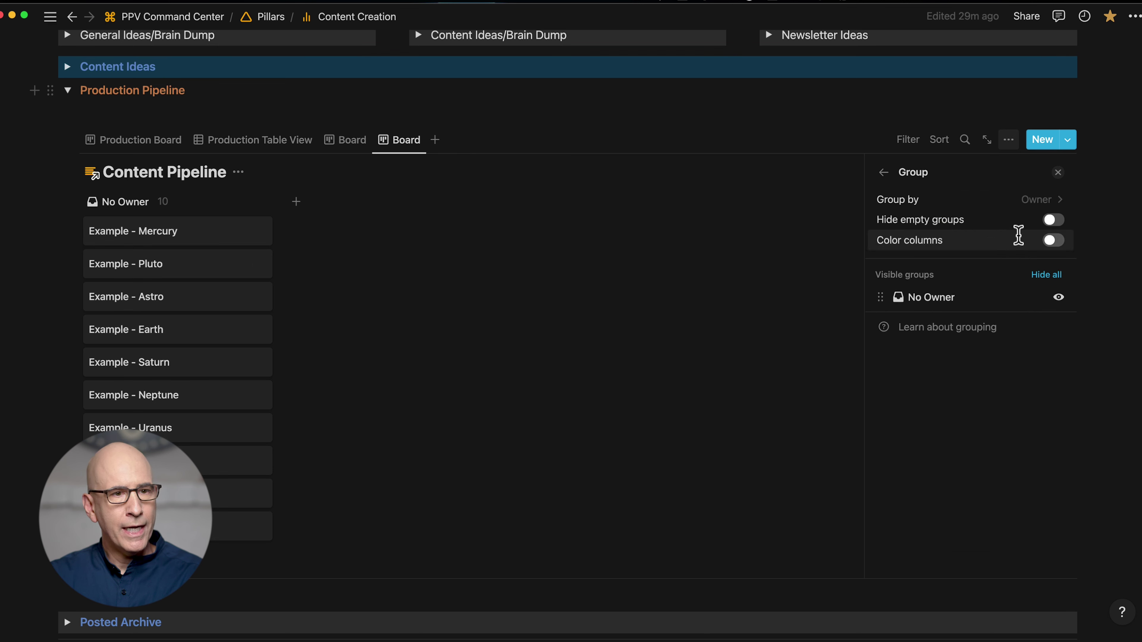
click(1036, 200)
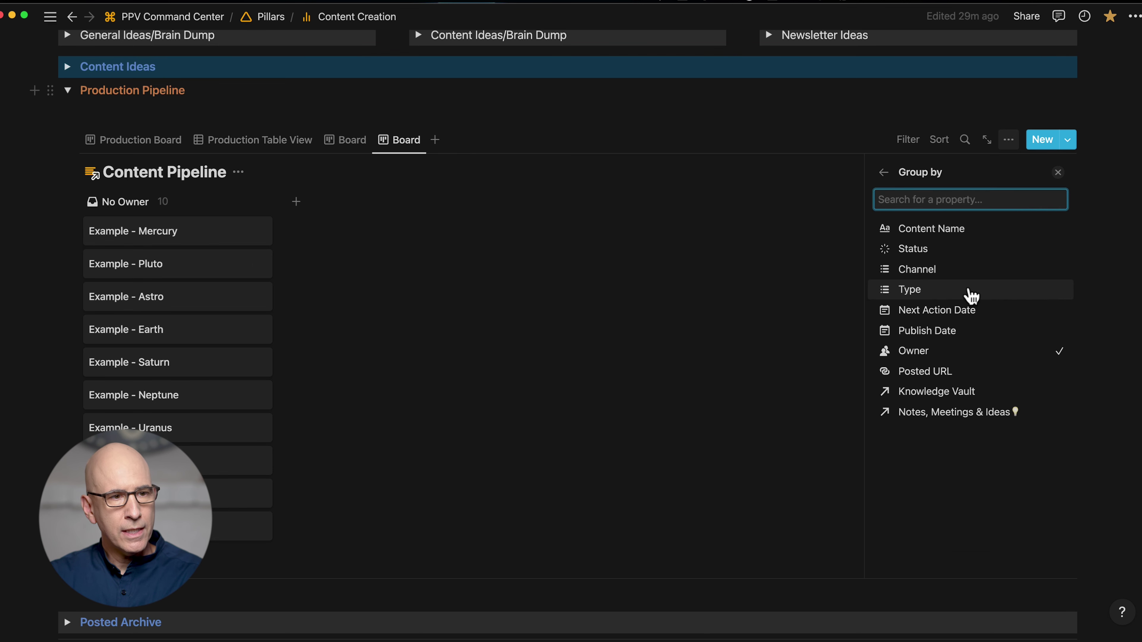
click(928, 250)
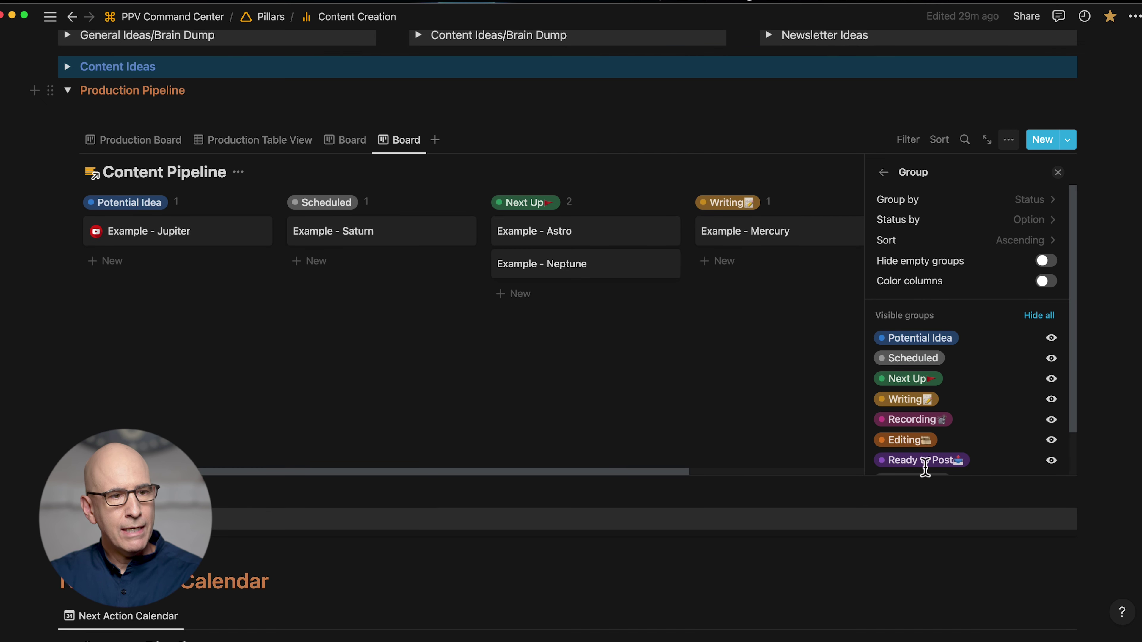
click(716, 262)
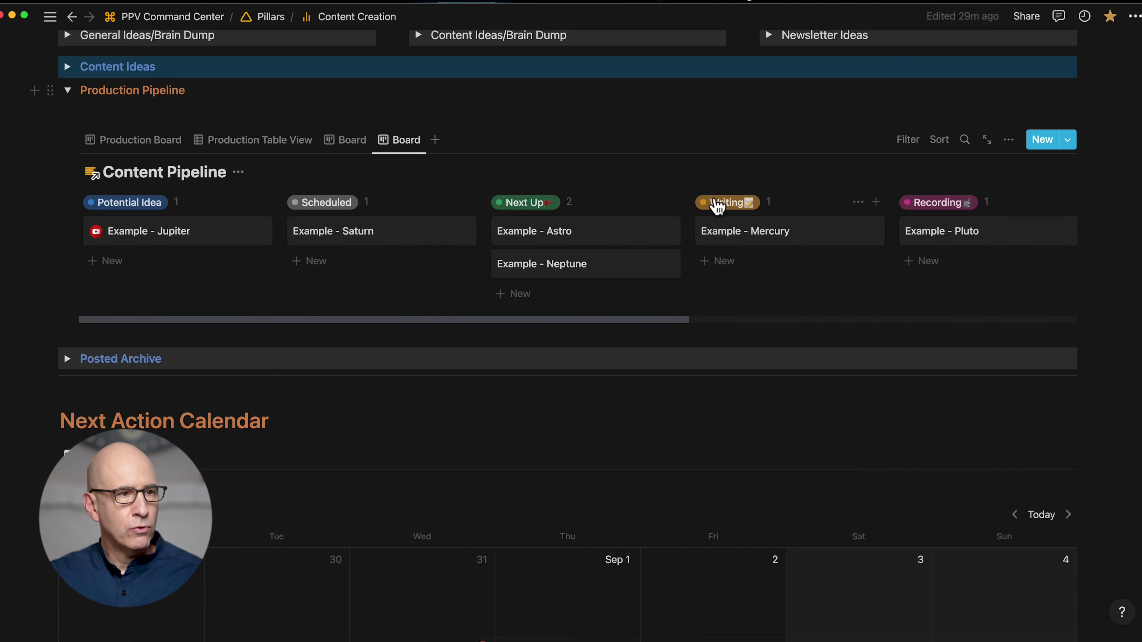
Step: Set the new board's Status by setting to Group, giving To-do, In Progress and Complete columns
click(1008, 140)
click(926, 409)
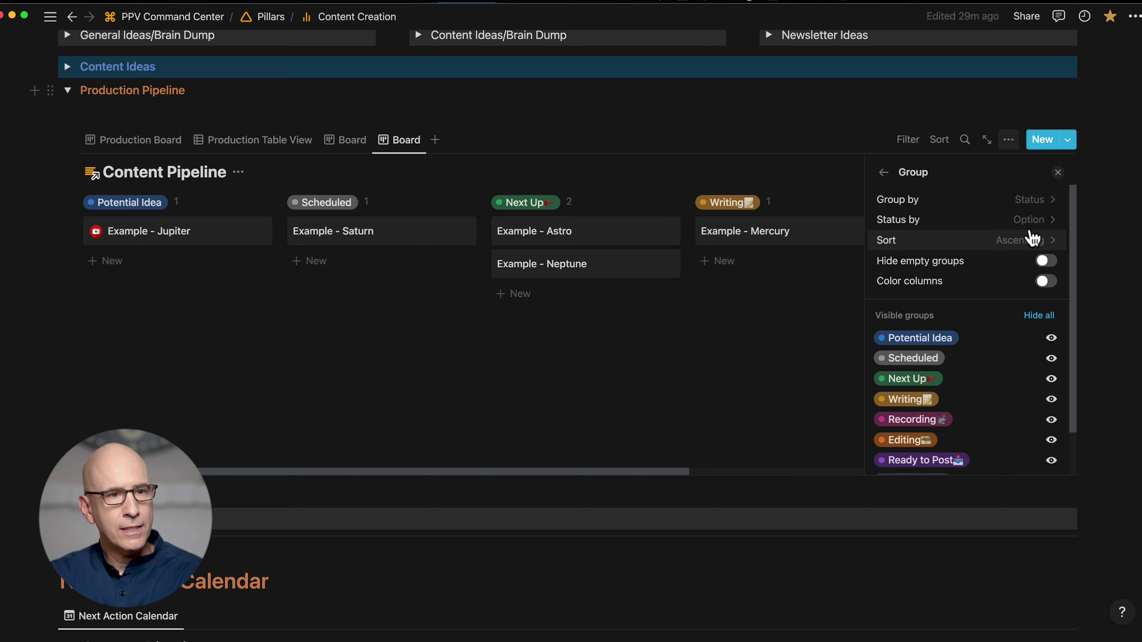
click(1031, 219)
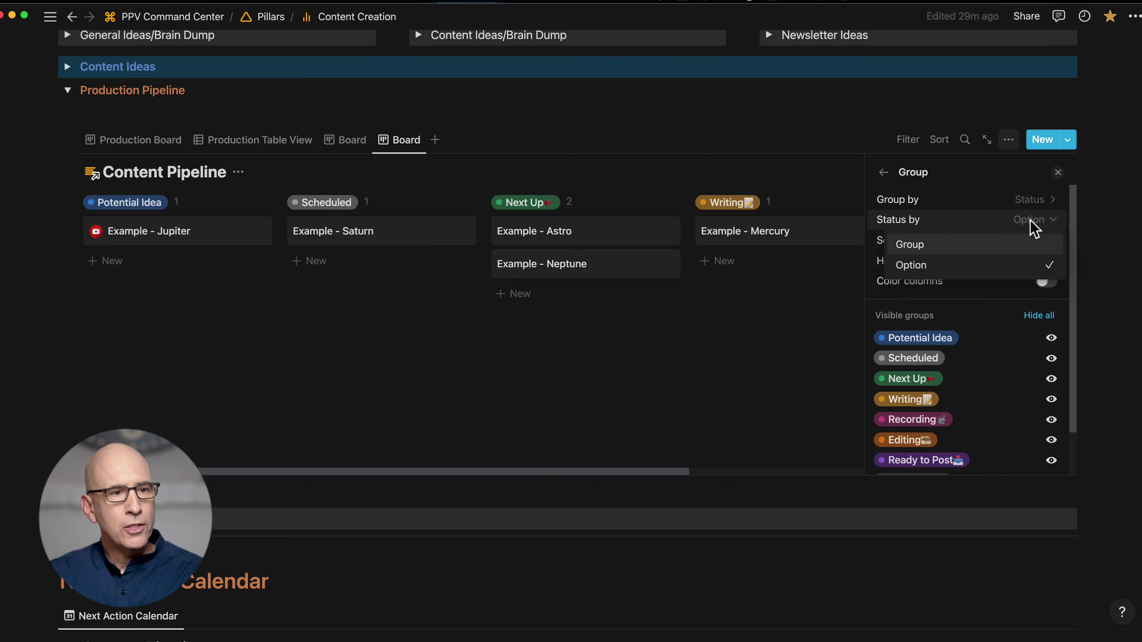
click(988, 246)
click(702, 153)
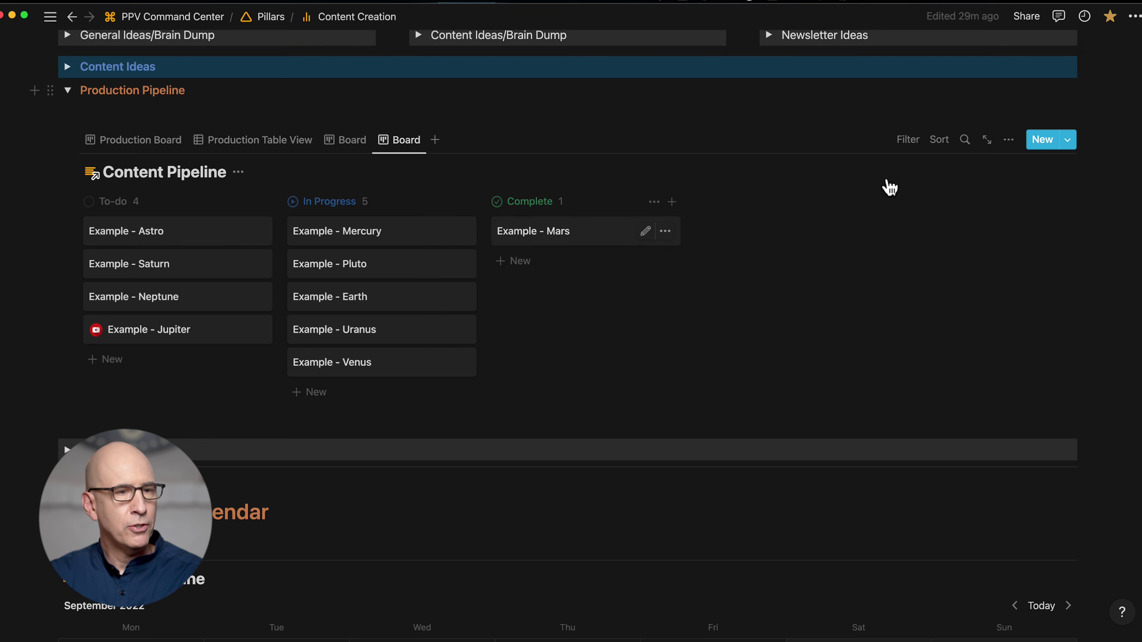
Step: Set the new board's Status by setting back to Option and close the view options
click(1009, 143)
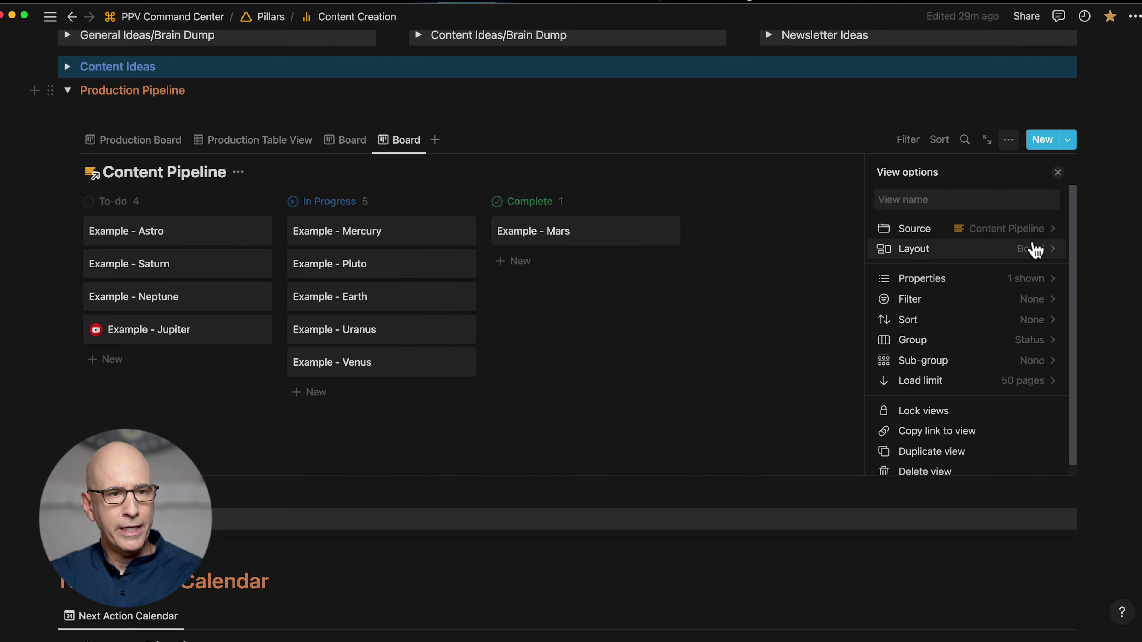
click(1033, 343)
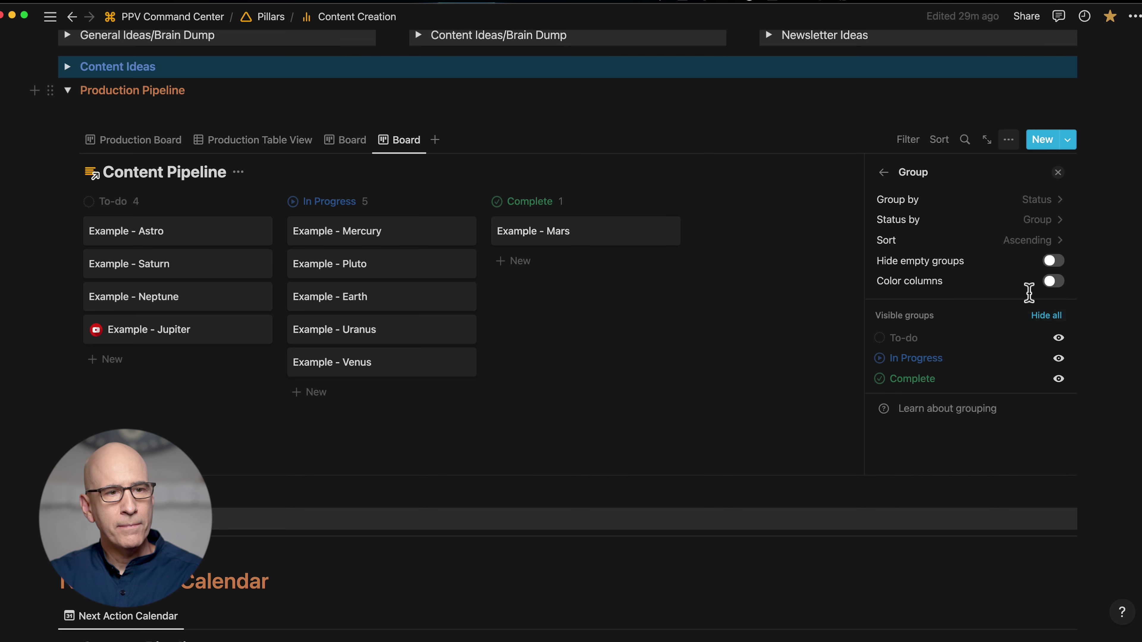
click(1029, 219)
click(990, 265)
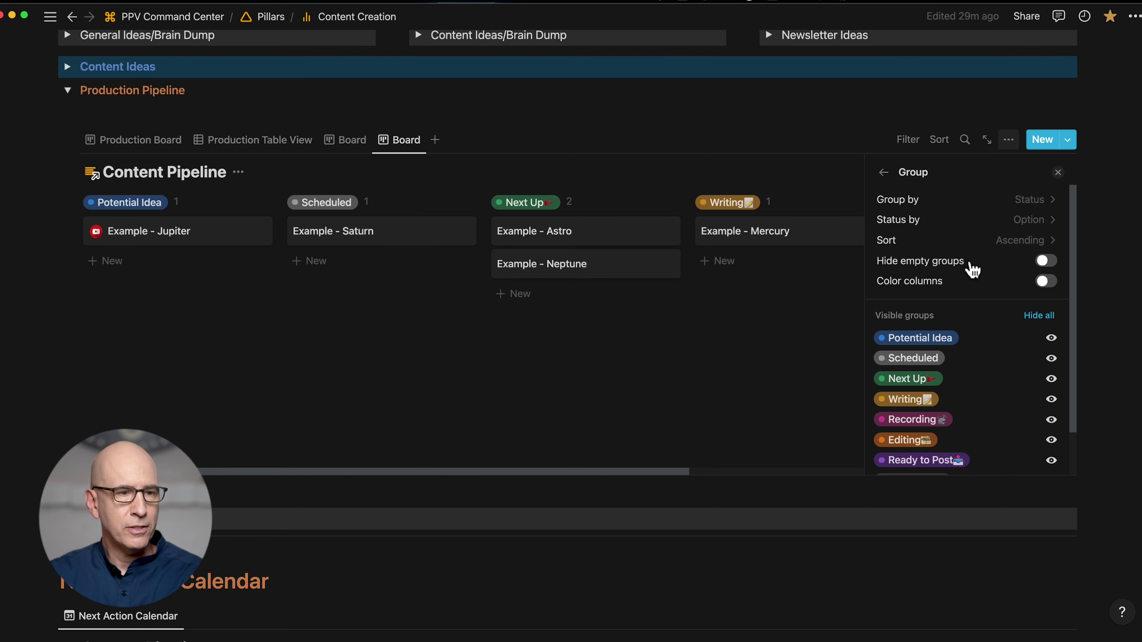
key(Escape)
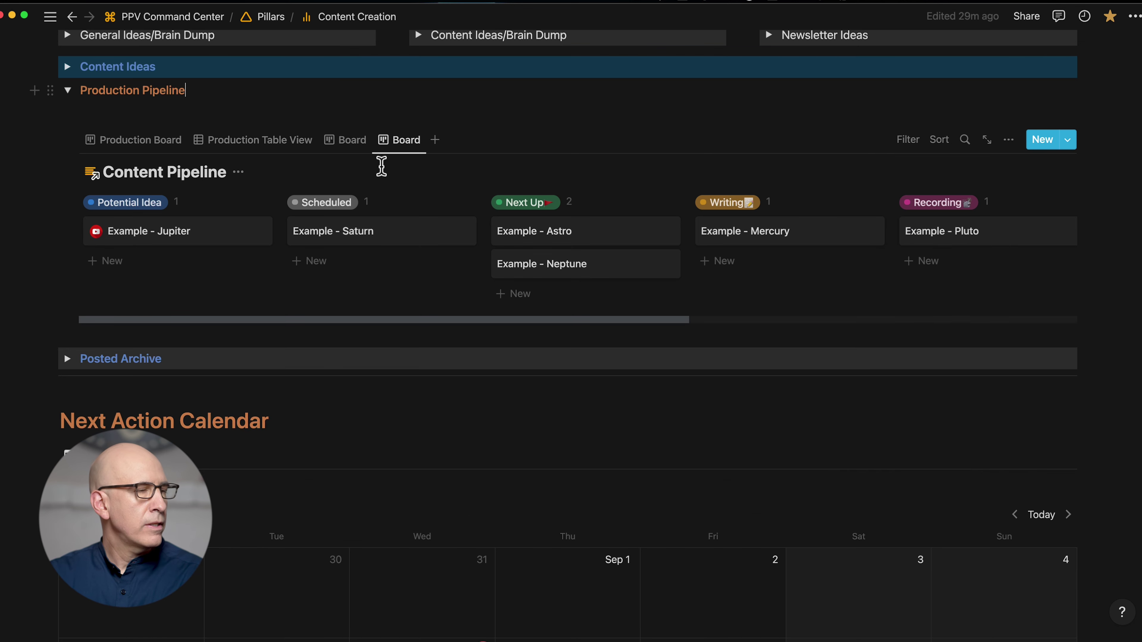
Step: Examine the Show as choices, Checkbox and Select, of the Status property in Production Table View without changing them
click(296, 145)
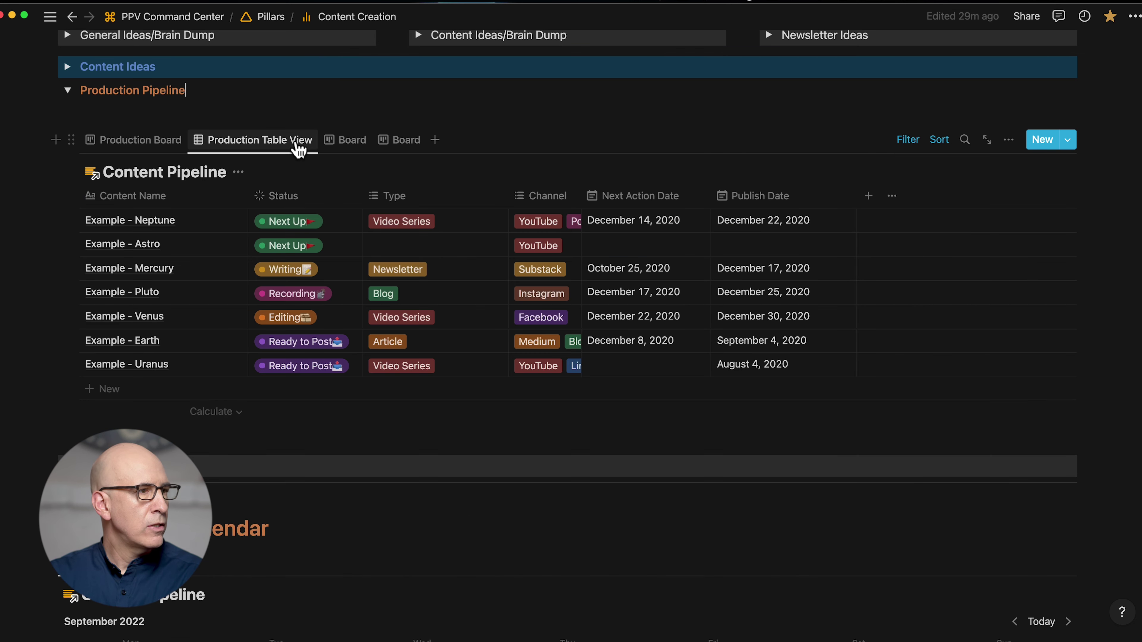
click(306, 196)
click(319, 266)
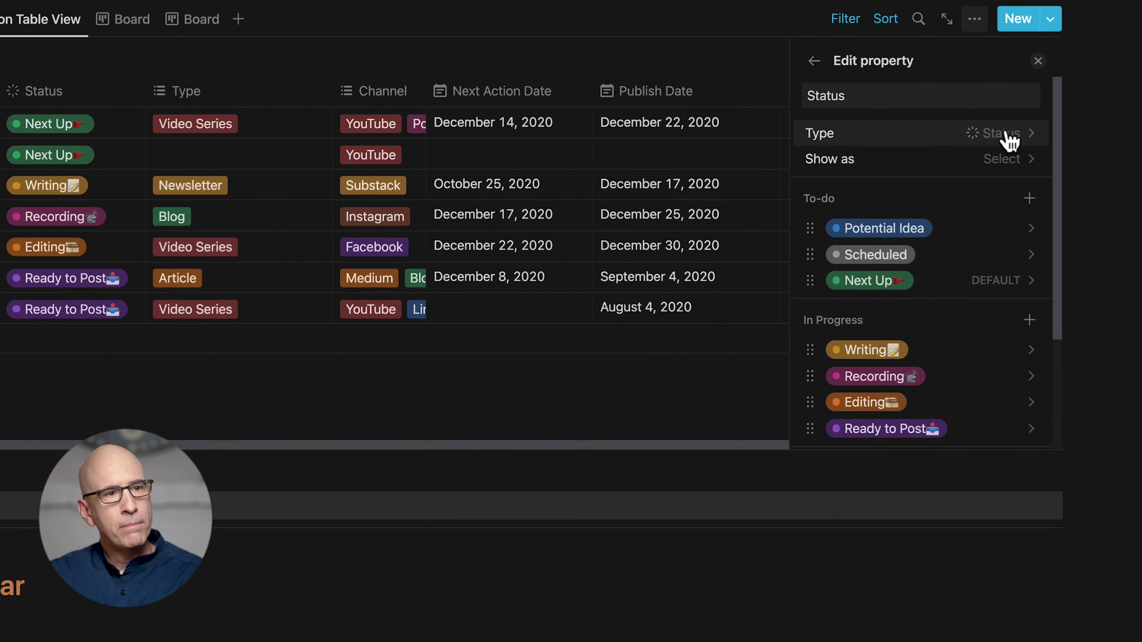
click(1004, 158)
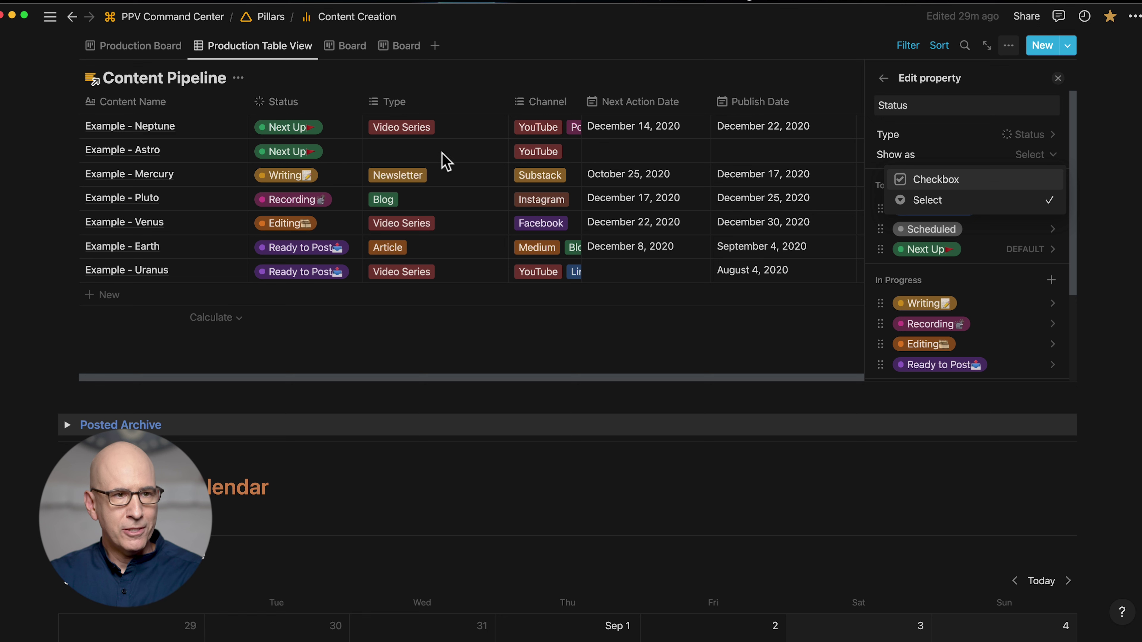
click(698, 55)
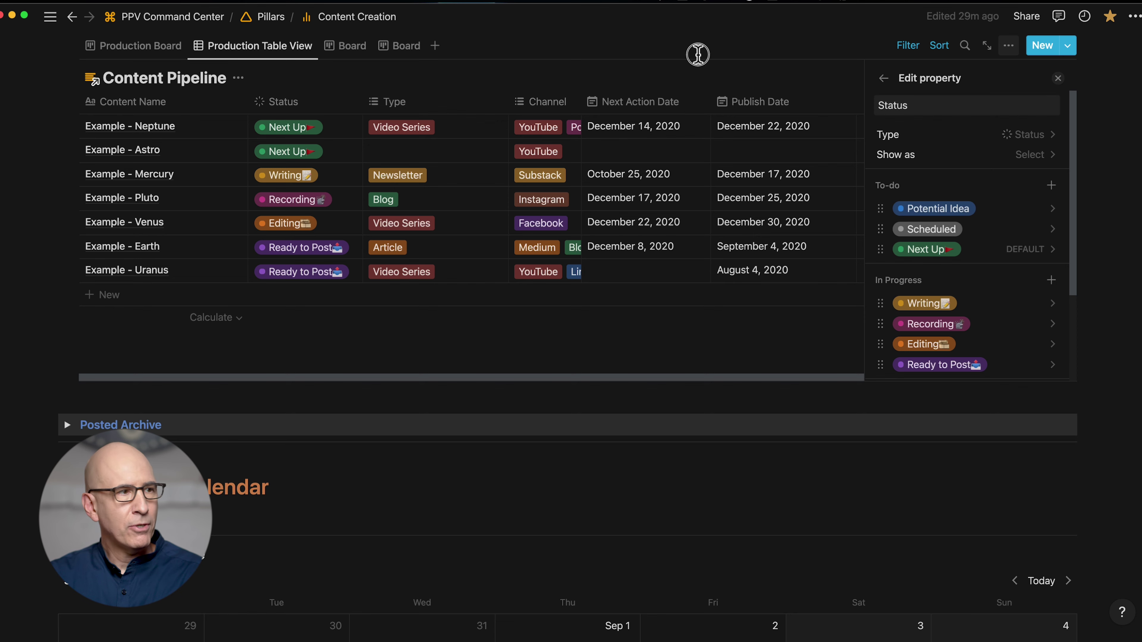
click(698, 55)
click(322, 126)
key(Escape)
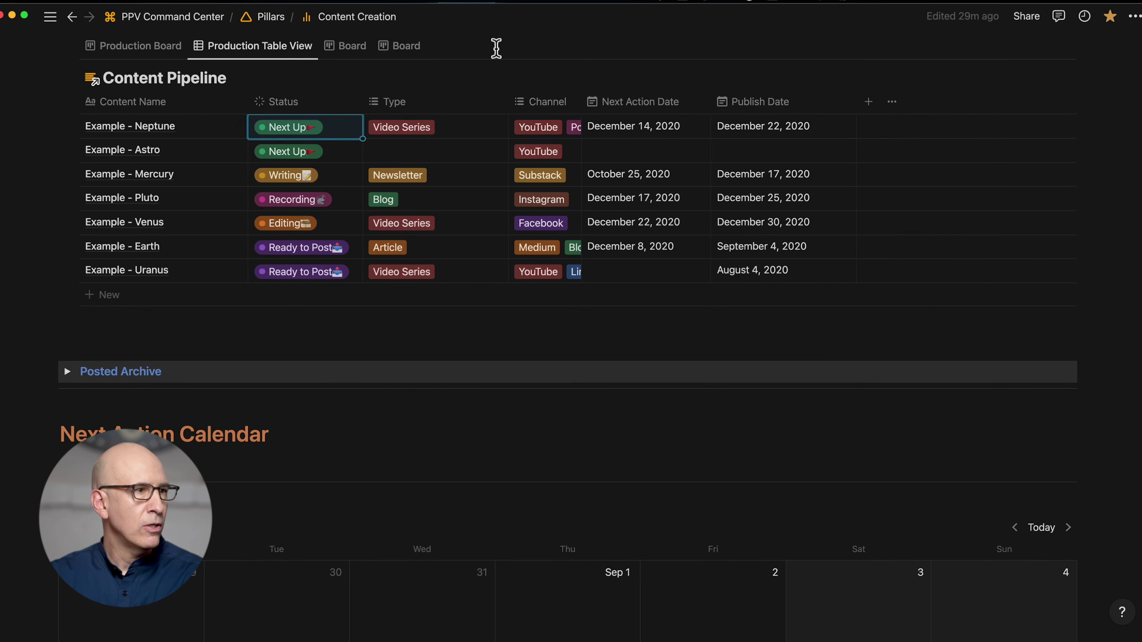
Step: Open the Alignment Zone page and expand Outcome Goals and the Projects section under Implementation Pipelines
click(406, 46)
scroll(560, 220, up, 2)
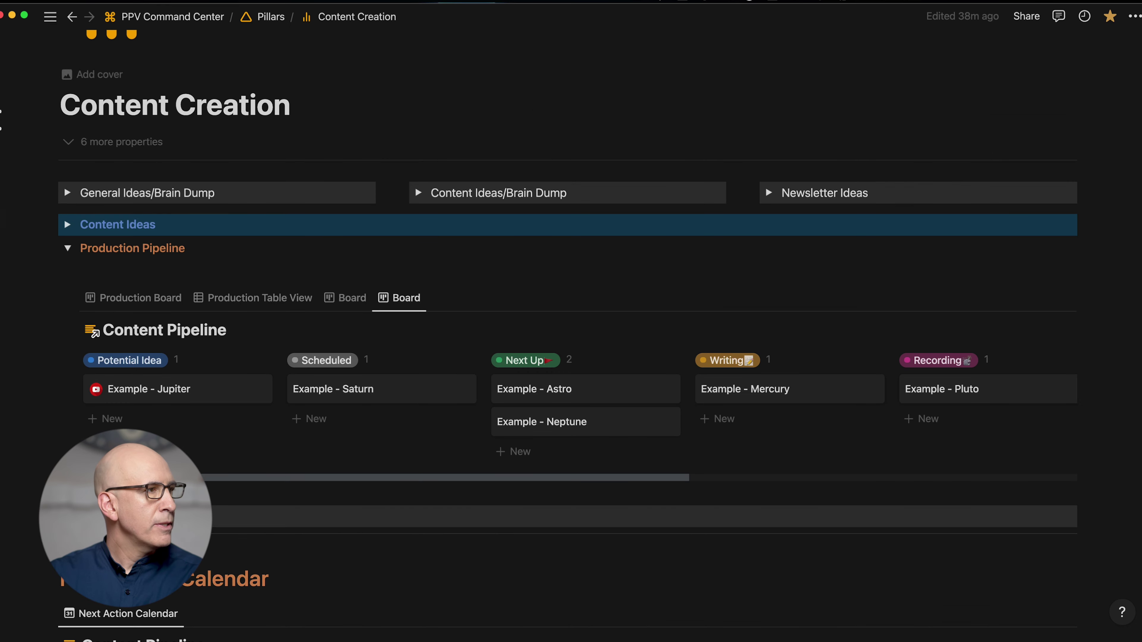
mouse_move(14, 126)
click(53, 198)
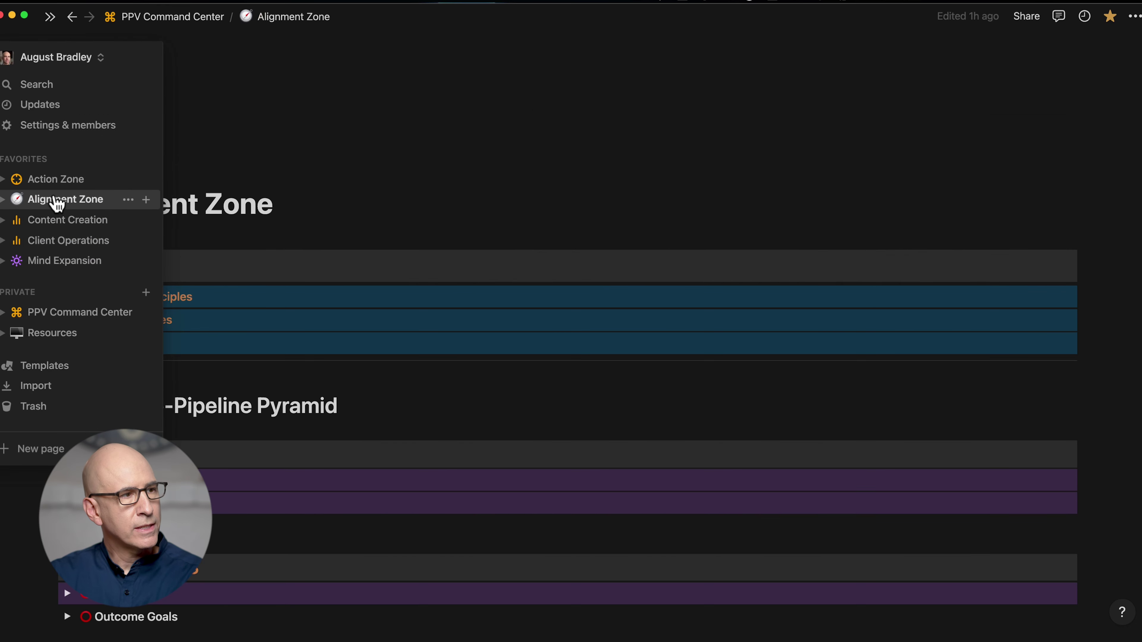
scroll(408, 135, down, 10)
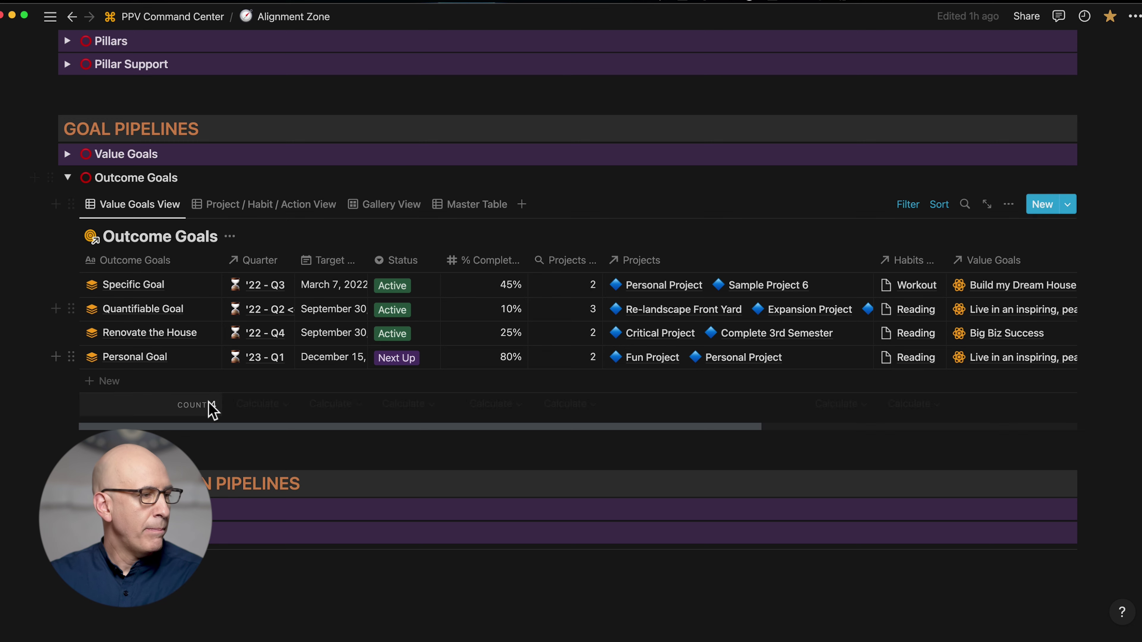
scroll(292, 279, down, 3)
scroll(337, 243, down, 1)
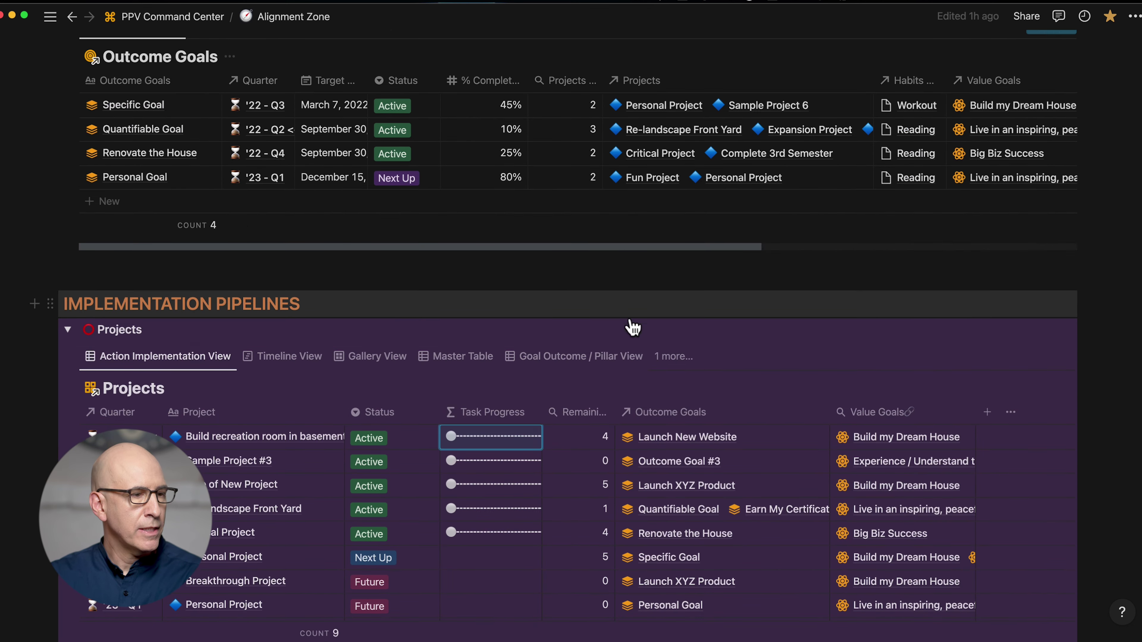
Step: Inspect the Task Progress formula of the Build recreation room in basement project and close it without changes
click(497, 435)
key(Escape)
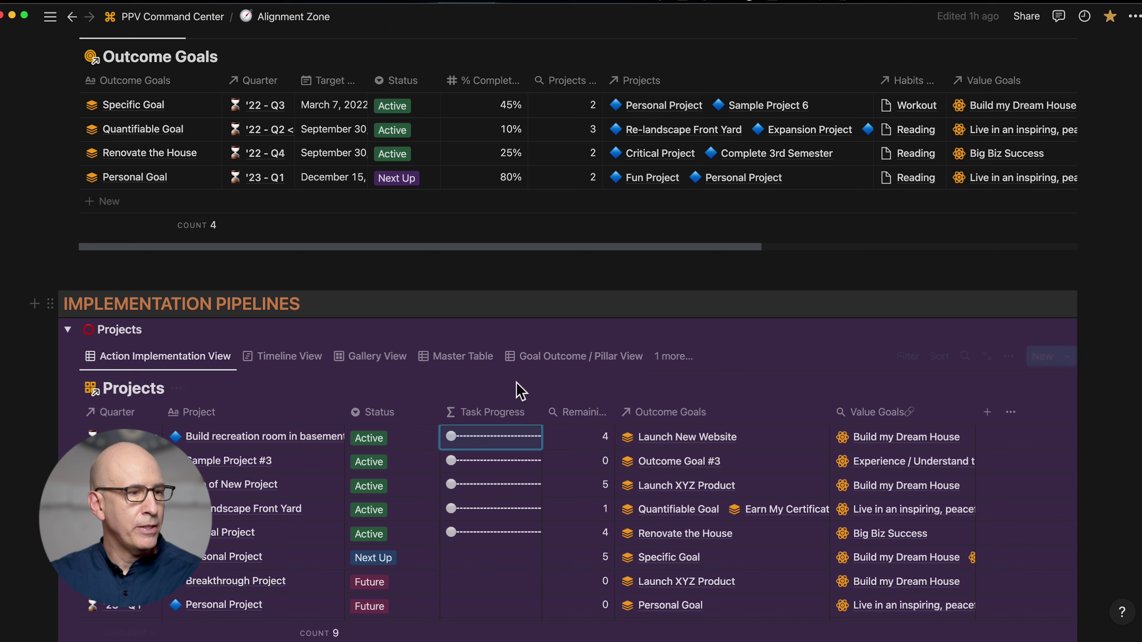
click(505, 439)
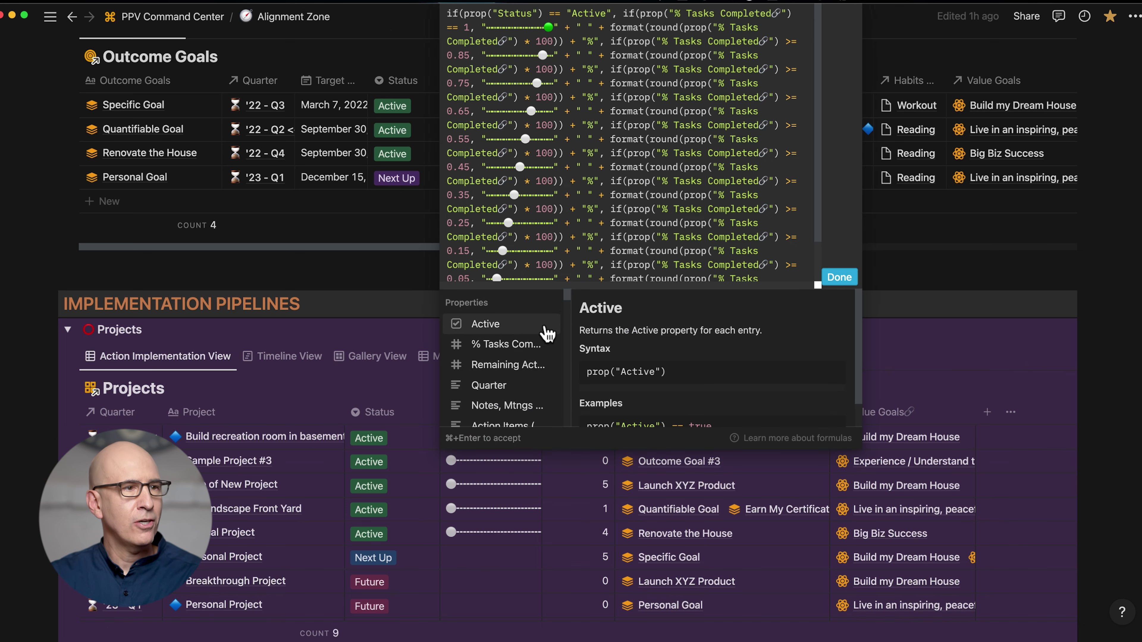
click(383, 339)
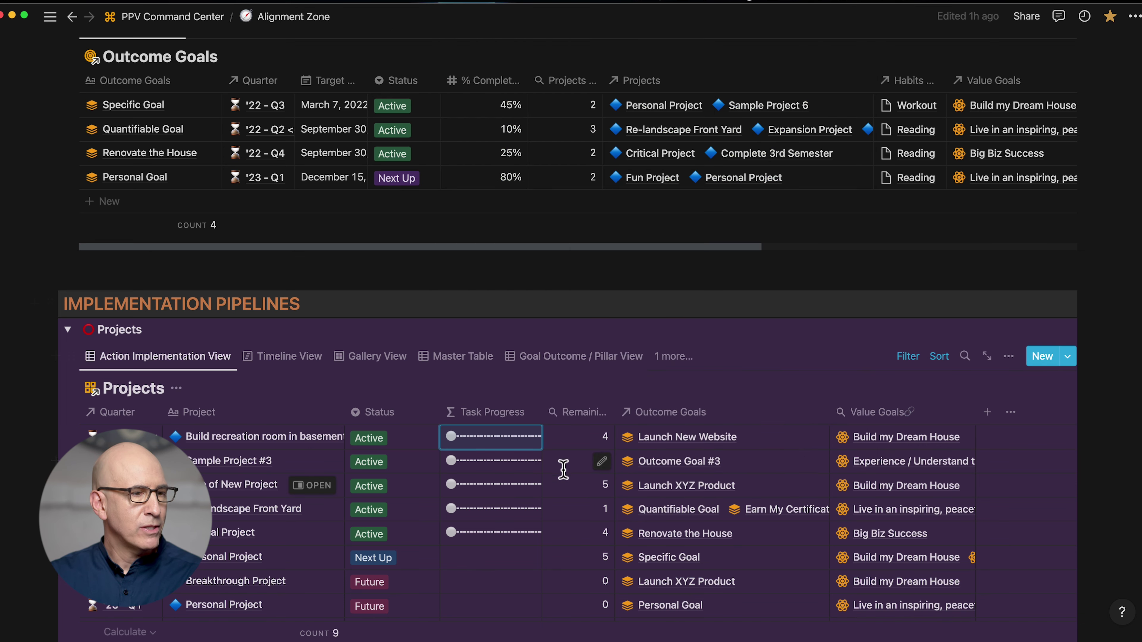
Step: Widen the Task Progress column in Projects and narrow the % Completed column in Outcome Goals
drag(551, 413, 591, 410)
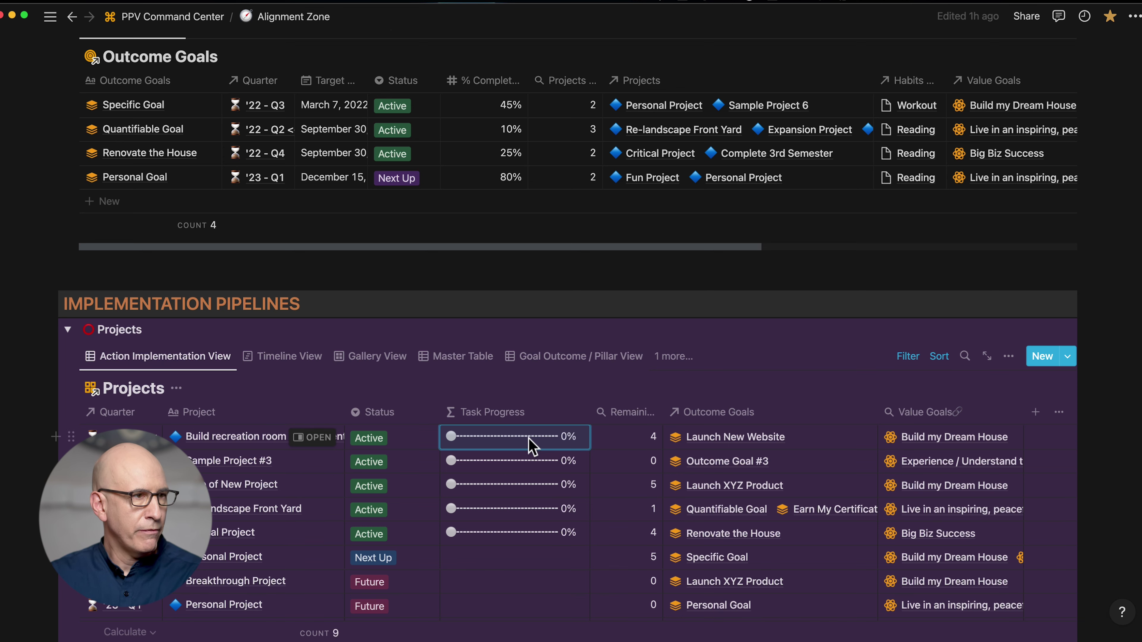
scroll(532, 447, up, 3)
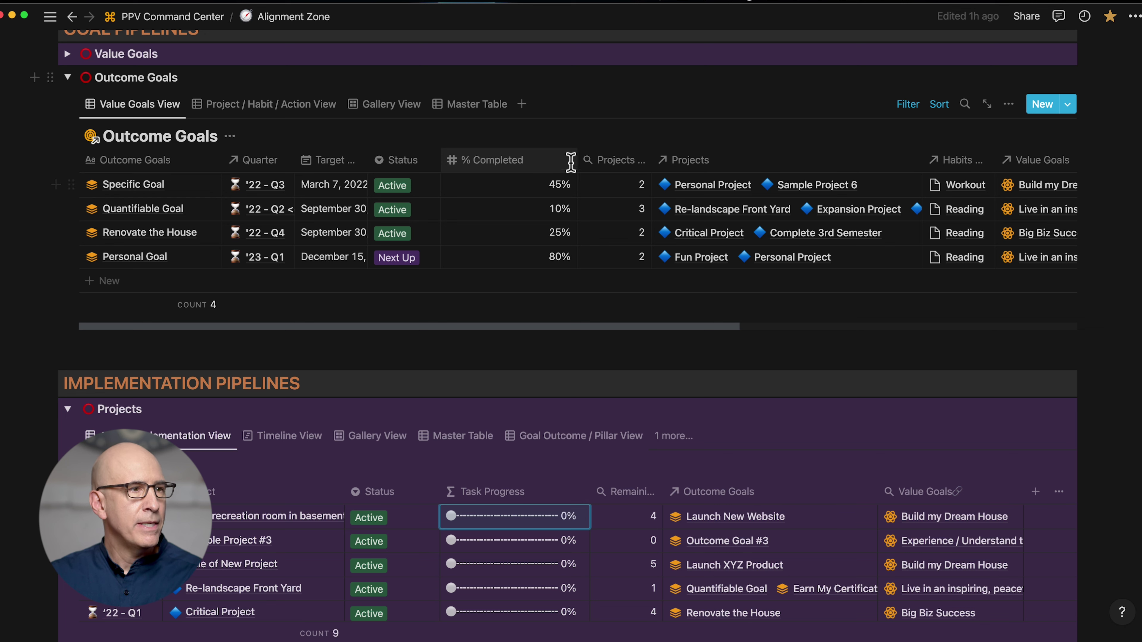
drag(576, 166, 540, 155)
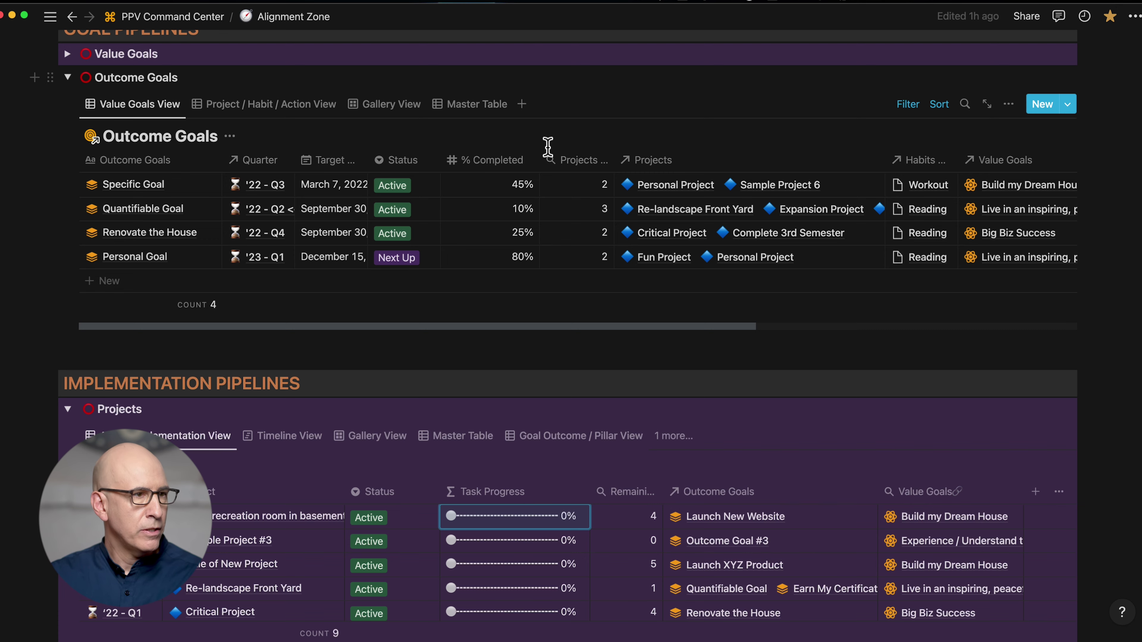
Step: Show the % Completed property of Outcome Goals as a bar coloured Orange
click(519, 160)
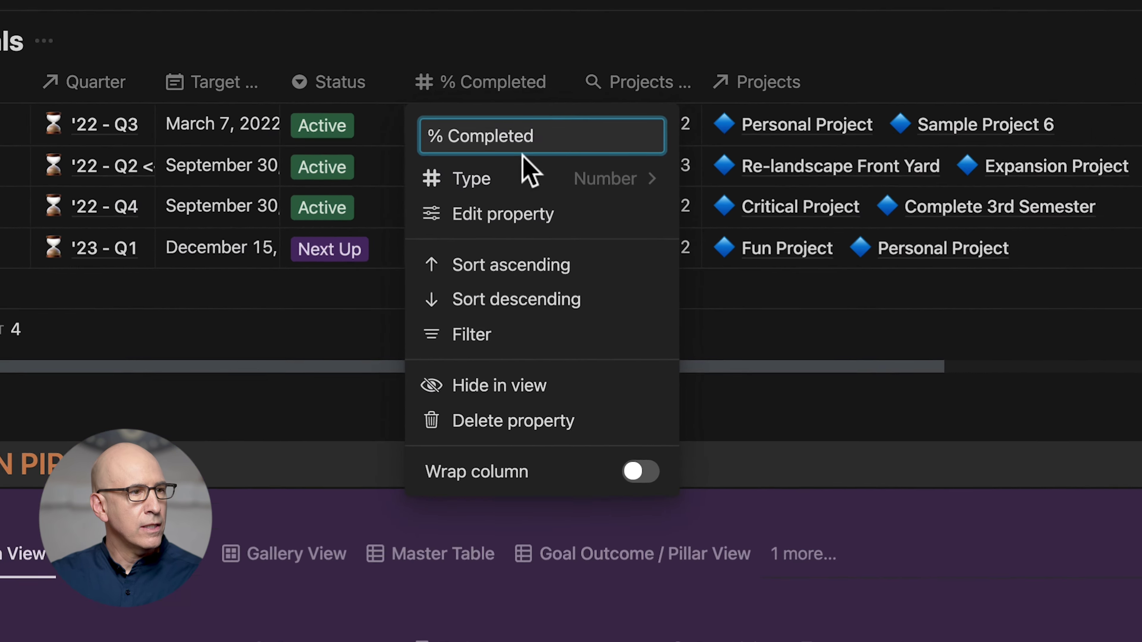
click(516, 206)
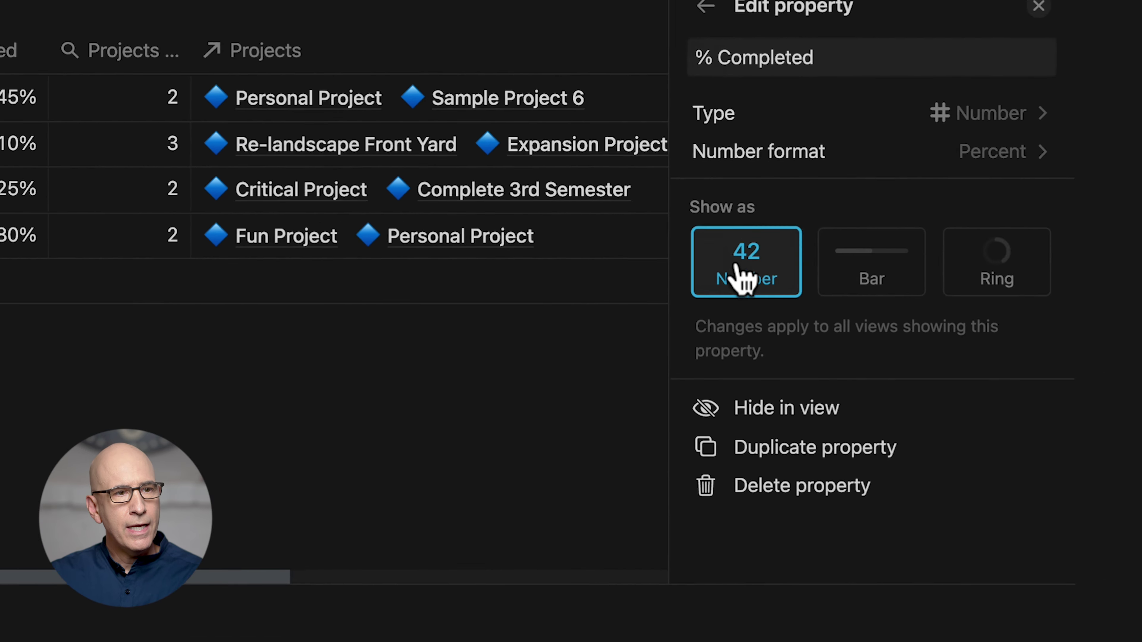
click(850, 284)
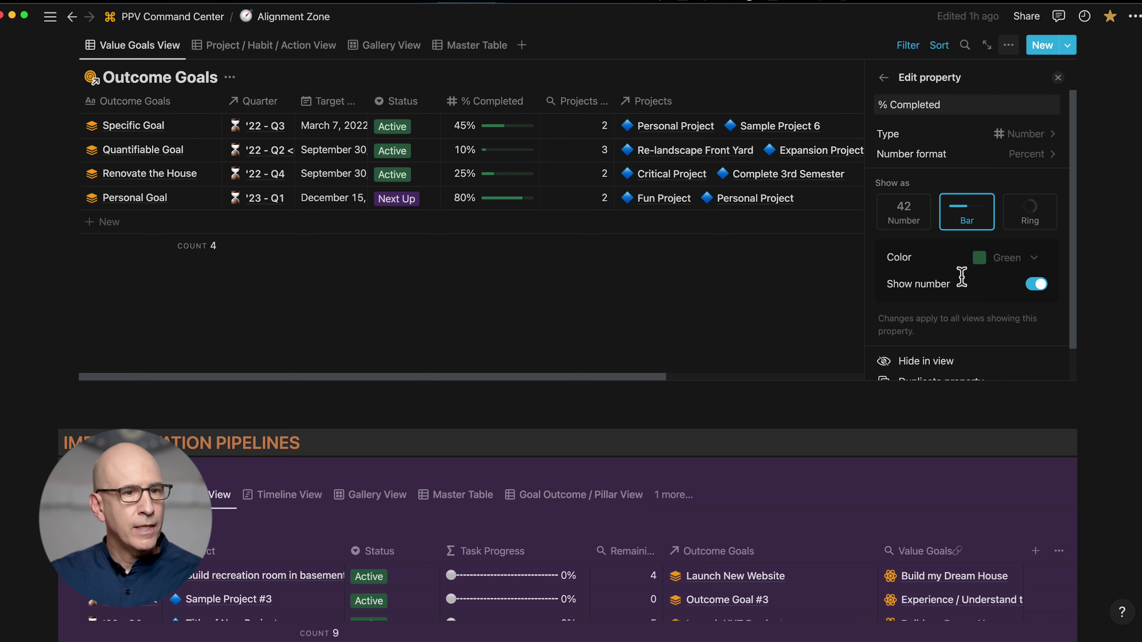
click(1012, 258)
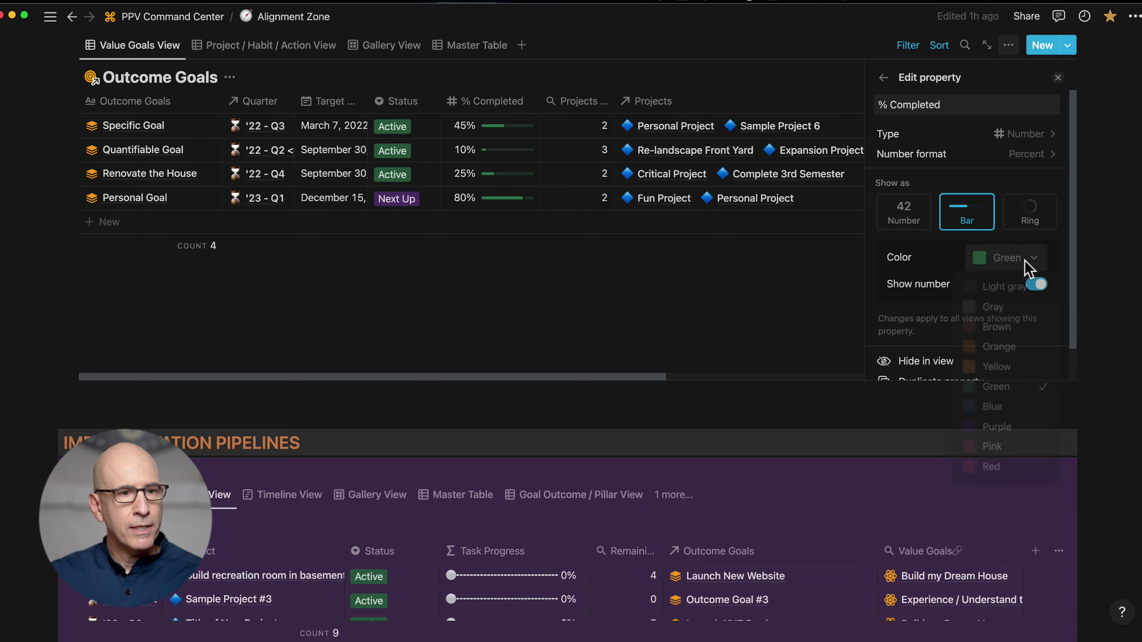
click(997, 350)
click(568, 294)
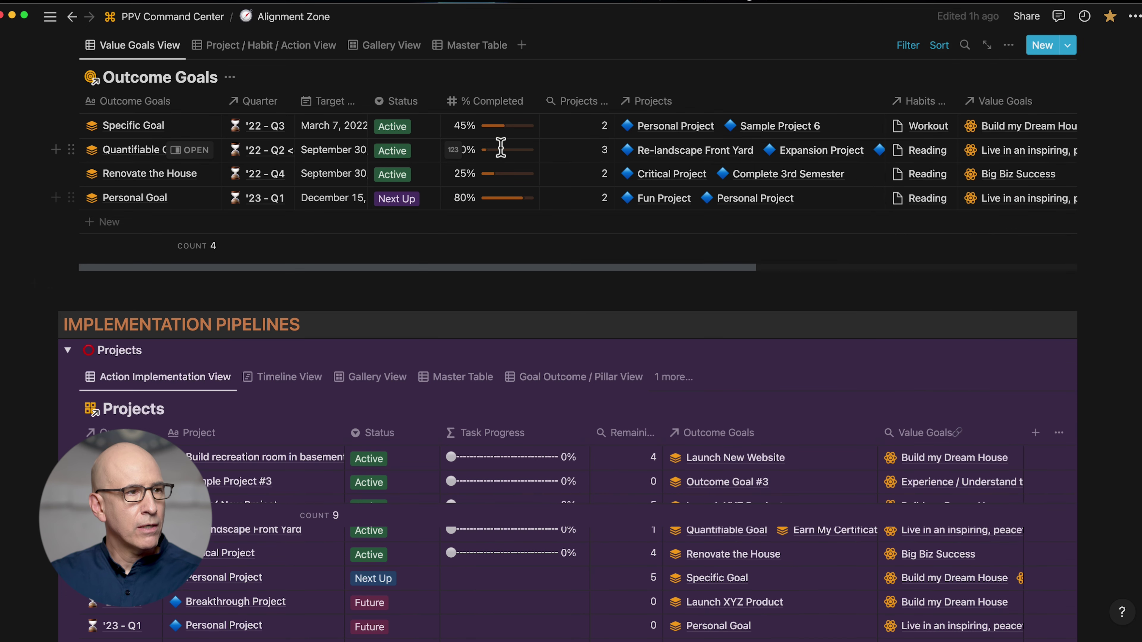
Step: Try the Ring display for the % Completed property and switch it back to Bar
click(466, 101)
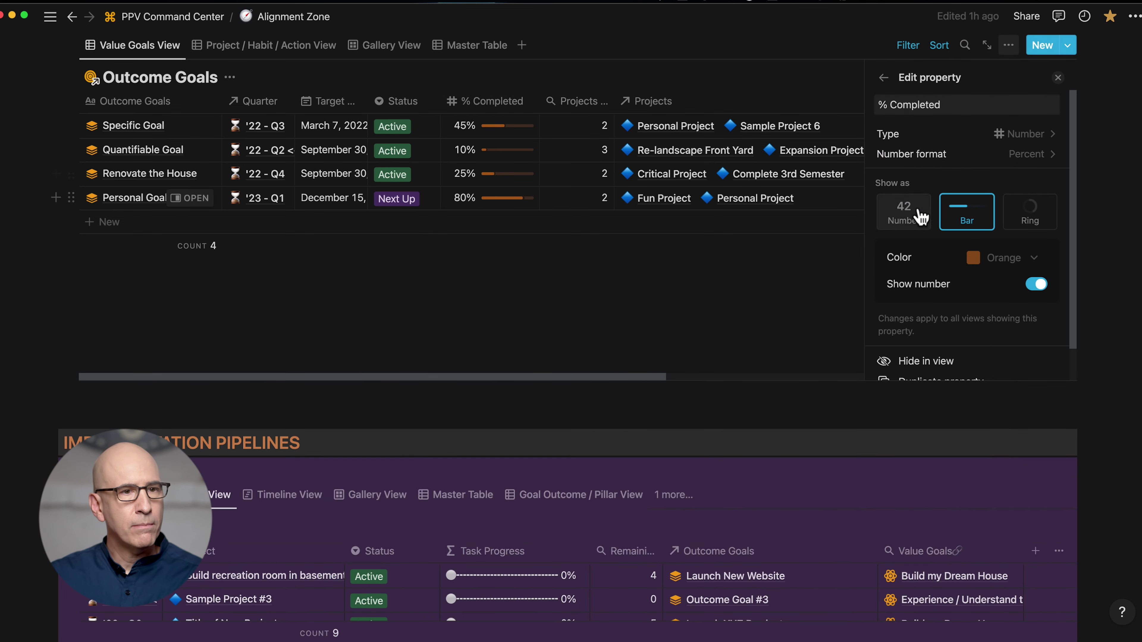
click(1030, 211)
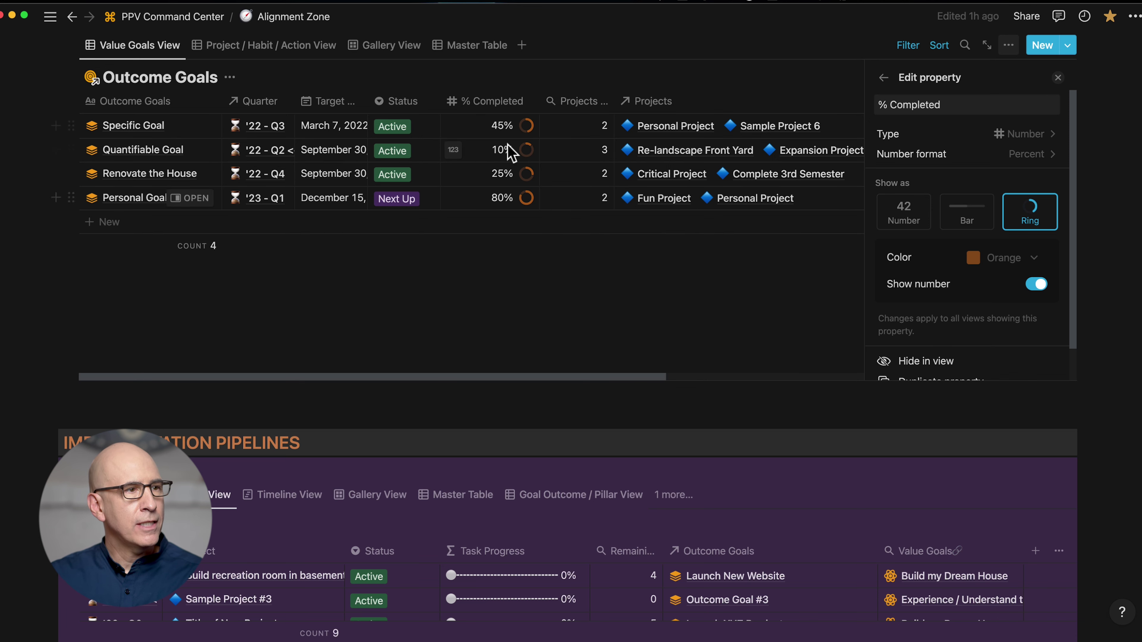
click(963, 223)
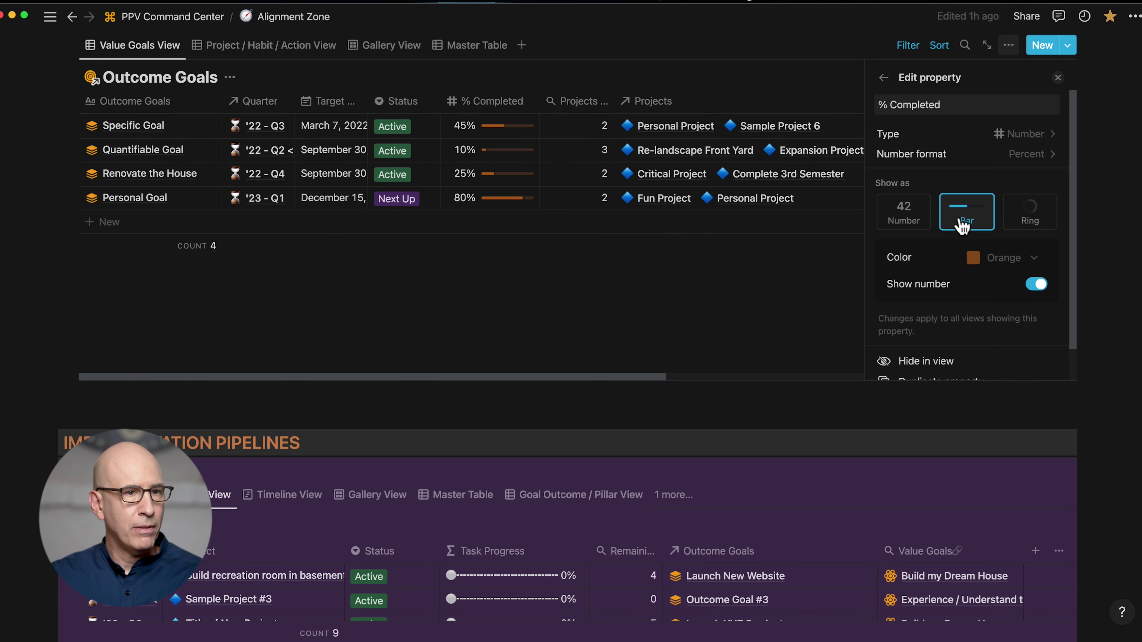
Step: Change the number format of % Completed to Number and enter 3, 6, 3 and 2 for the four goals
click(1032, 154)
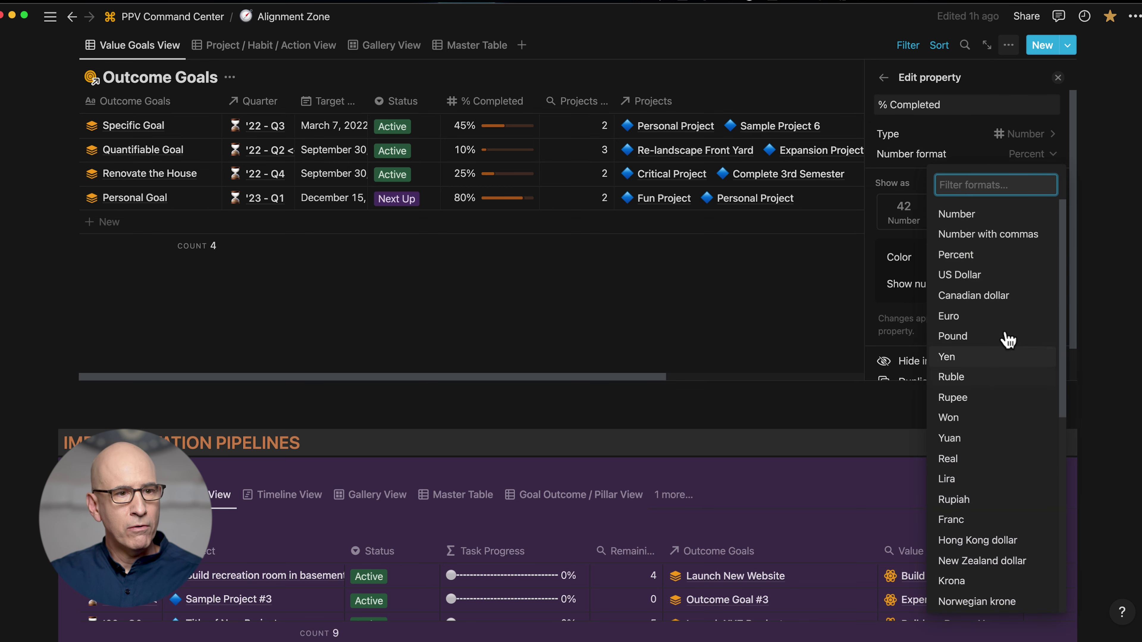
click(970, 119)
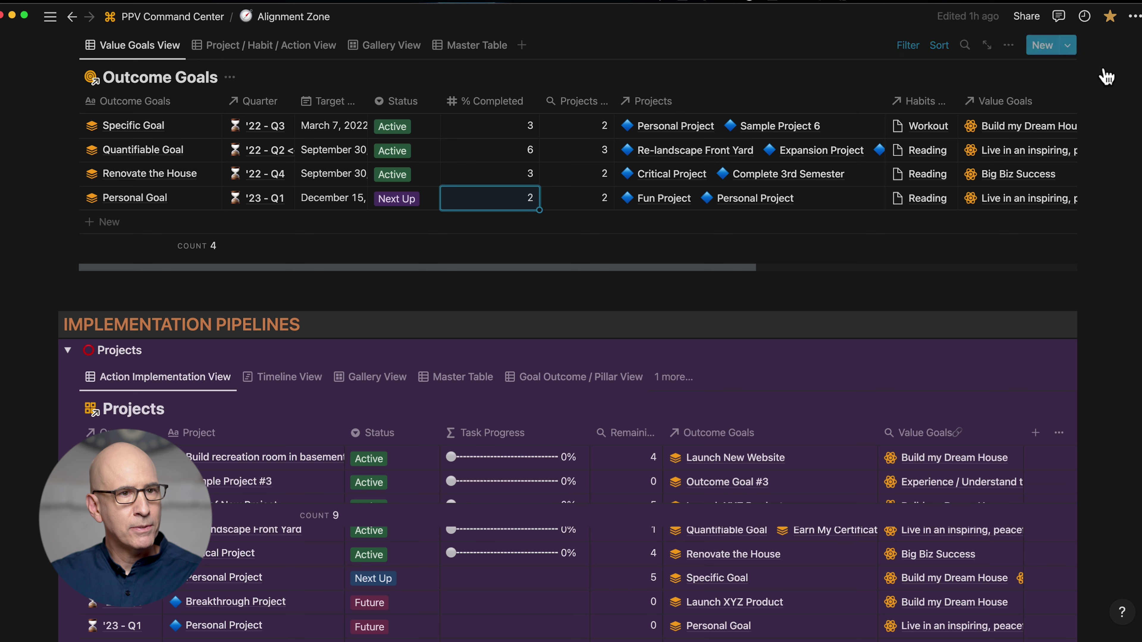
Step: Show % Completed as a bar with its values divided by 7
click(512, 102)
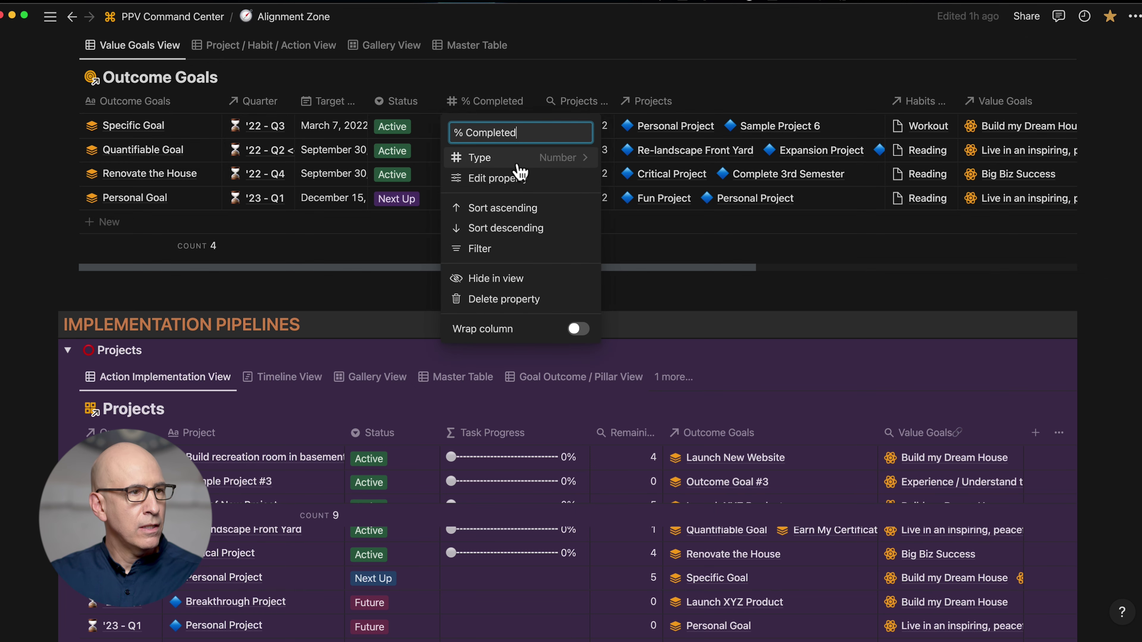
click(520, 177)
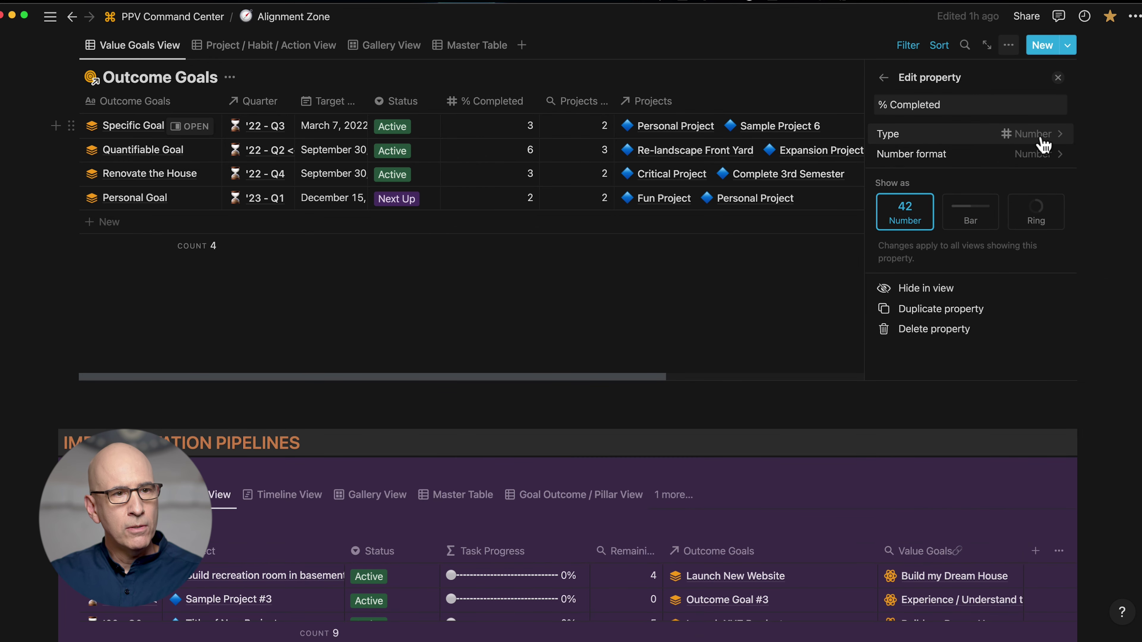
click(972, 213)
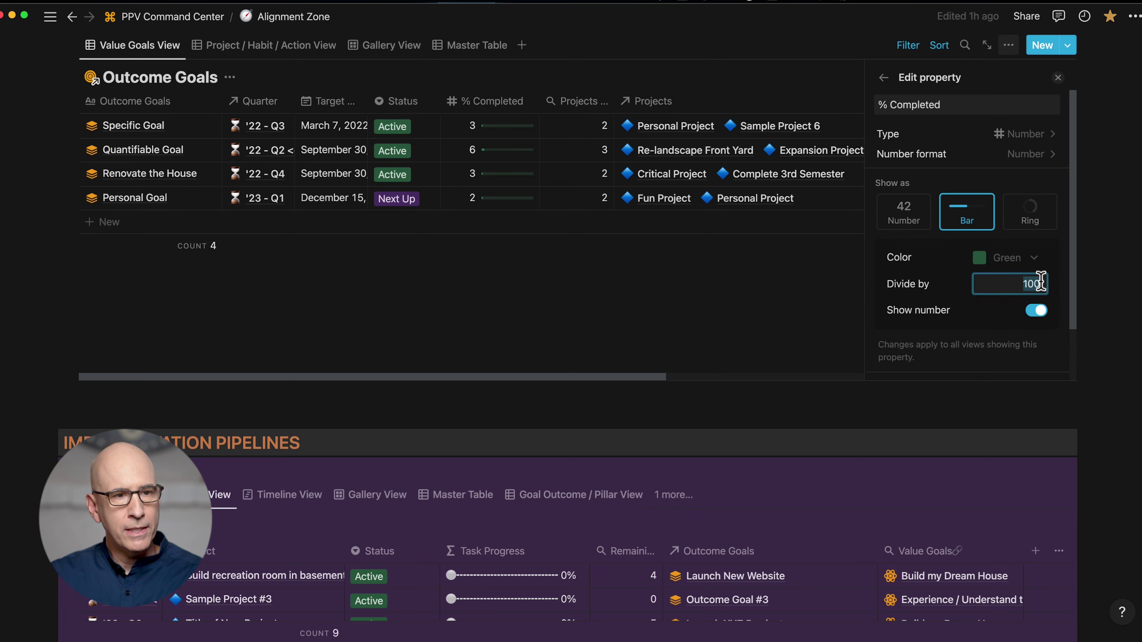
key(BackSpace)
text(7)
key(Return)
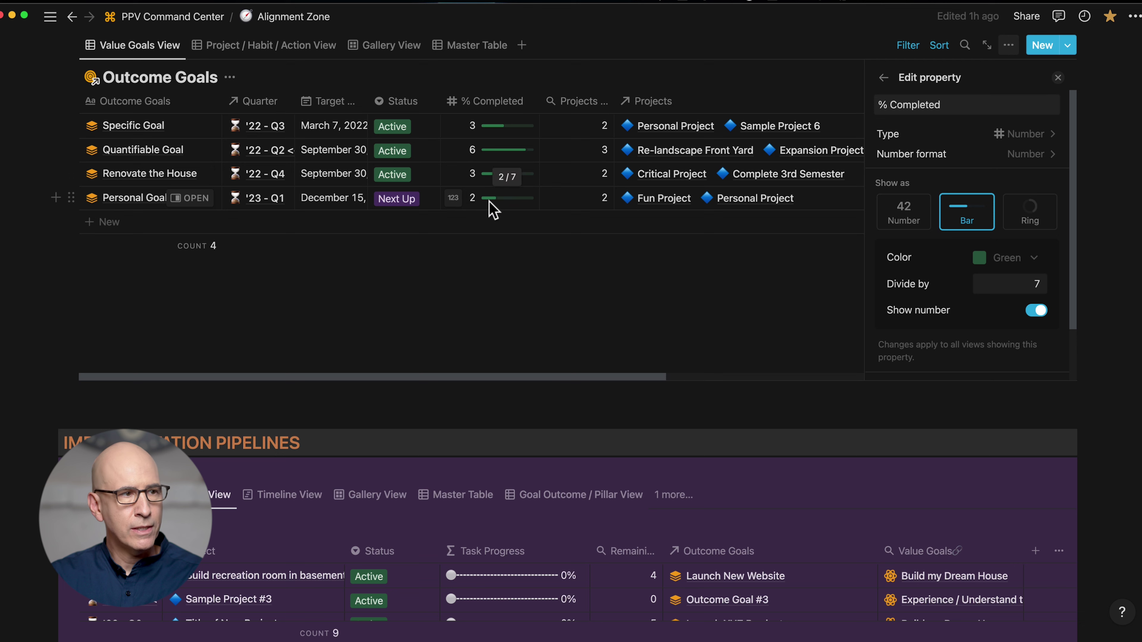
Step: Try % Completed as a ring, restore the bar, and close the property settings without changing the type
click(1027, 217)
click(969, 223)
click(1012, 136)
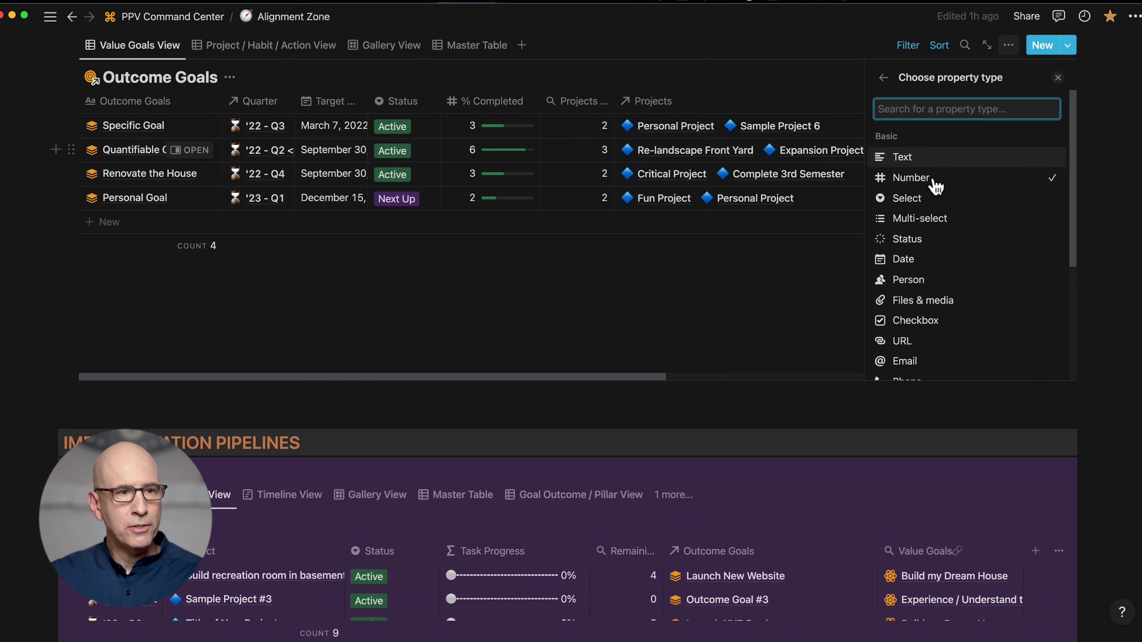
click(772, 275)
Step: Compare the progress displays of Outcome Goals and Projects, inspect the Task Progress formula, and close it without changes
click(70, 351)
click(69, 352)
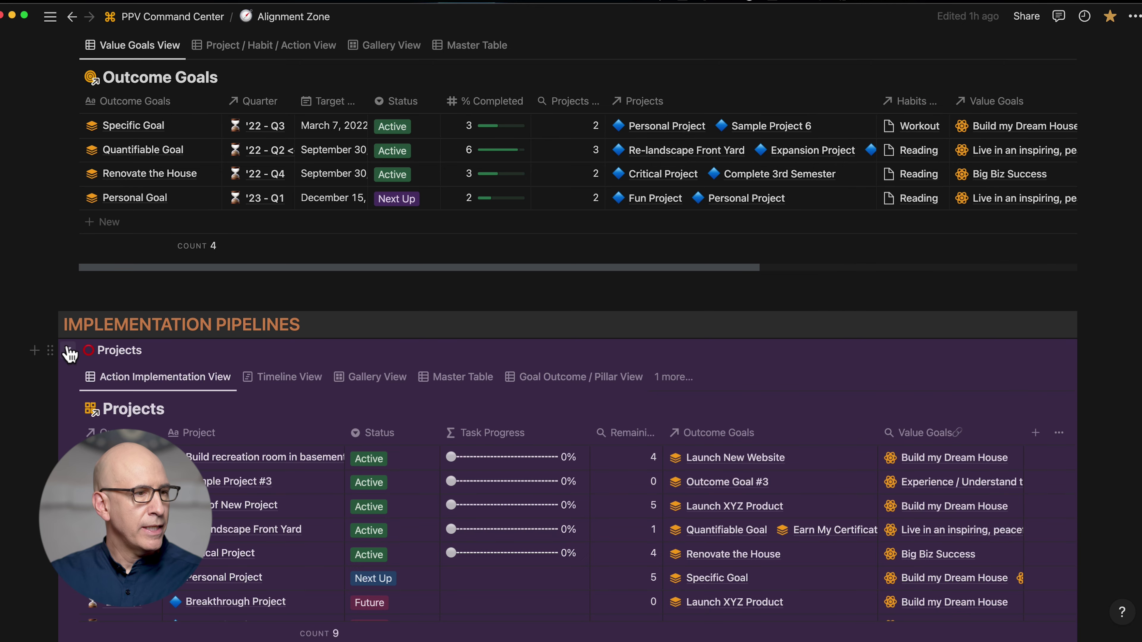
scroll(431, 298, down, 3)
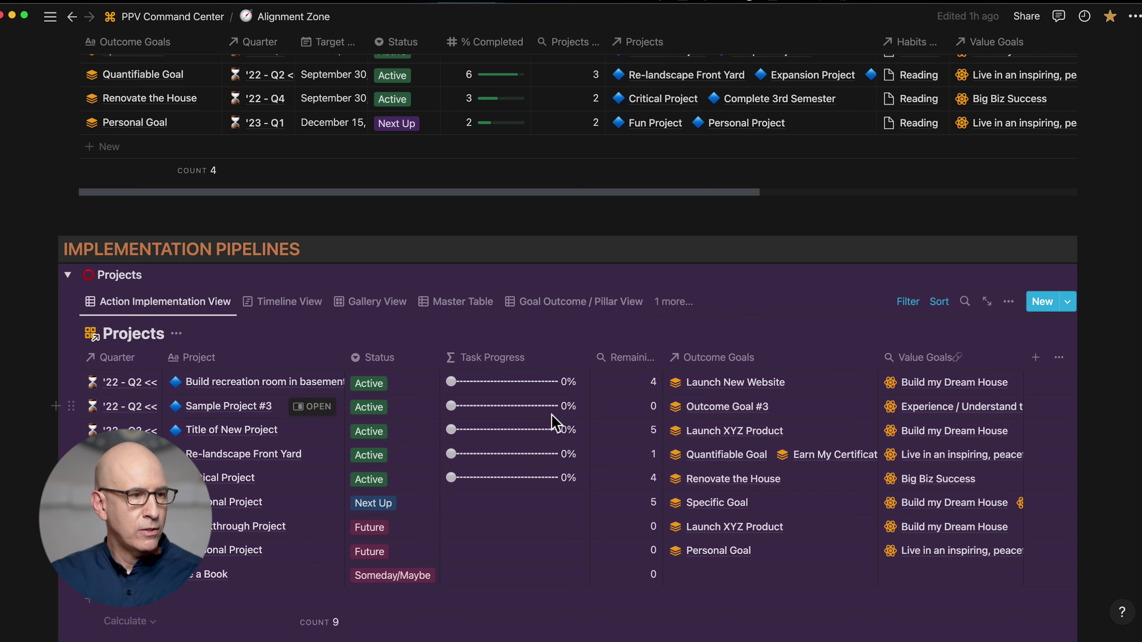
scroll(556, 405, up, 5)
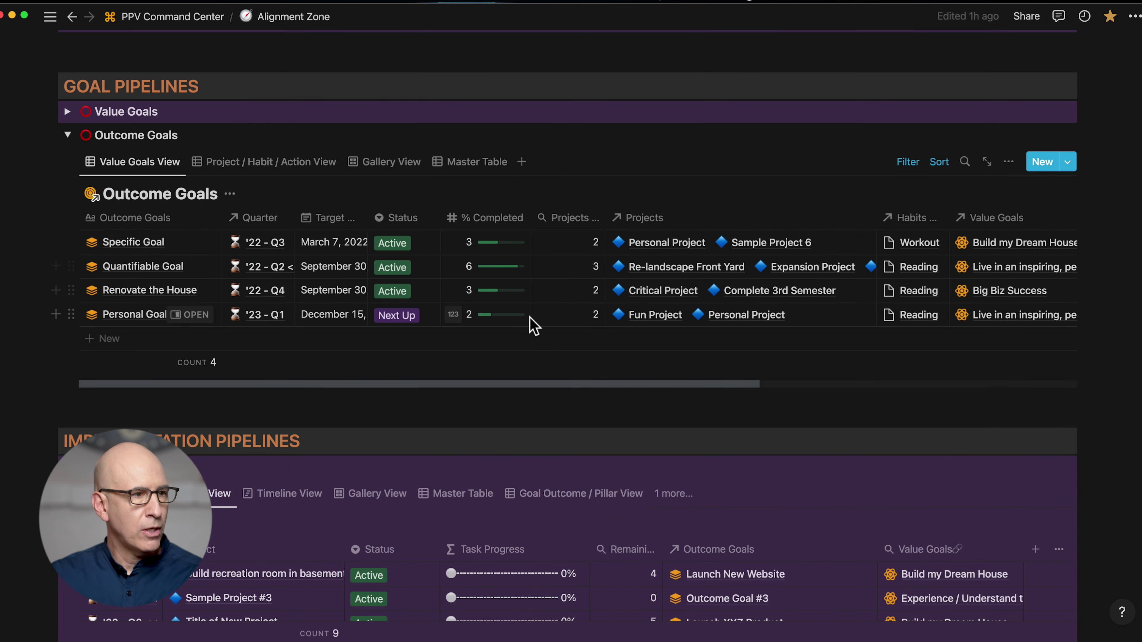
scroll(532, 325, down, 4)
scroll(533, 328, down, 4)
click(519, 217)
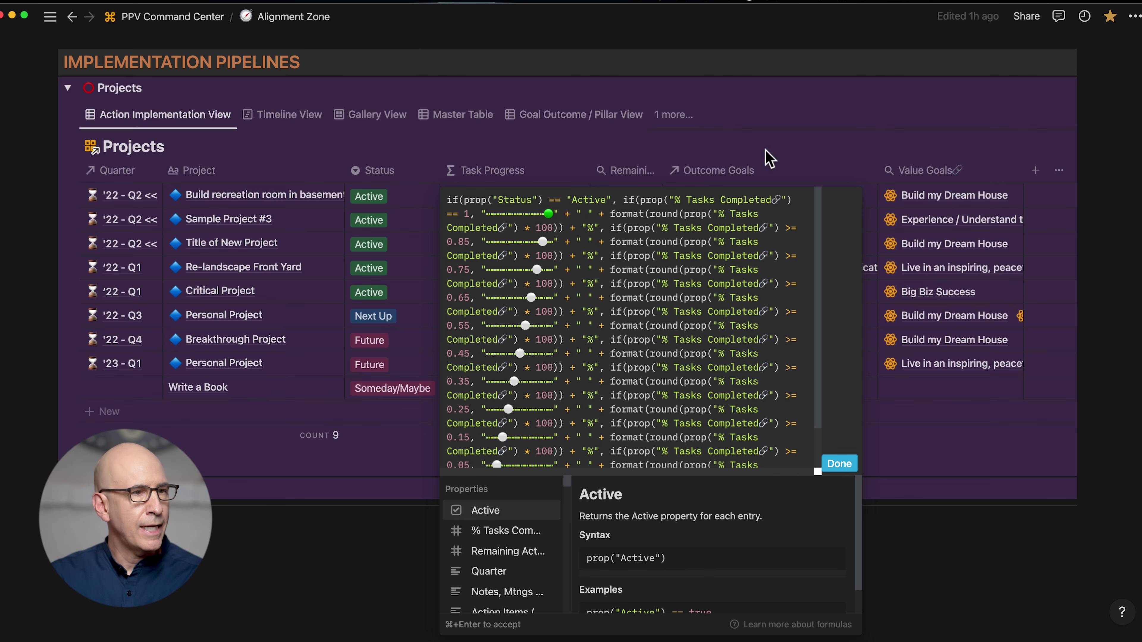
key(Escape)
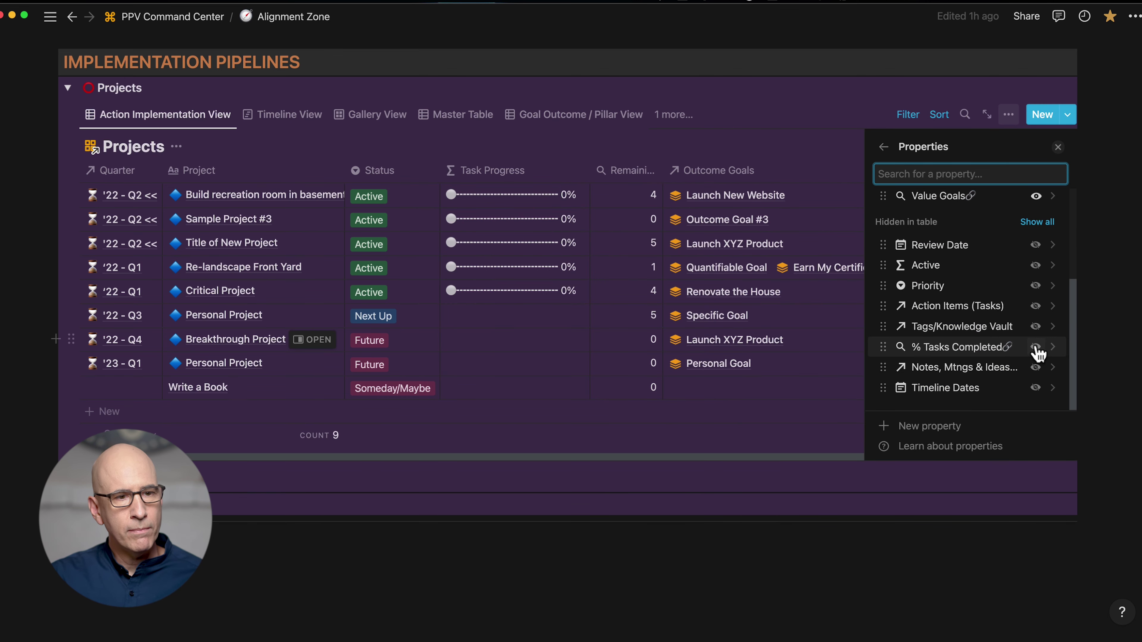
Step: Unhide the % Tasks Completed property in the Projects table and move its column directly after Task Progress
click(1036, 347)
click(808, 112)
scroll(906, 191, right, 3)
drag(962, 170, 525, 182)
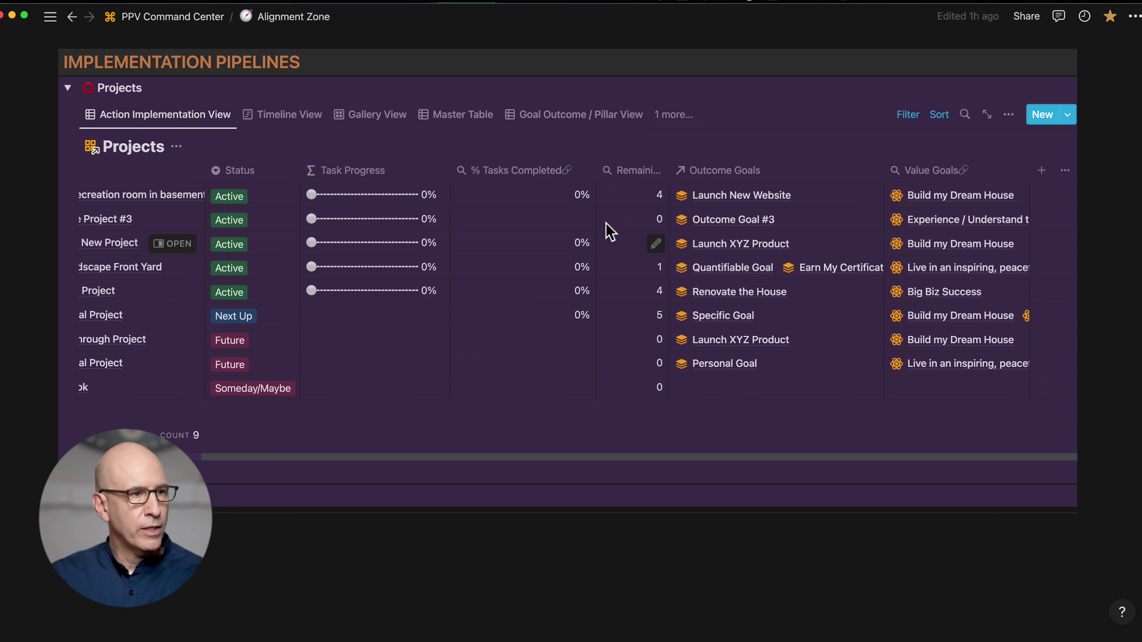
Step: Show the % Tasks Completed rollup as a bar and close the property settings
click(519, 171)
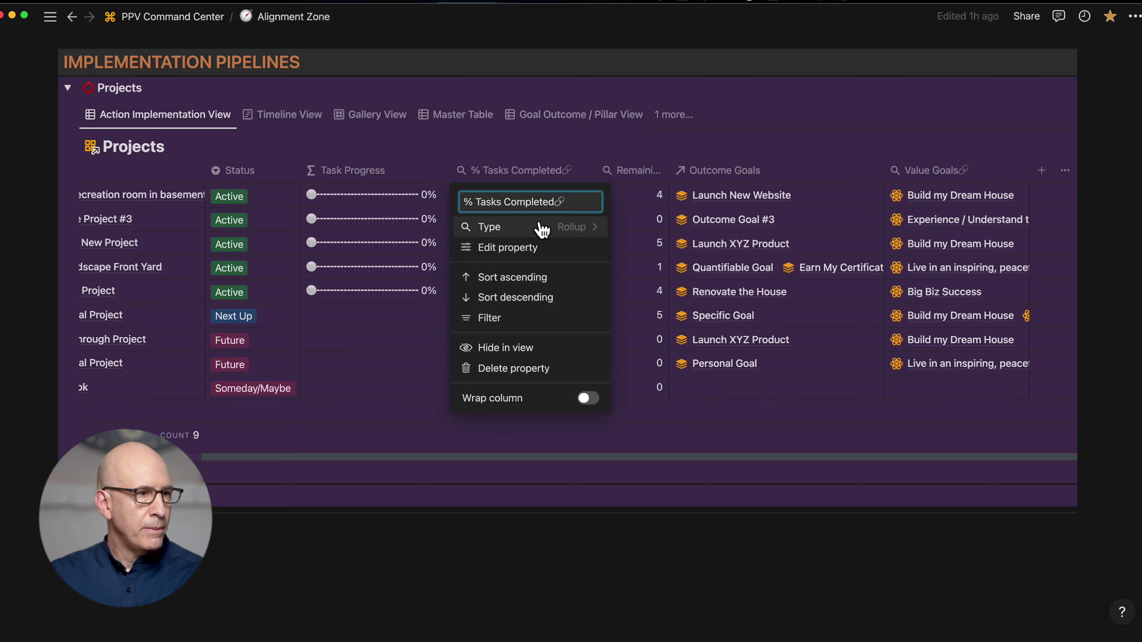
click(549, 248)
click(954, 258)
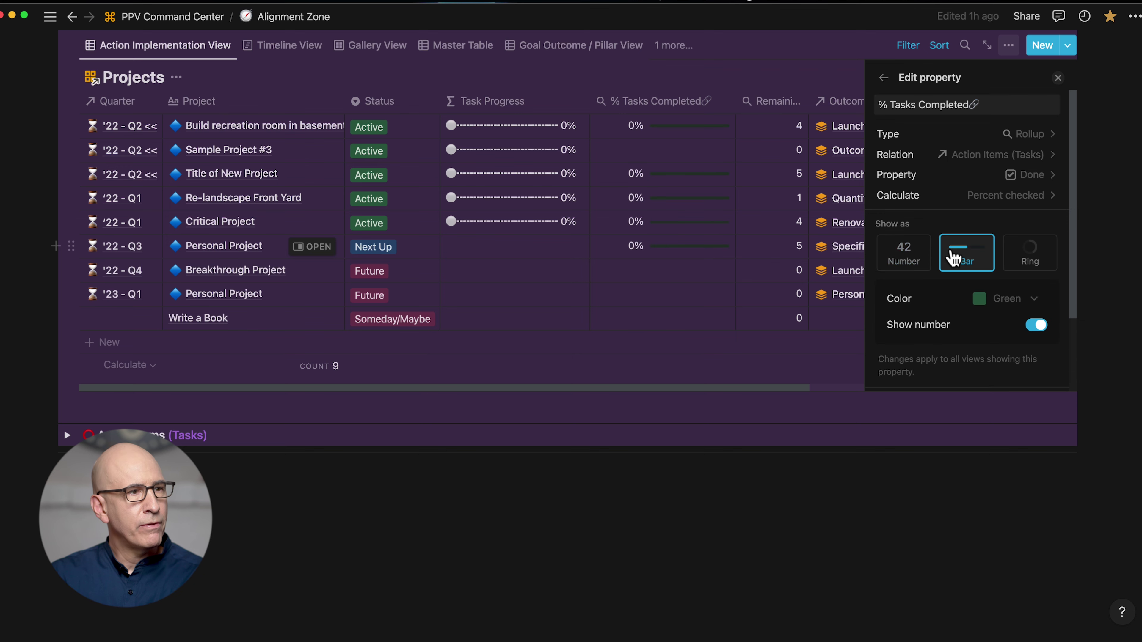
click(669, 275)
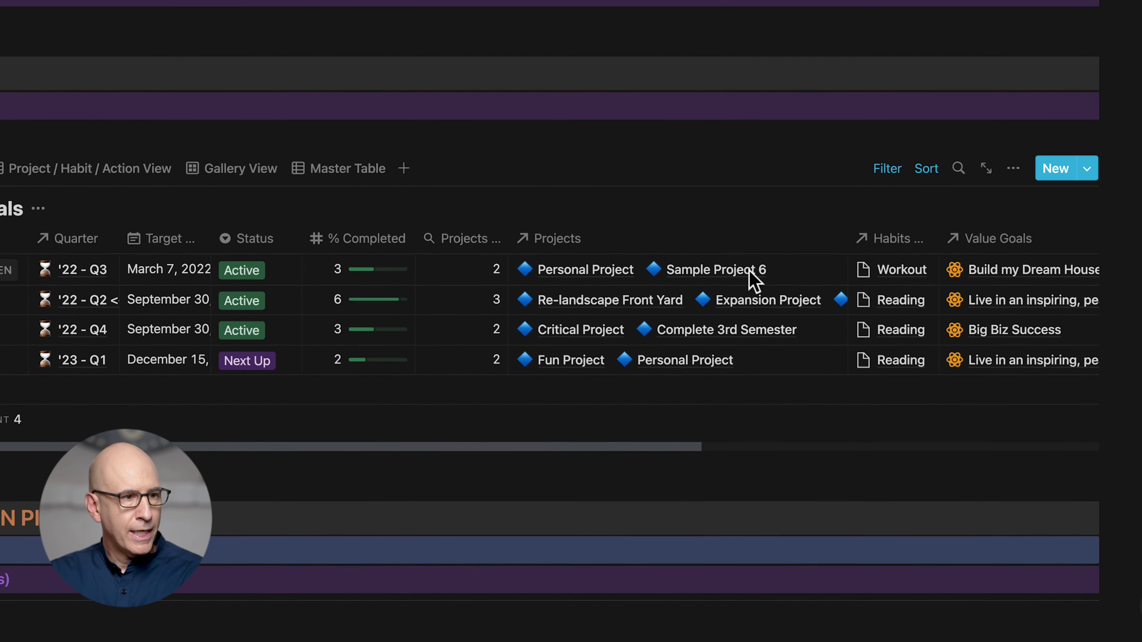
Step: Examine the page picker of Specific Goal's Projects relation with the properties shown beside each project, and close it
click(754, 279)
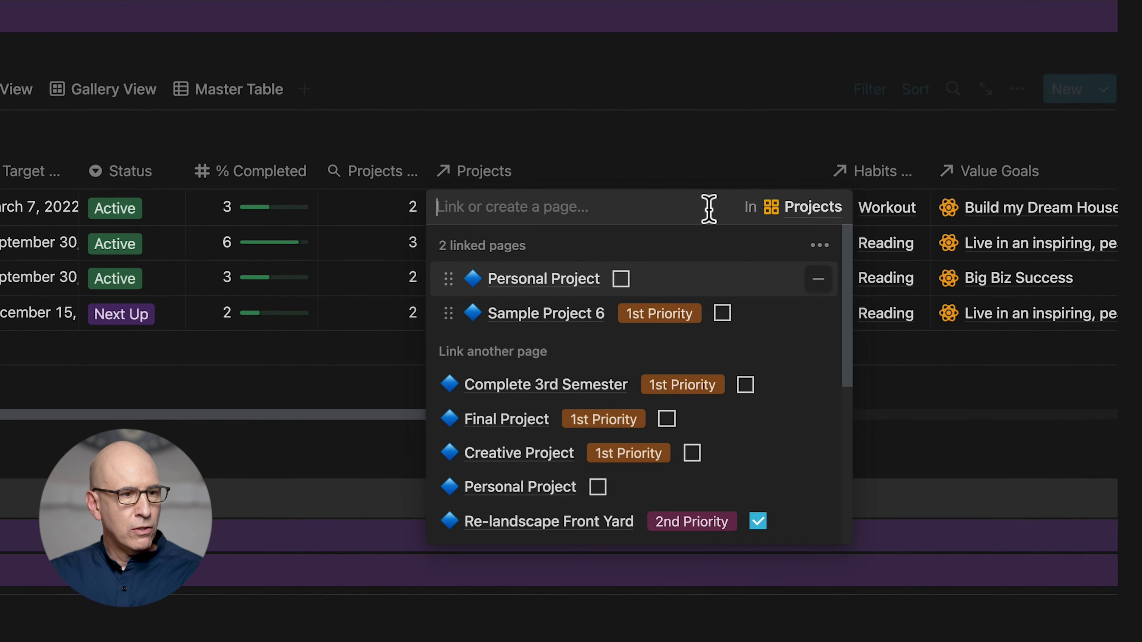
key(Escape)
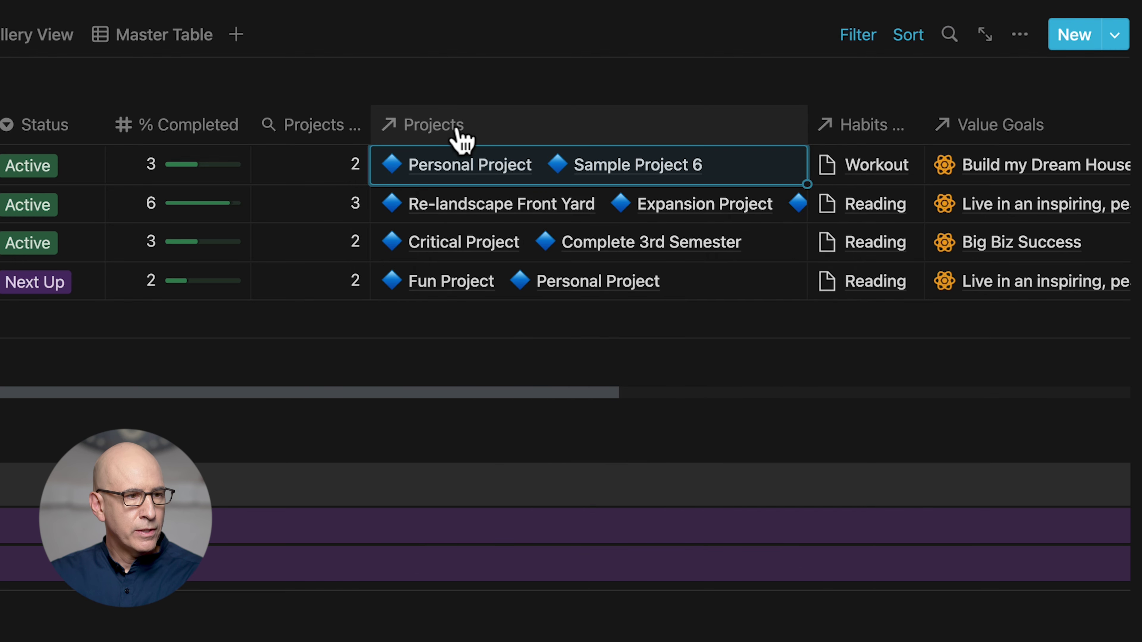
click(458, 128)
key(Escape)
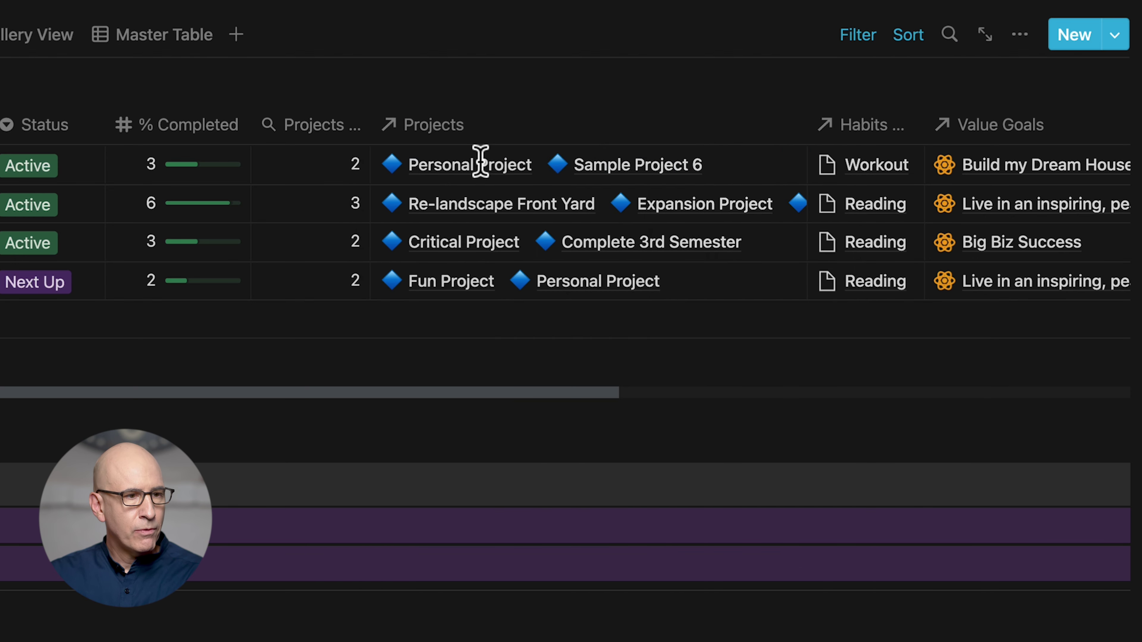
click(470, 167)
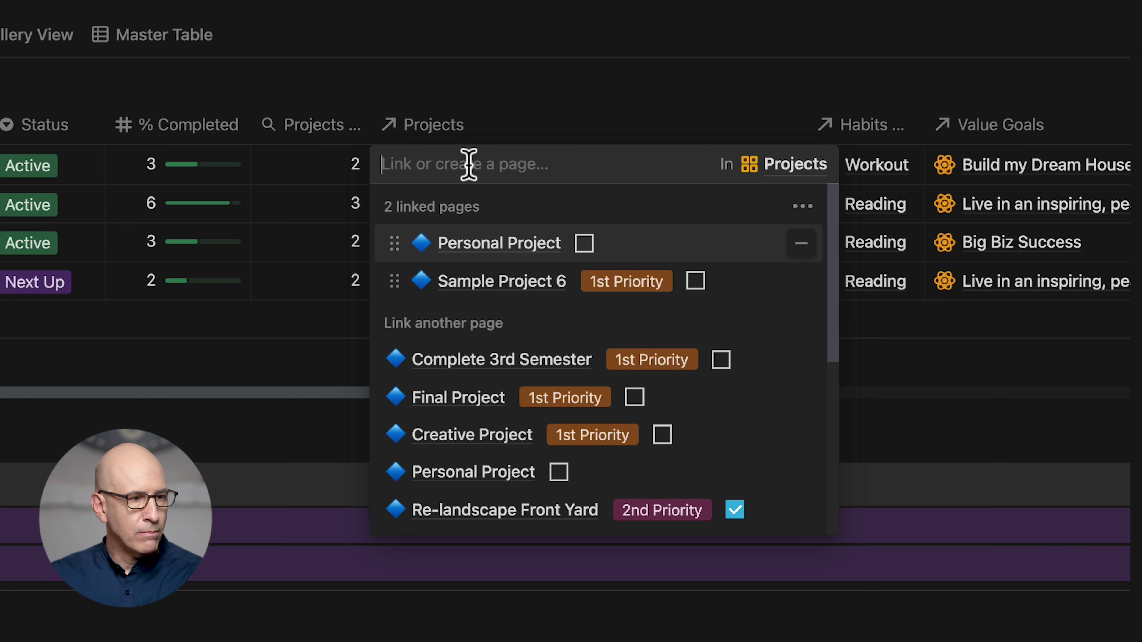
key(Escape)
click(477, 173)
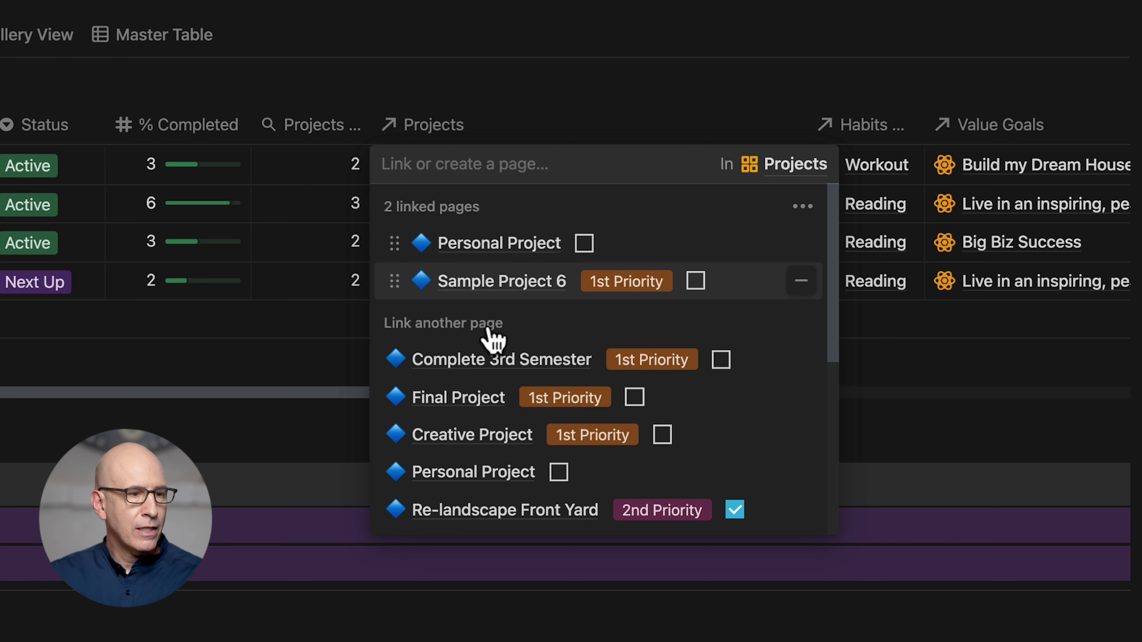
scroll(490, 338, down, 5)
scroll(495, 338, up, 5)
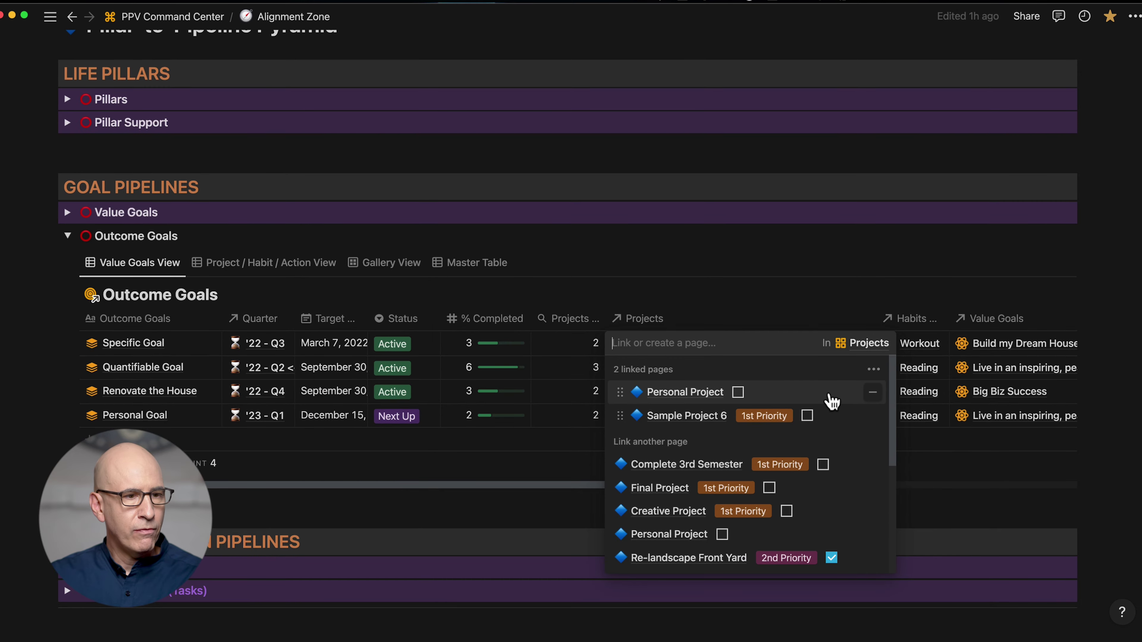
click(692, 213)
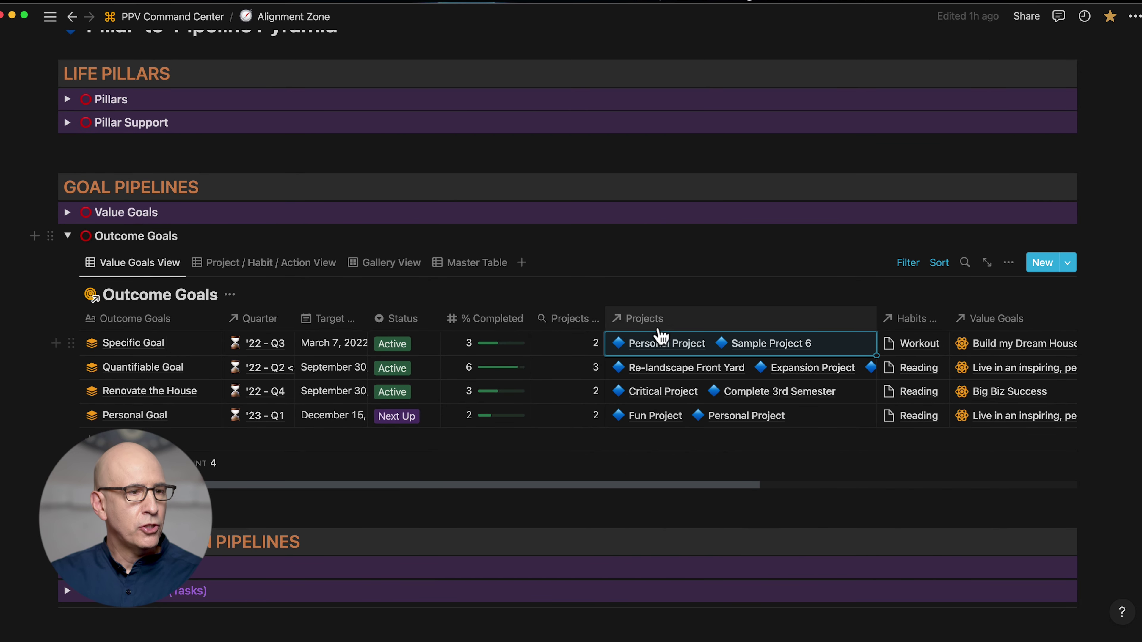
Step: Clear Specific Goal's Projects relation and link Complete 3rd Semester and Creative Project
click(664, 346)
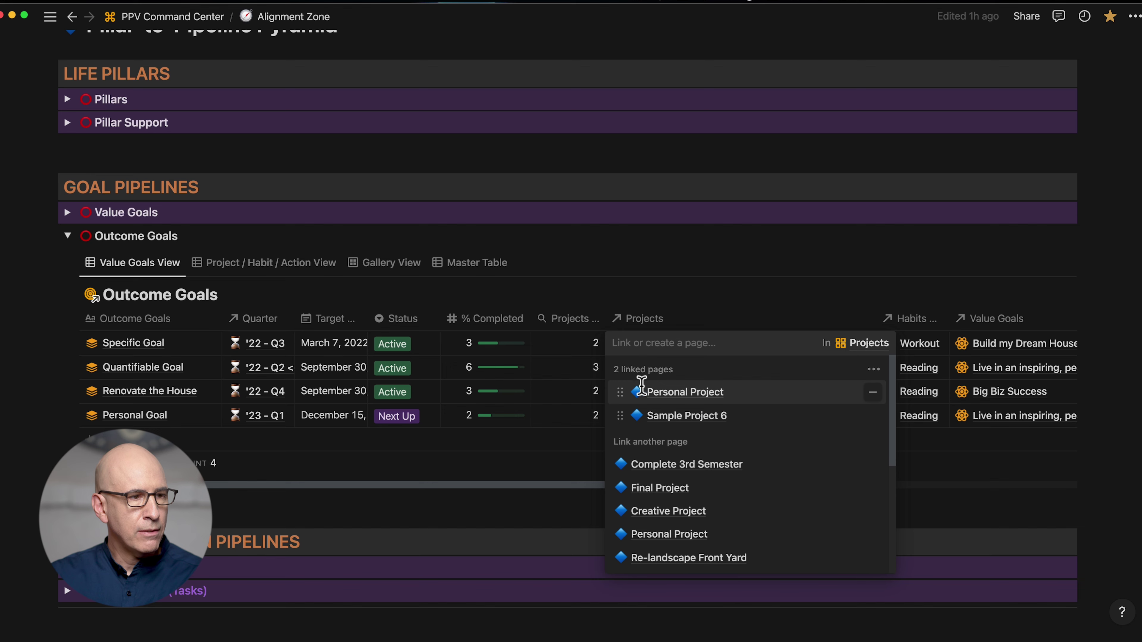
key(Escape)
key(BackSpace)
click(658, 351)
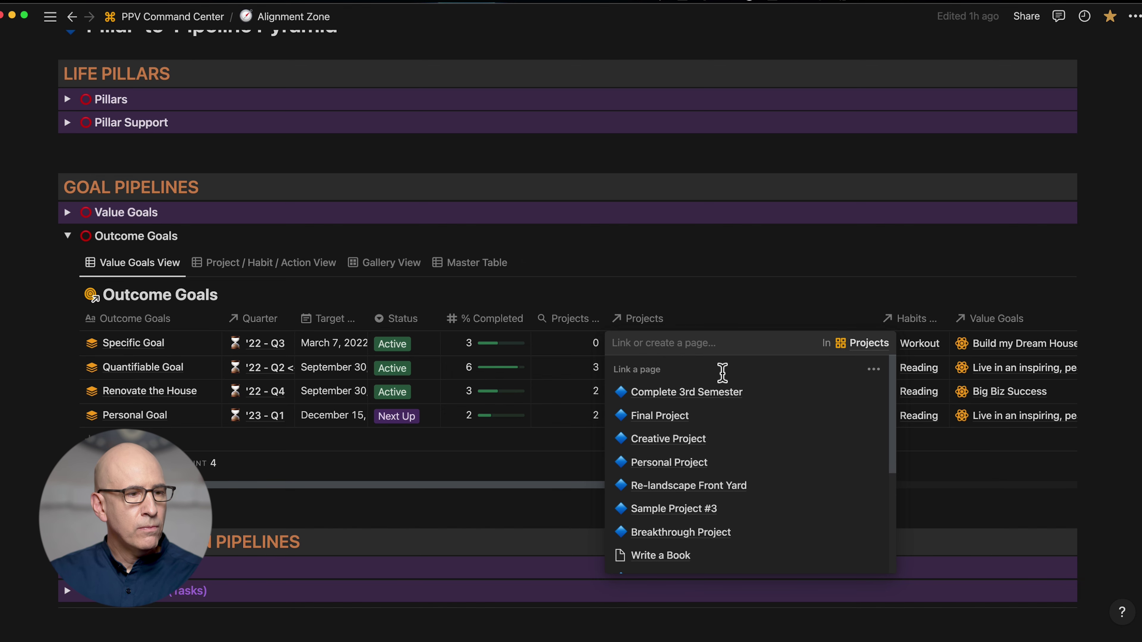
click(670, 391)
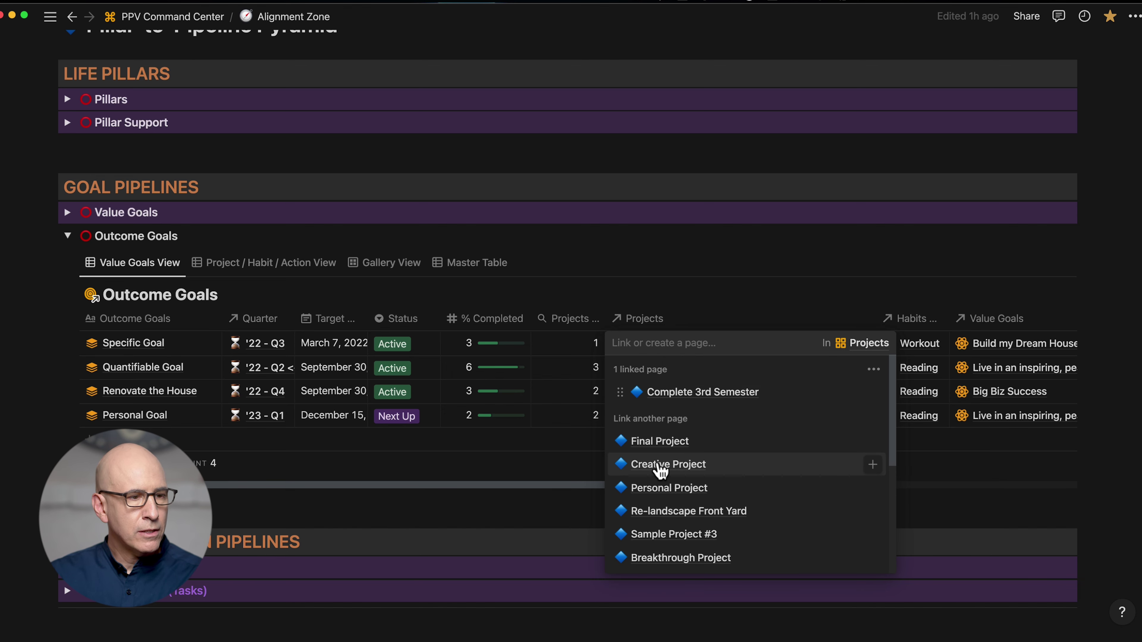
click(658, 466)
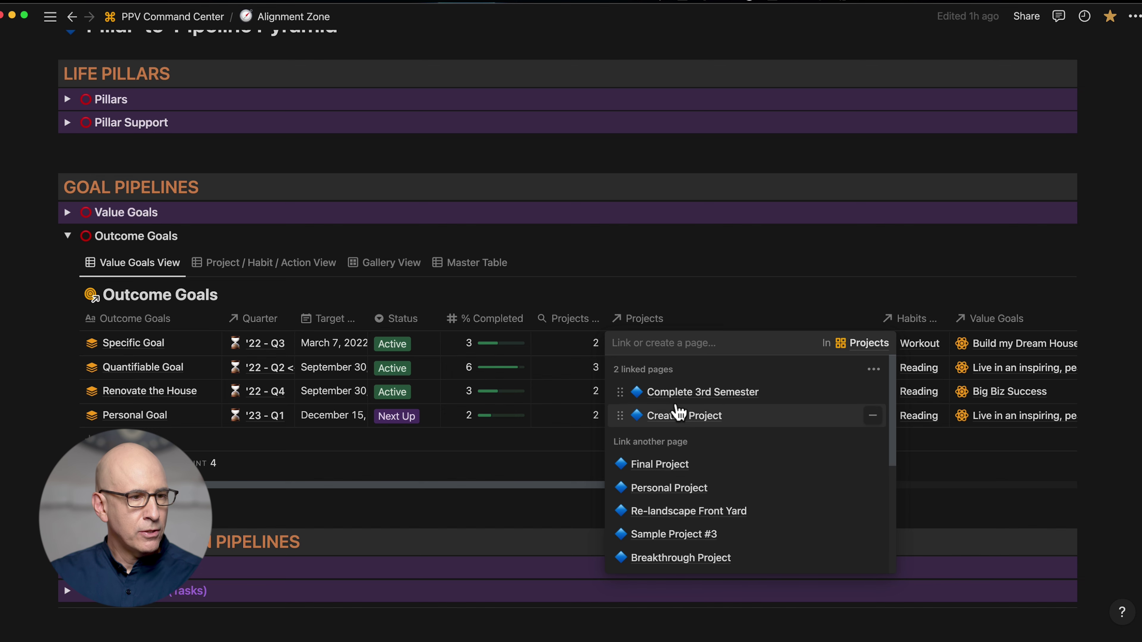
Step: Show the Active and Status properties beside each project in the Projects relation picker
scroll(676, 500, down, 3)
scroll(856, 404, up, 3)
click(873, 371)
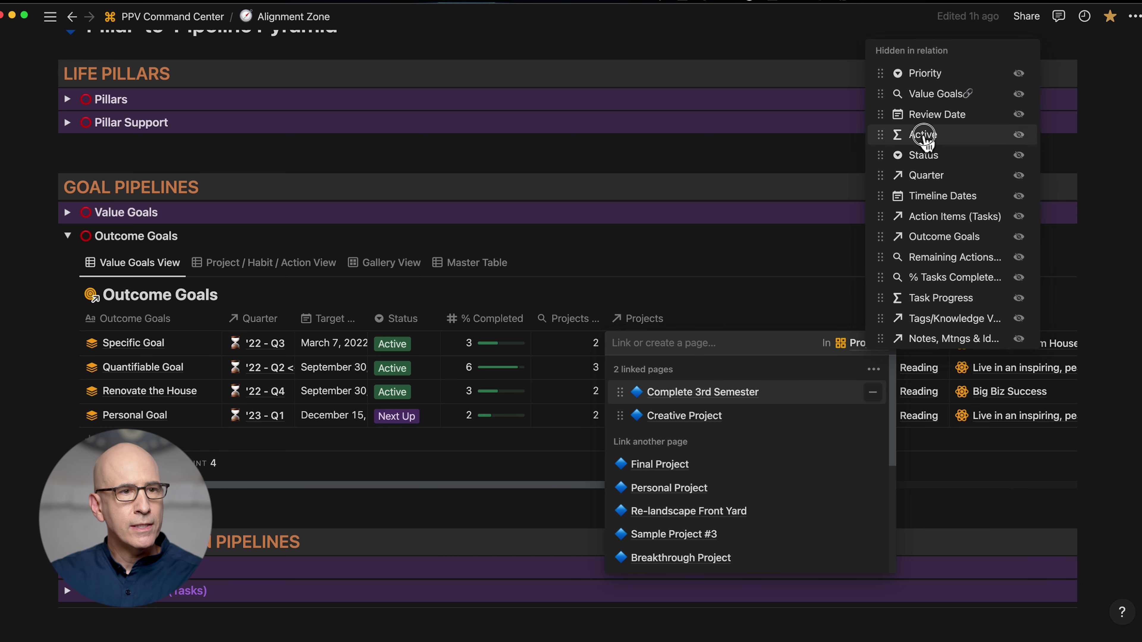
click(1019, 135)
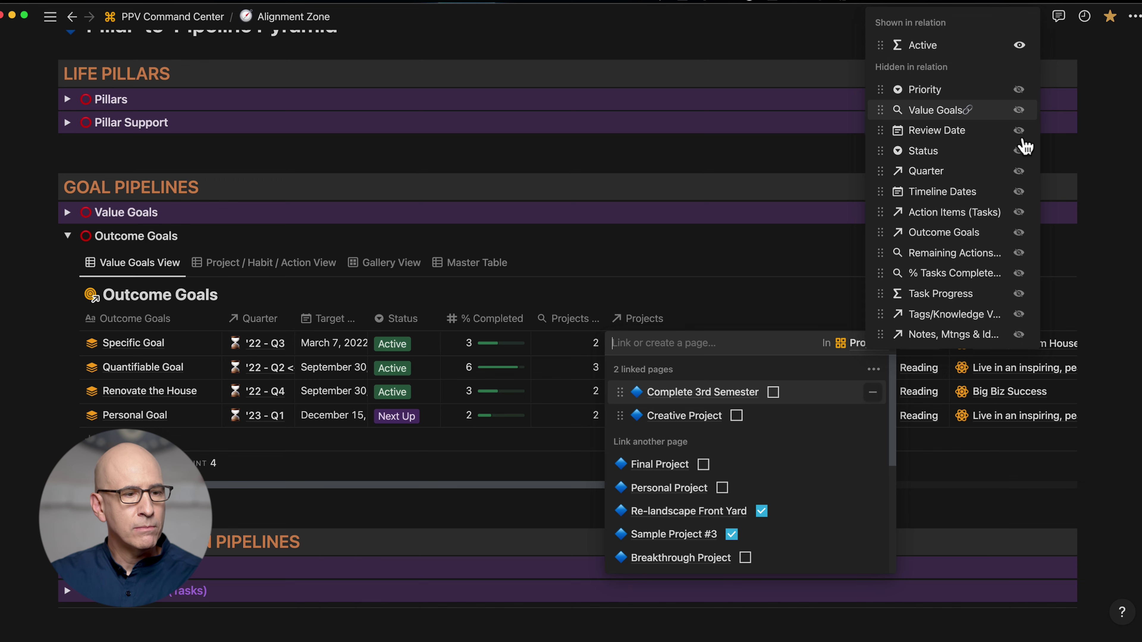
click(1020, 151)
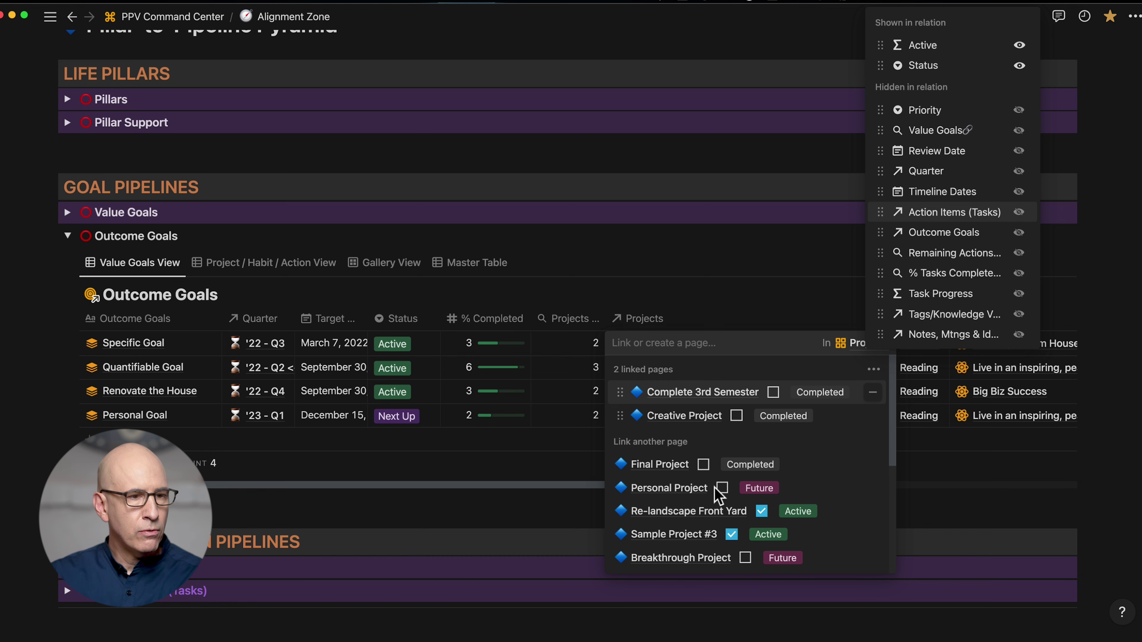
Step: Link Final Project to Specific Goal as well and close the relation picker
click(659, 465)
click(656, 465)
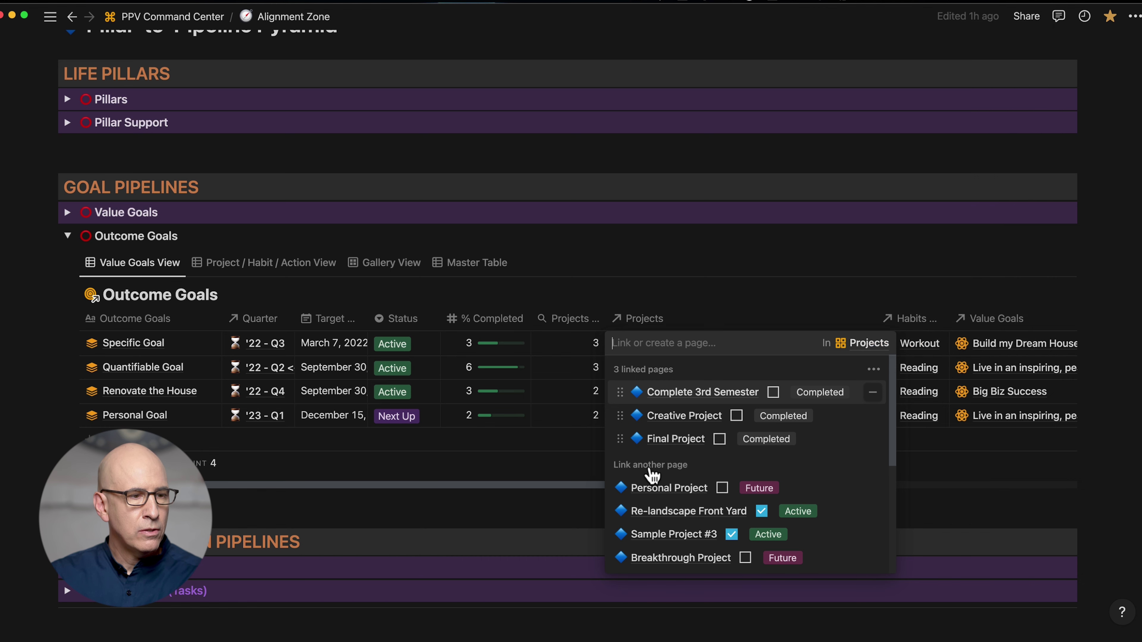
key(Escape)
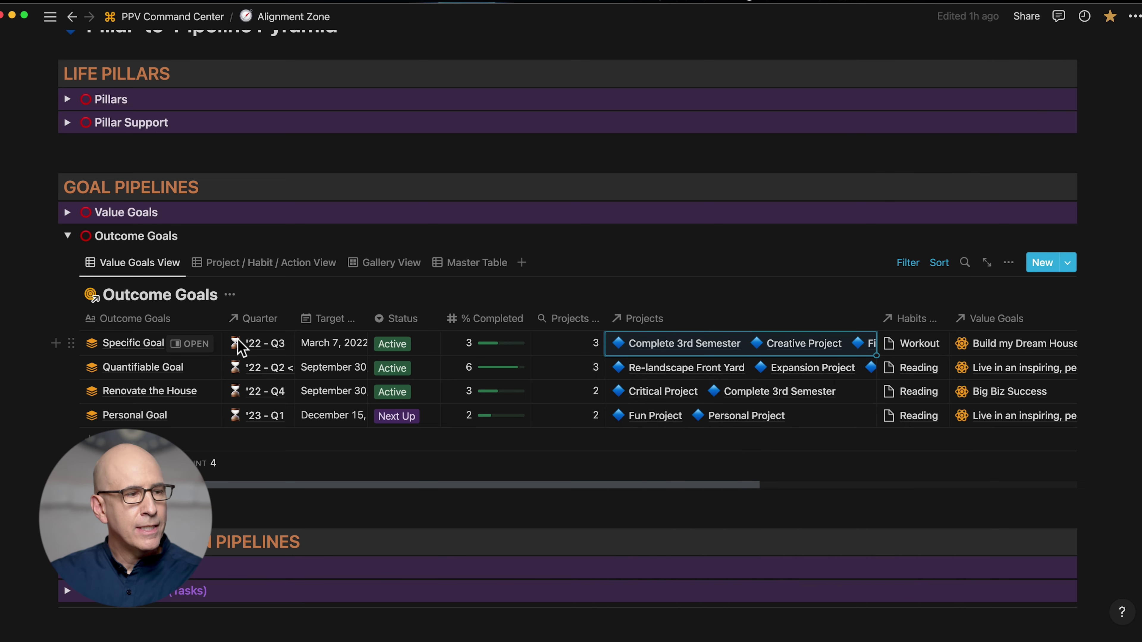
Step: Open Specific Goal in the side peek, widen the pane to view its Projects relation, and close it
click(191, 344)
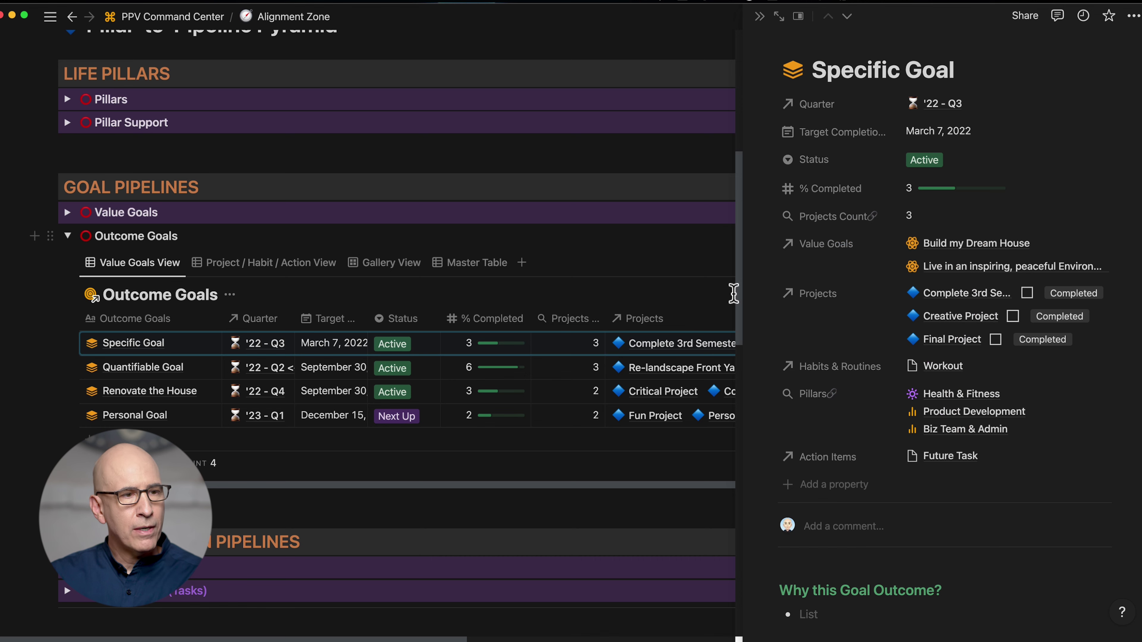
drag(743, 292, 656, 293)
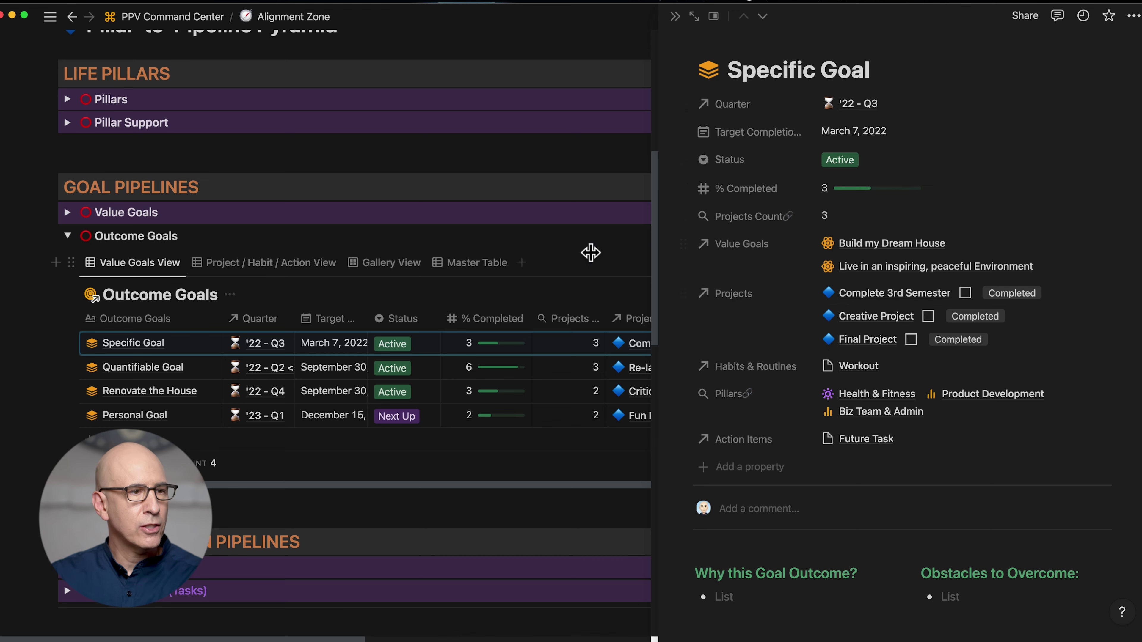
click(589, 252)
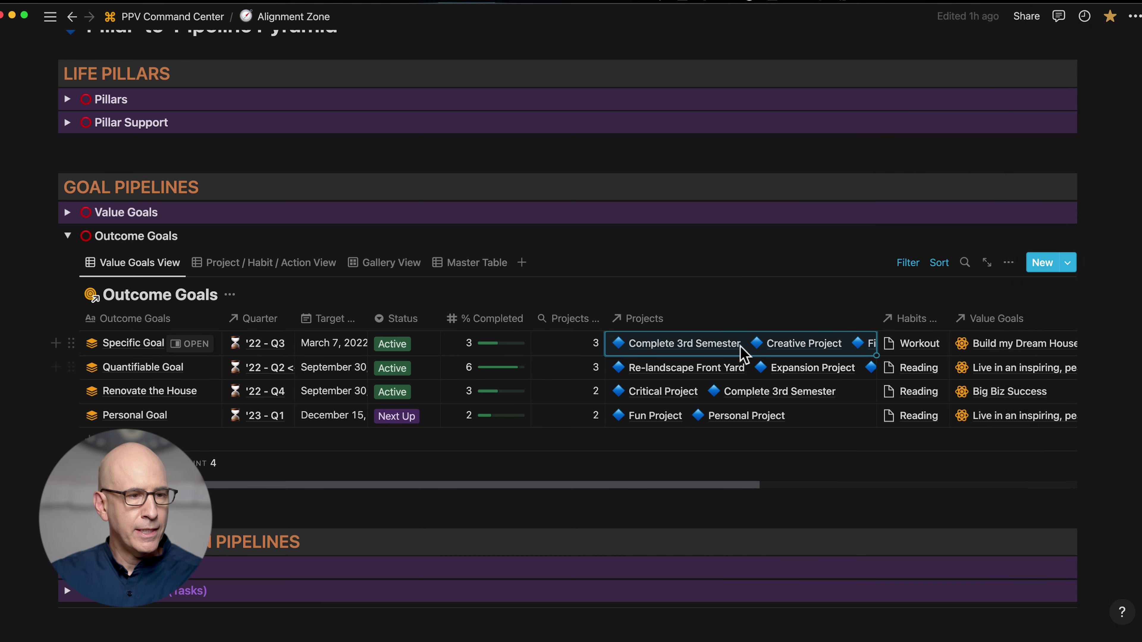
Step: Hide the Status and Active properties in Specific Goal's Projects relation picker and close it
click(724, 349)
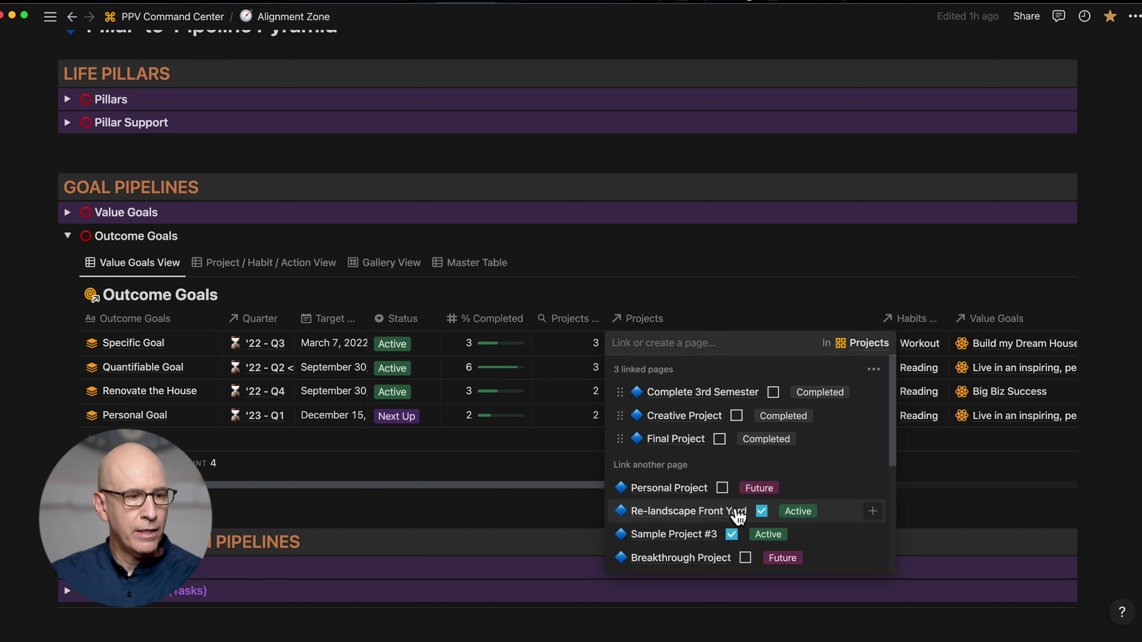
scroll(765, 472, down, 2)
scroll(810, 436, up, 3)
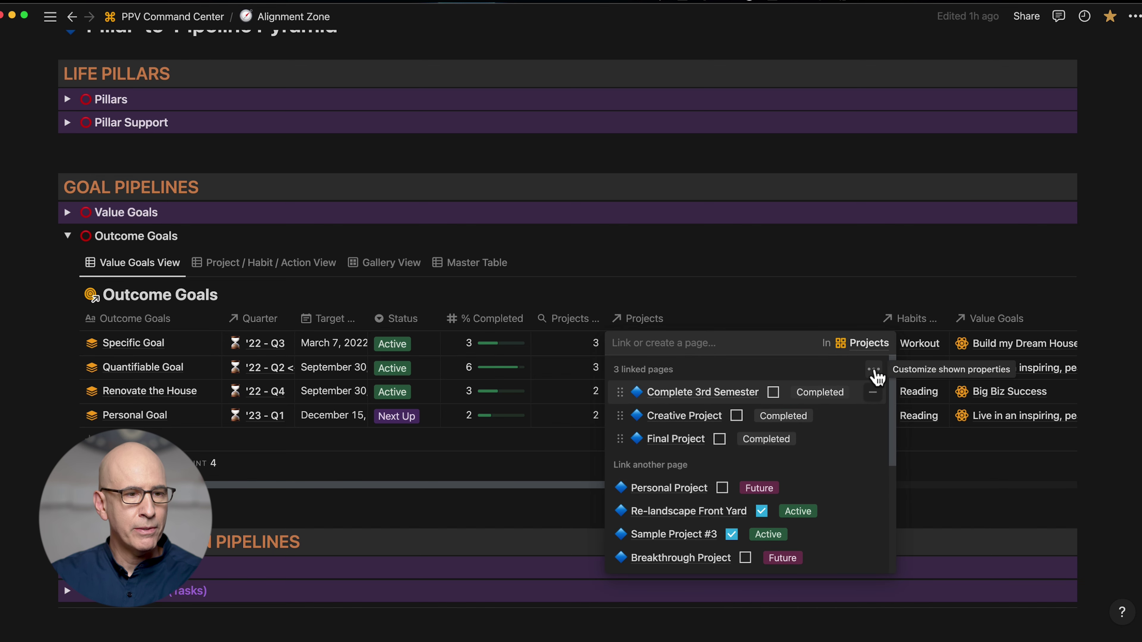
click(873, 370)
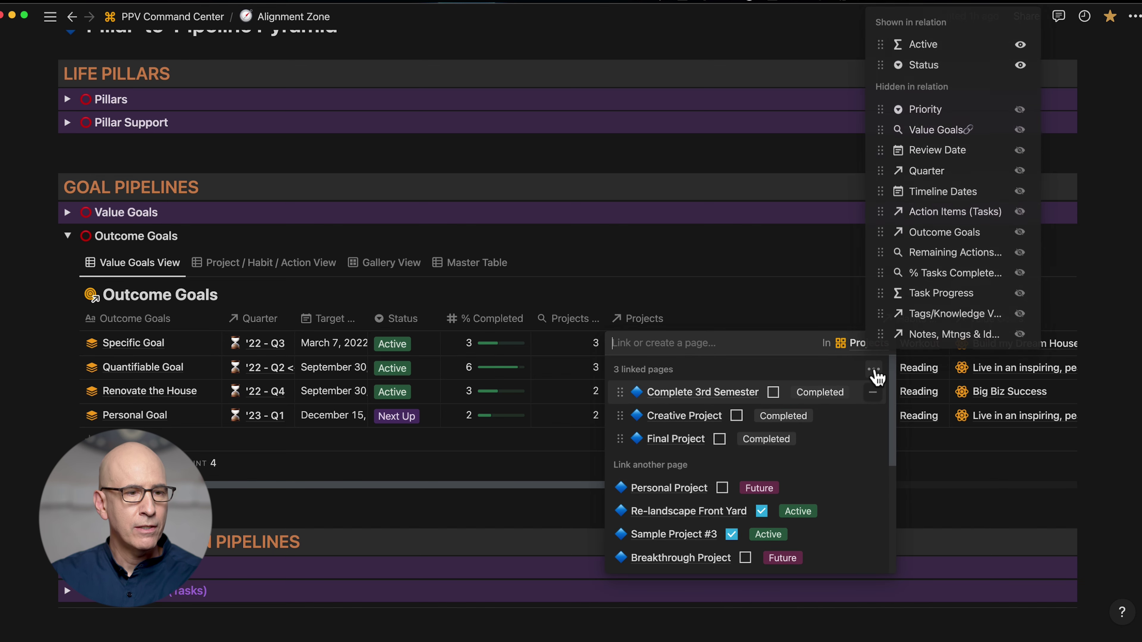
click(1020, 65)
click(1020, 49)
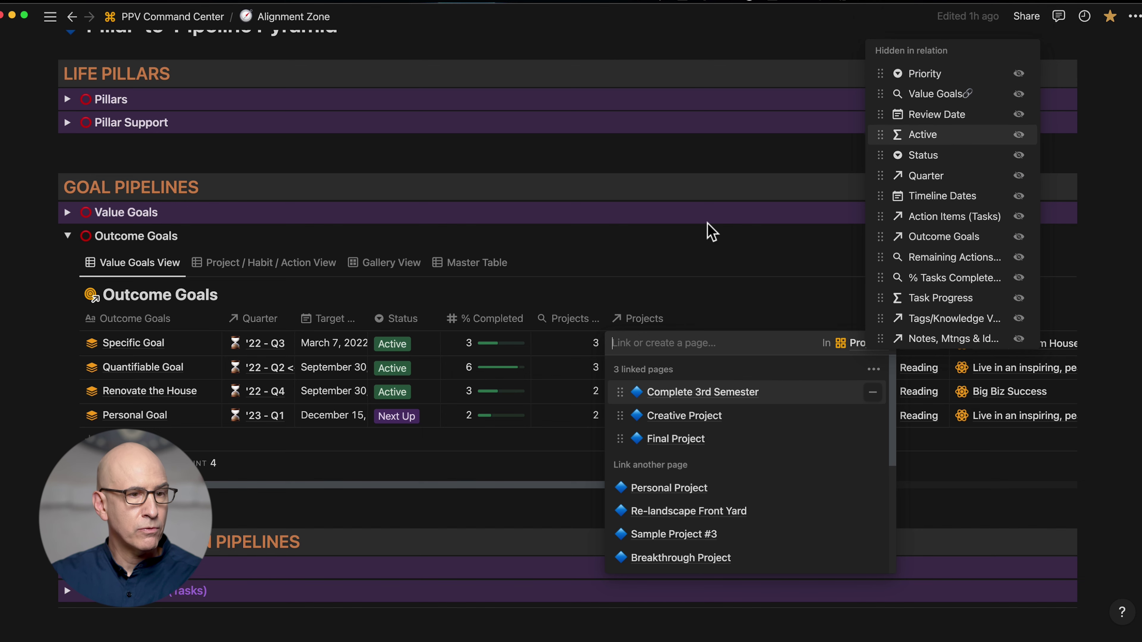
click(712, 231)
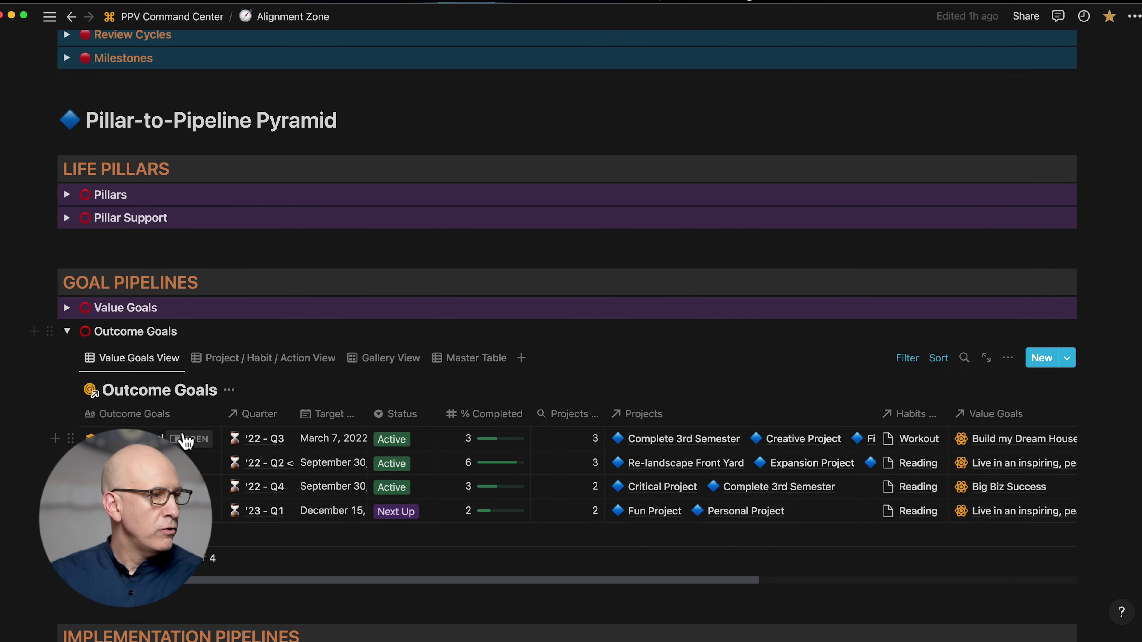
Step: Open Specific Goal as a full page and bring its Projects relation property into view
click(195, 445)
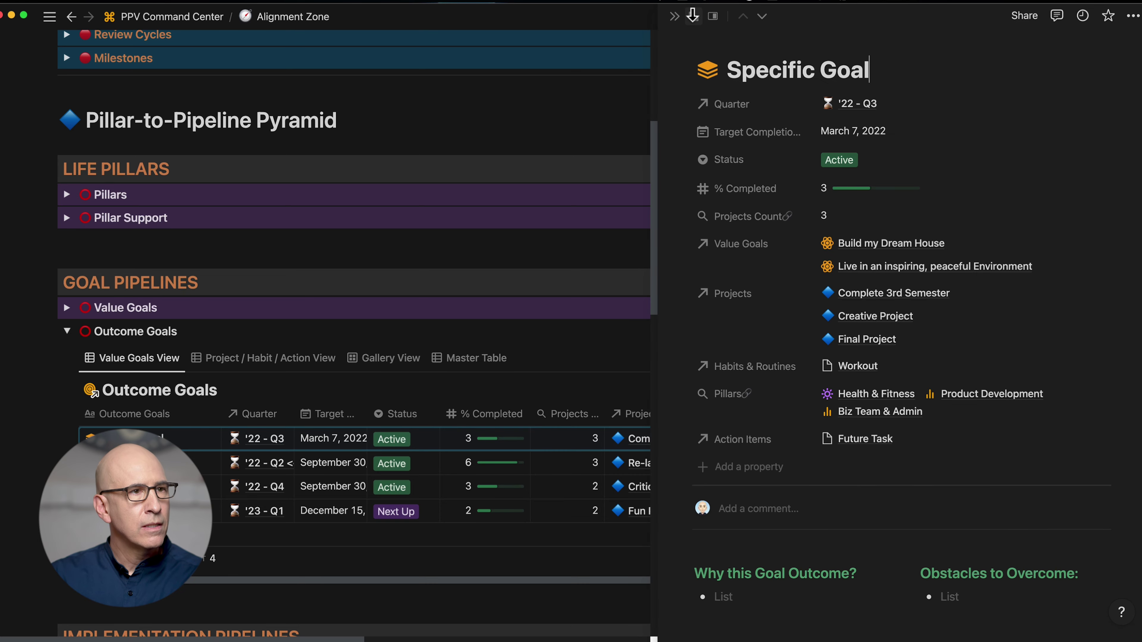
click(695, 17)
scroll(485, 293, down, 7)
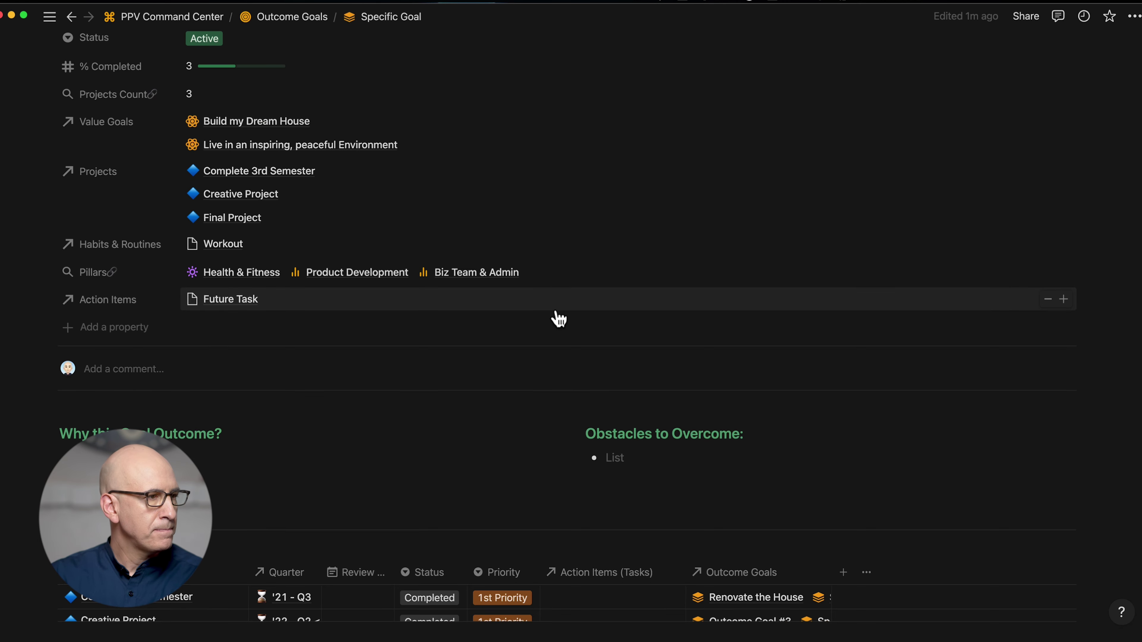
scroll(556, 317, up, 1)
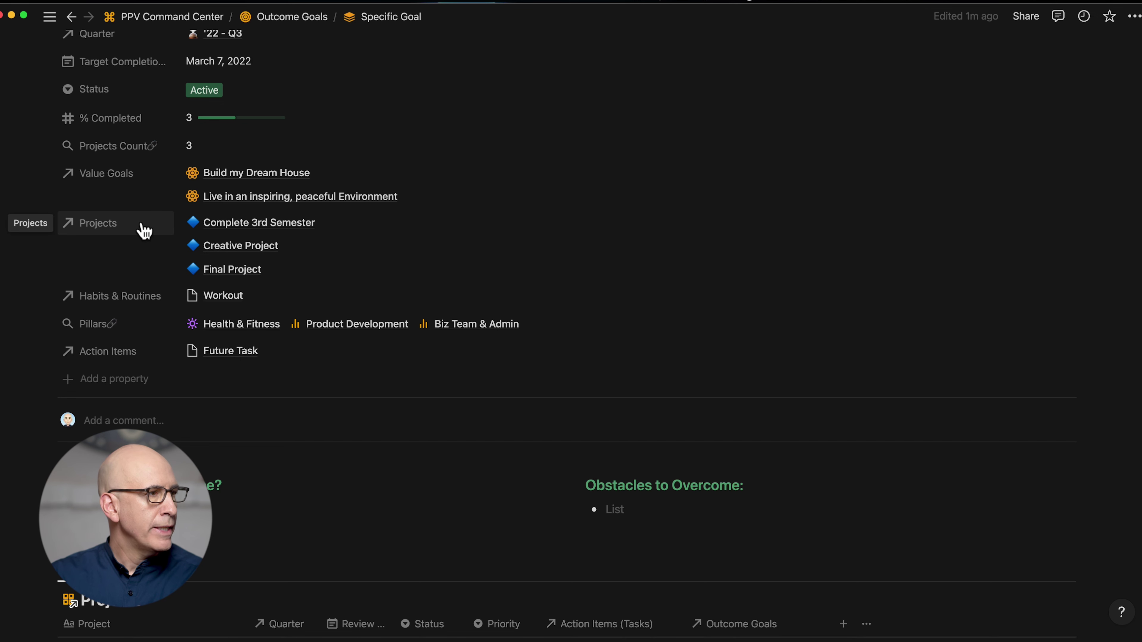
Step: Try showing the Projects relation as Minimal on the Specific Goal page and undo the change
click(44, 223)
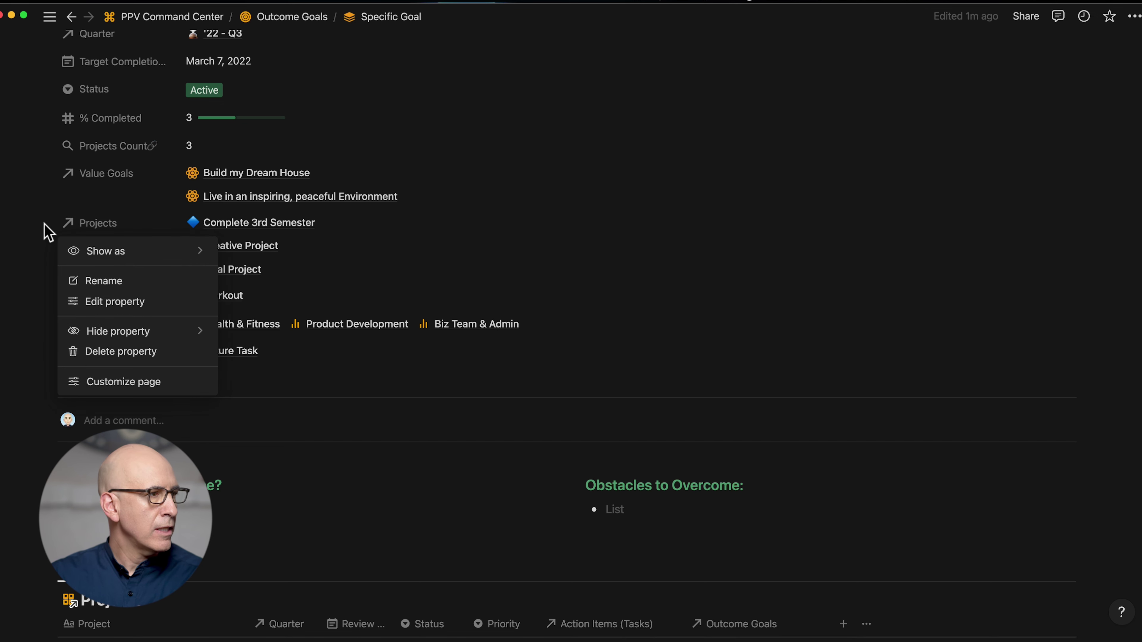
mouse_move(113, 250)
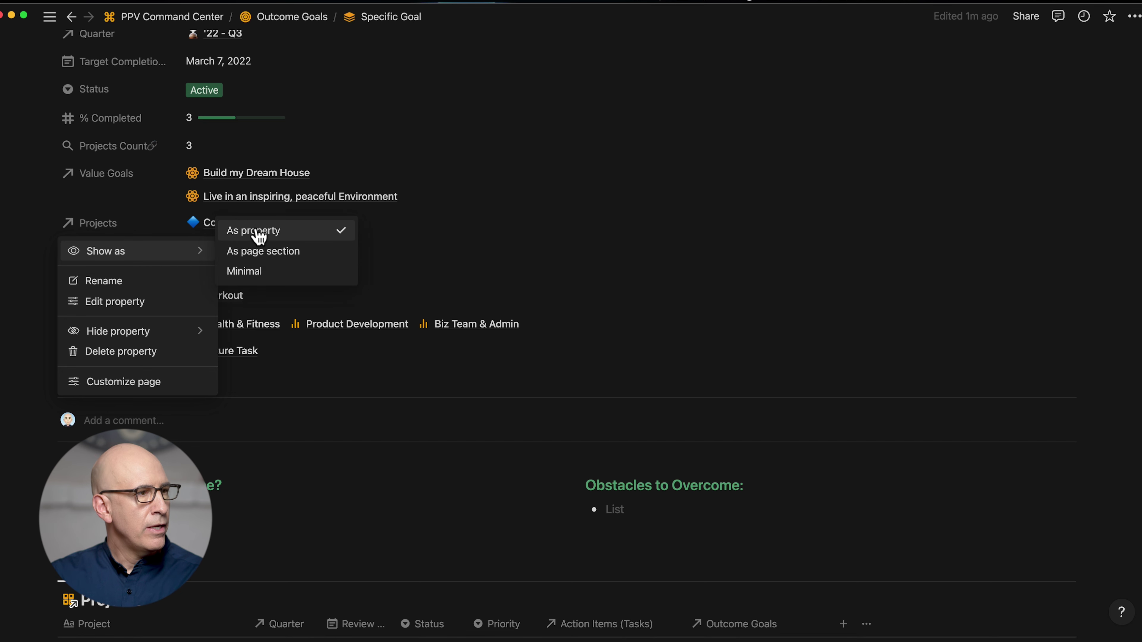
click(249, 272)
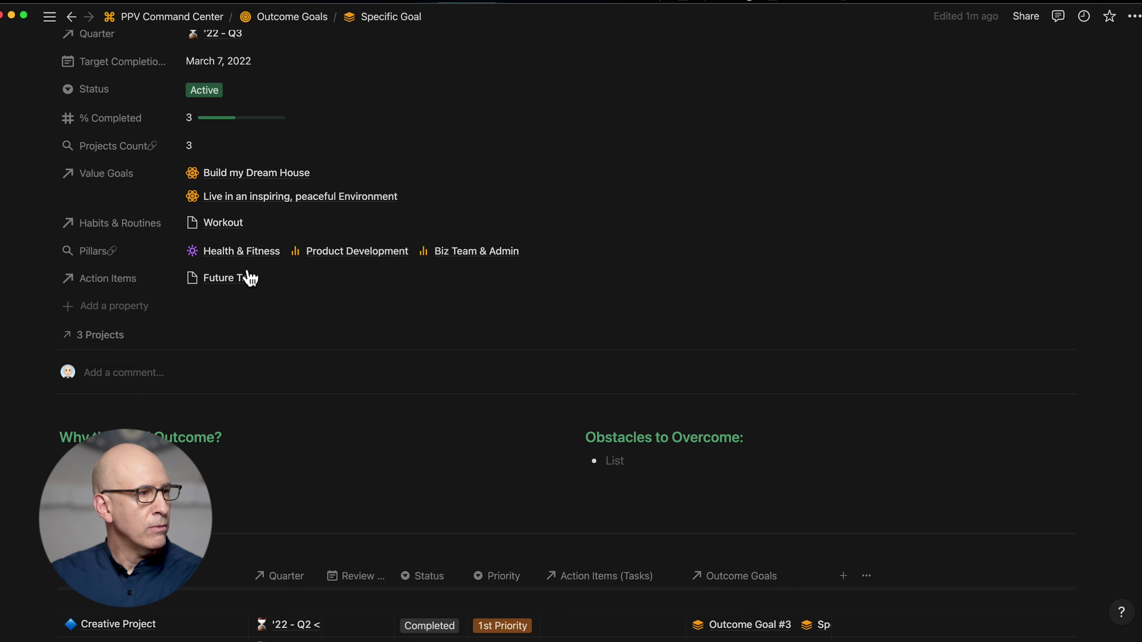
key(super+z)
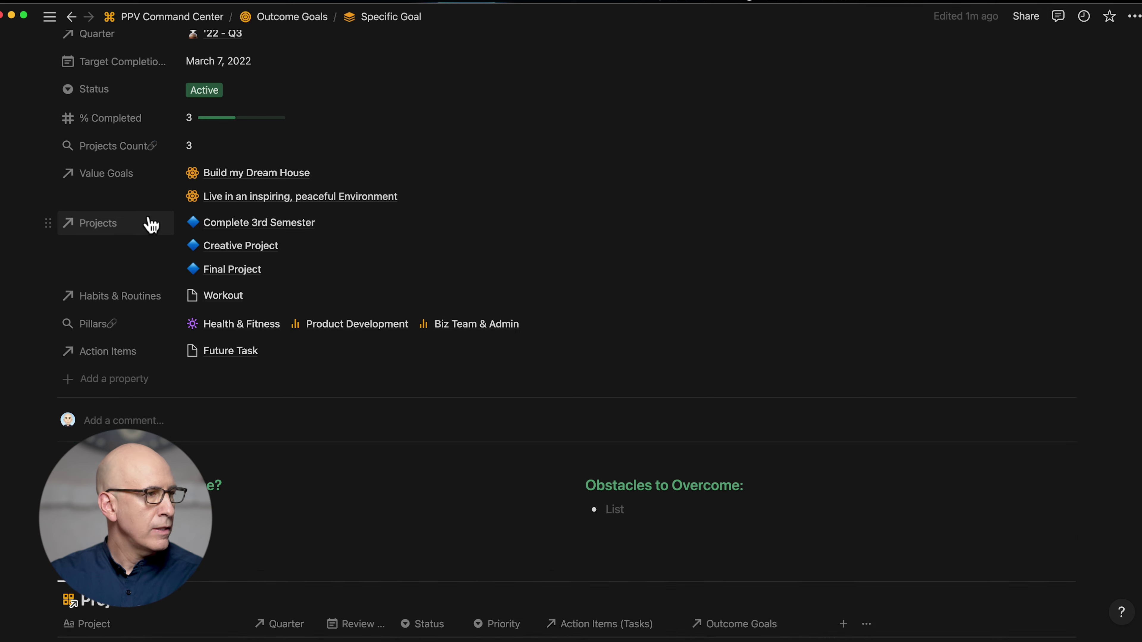
Step: Show the Projects relation as a page section on the Specific Goal page
click(49, 224)
mouse_move(124, 329)
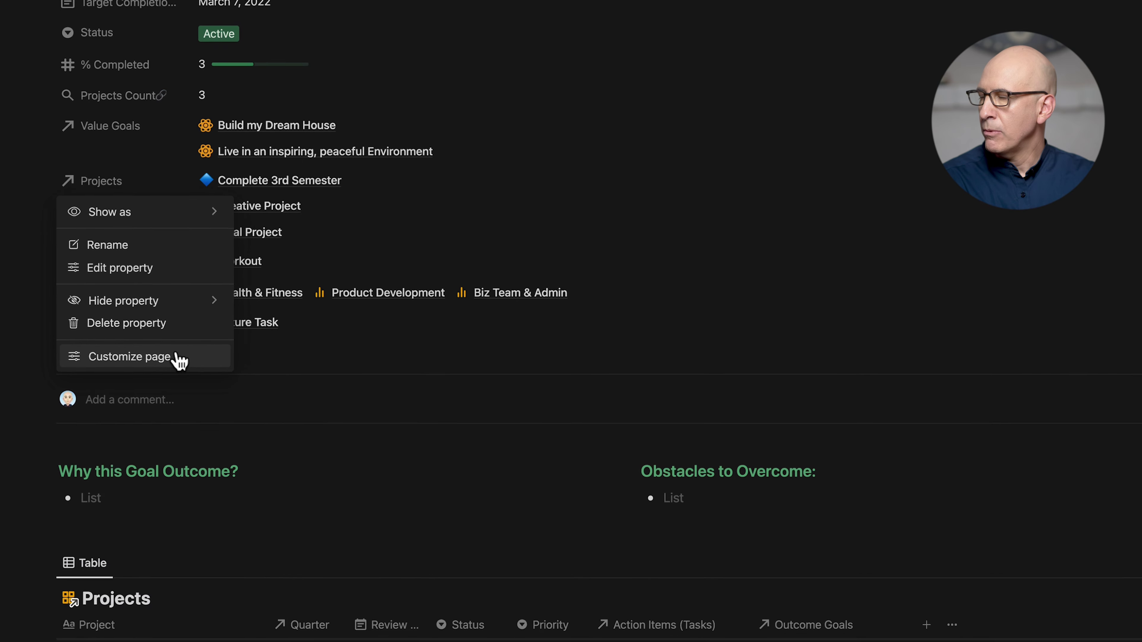
mouse_move(124, 214)
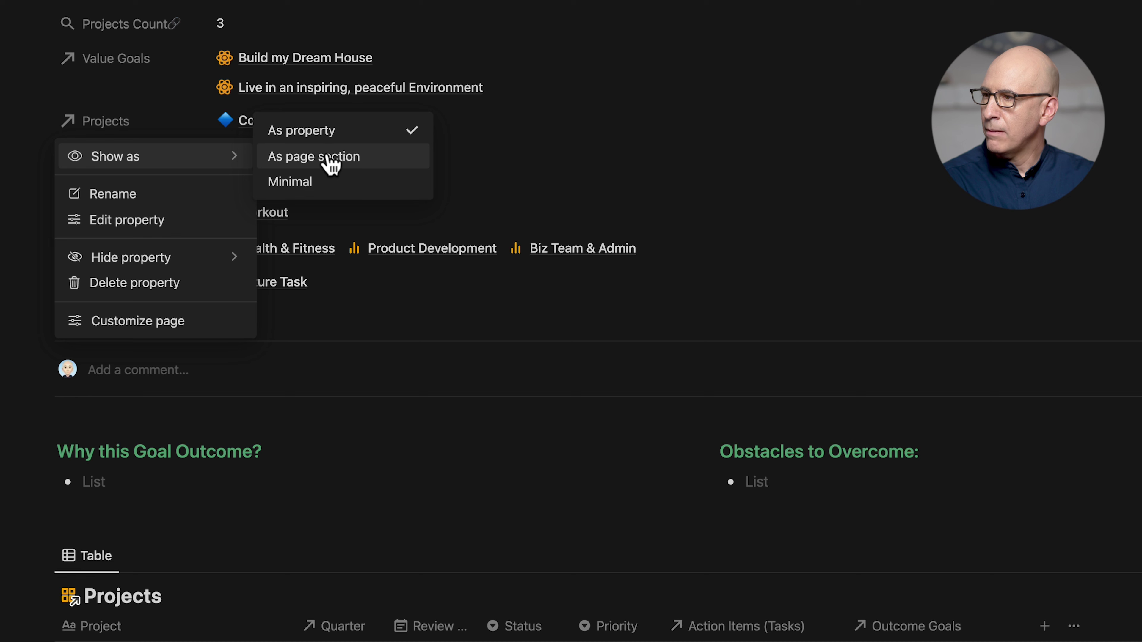
click(327, 156)
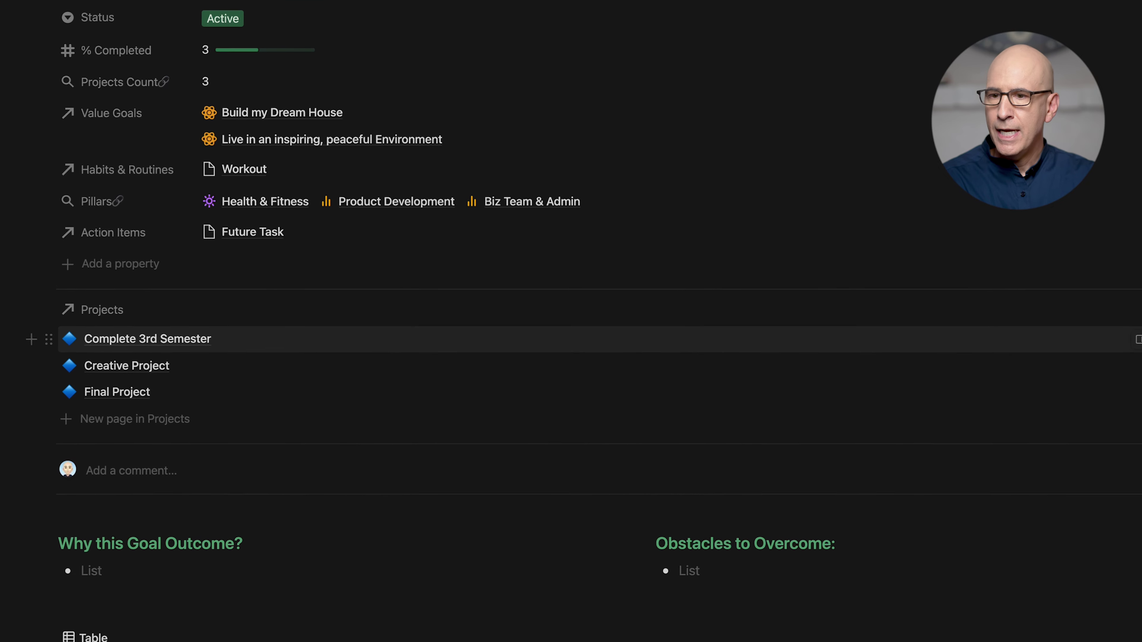
Step: Show the Status and Active properties for the related projects in the Projects page section of Specific Goal
click(1117, 316)
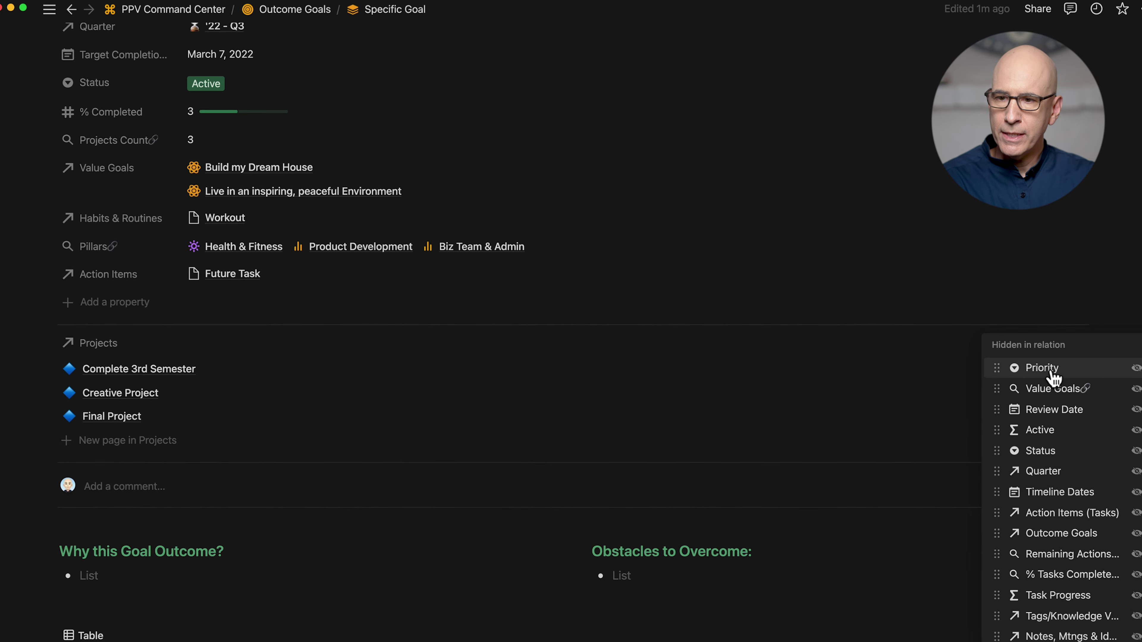
click(1134, 451)
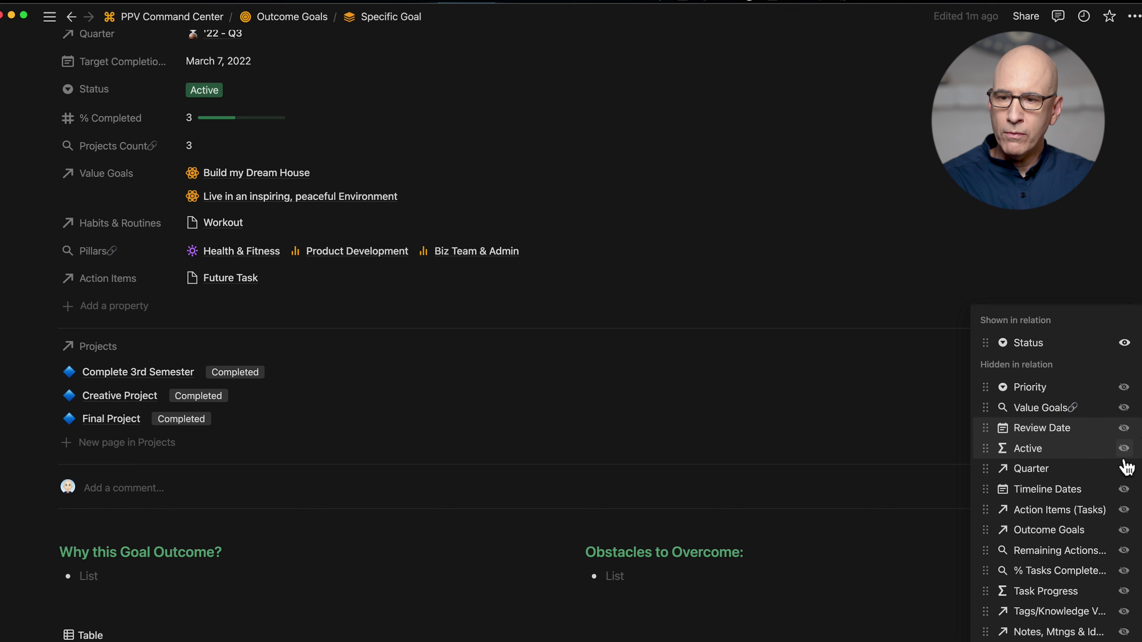
click(1125, 452)
key(Escape)
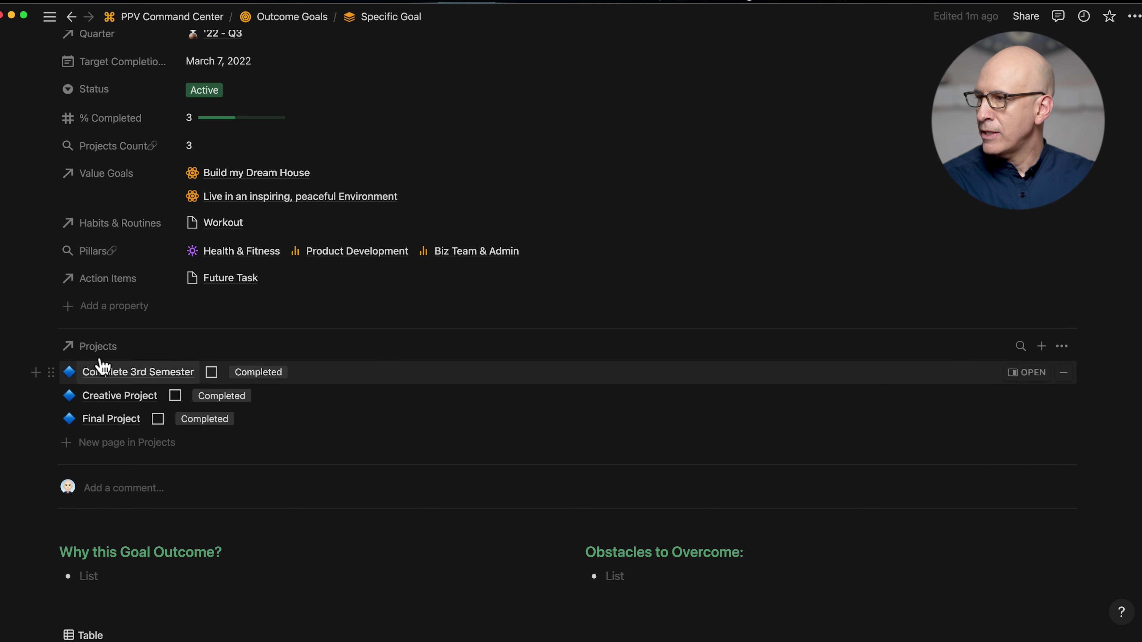
Step: Compare the Projects page section with the properties above it and the Projects table below on the Specific Goal page
scroll(171, 288, up, 5)
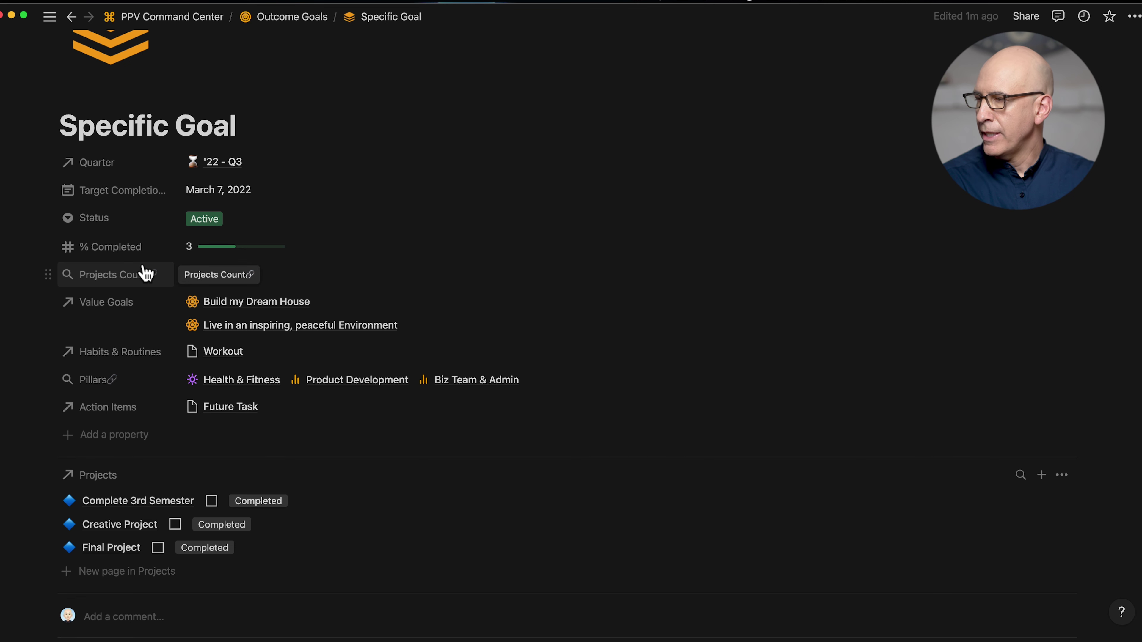
scroll(977, 543, down, 3)
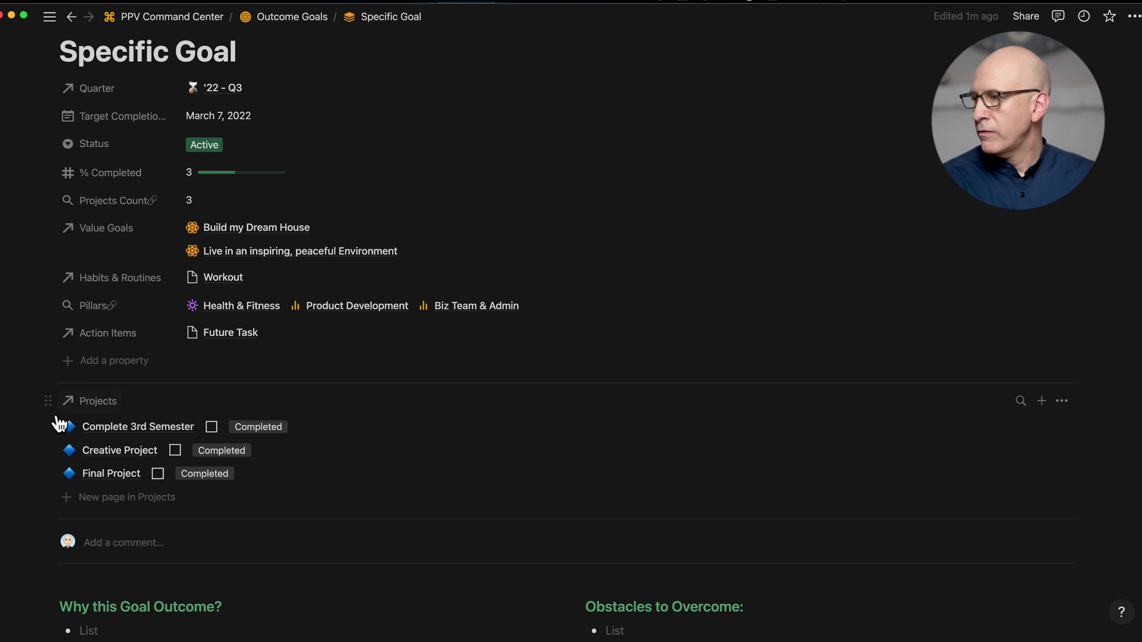
scroll(90, 351, down, 5)
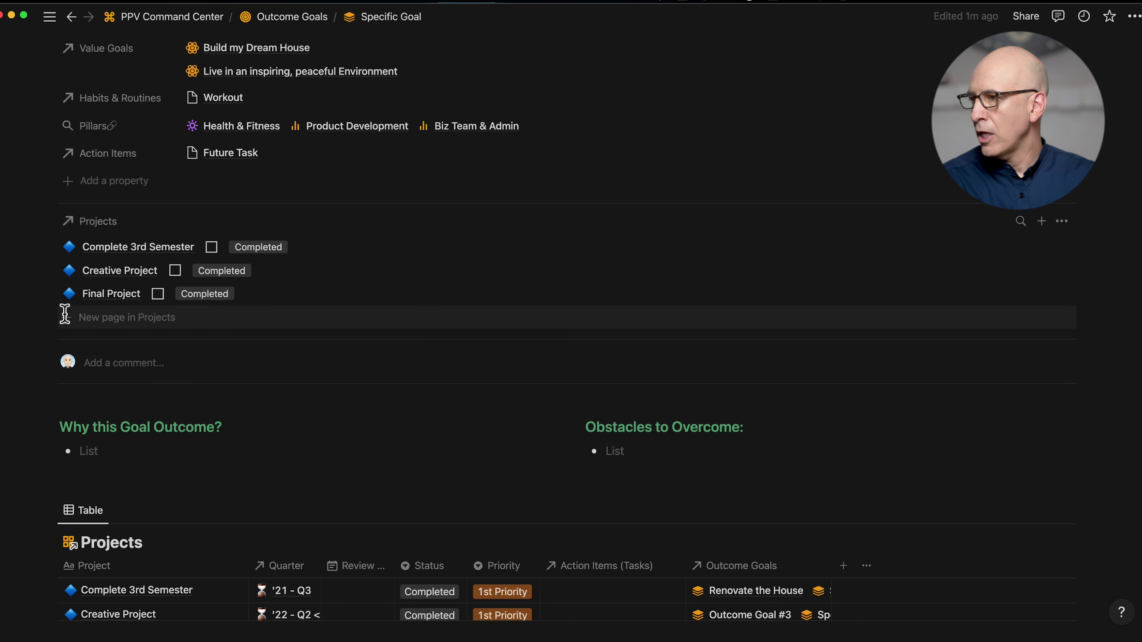
scroll(499, 512, up, 6)
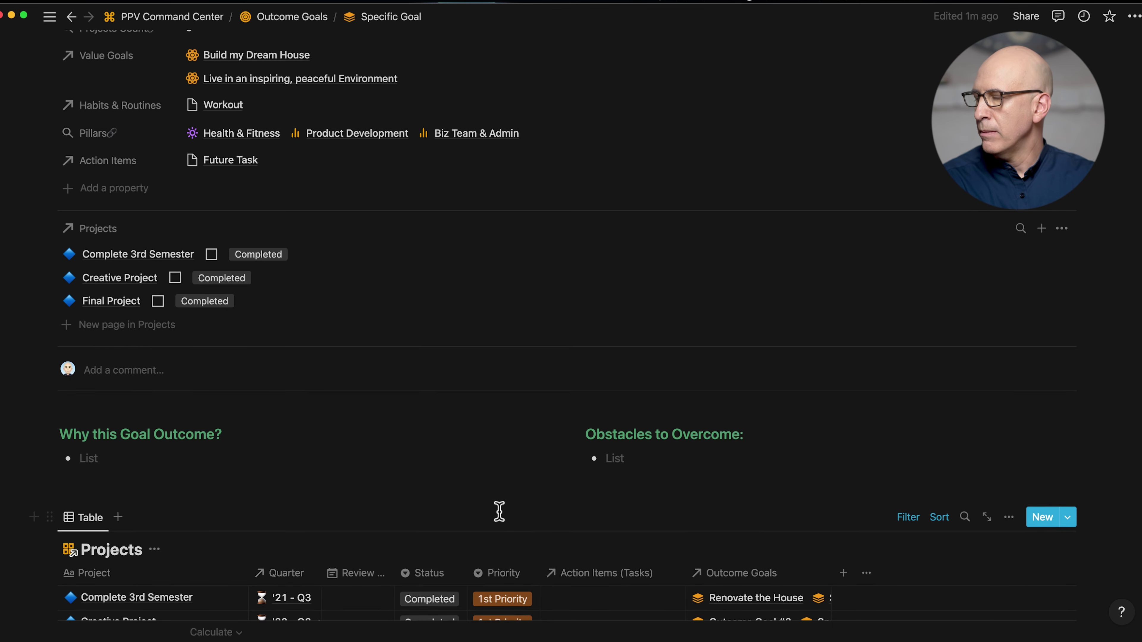
scroll(499, 516, down, 2)
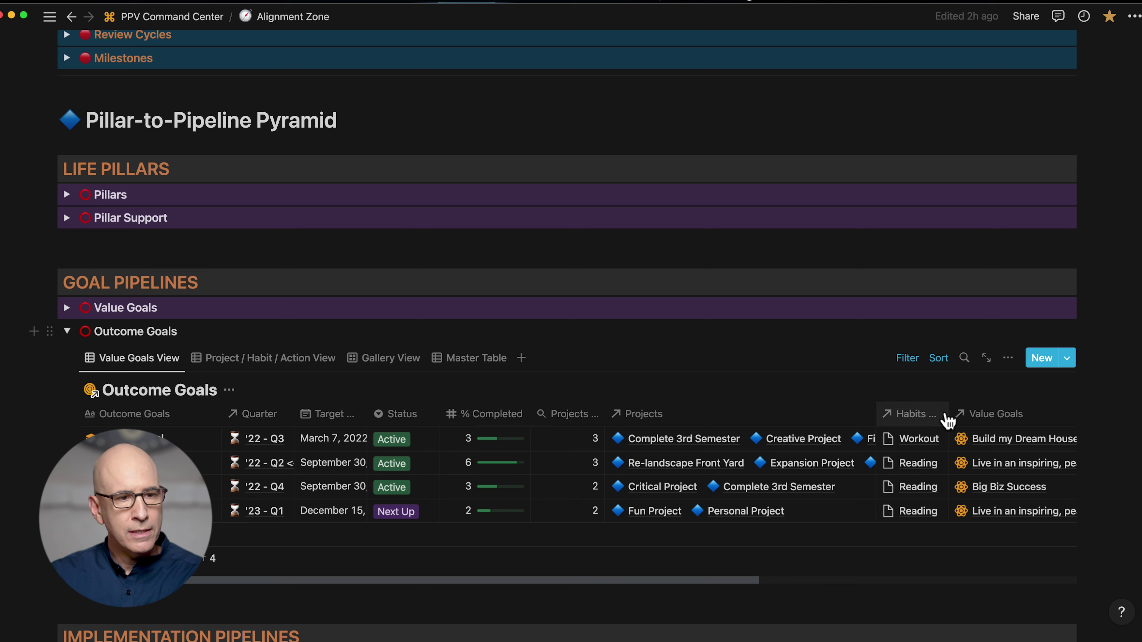
Step: Widen the Habits & Routines column slightly in the Outcome Goals table on the Alignment Zone page
mouse_move(949, 408)
mouse_down()
mouse_move(1030, 401)
mouse_move(959, 401)
mouse_up()
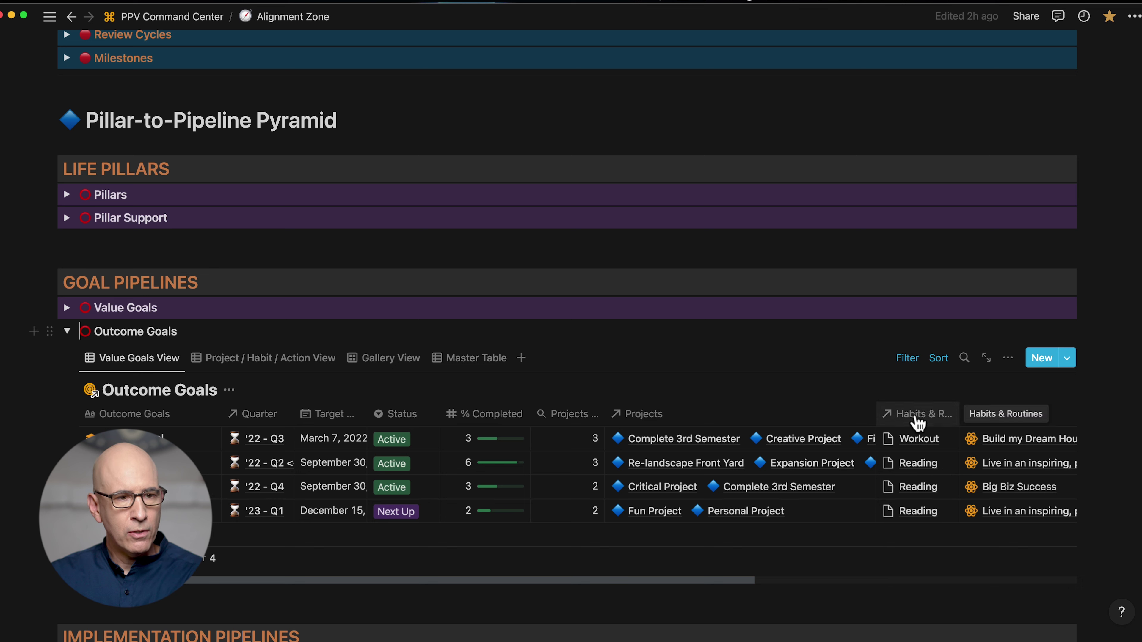
mouse_move(960, 419)
mouse_down()
mouse_move(1014, 408)
mouse_move(949, 414)
mouse_up()
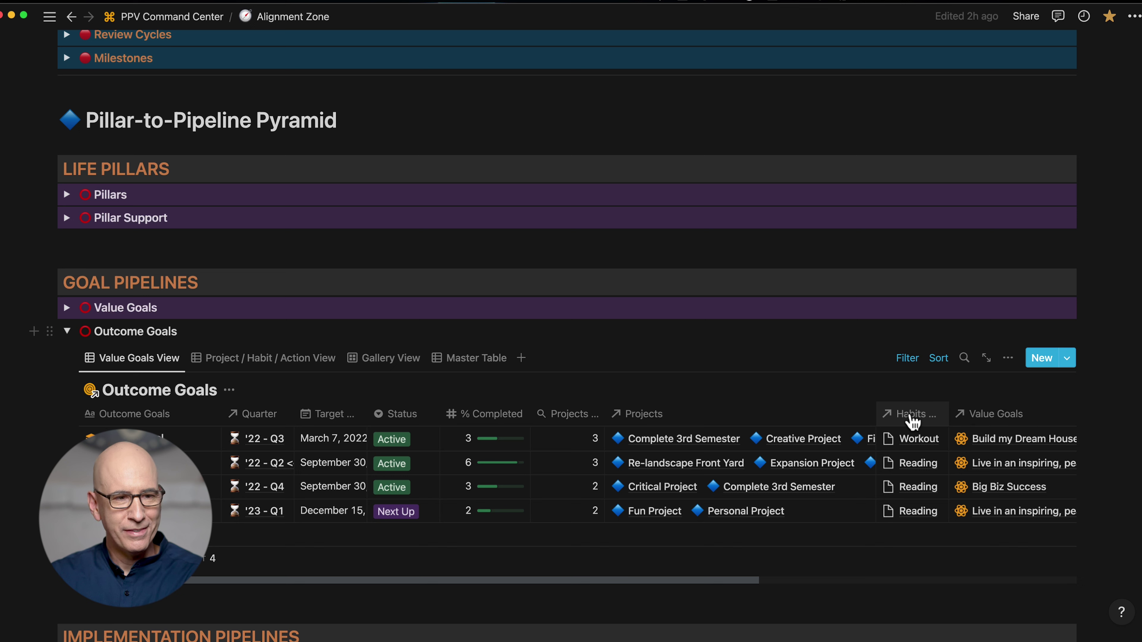
mouse_move(949, 407)
mouse_down()
mouse_move(986, 404)
mouse_move(953, 416)
mouse_up()
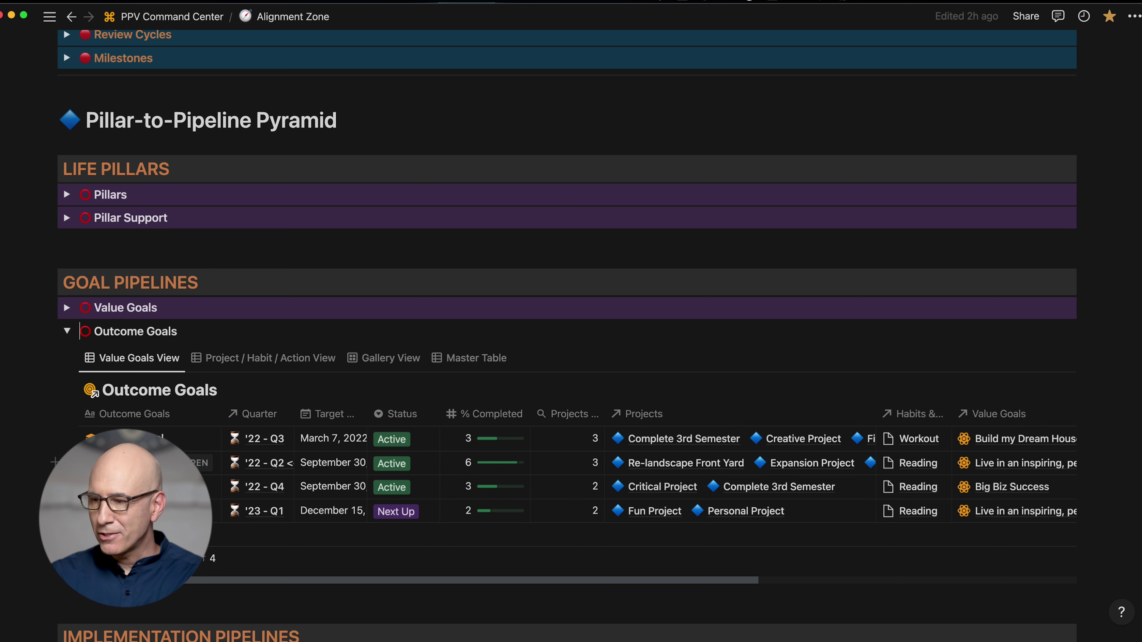
scroll(803, 324, down, 2)
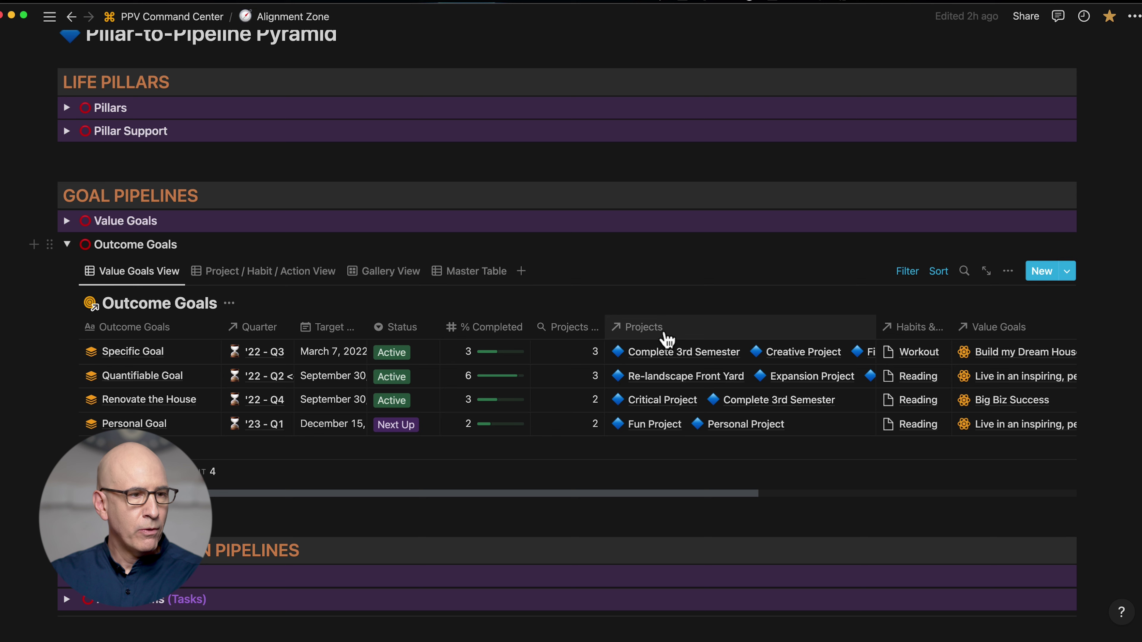
click(669, 328)
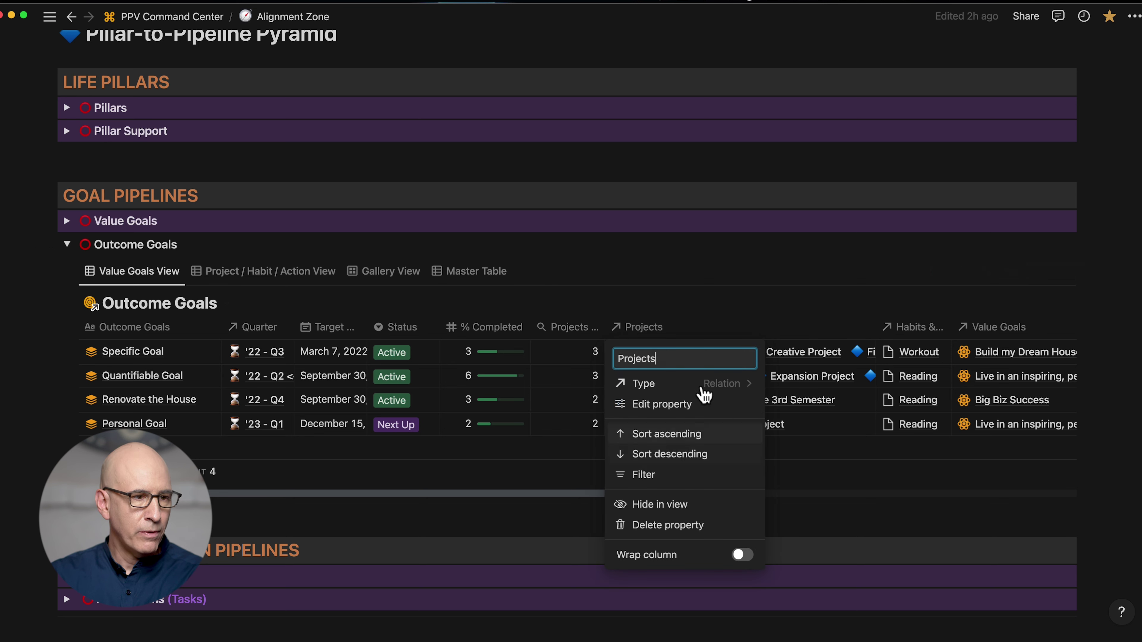
click(721, 306)
click(680, 331)
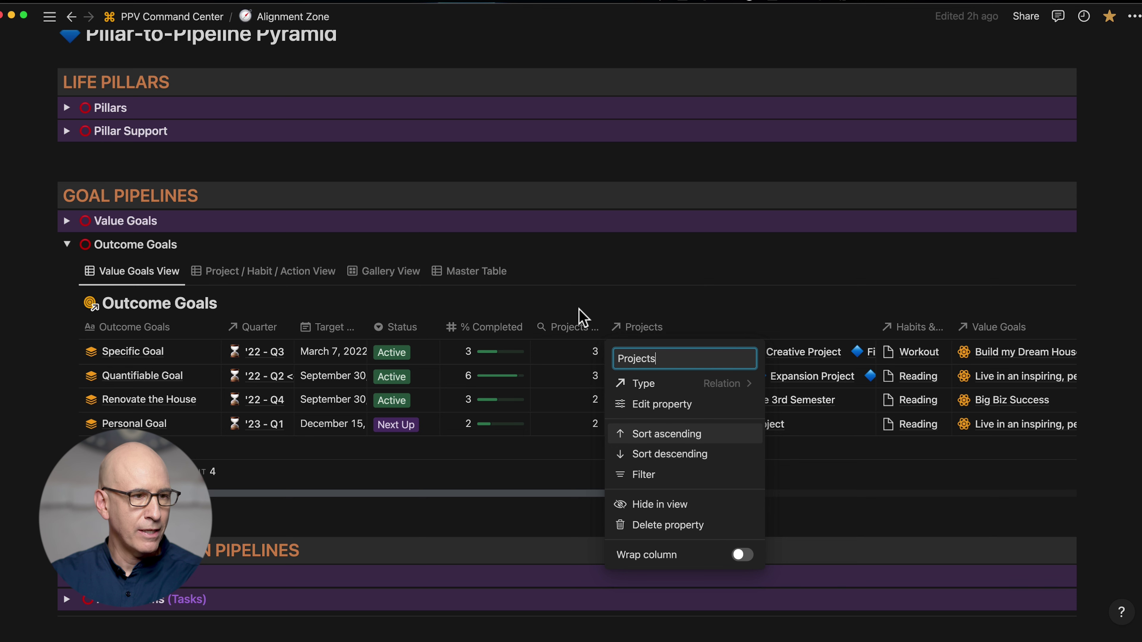
click(650, 282)
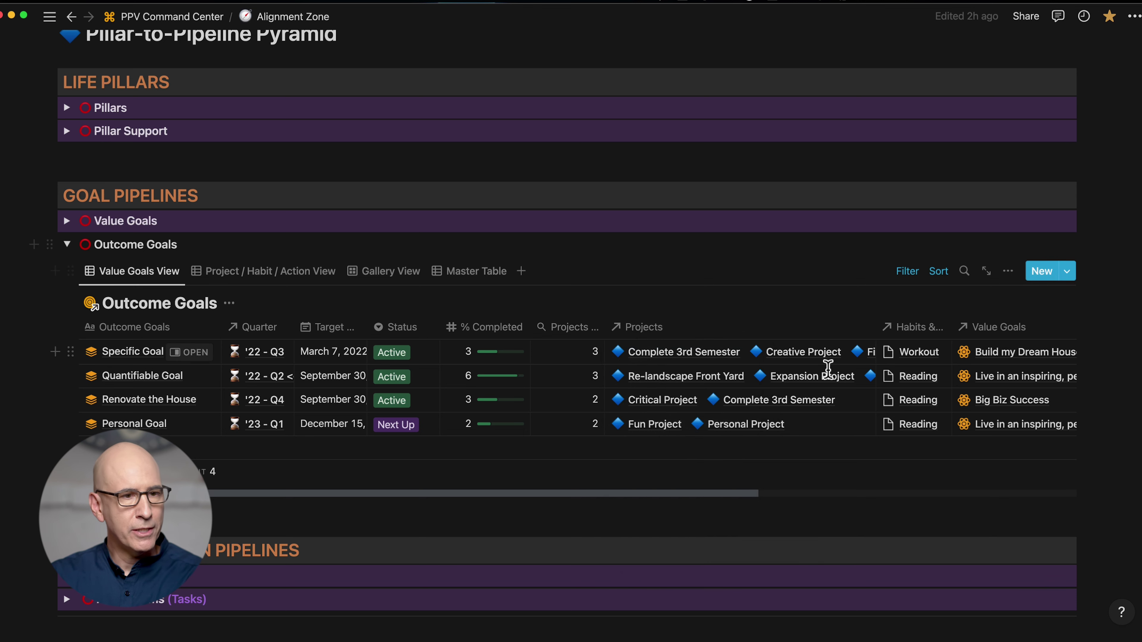
Step: Look through the columns of the Outcome Goals table's Value Goals View, from the goal names to Action Items
scroll(840, 383, right, 10)
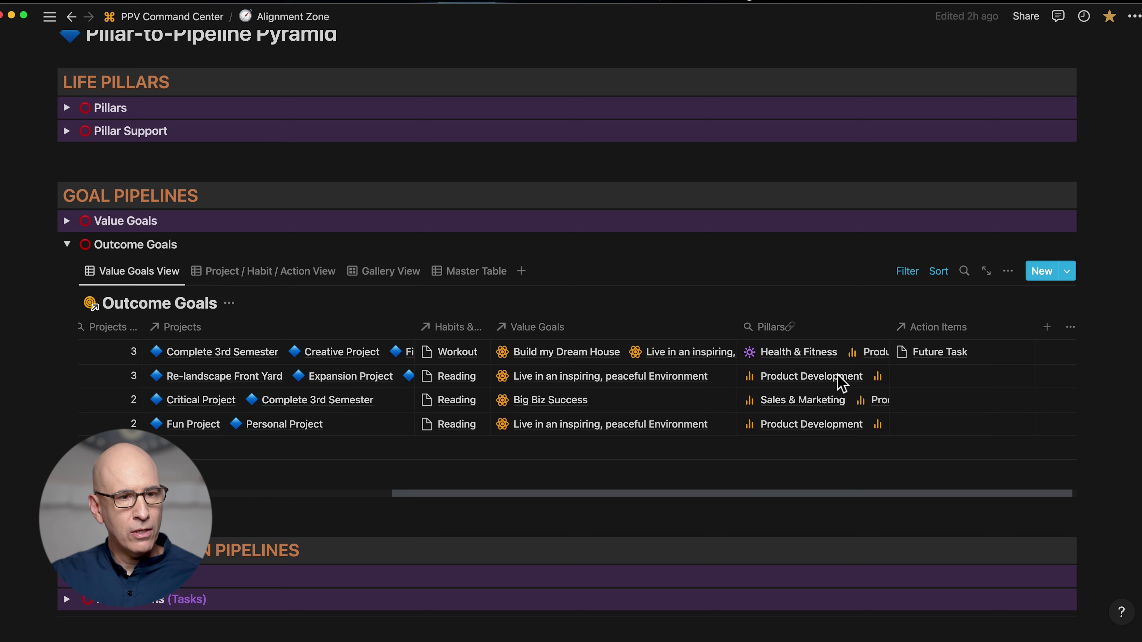
scroll(841, 382, left, 10)
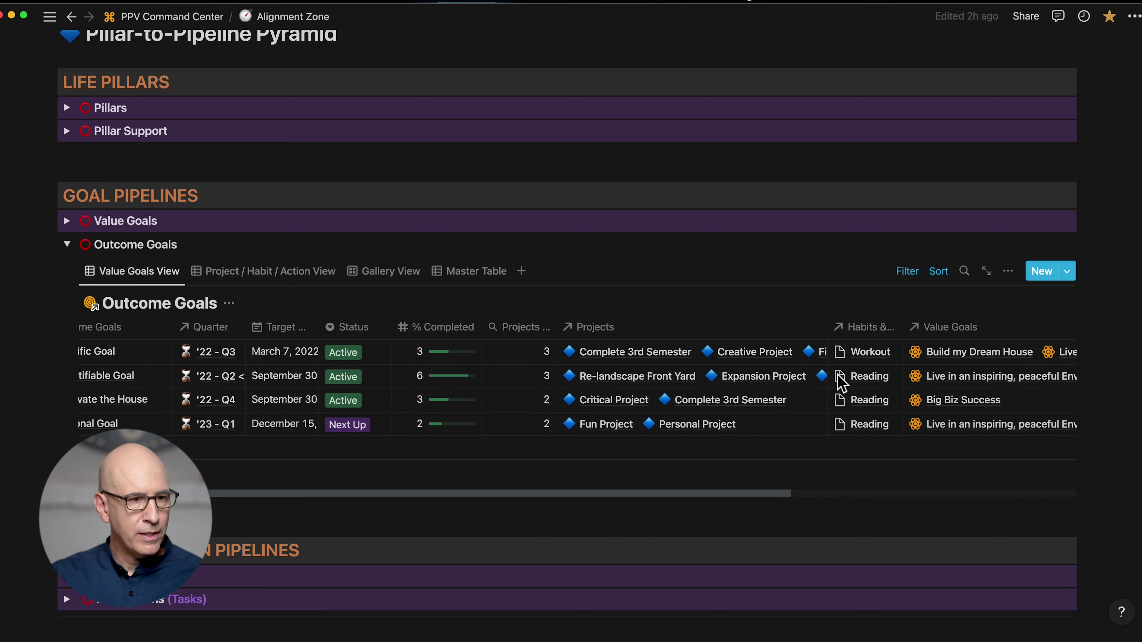
scroll(841, 382, right, 10)
scroll(841, 382, left, 10)
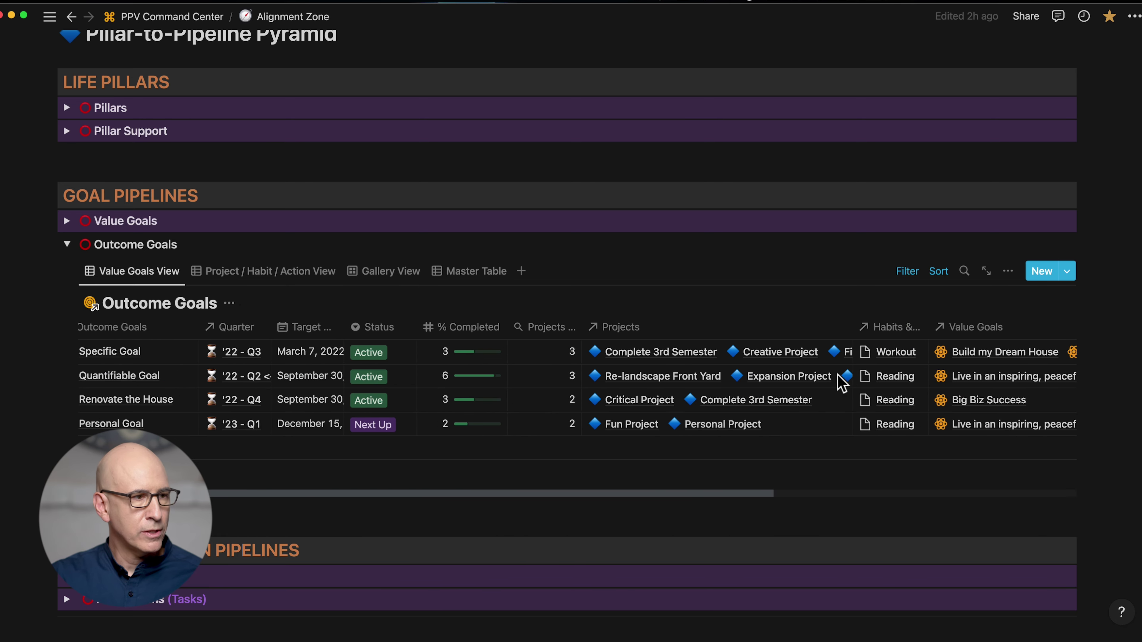
scroll(842, 384, left, 2)
scroll(842, 383, right, 10)
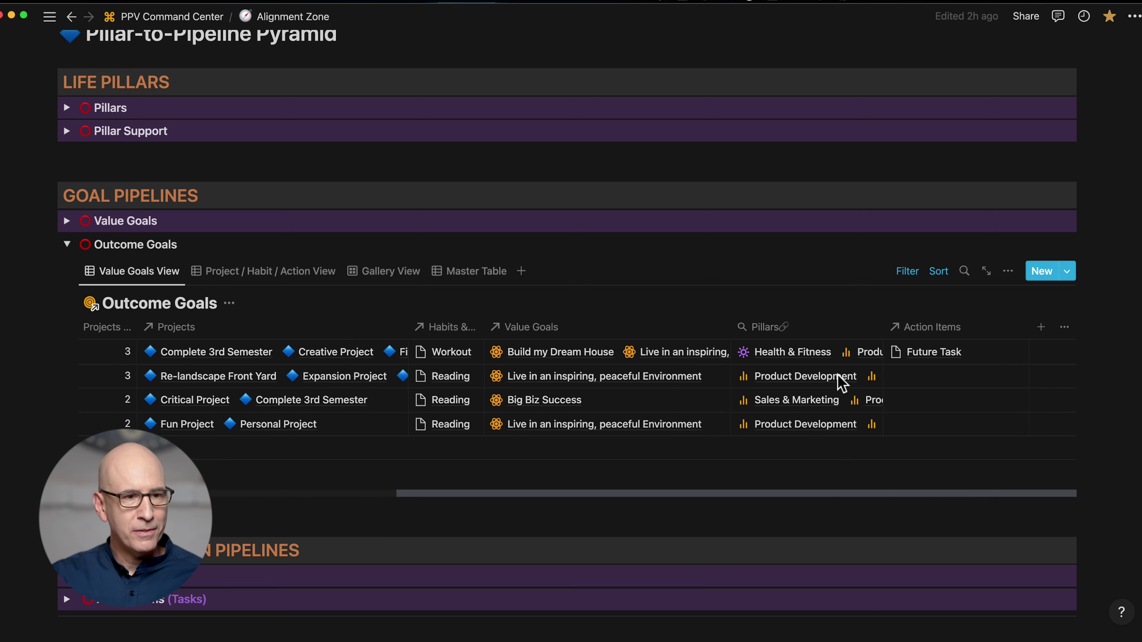
scroll(842, 383, left, 10)
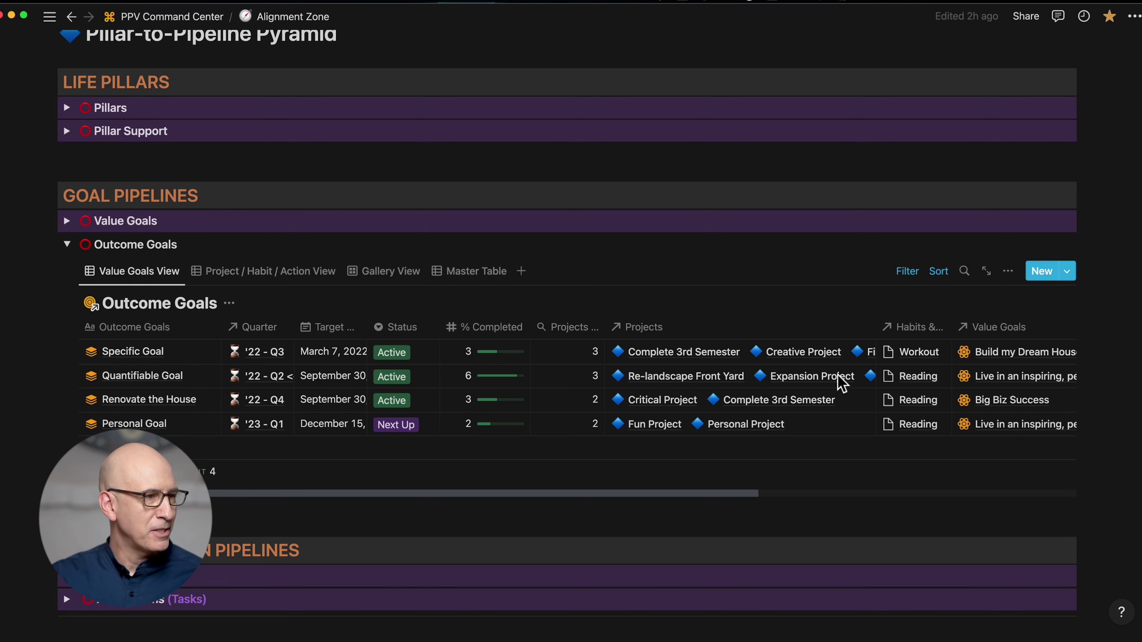
scroll(842, 384, down, 5)
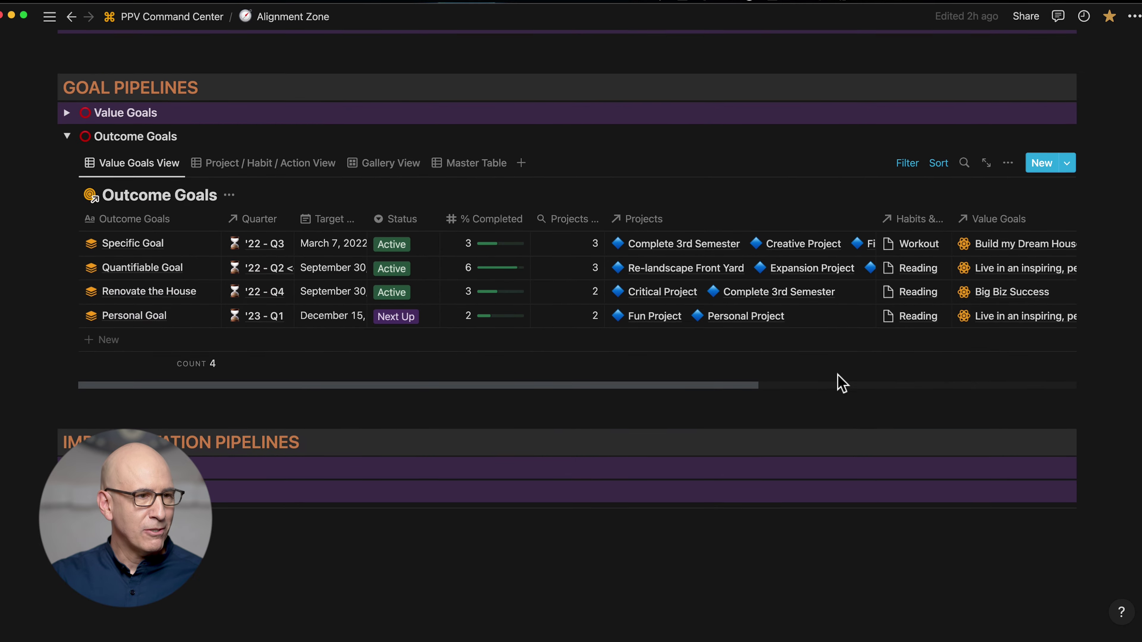
scroll(841, 383, up, 4)
Step: Start a new Relation property in the Outcome Goals database linked to the Projects database
scroll(805, 383, right, 5)
scroll(803, 382, right, 5)
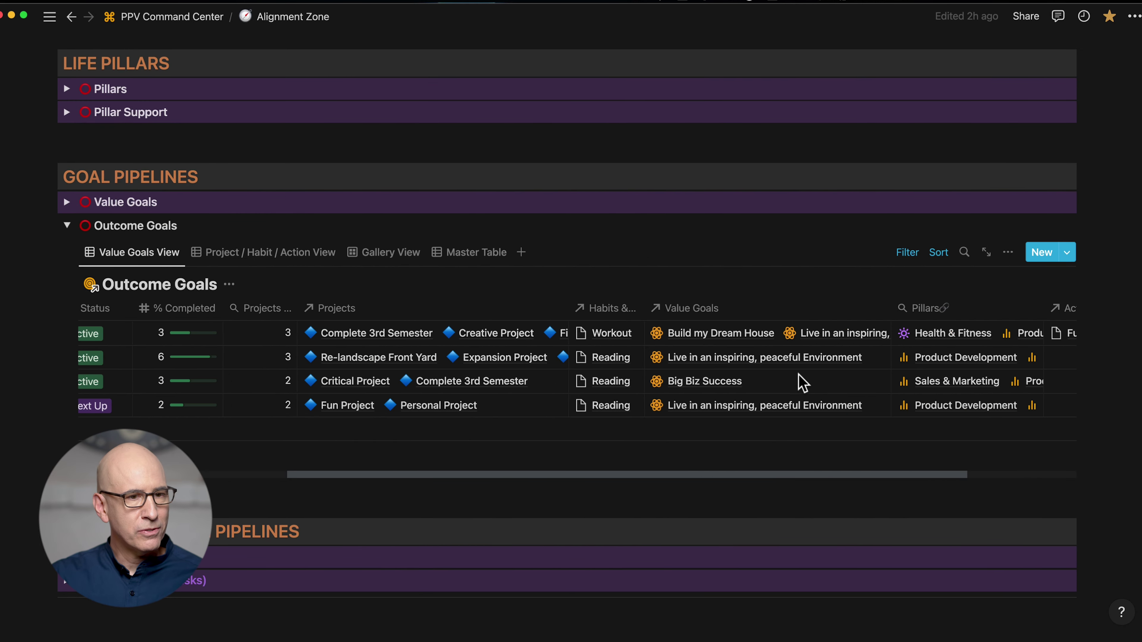
click(1043, 306)
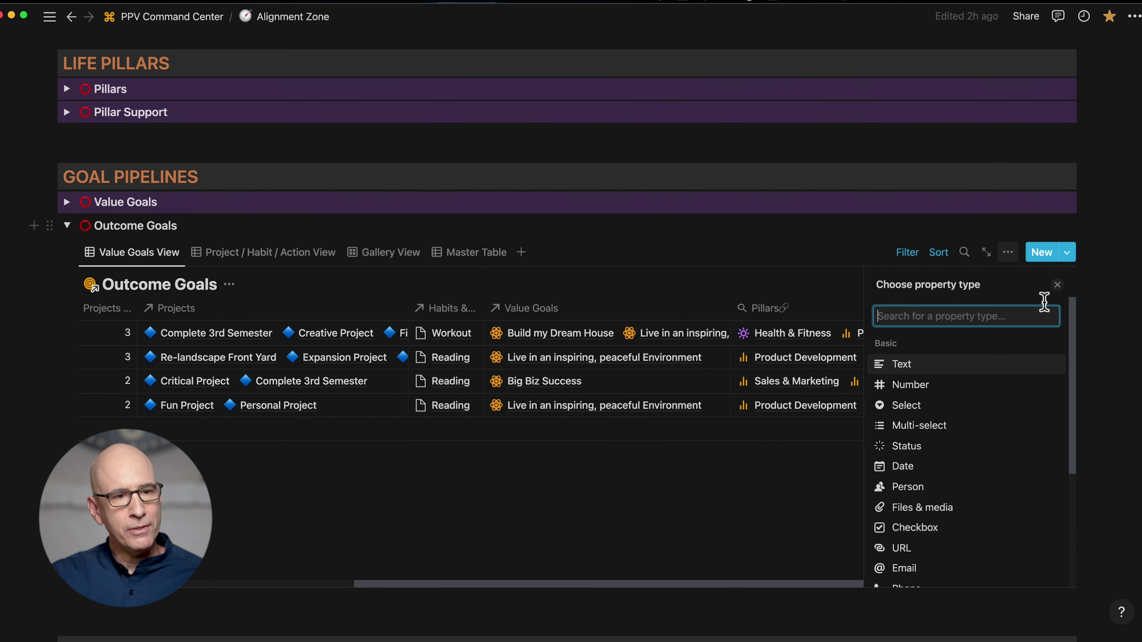
key(Escape)
click(1008, 253)
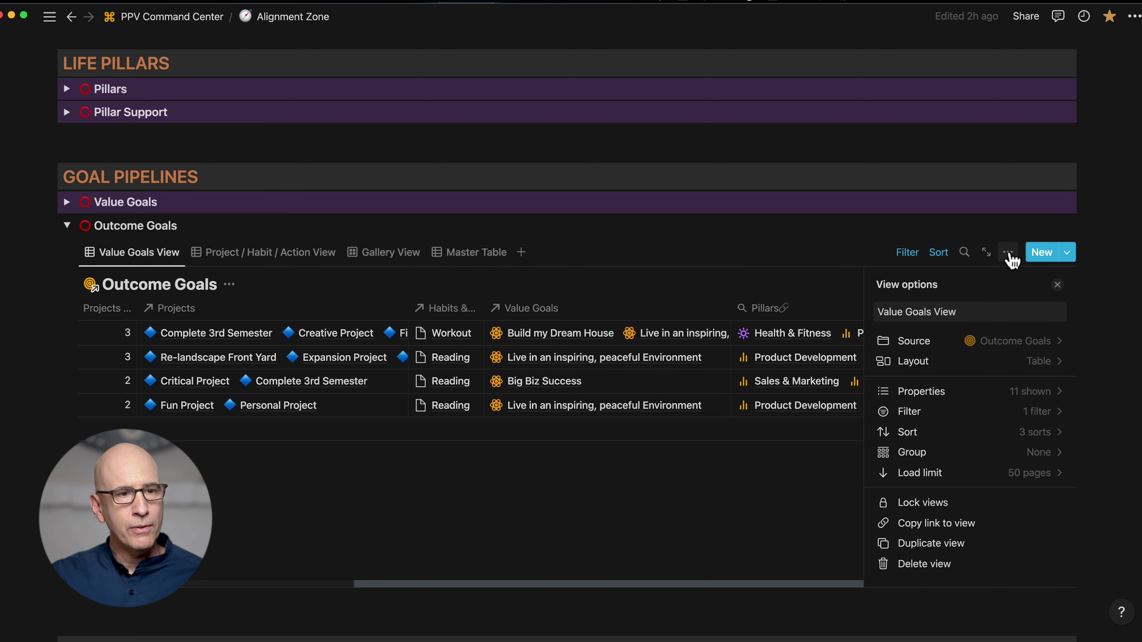
click(932, 392)
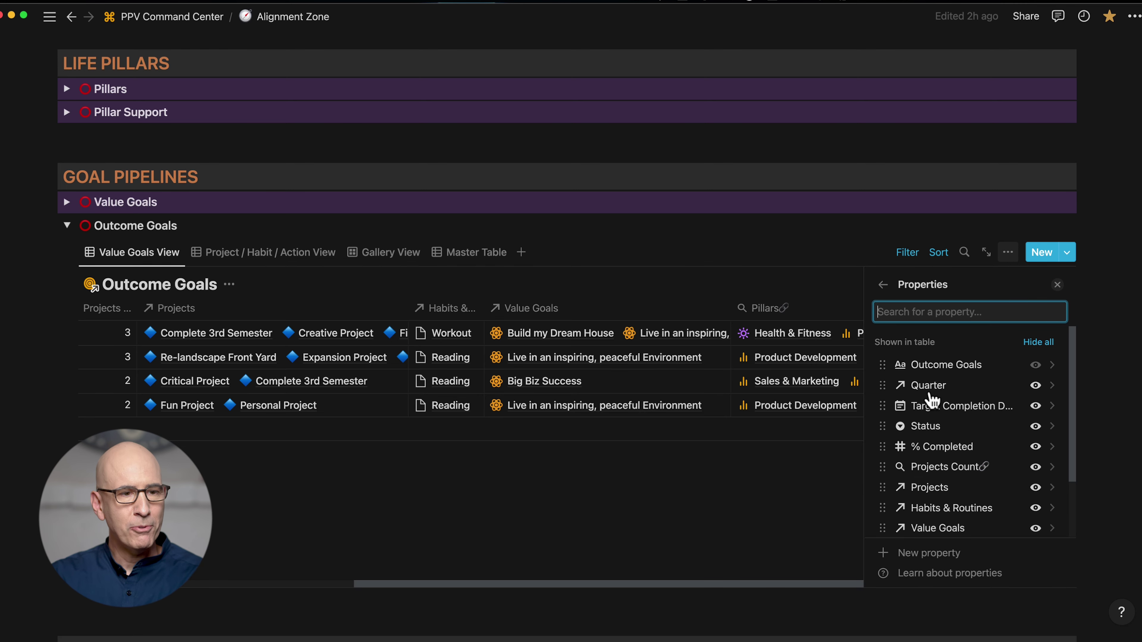
click(930, 553)
scroll(937, 428, down, 5)
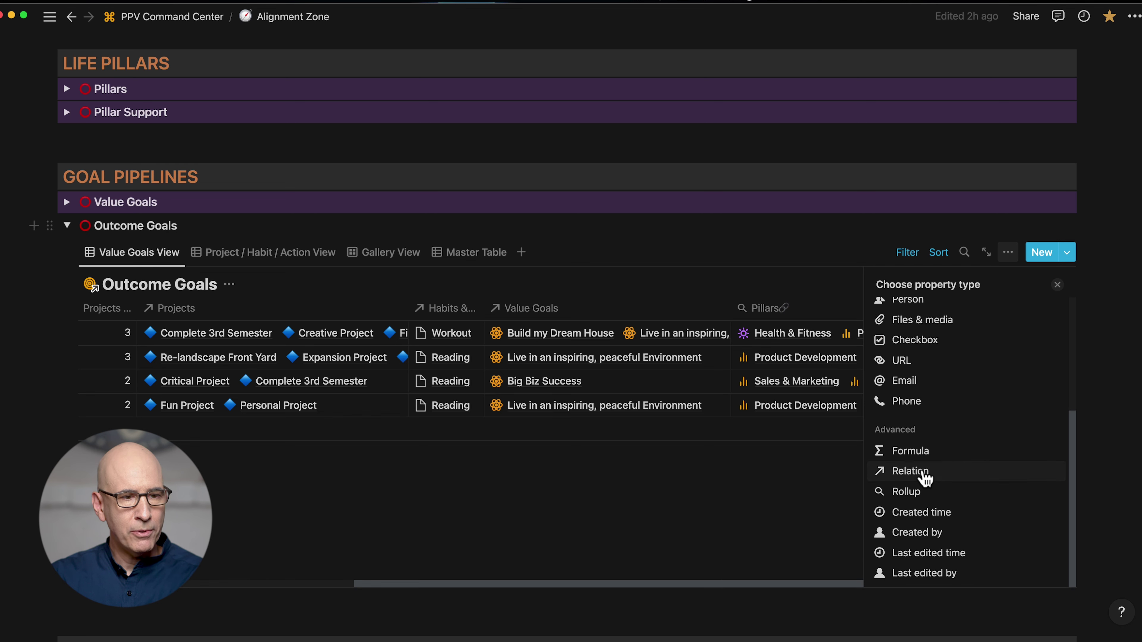
click(921, 473)
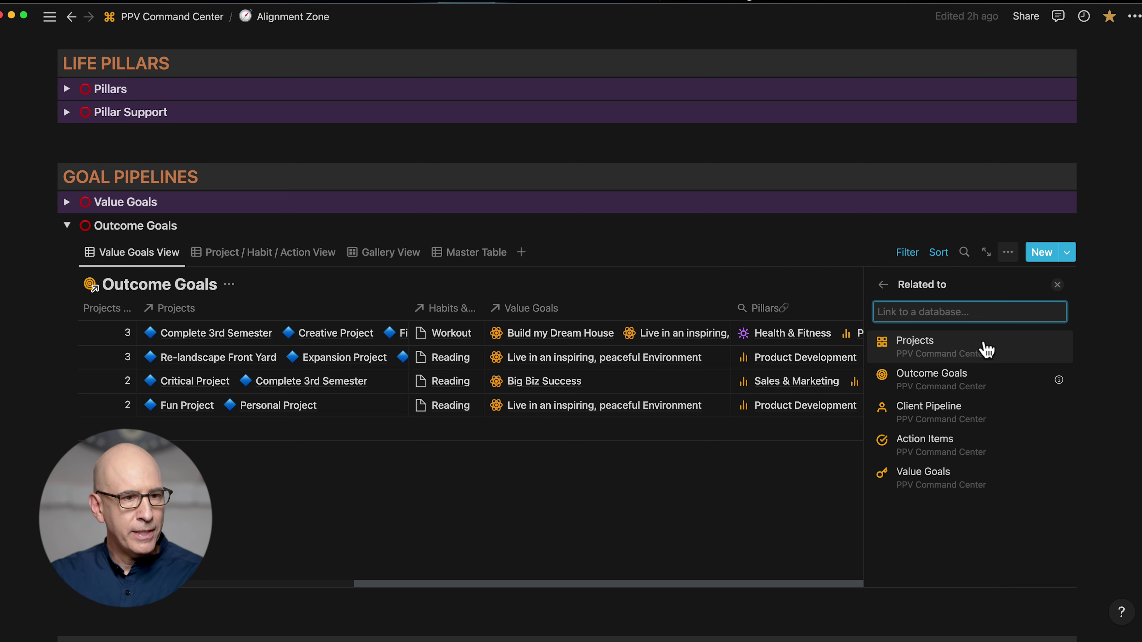
click(936, 354)
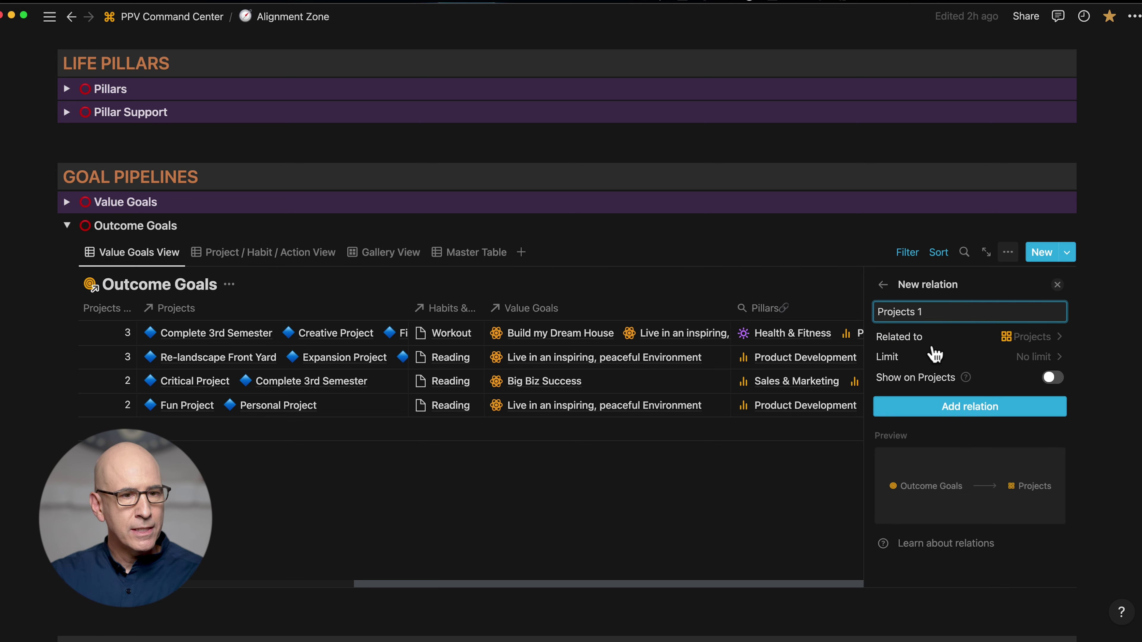
Step: Name the new relation Projects 2
mouse_move(930, 311)
mouse_down()
mouse_move(875, 311)
mouse_move(937, 313)
mouse_up()
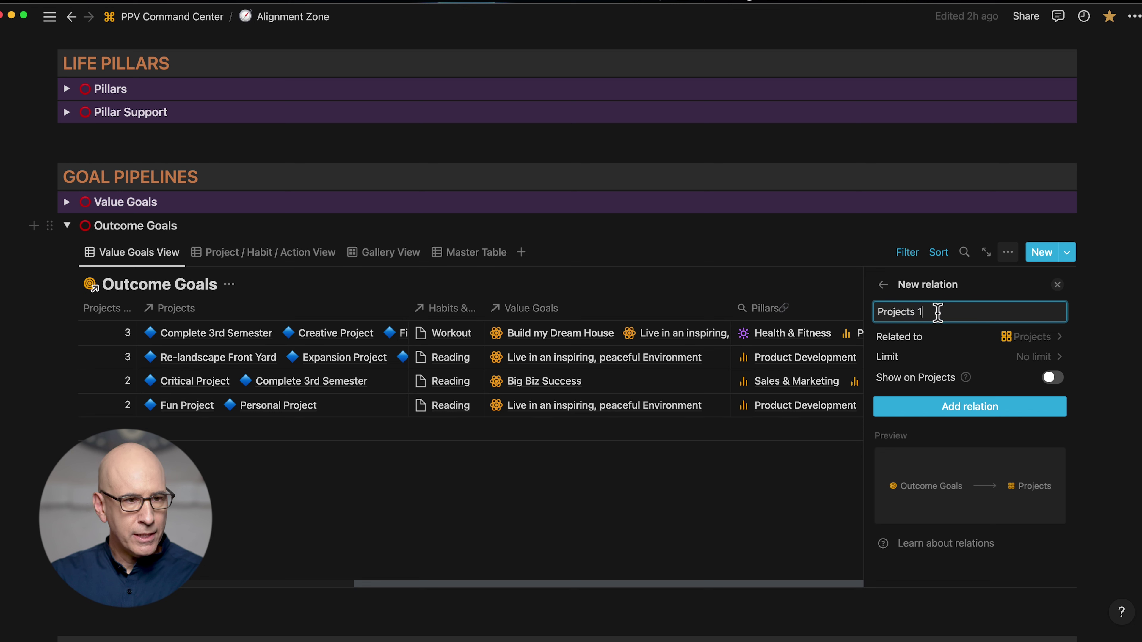
key(BackSpace)
key(BackSpace)
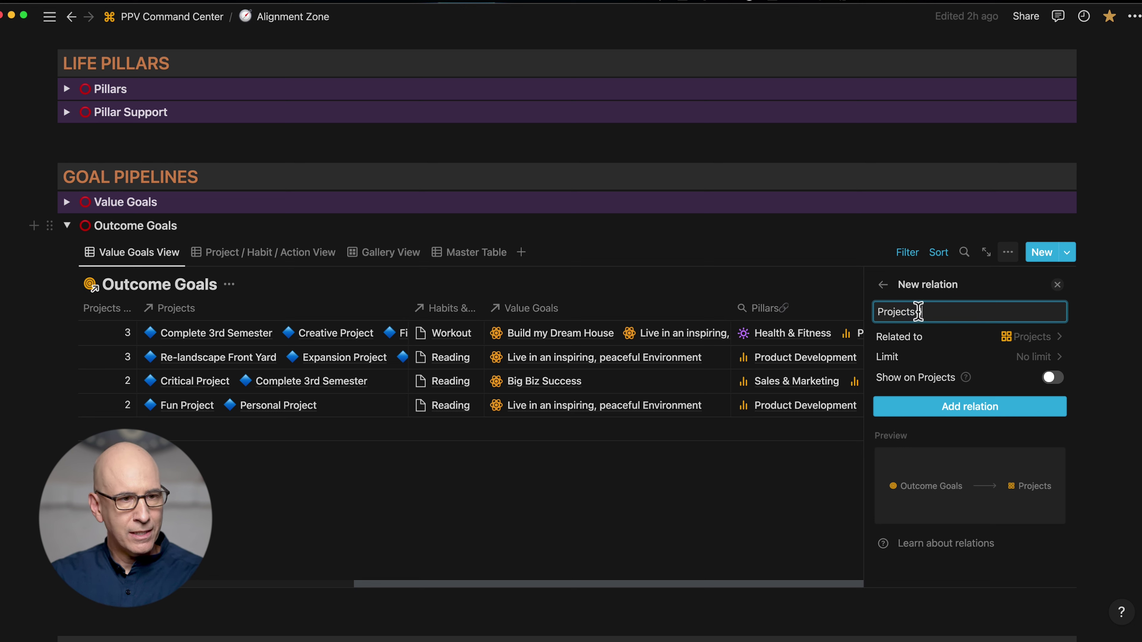
text(2)
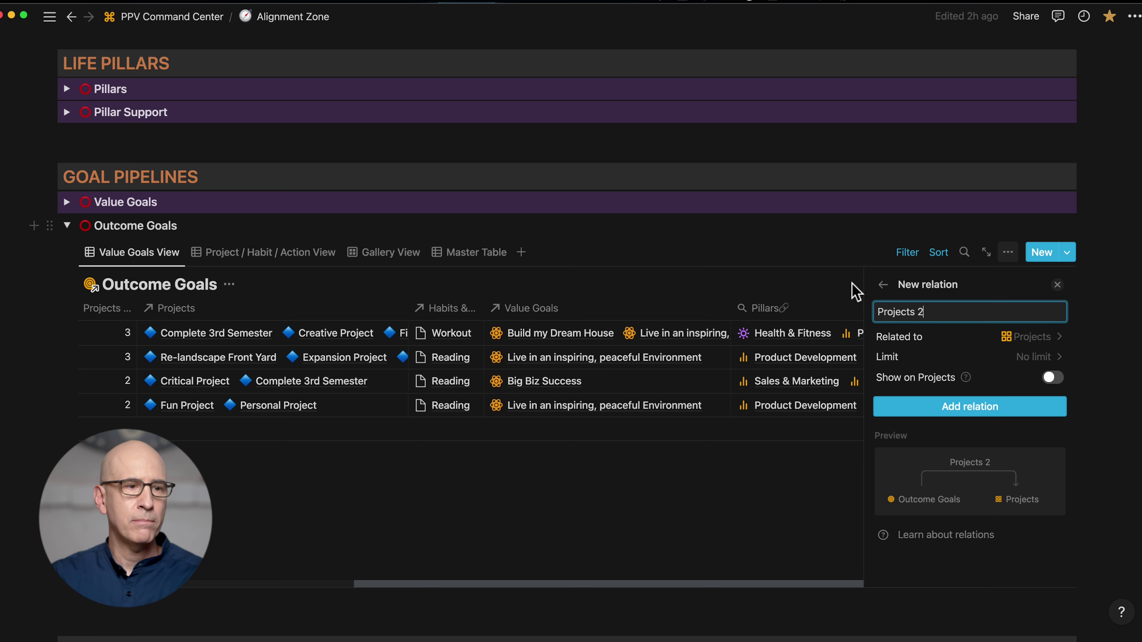
Step: Make the Projects 2 relation show on Projects, name its related property OG Custom Name, and add the relation
click(1052, 378)
click(944, 423)
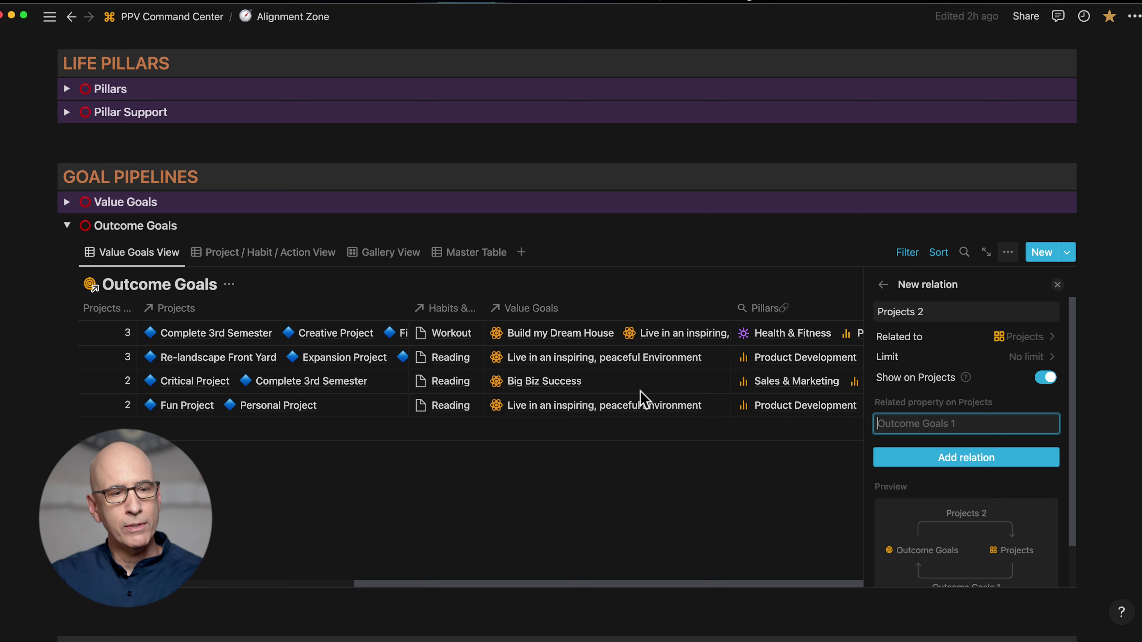
click(1048, 380)
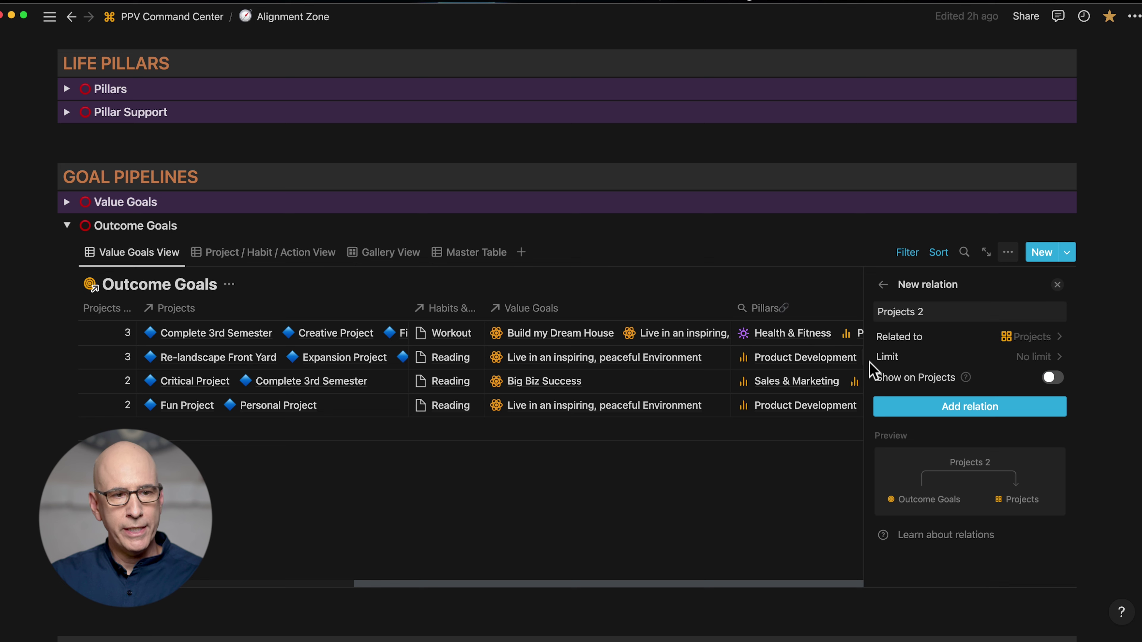
click(1050, 378)
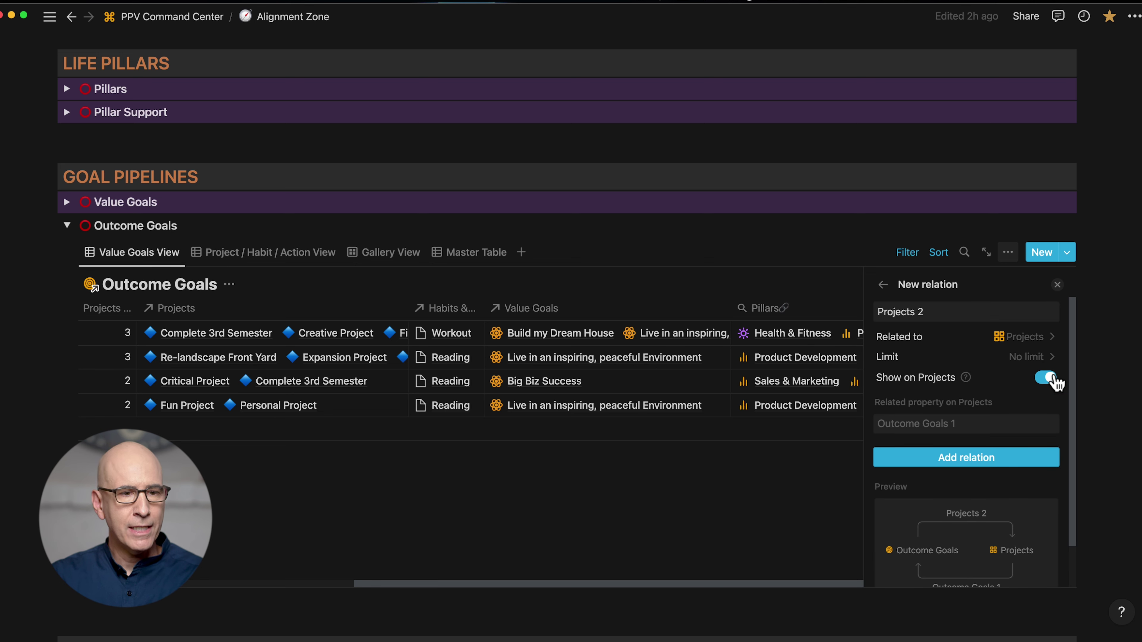
click(901, 425)
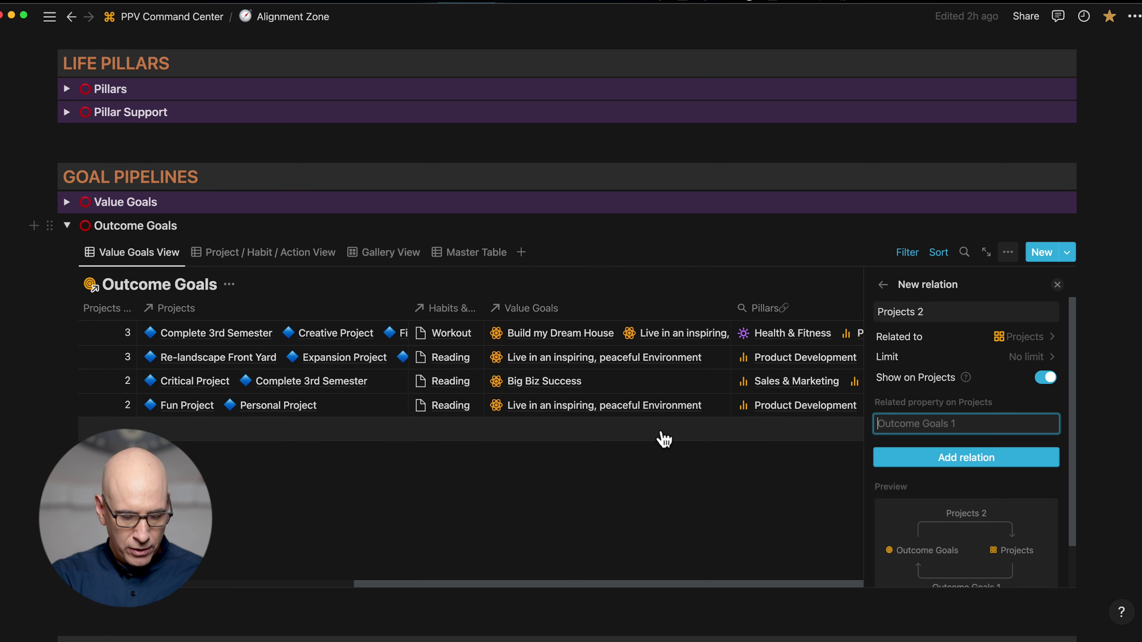
text(OG Custom Name)
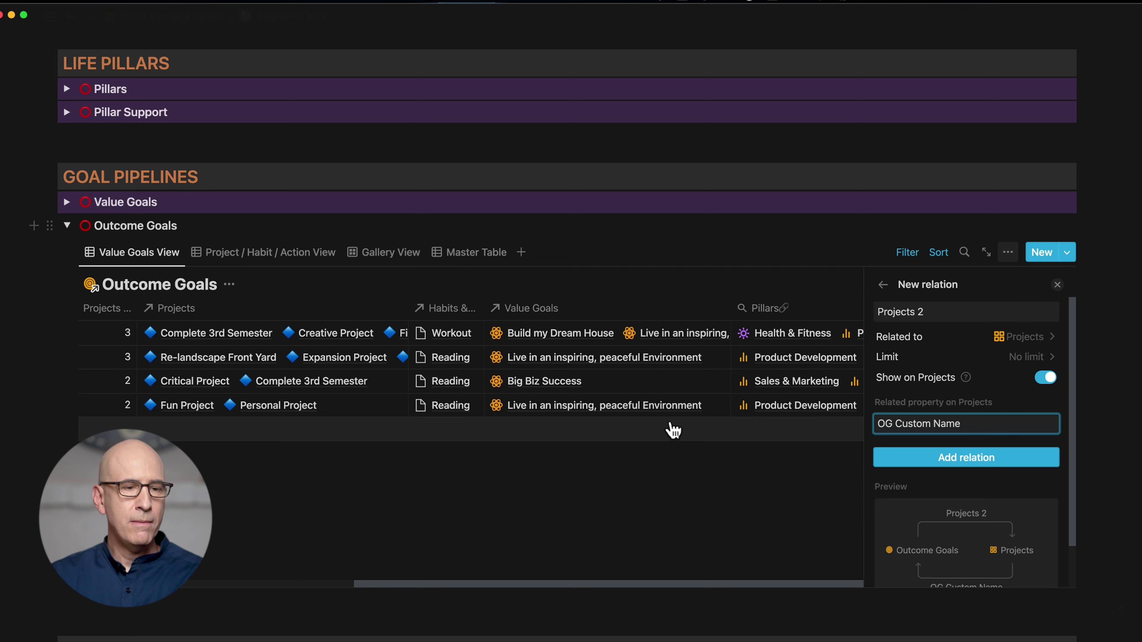
click(944, 461)
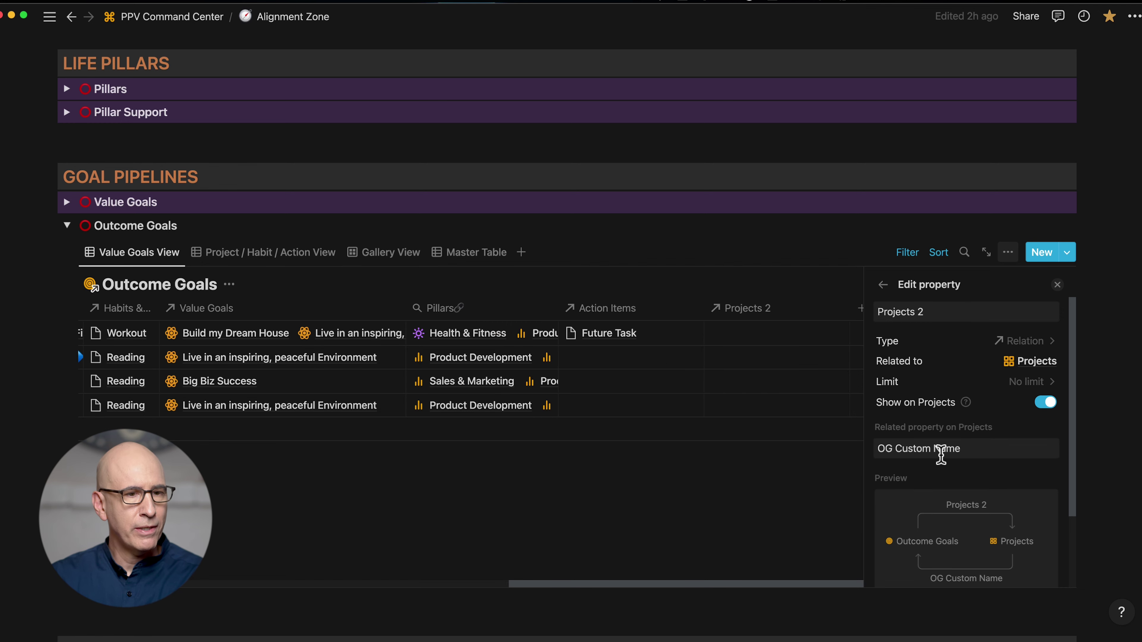
click(760, 288)
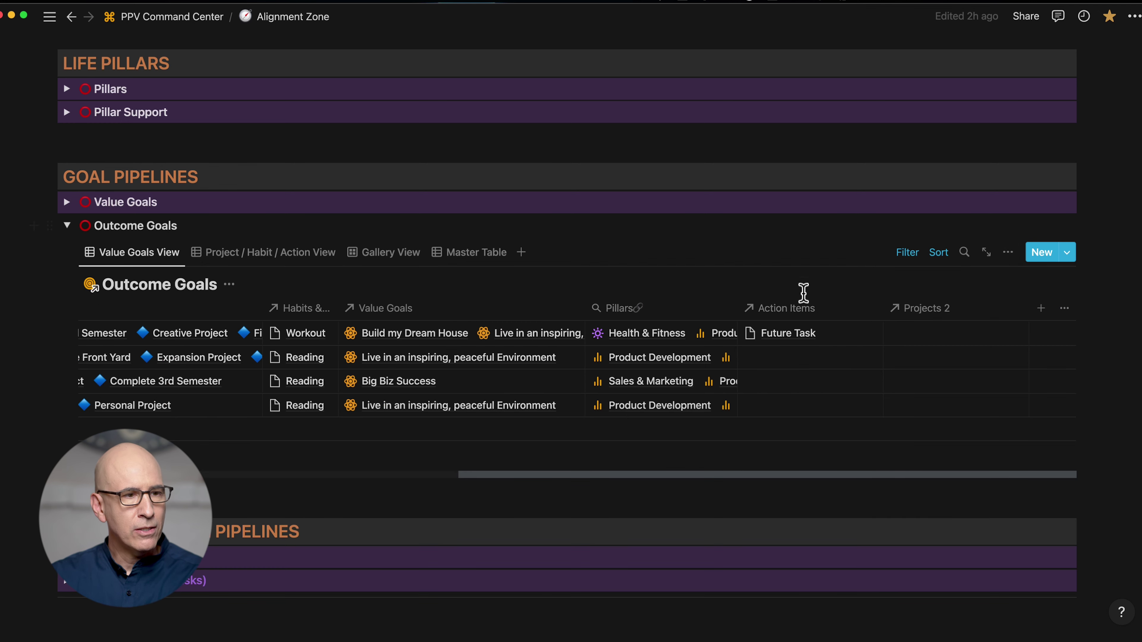
Step: Link Personal Project to Specific Goal in the Projects 2 column of the Outcome Goals table
click(933, 332)
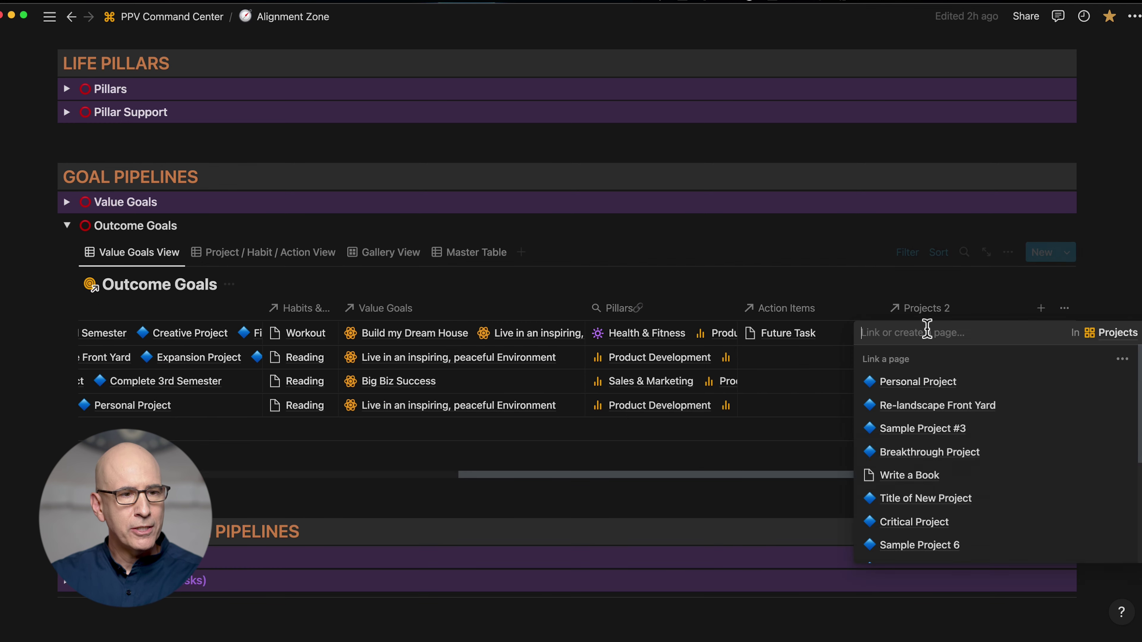
click(917, 390)
key(Escape)
click(917, 340)
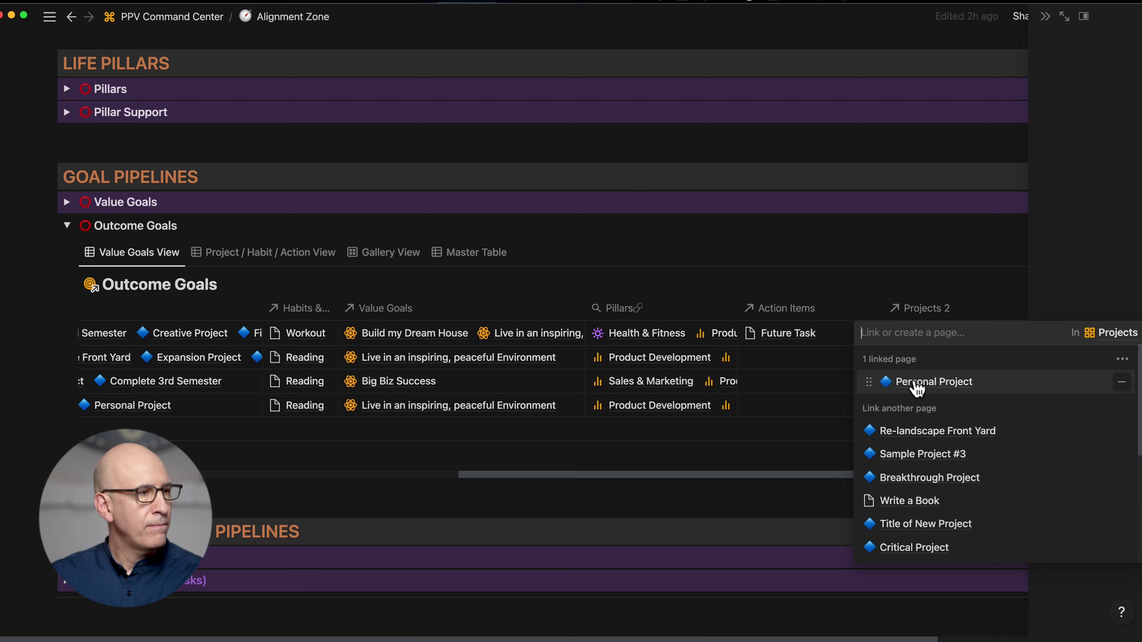
Step: Open the linked Personal Project page to check its OG Custom Name property, and return to the Outcome Goals table
click(917, 387)
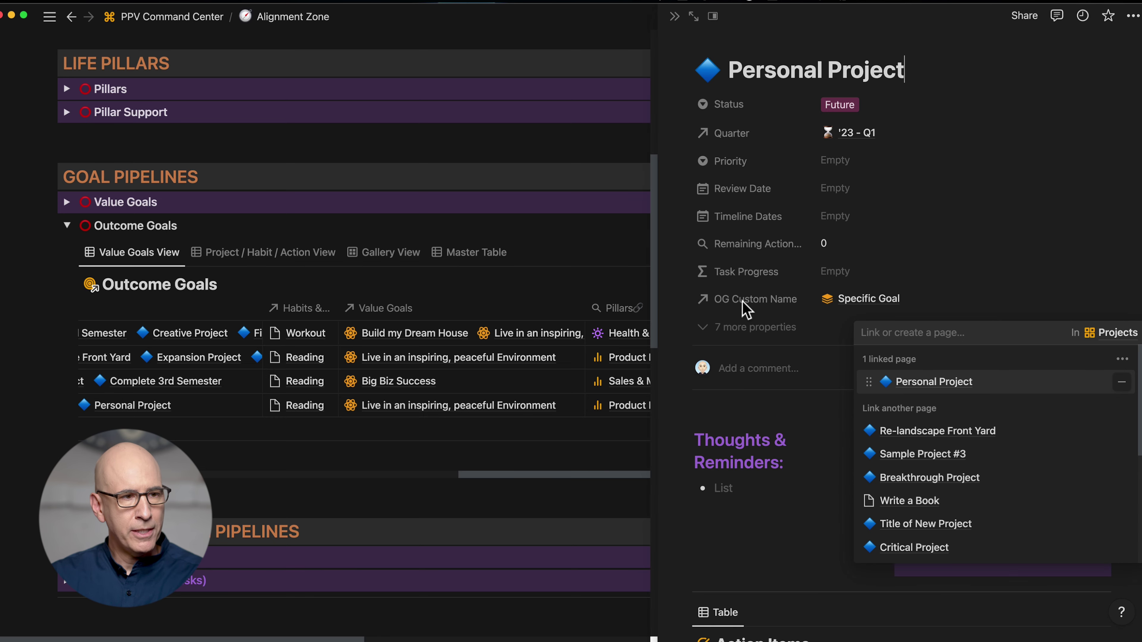
key(Escape)
key(Escape)
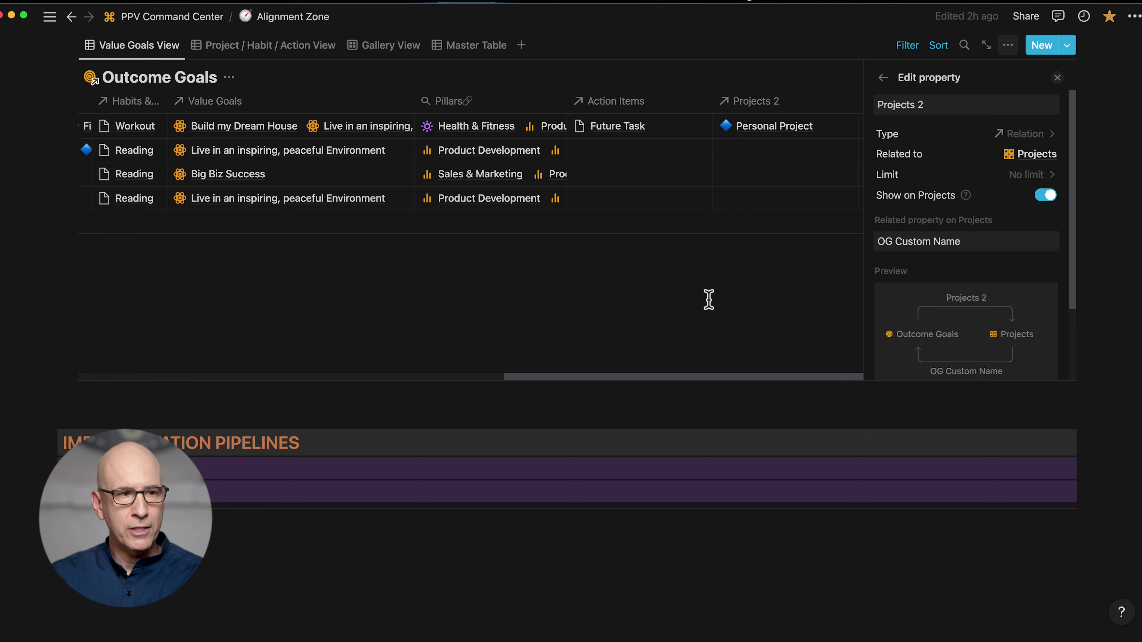
key(Escape)
scroll(701, 317, up, 4)
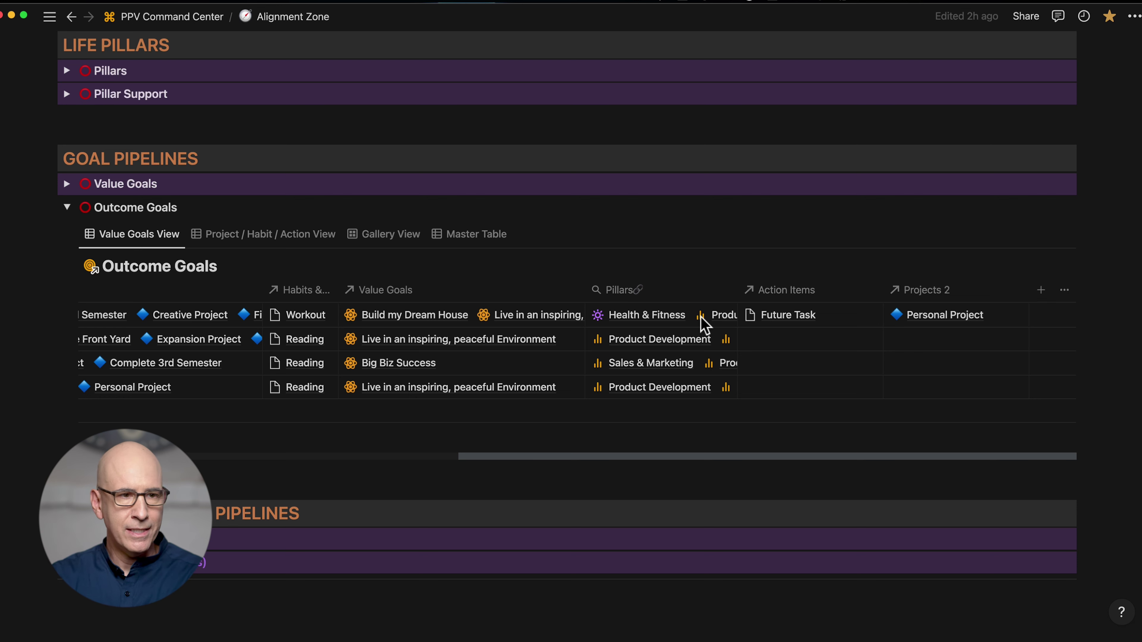
Step: Hide the database title above the Outcome Goals table on the Alignment Zone page
click(66, 207)
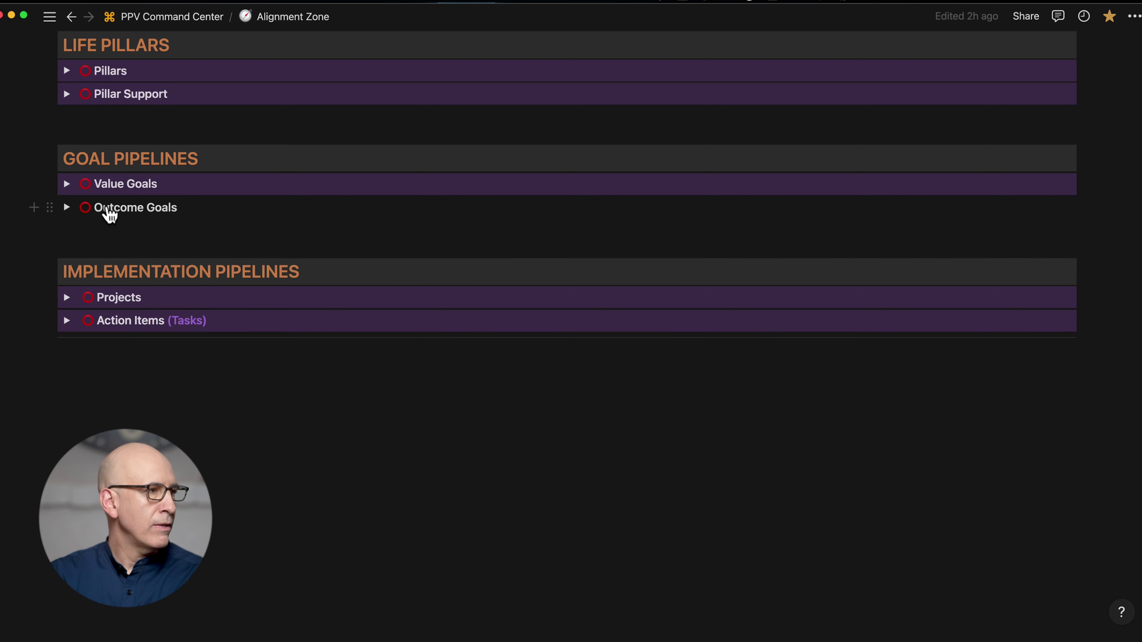
click(67, 207)
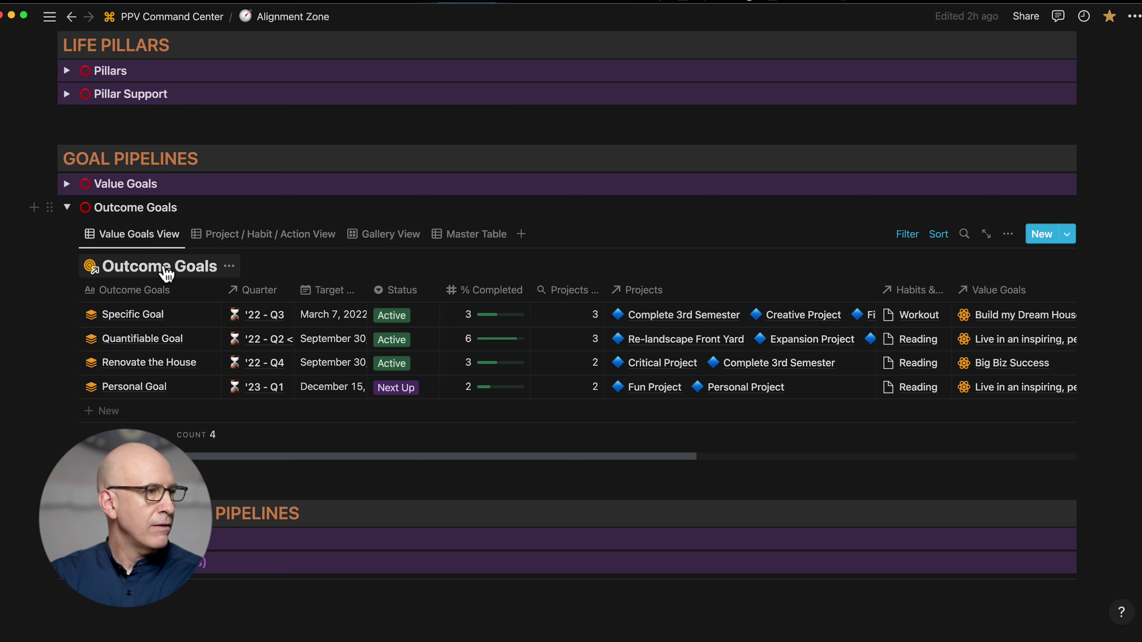
click(229, 266)
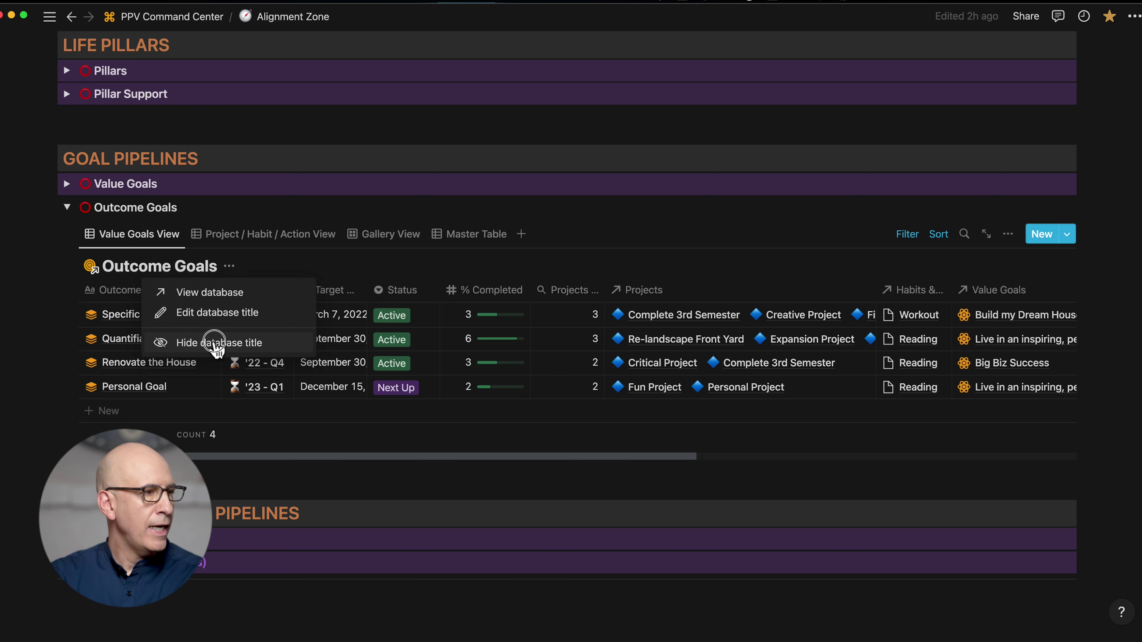
click(214, 342)
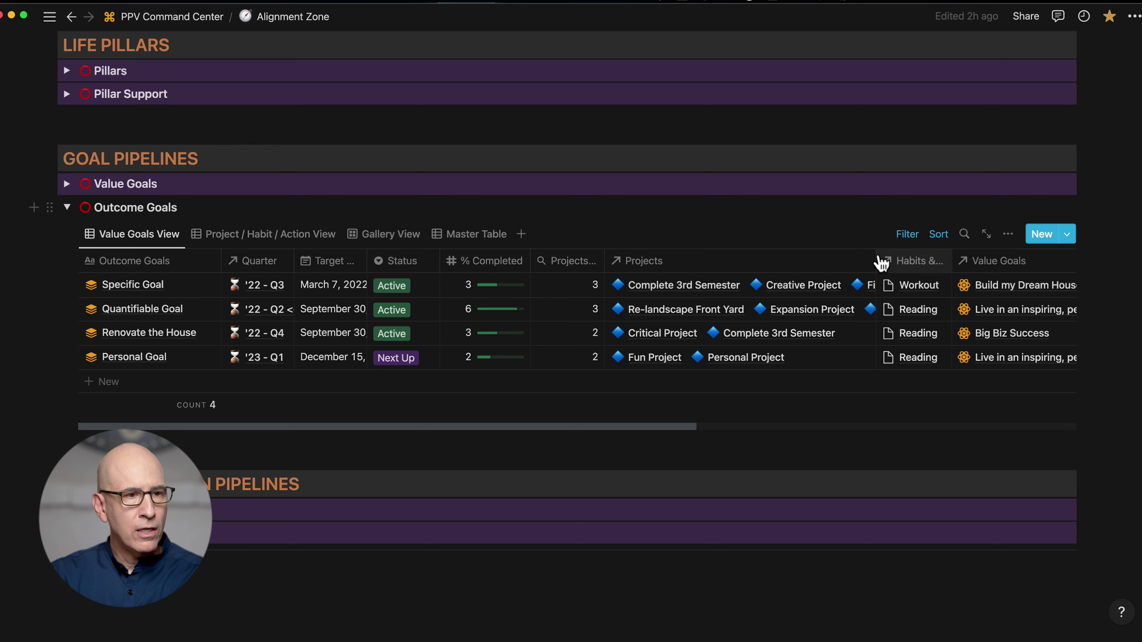
Step: Narrow the Projects column in the Outcome Goals table and turn on text wrapping for it
drag(876, 259, 758, 261)
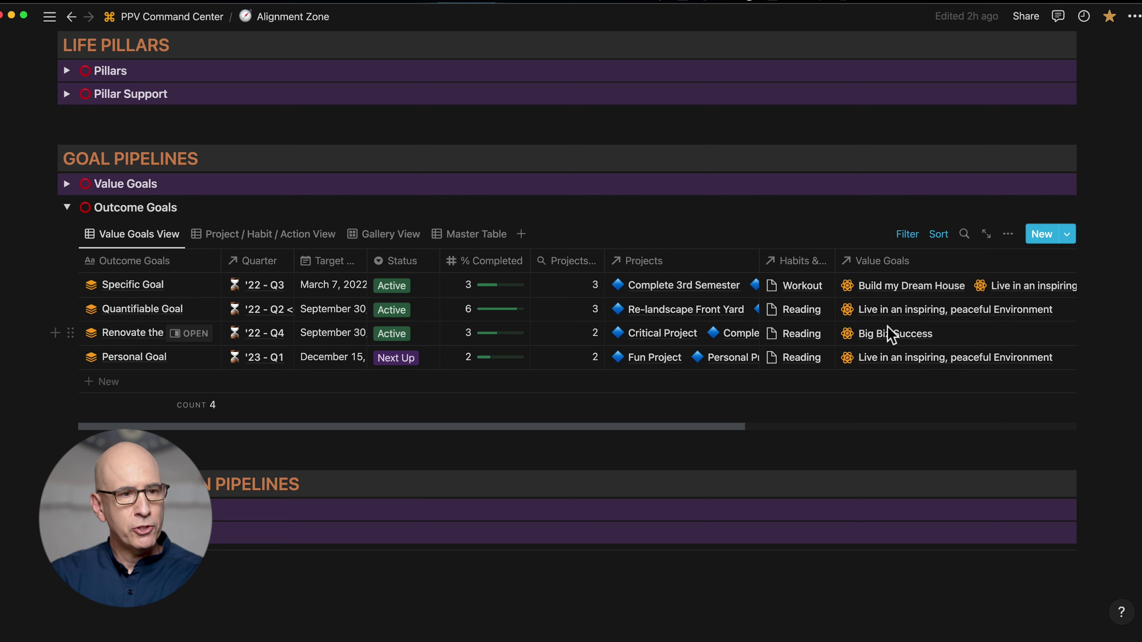
click(712, 271)
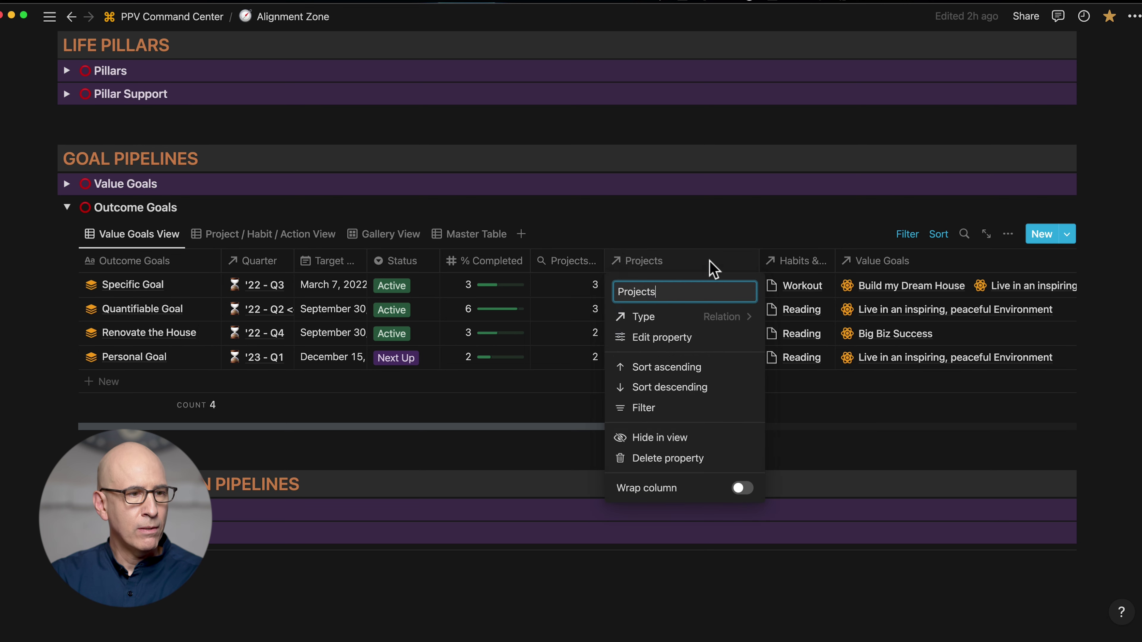
click(740, 489)
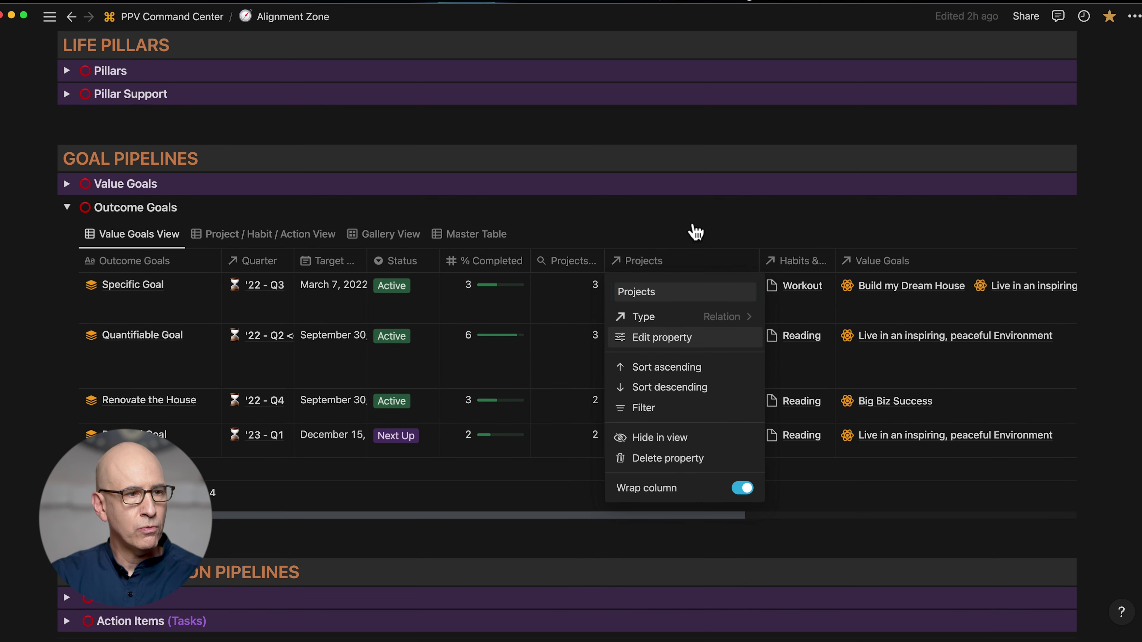
click(702, 234)
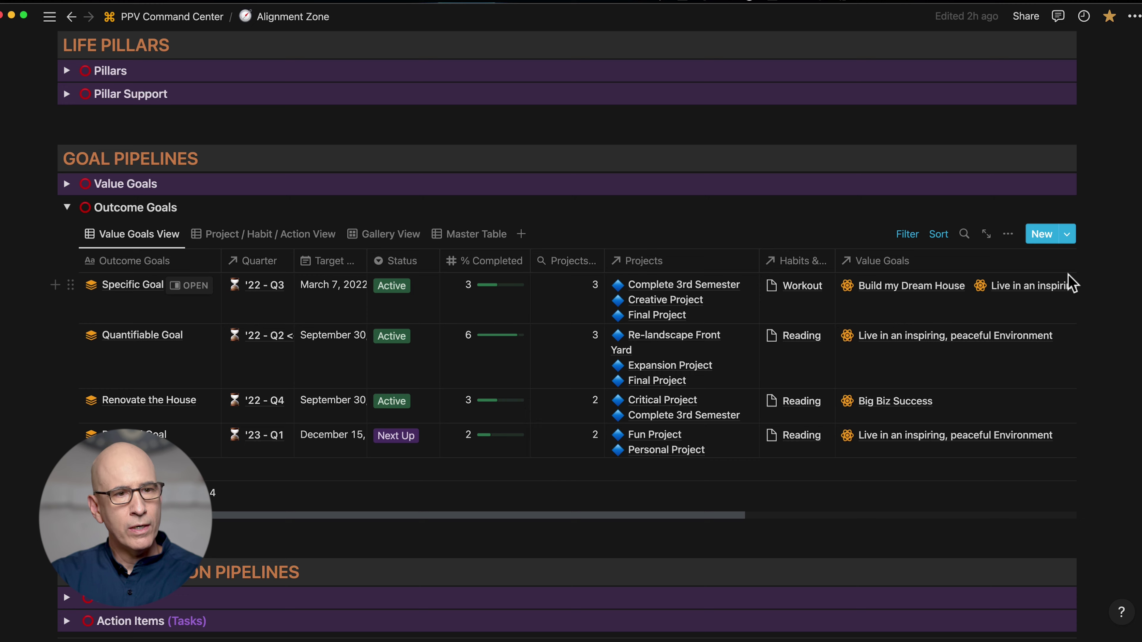
Step: Move the Value Goals column to the end of the Outcome Goals table after Projects 2, and wrap the Pillars column
scroll(1043, 268, right, 10)
drag(1043, 266, 1043, 266)
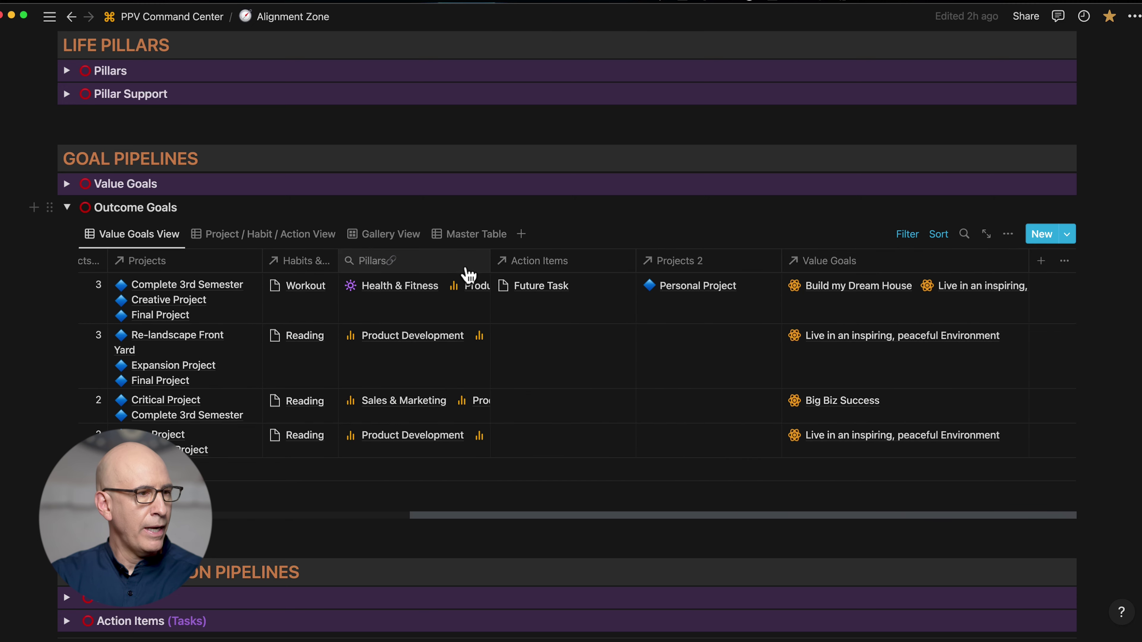
scroll(492, 263, left, 8)
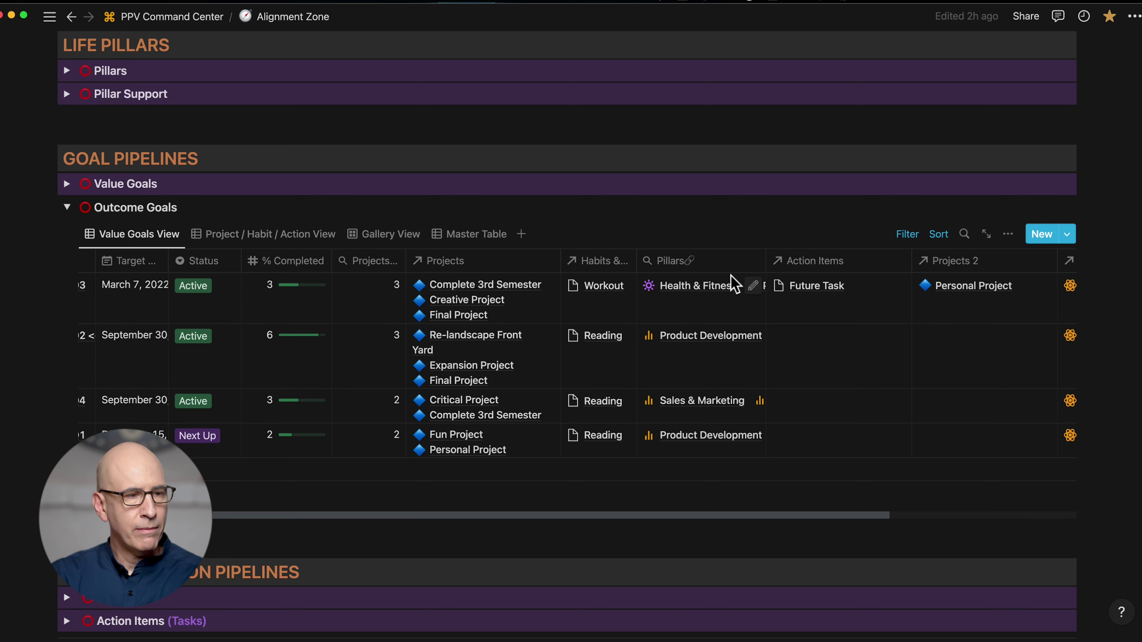
click(736, 262)
click(769, 489)
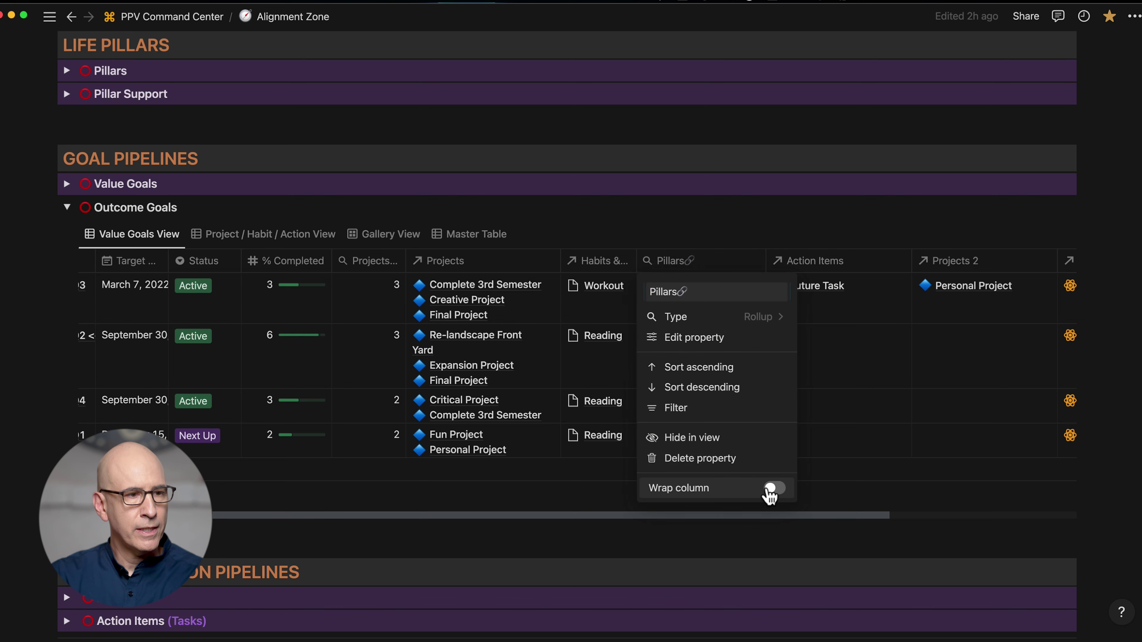
click(651, 220)
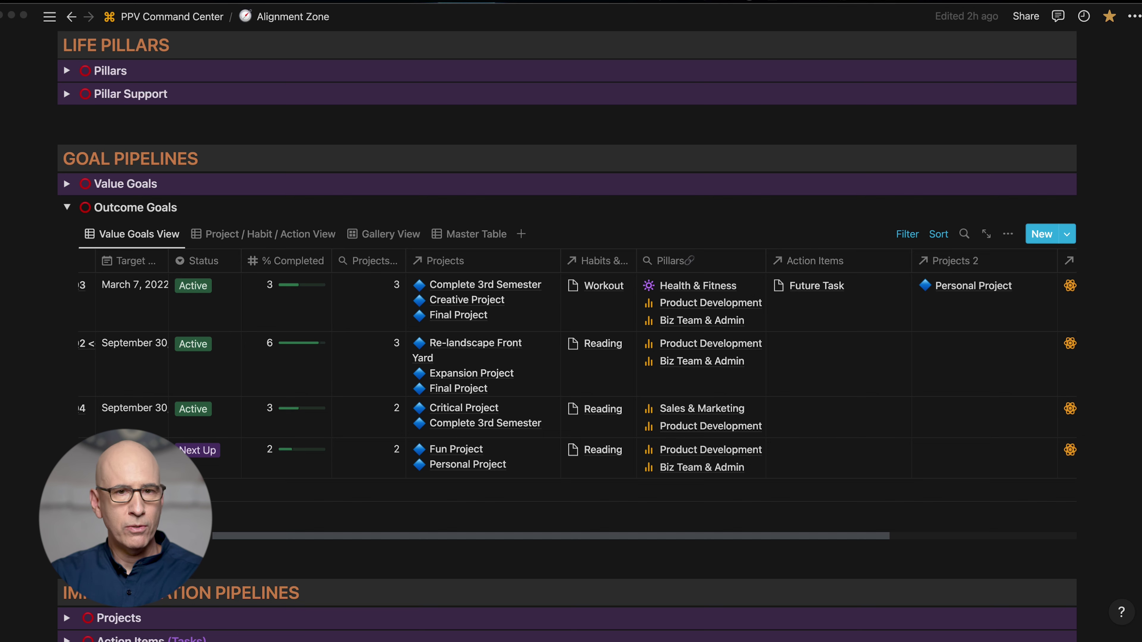
Step: Expand the Value Goals section and open the Value Goals database as a full page
scroll(474, 281, up, 2)
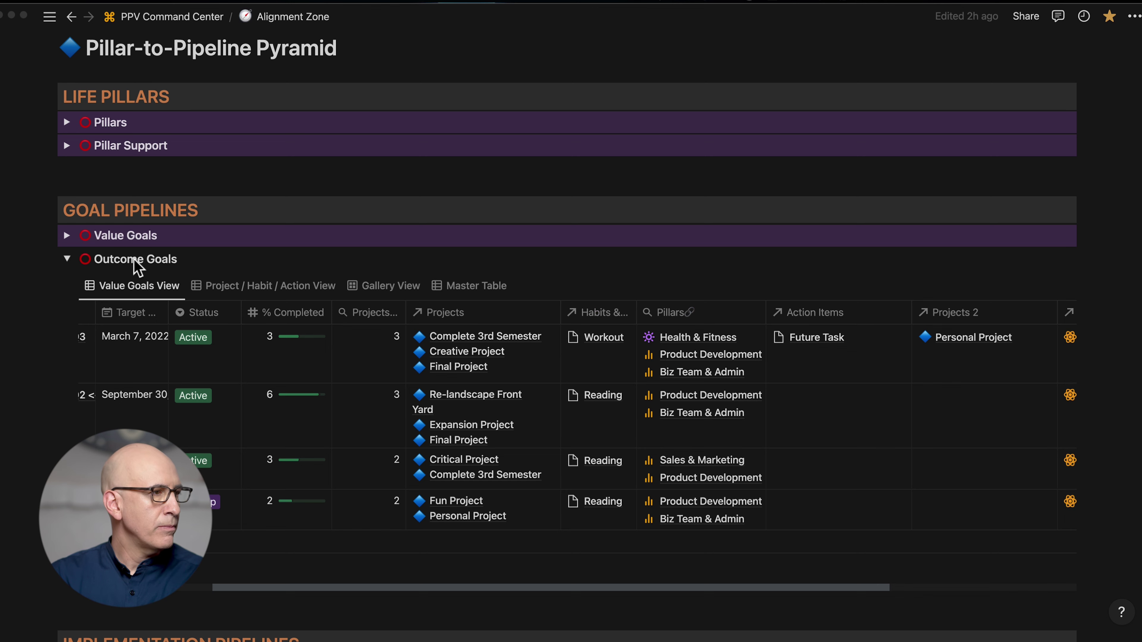
click(70, 243)
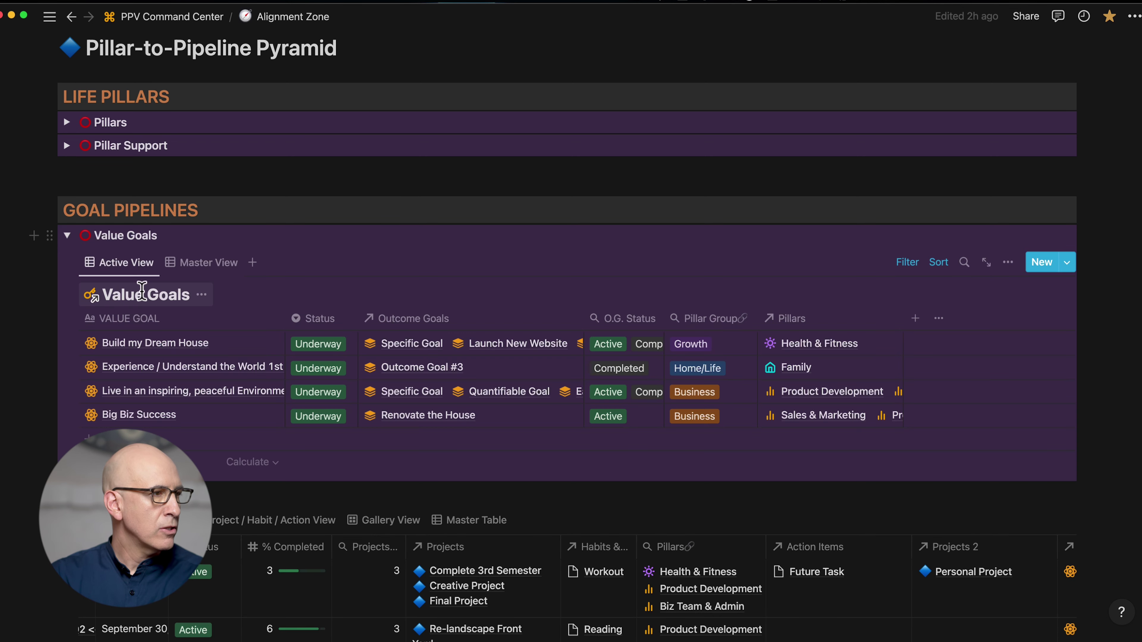
click(139, 295)
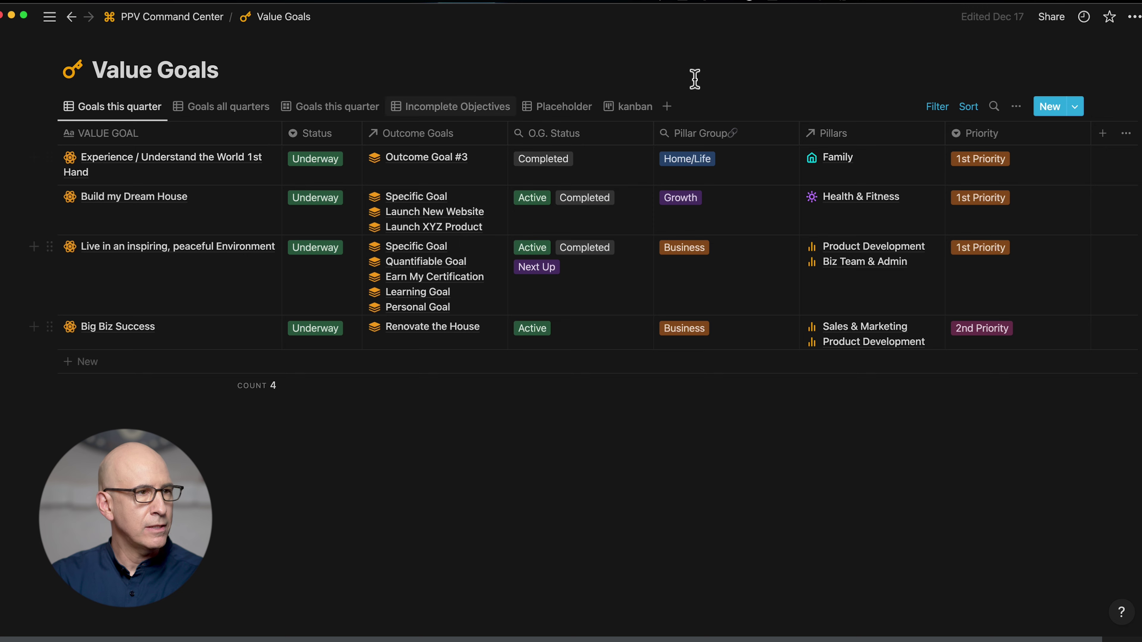
click(1134, 18)
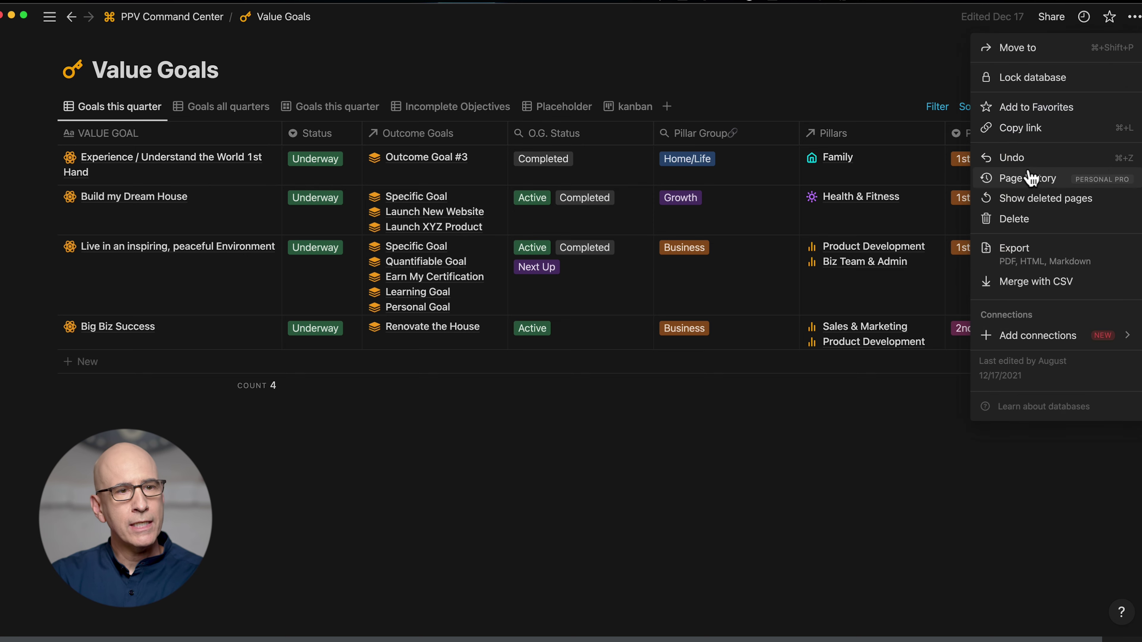
click(1014, 247)
click(635, 106)
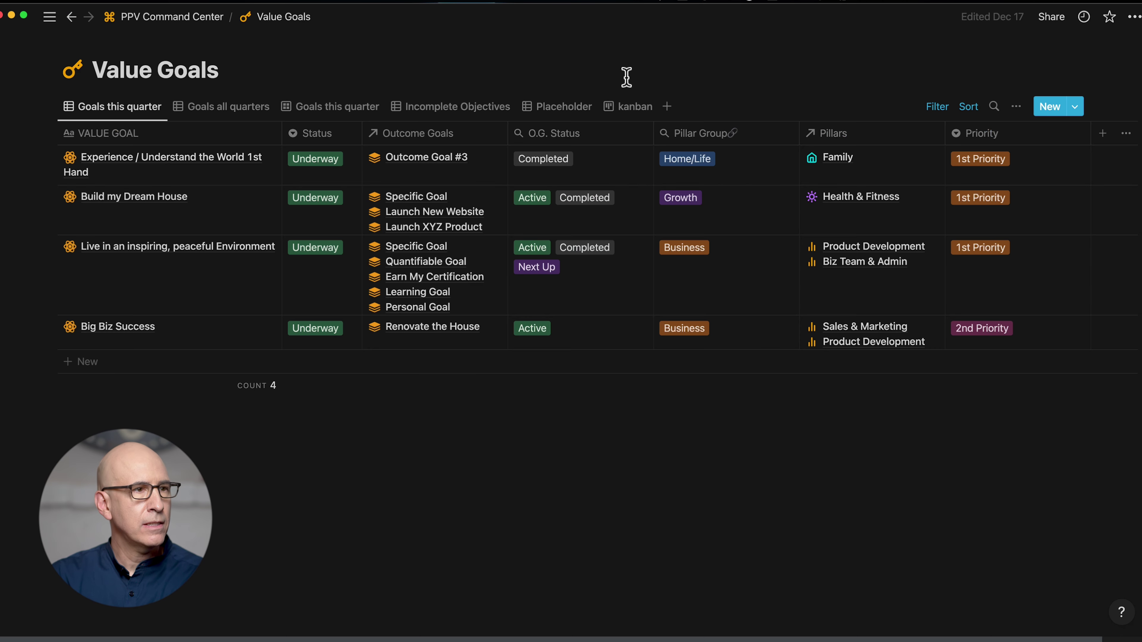
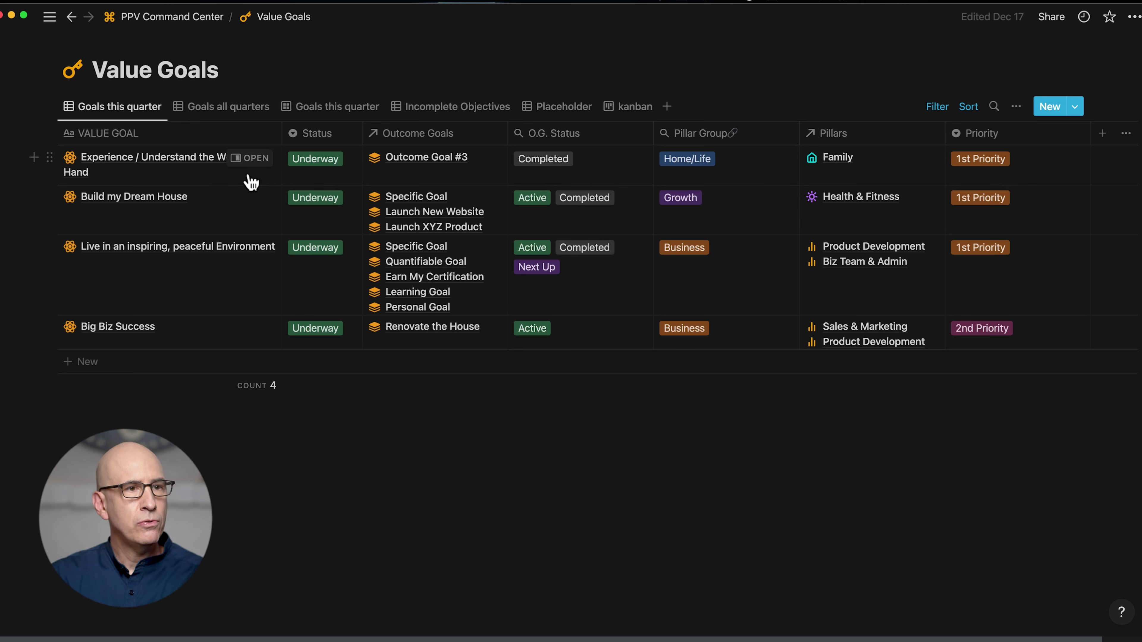
Step: Show the Value Goals view's filters, and check the Current view and Everything choices for databases in the export settings without exporting
click(935, 108)
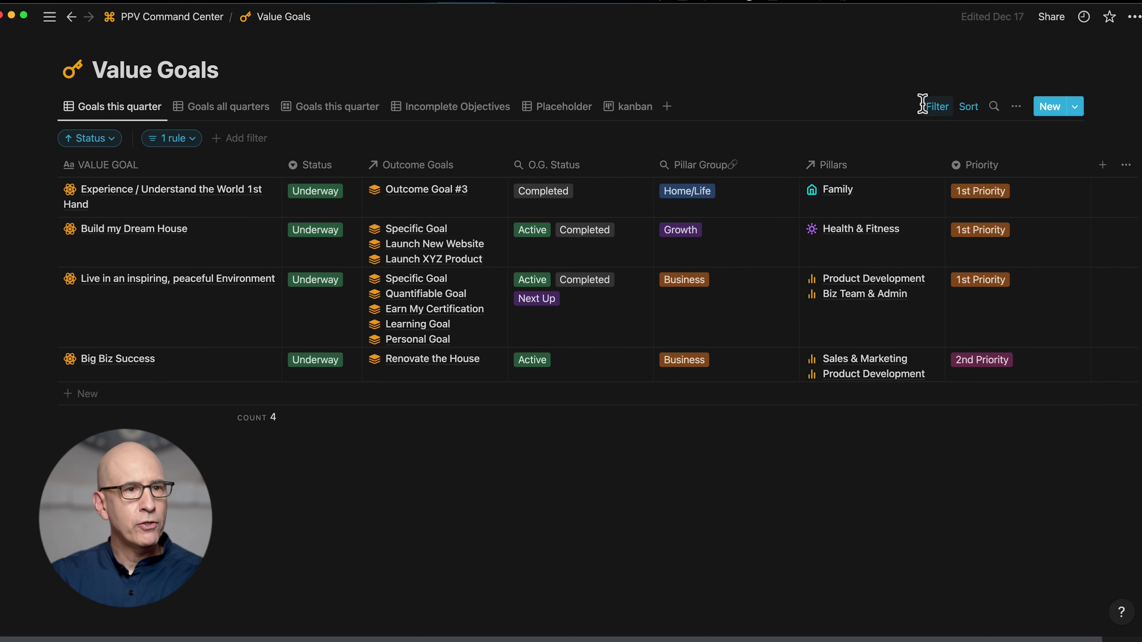
click(1133, 16)
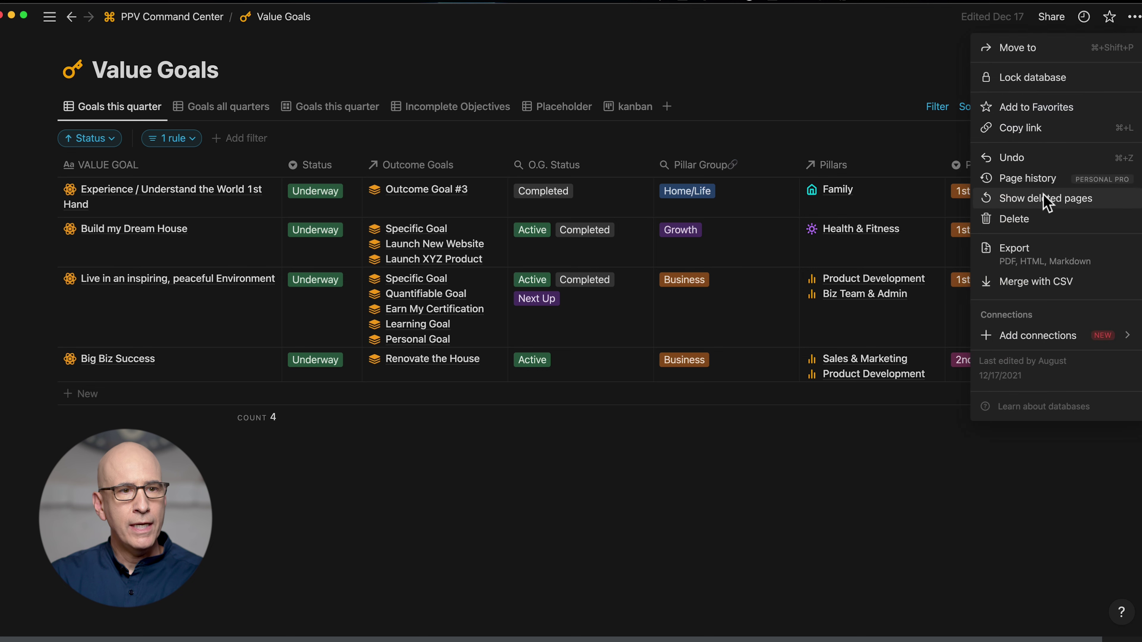
click(1033, 250)
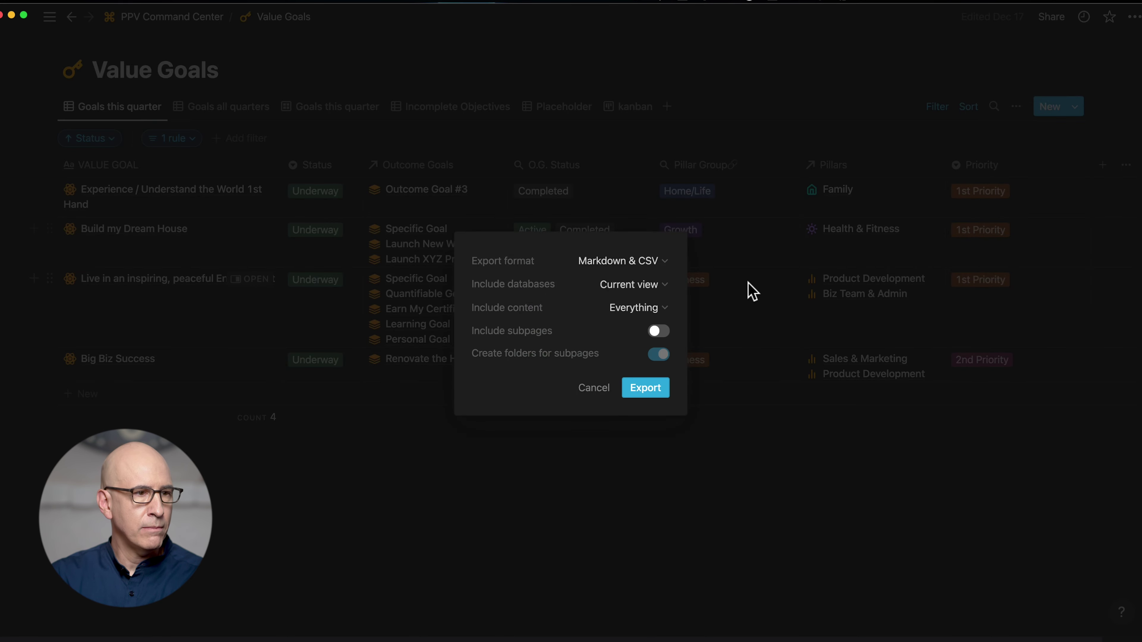
click(655, 286)
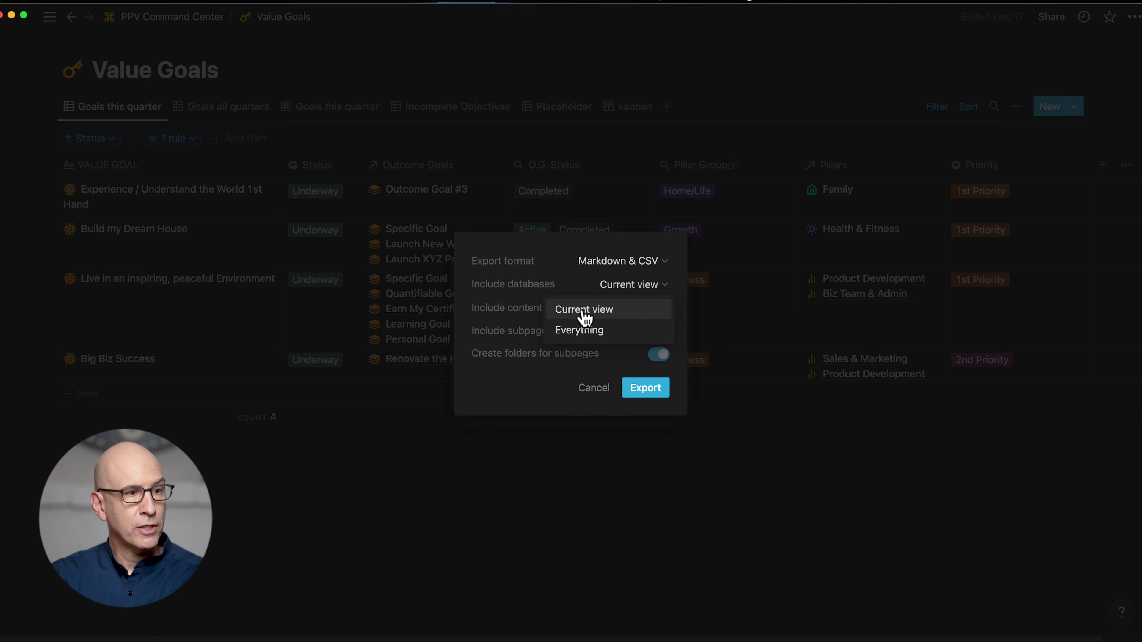
click(593, 396)
click(592, 391)
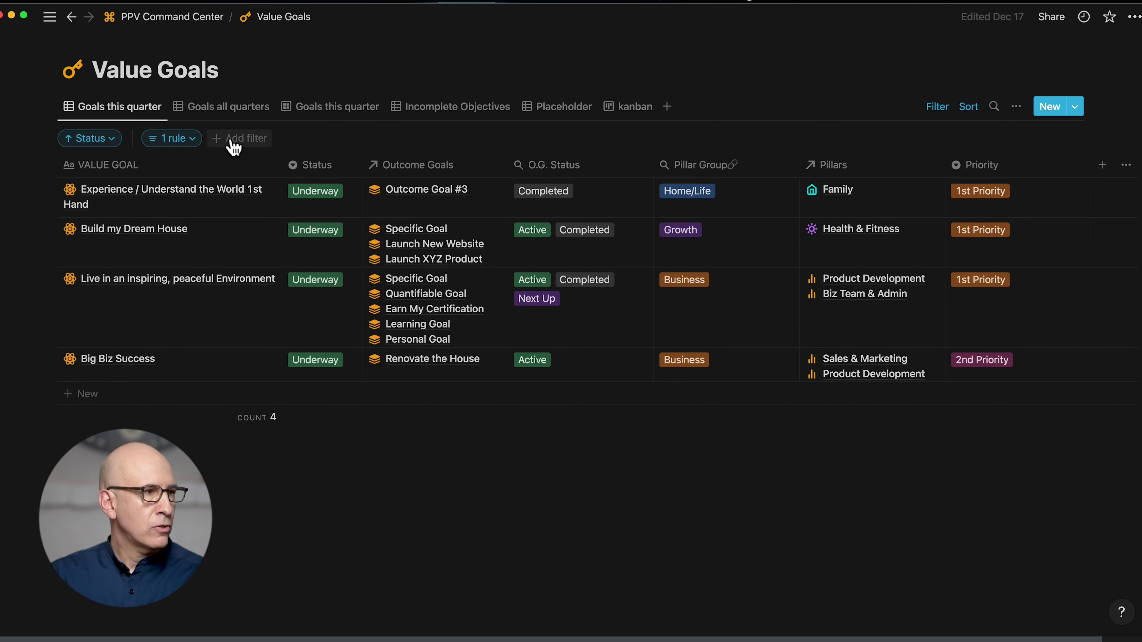
Step: Add a Value Goal contains filter without a value, move it into the advanced filter, and show the combined rules
click(233, 140)
click(220, 199)
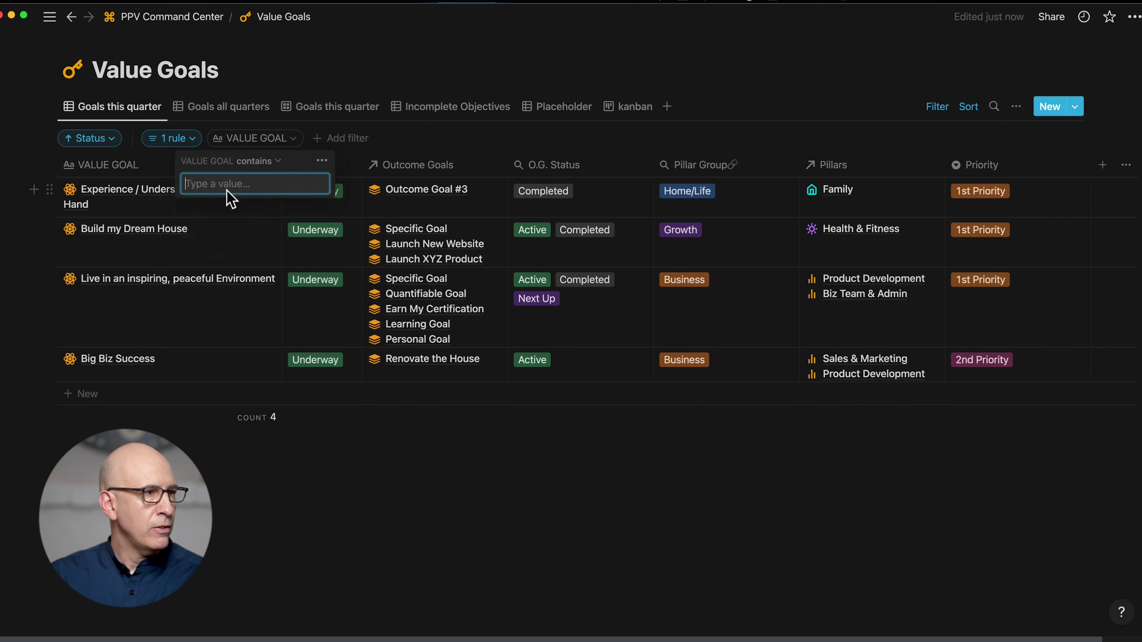
click(293, 139)
click(294, 139)
click(322, 160)
click(380, 193)
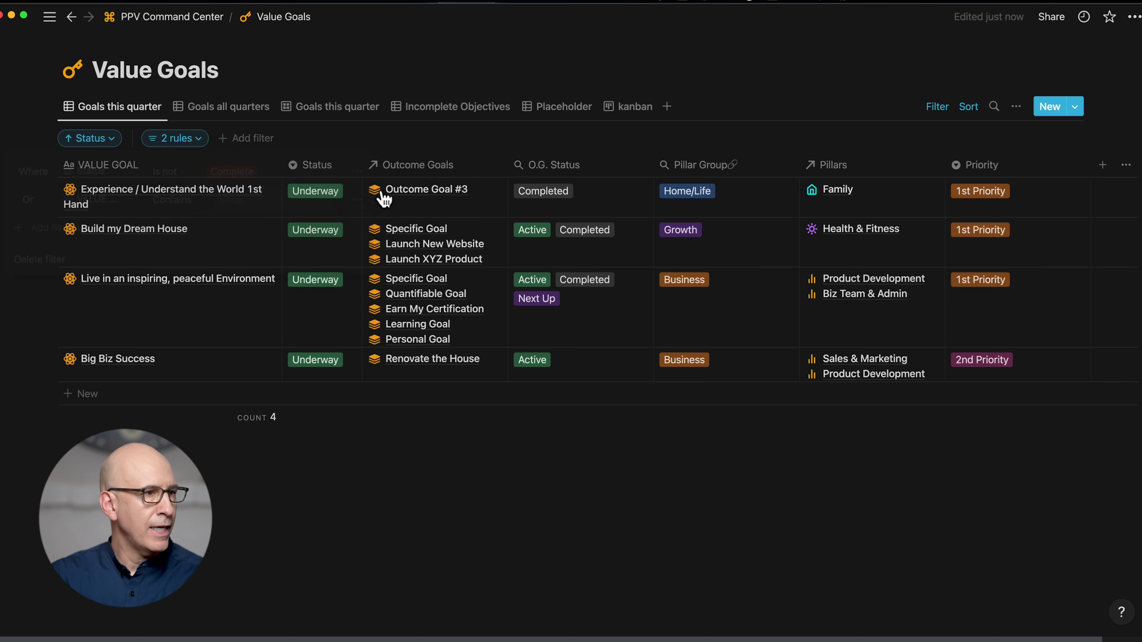
click(480, 72)
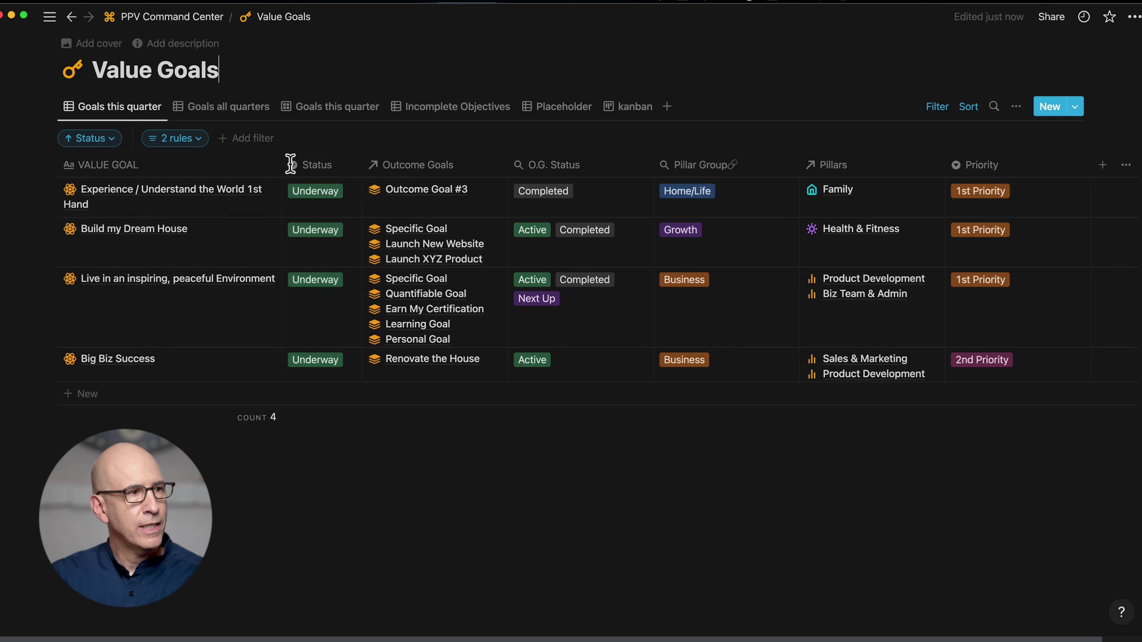
click(197, 139)
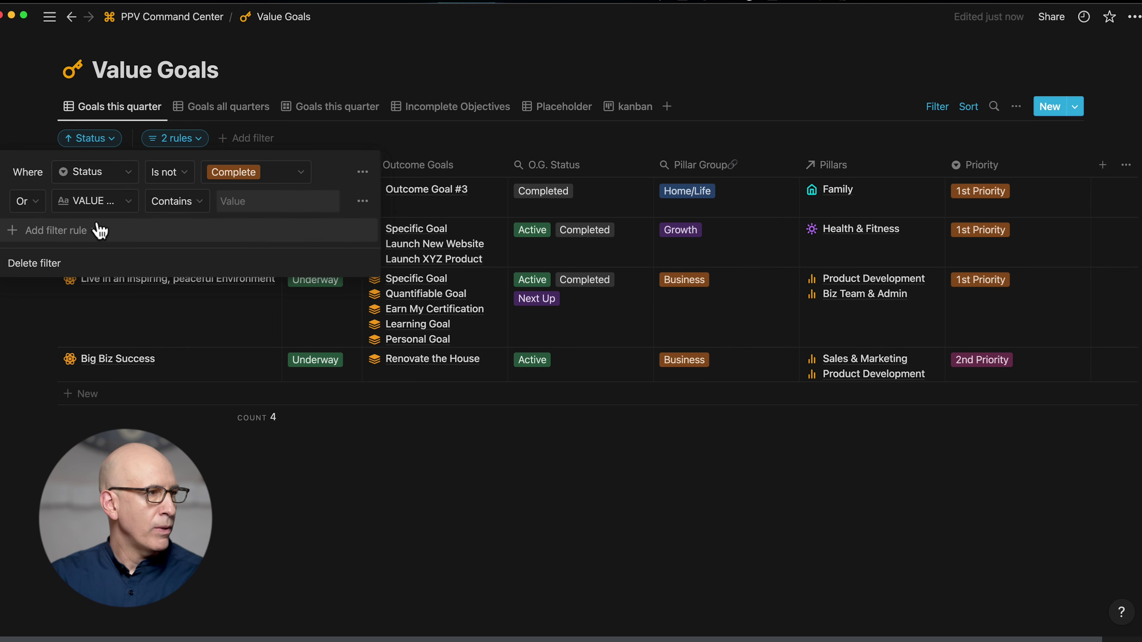
click(298, 79)
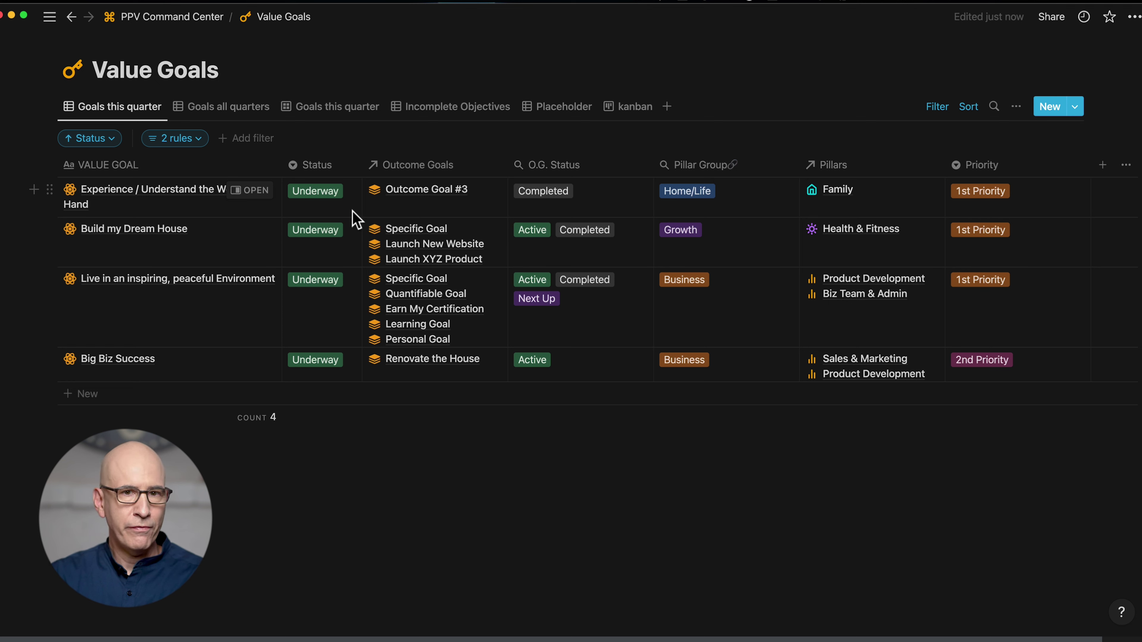
Step: Lock the Value Goals database
click(1016, 107)
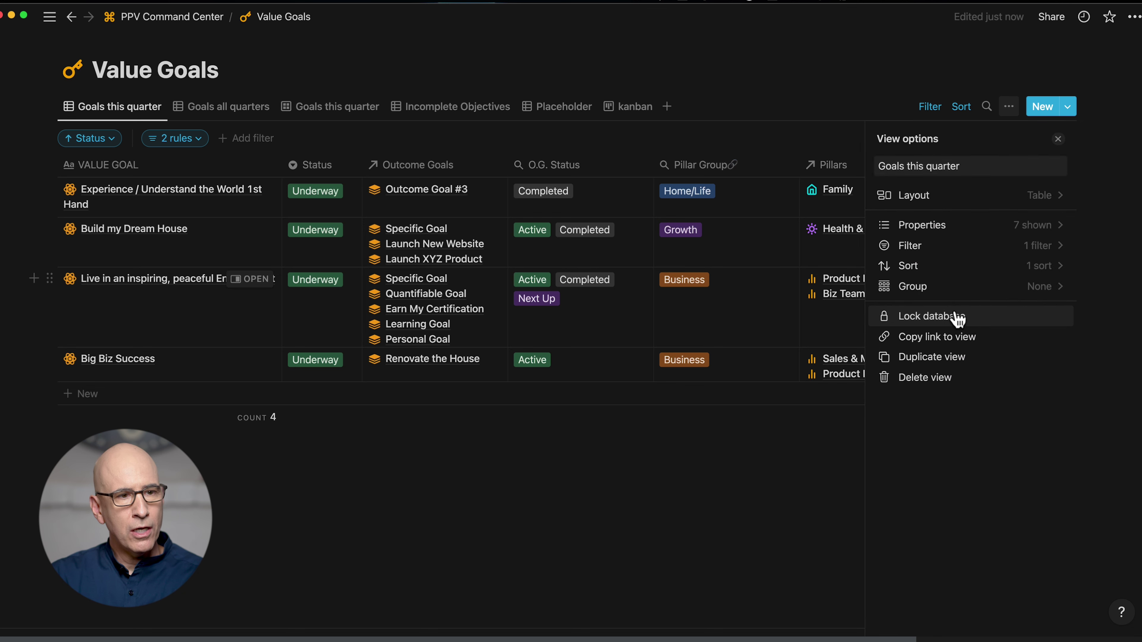
click(826, 92)
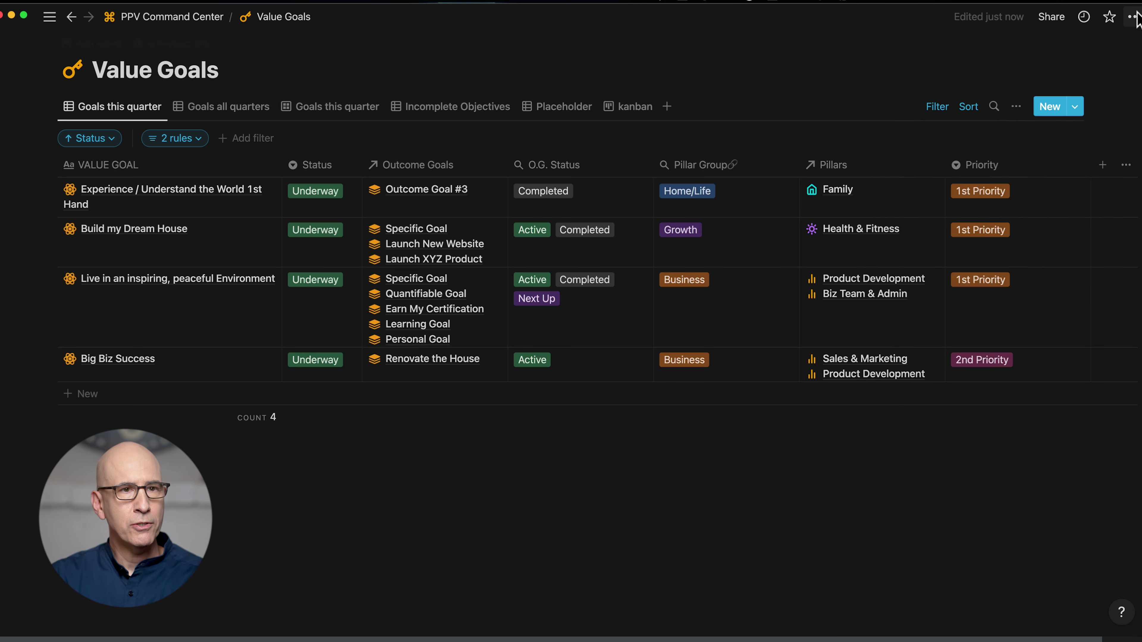
click(1131, 17)
click(844, 43)
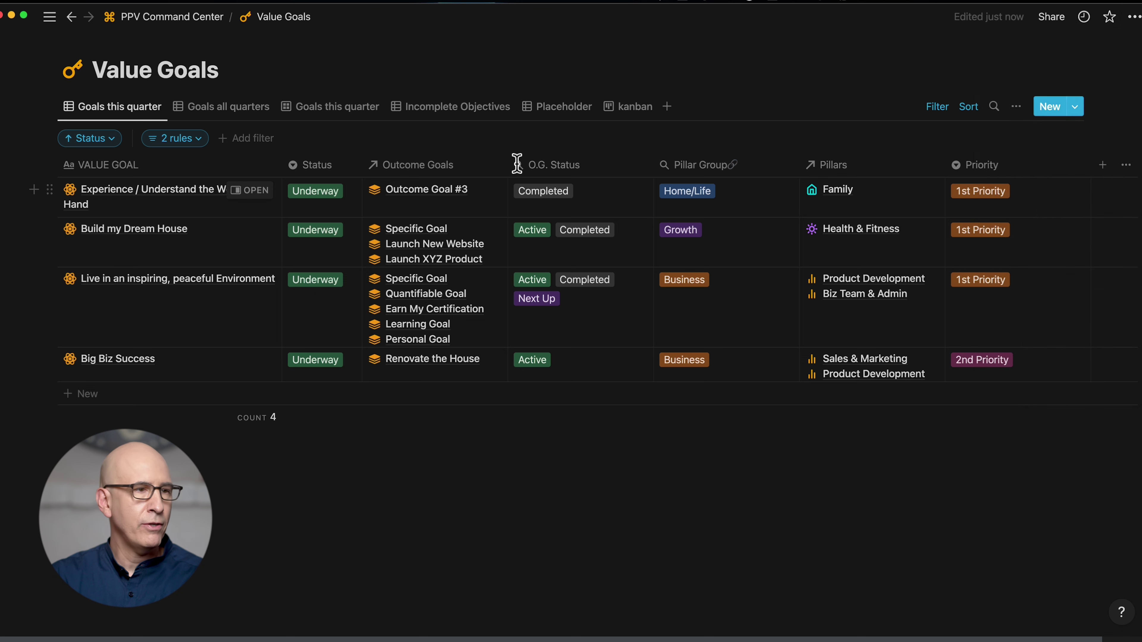
click(1017, 108)
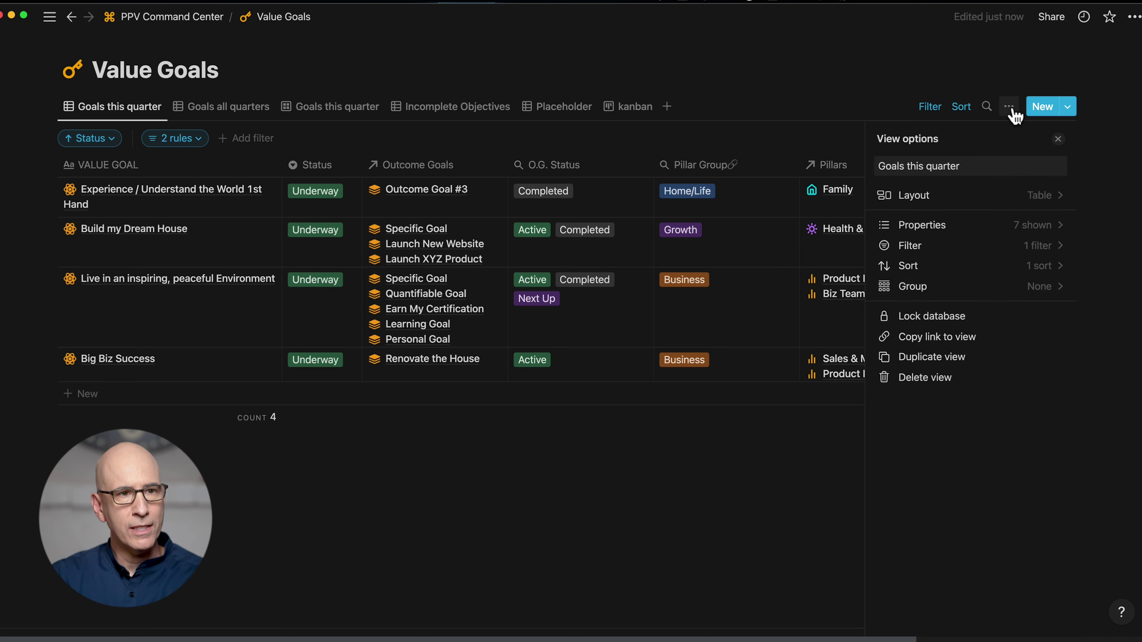
click(948, 324)
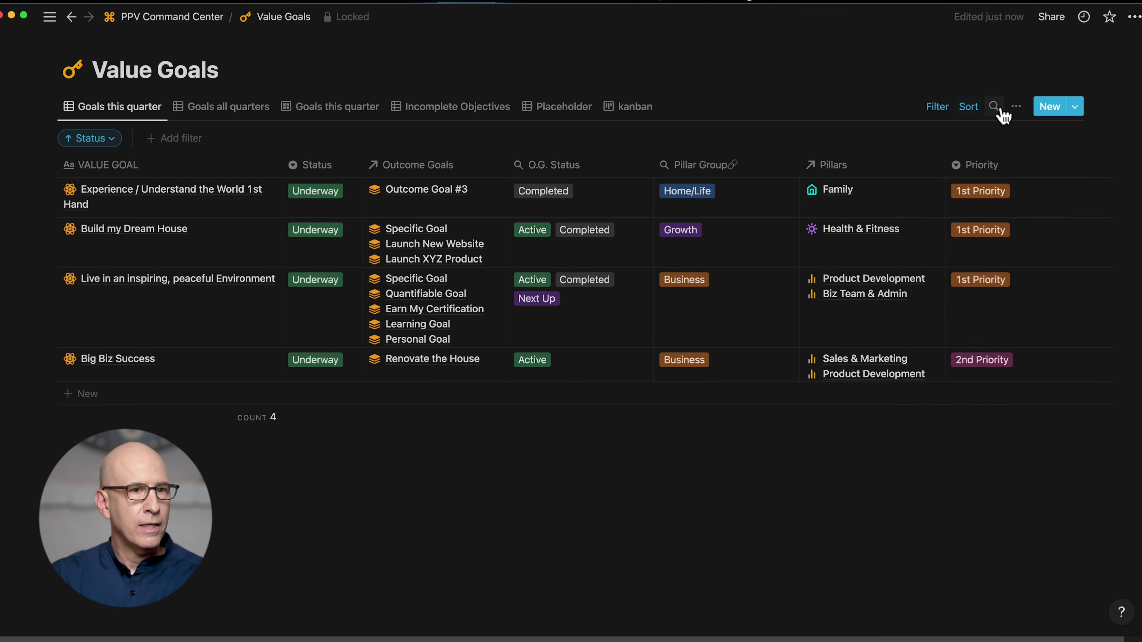
Step: Check the layout options of the Goals this quarter view while the database is locked
click(1017, 106)
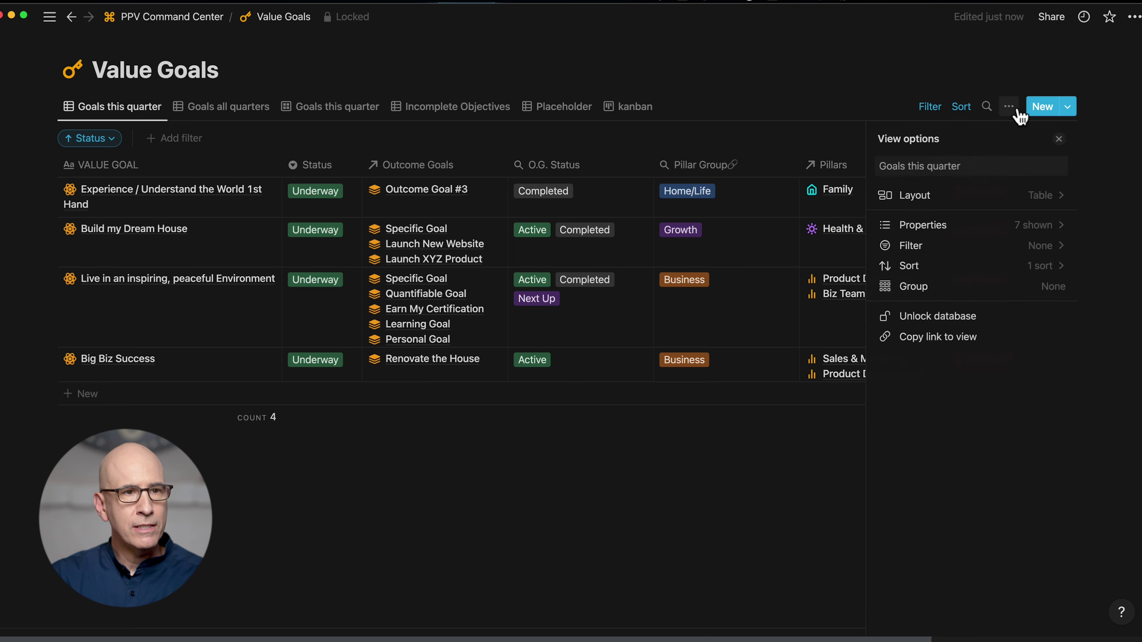
click(1045, 195)
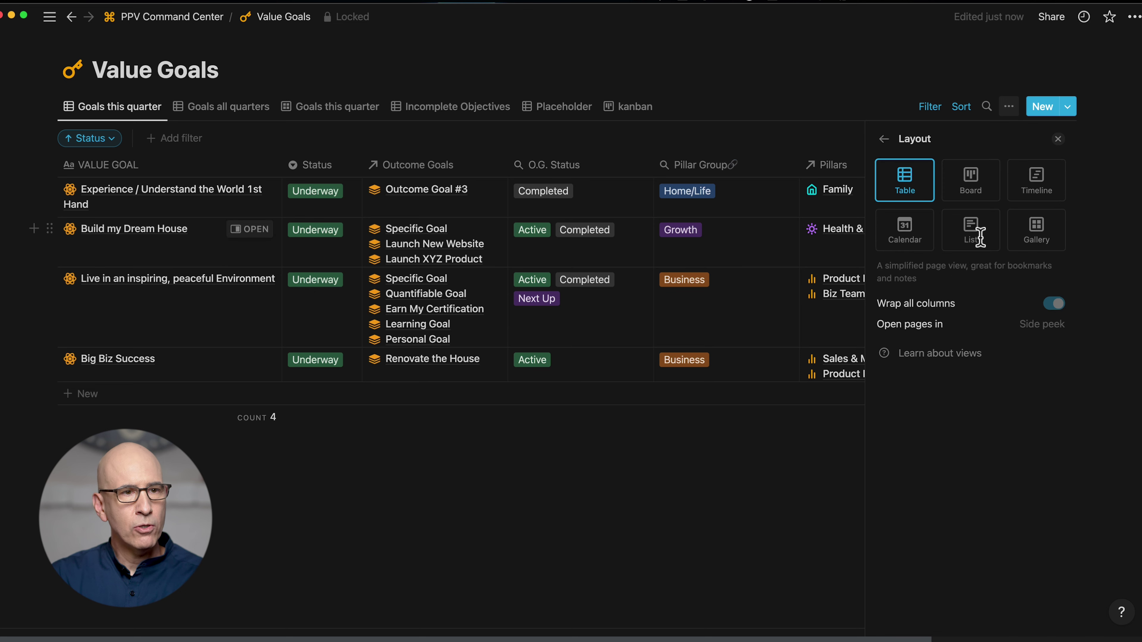
click(663, 133)
Step: Set the status of Experience / Understand the World 1st Hand to Paused, and check the Pillars choices for Build my Dream House
click(459, 197)
click(315, 197)
click(319, 254)
click(755, 51)
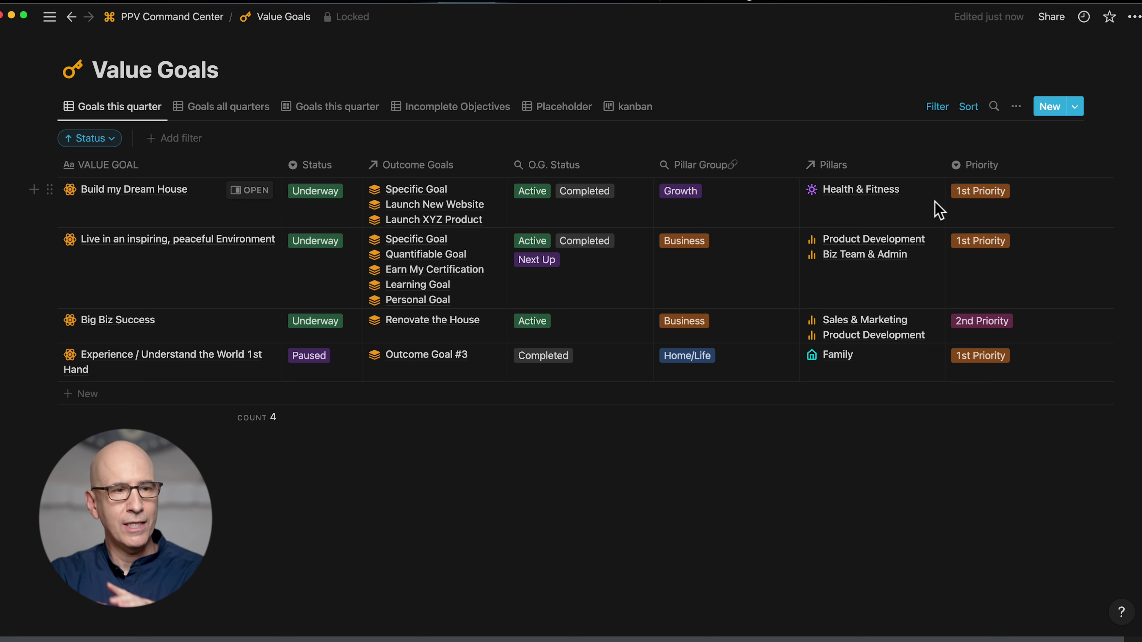
click(893, 203)
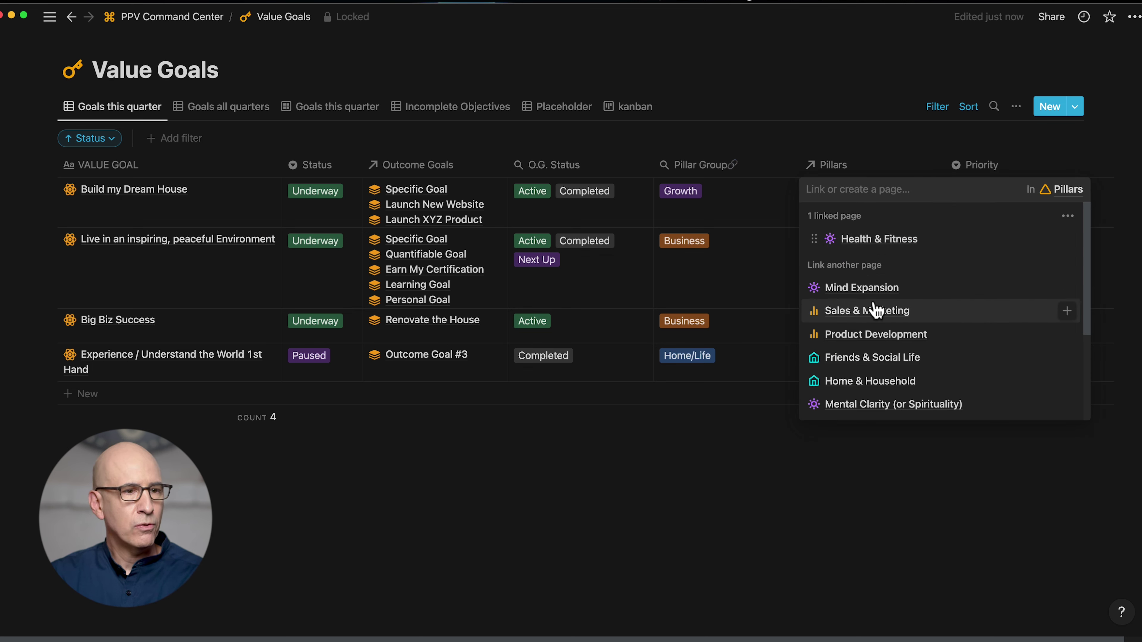
click(816, 80)
Step: Unlock the Value Goals database and close the view options
click(1017, 106)
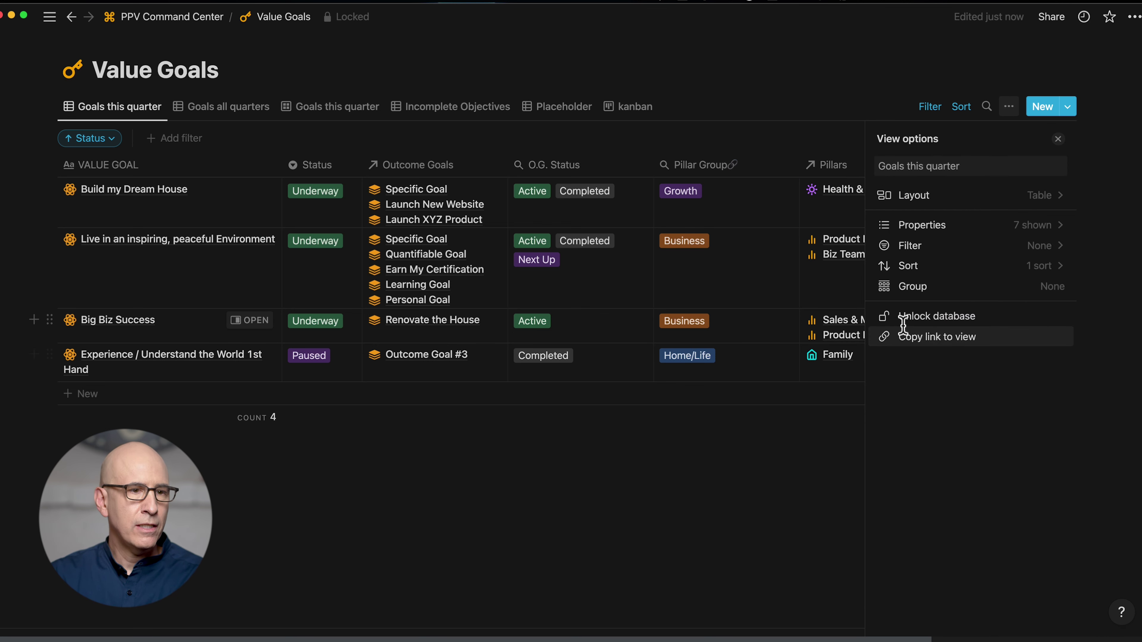
click(911, 318)
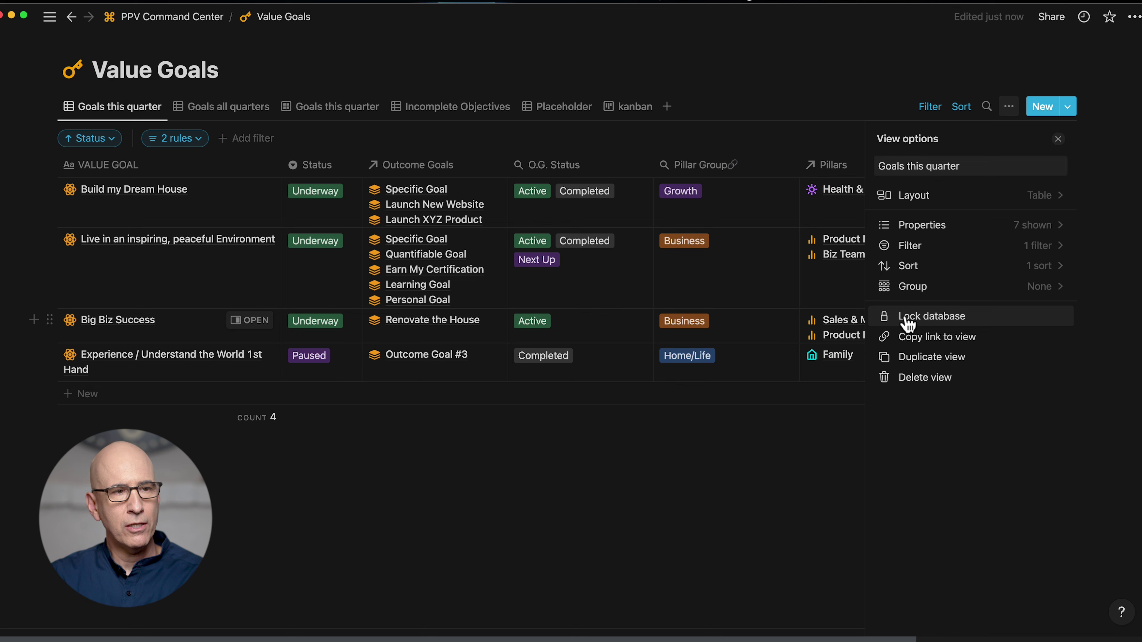
click(802, 87)
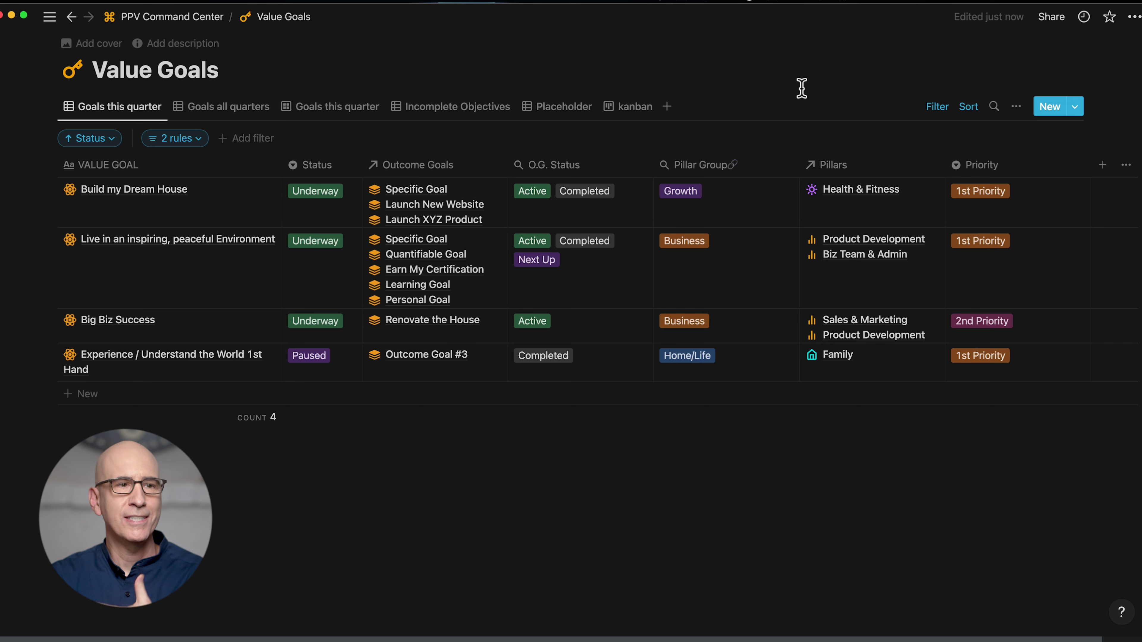
Step: Open the Action Zone page and start an empty block at the end of the page
click(56, 182)
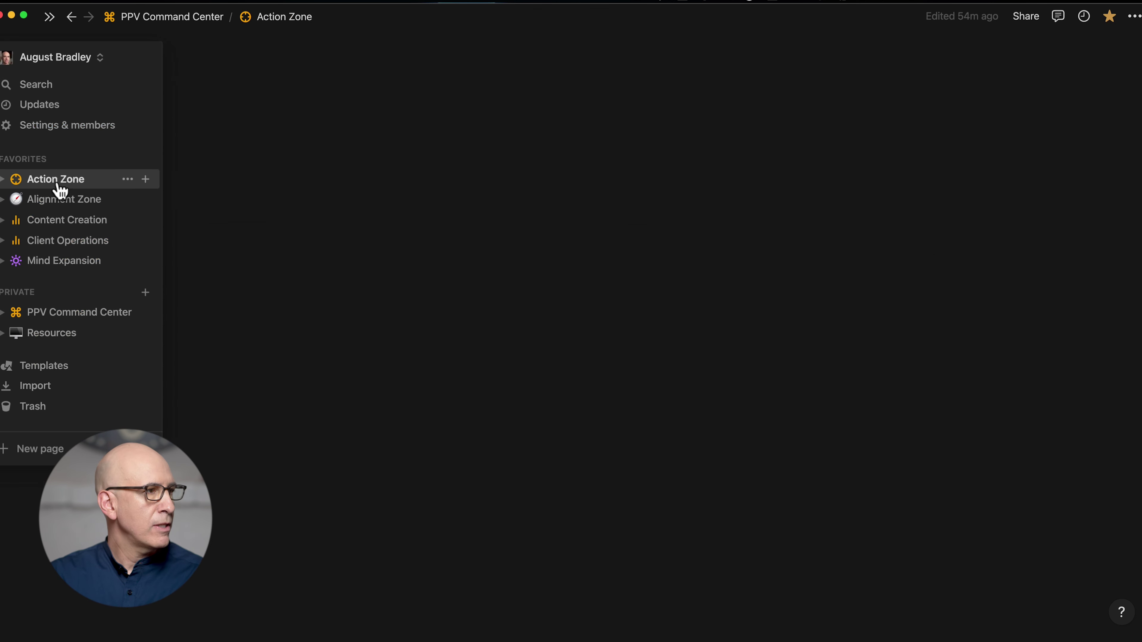
scroll(517, 214, down, 15)
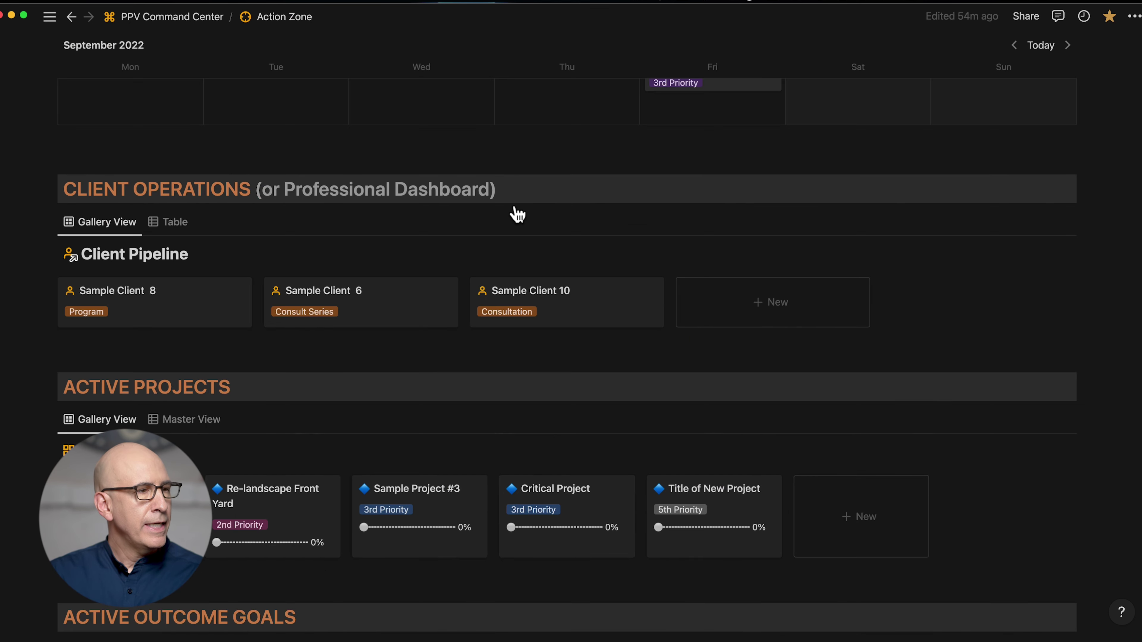
scroll(517, 211, down, 15)
click(323, 198)
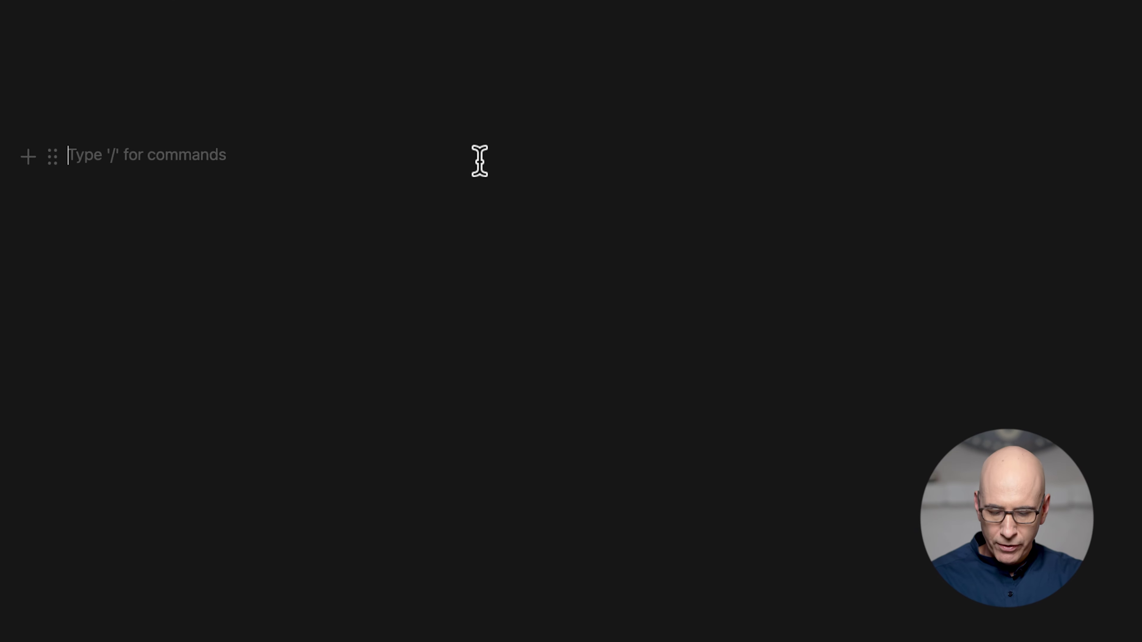
text(/)
scroll(395, 309, down, 15)
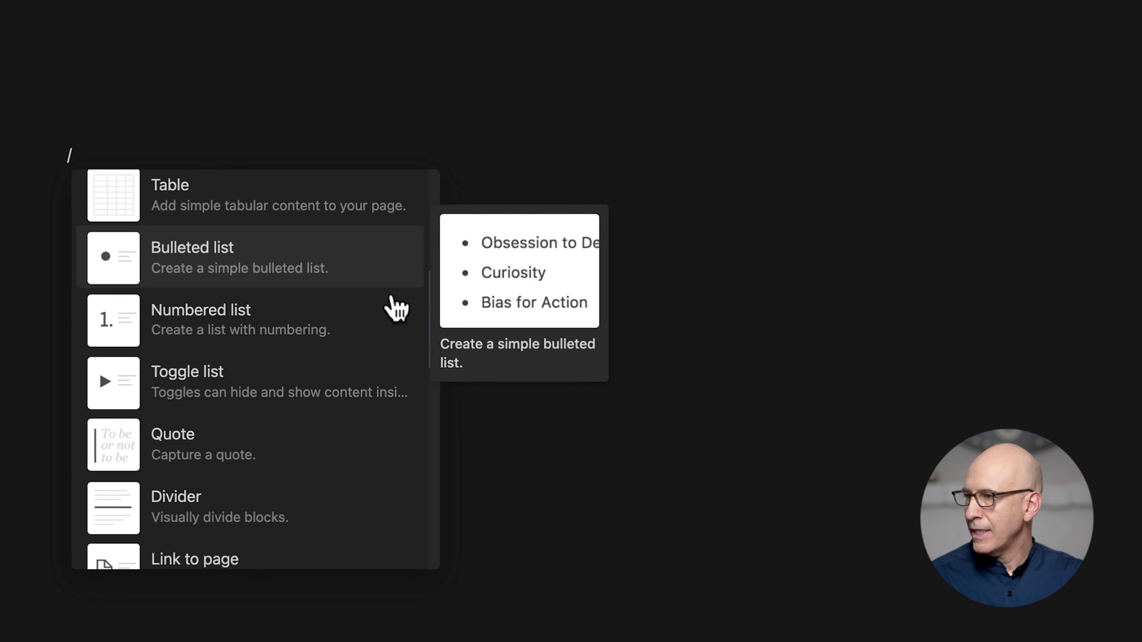
key(Escape)
key(BackSpace)
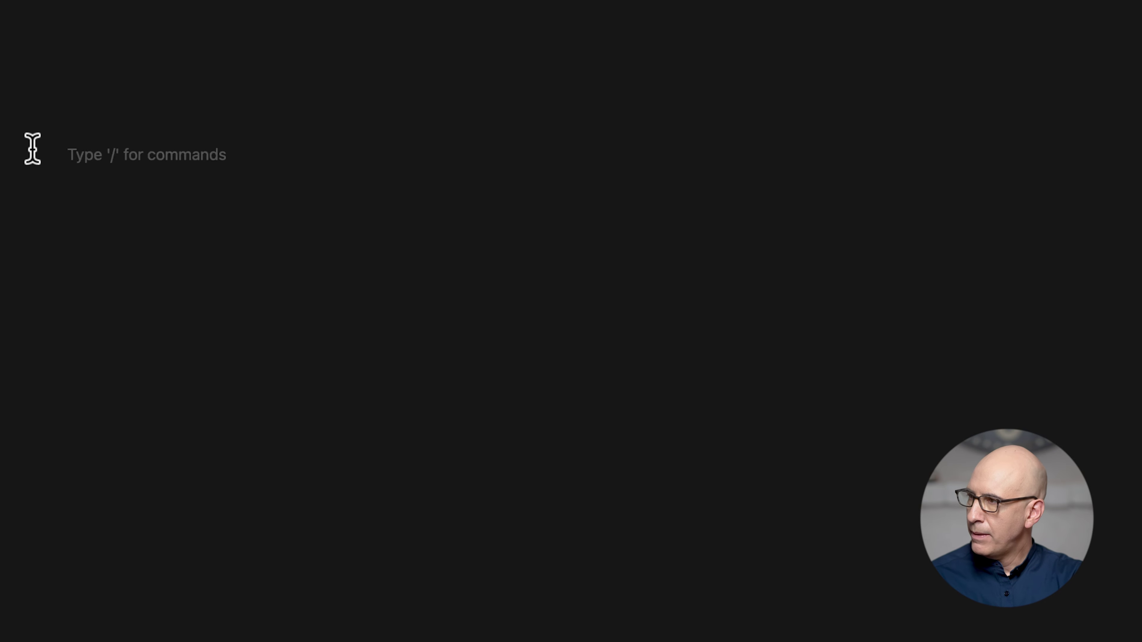
Step: Insert a linked view of database in the empty block with Projects as its data source
text(/linked)
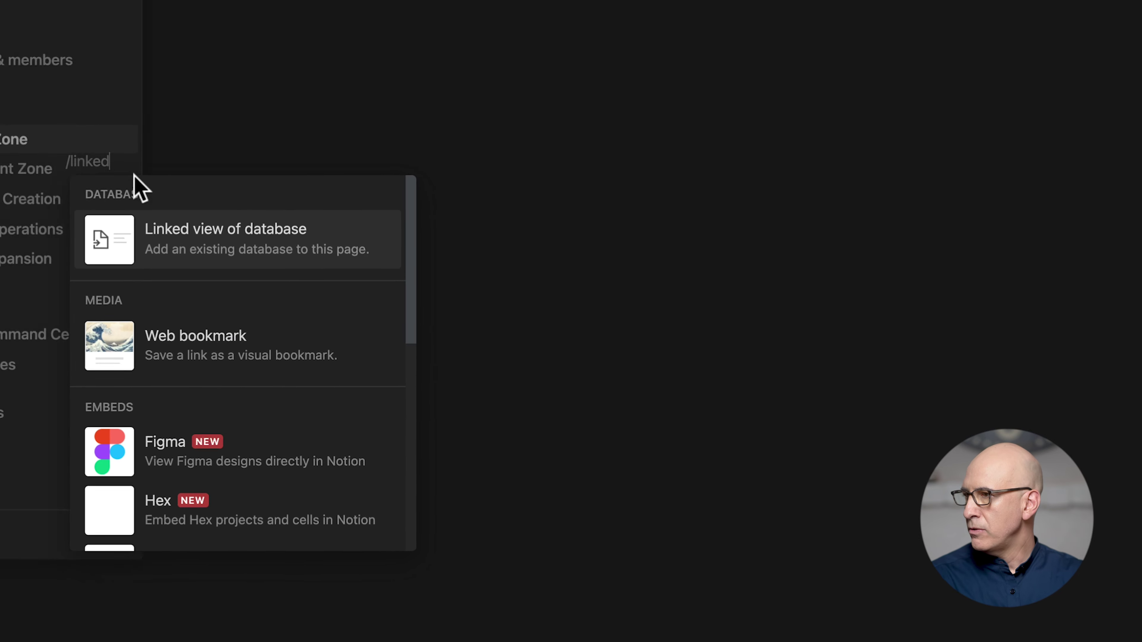
mouse_move(331, 234)
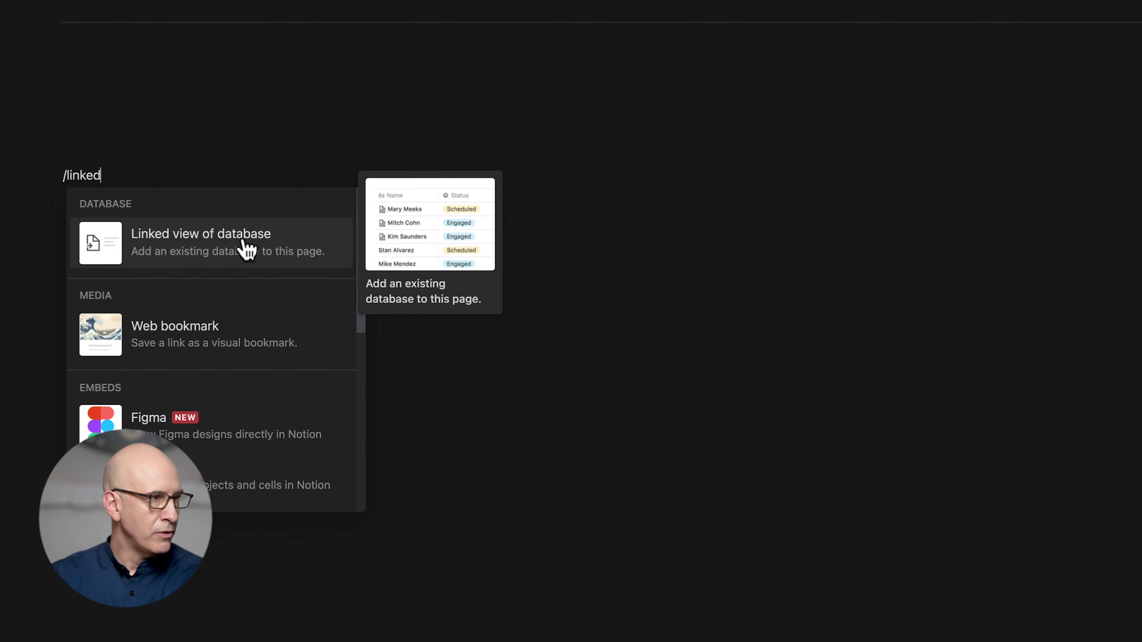
click(256, 248)
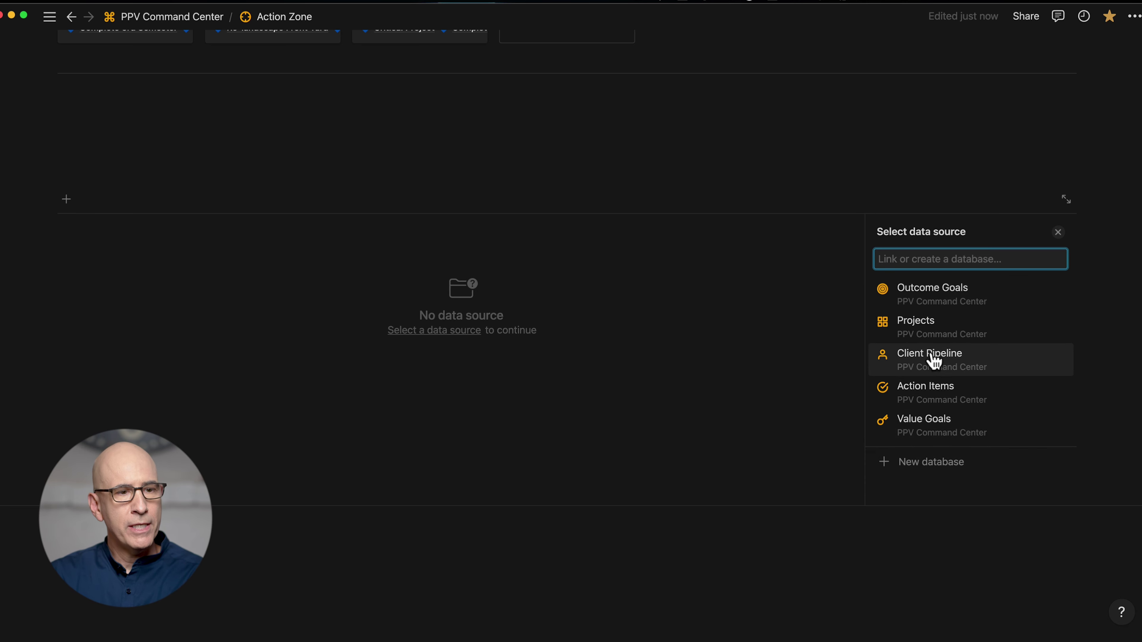
click(921, 332)
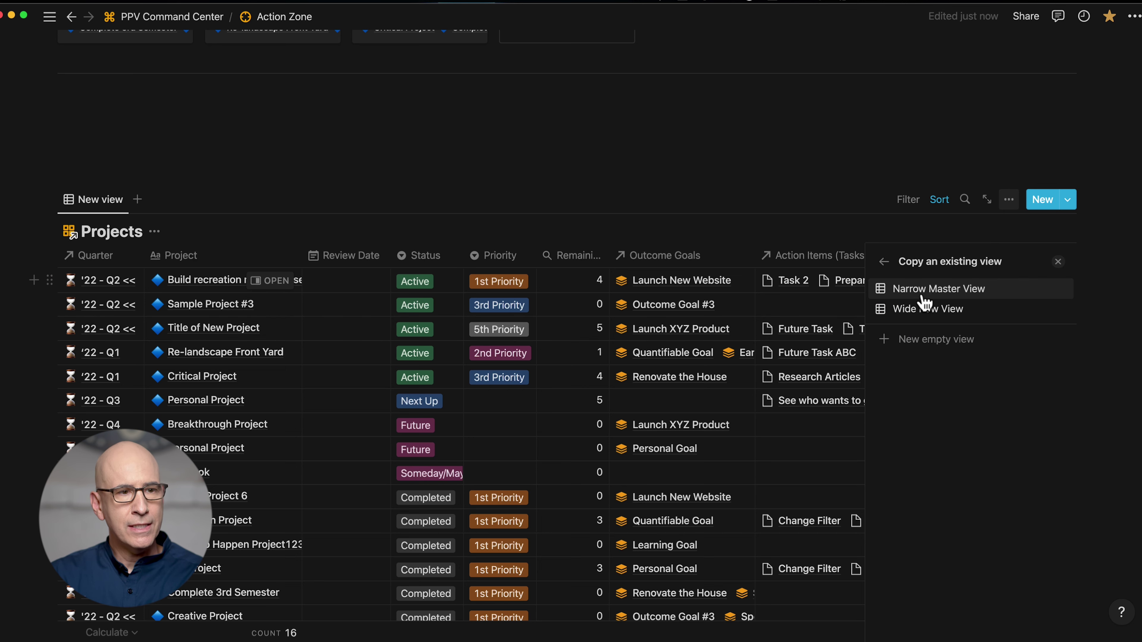
Step: Compare the Narrow Master View and Wide Row View, and copy Wide Row View into the linked Projects block
click(925, 313)
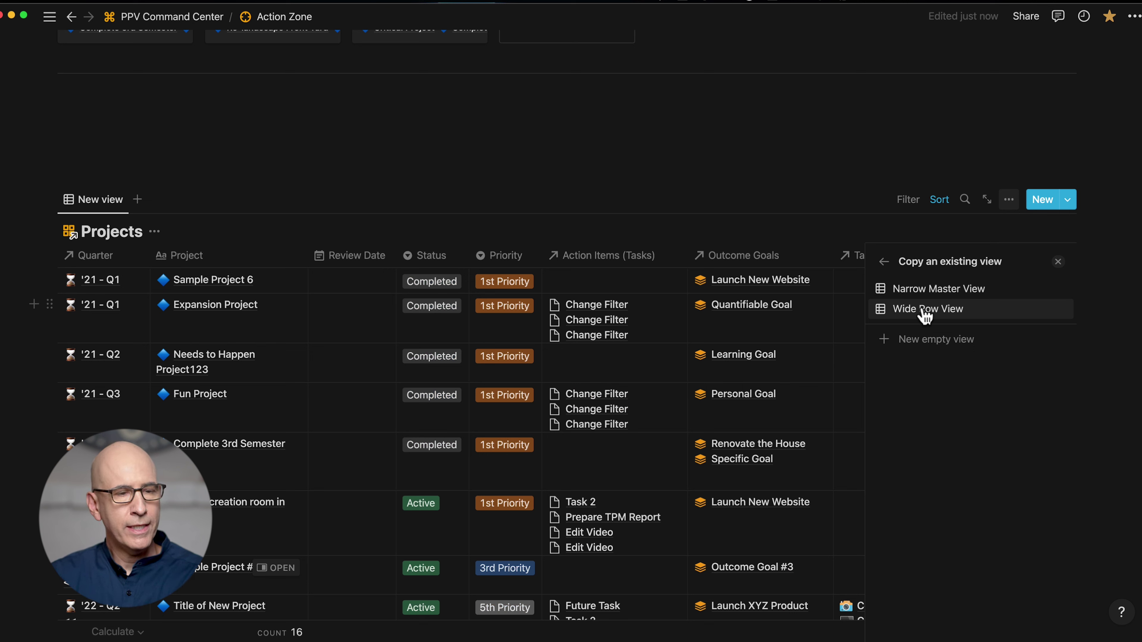
click(929, 292)
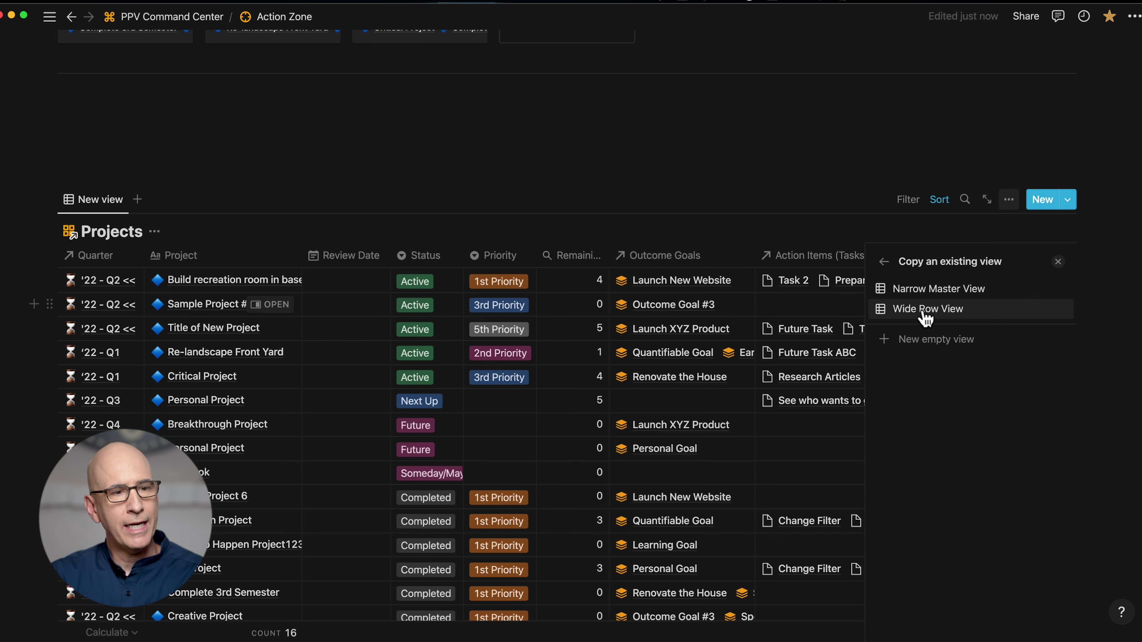
click(925, 311)
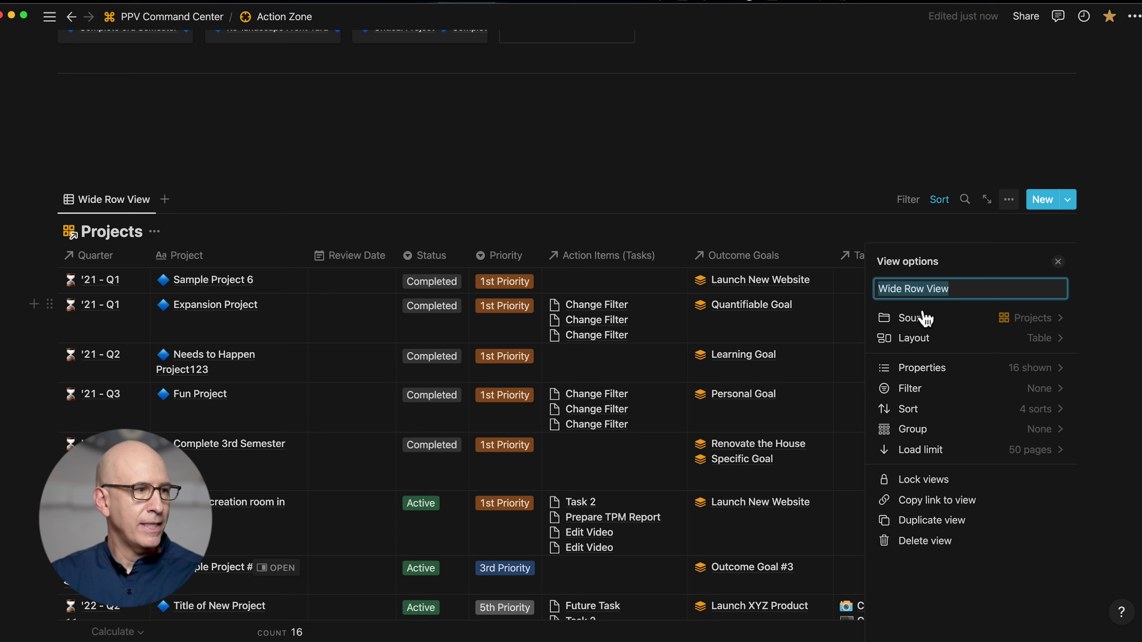
mouse_move(604, 255)
mouse_down()
mouse_move(713, 261)
mouse_move(601, 260)
mouse_up()
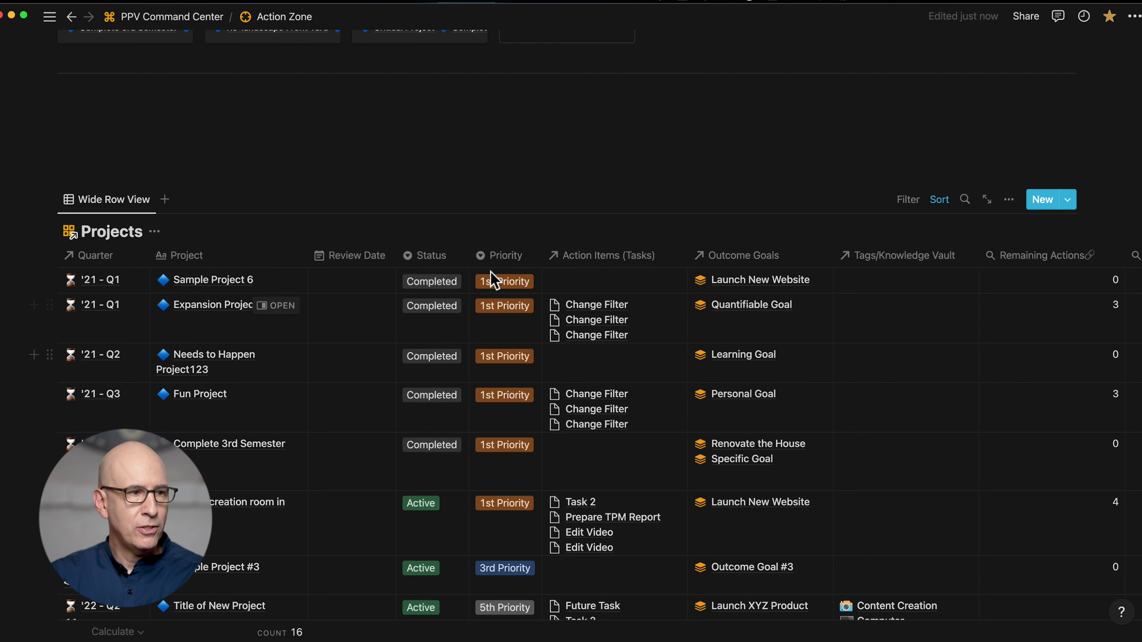
Step: Add a second view to the linked Projects block with Outcome Goals as its source, and switch between the two table views
scroll(547, 379, down, 2)
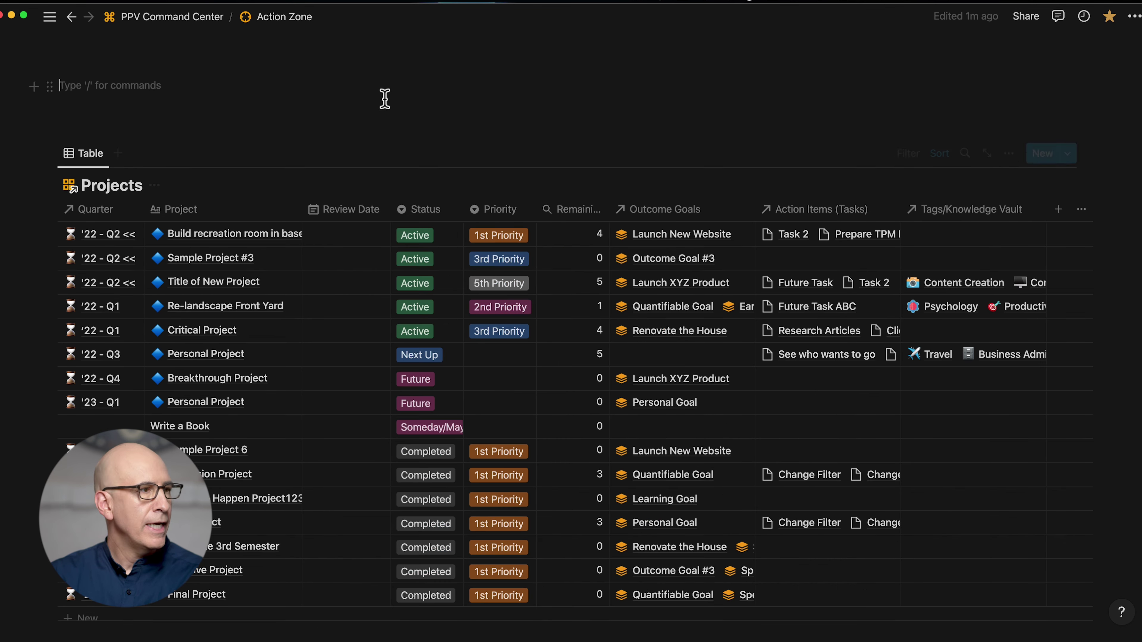
click(118, 153)
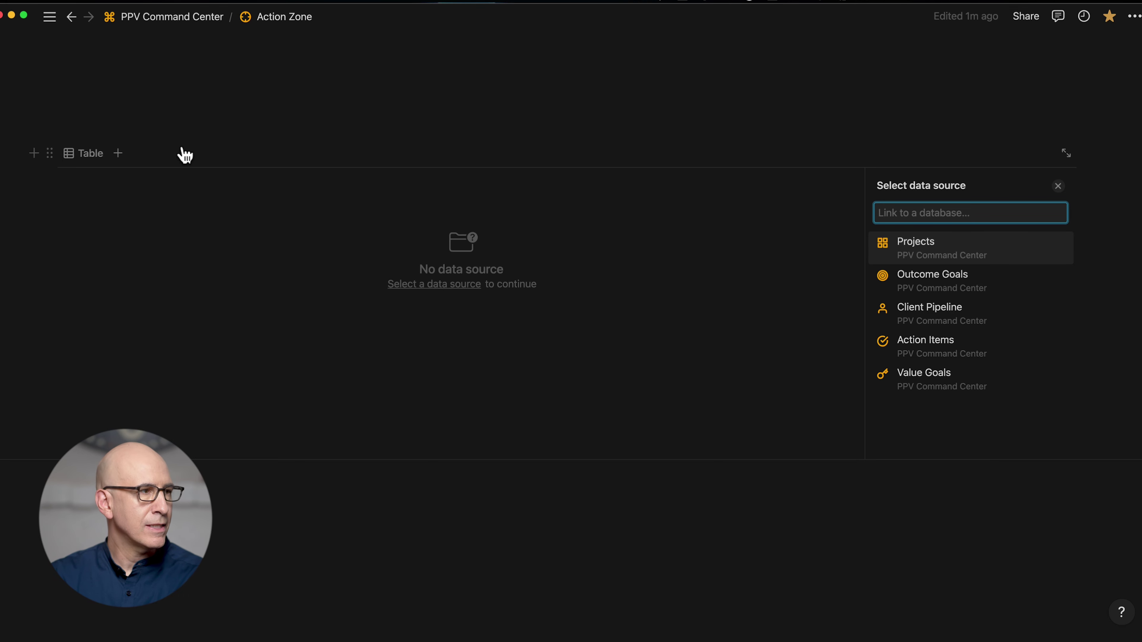
click(940, 288)
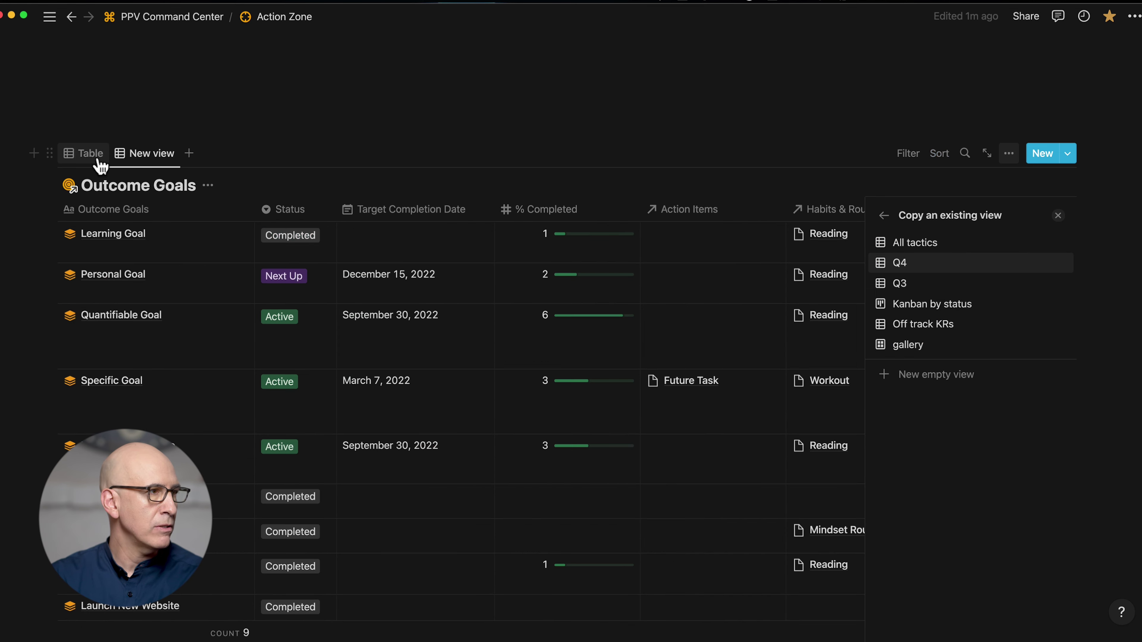
click(95, 159)
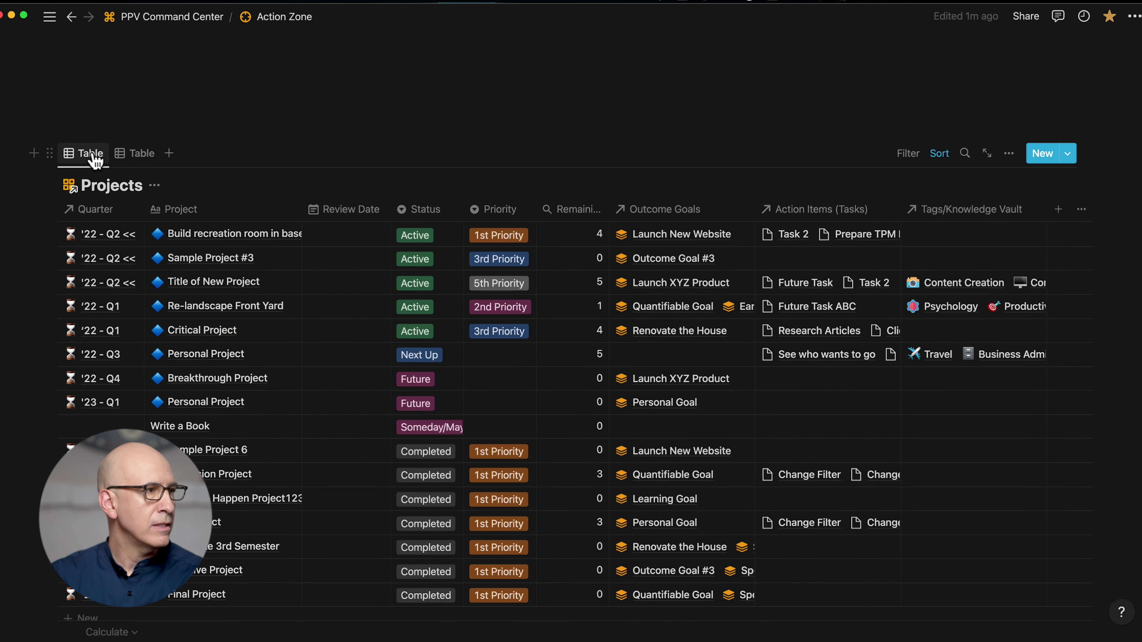
click(136, 158)
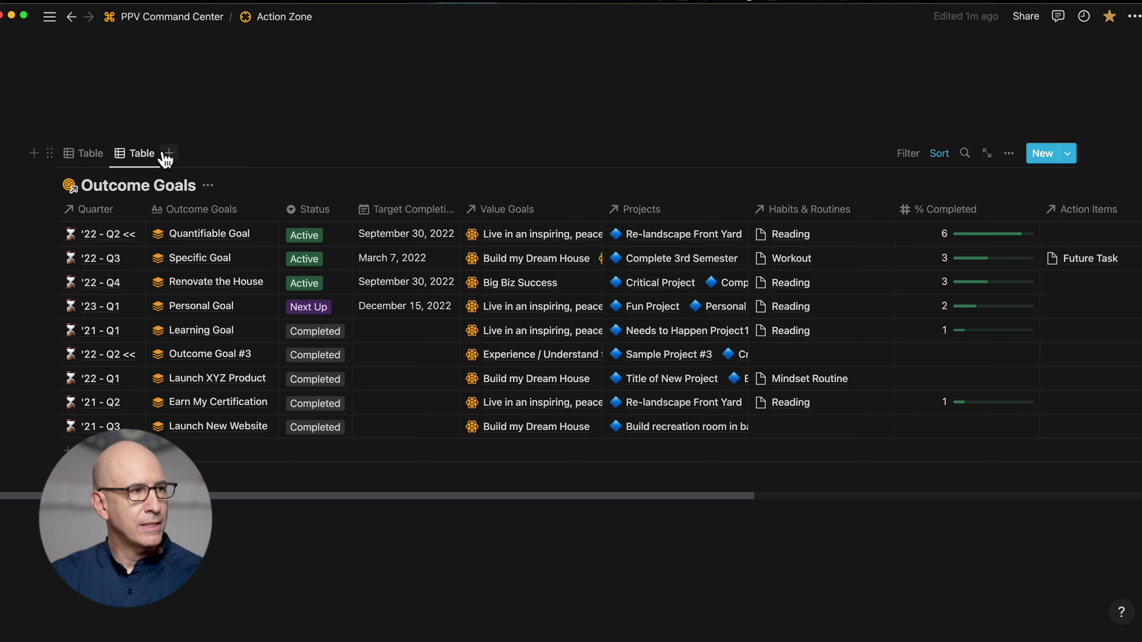
Step: Delete the linked database block holding the Projects and Outcome Goals table views
click(90, 156)
click(49, 152)
click(43, 63)
Step: Insert a linked view of database in the empty block and create a new database as its data source
click(141, 156)
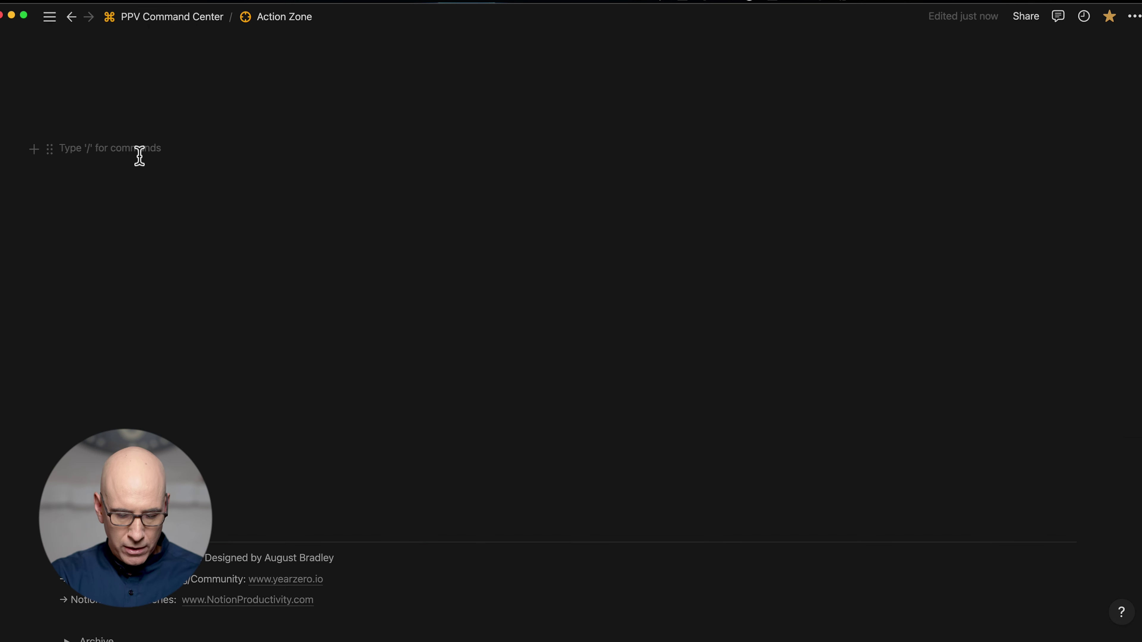
text(/linked)
click(137, 207)
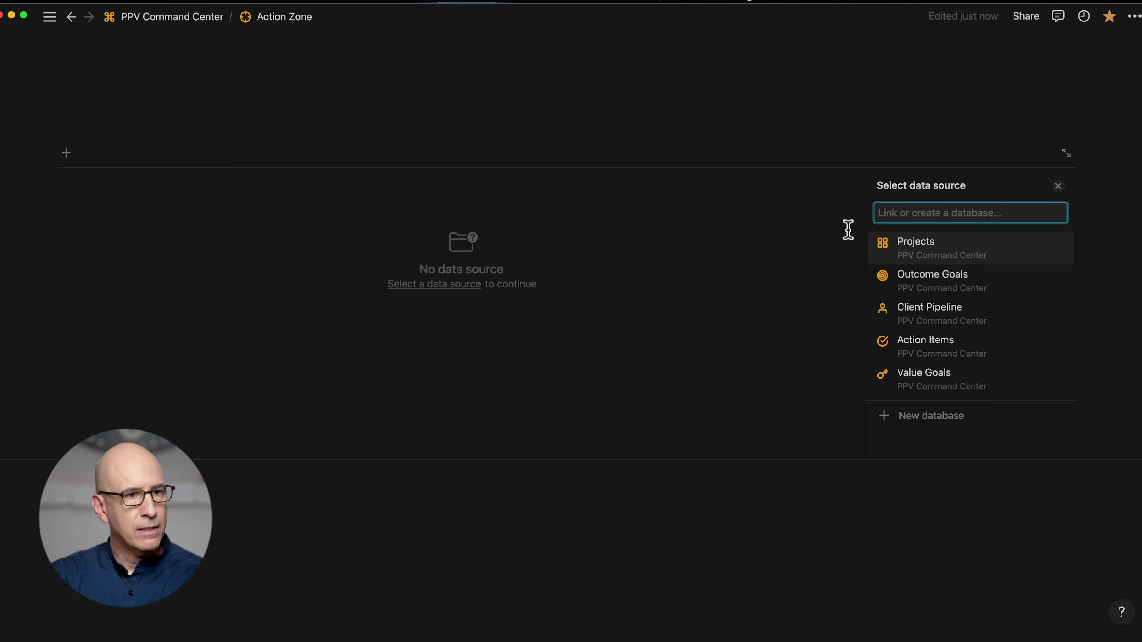
click(929, 416)
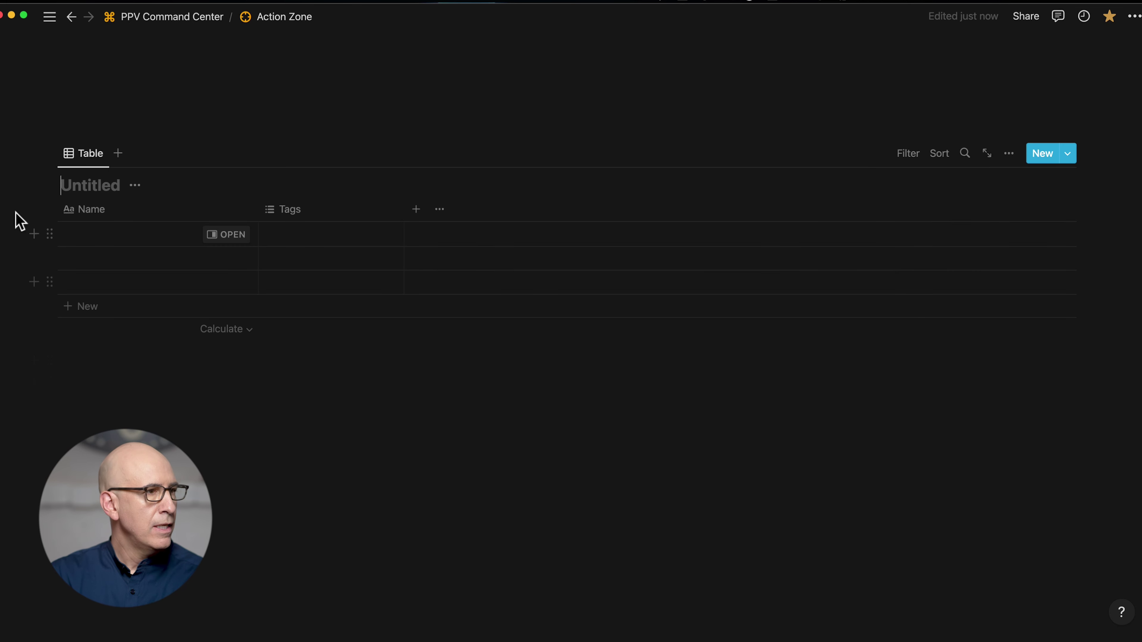
Step: Change the new untitled database's view layout to Gallery and switch it back to Table
click(1010, 154)
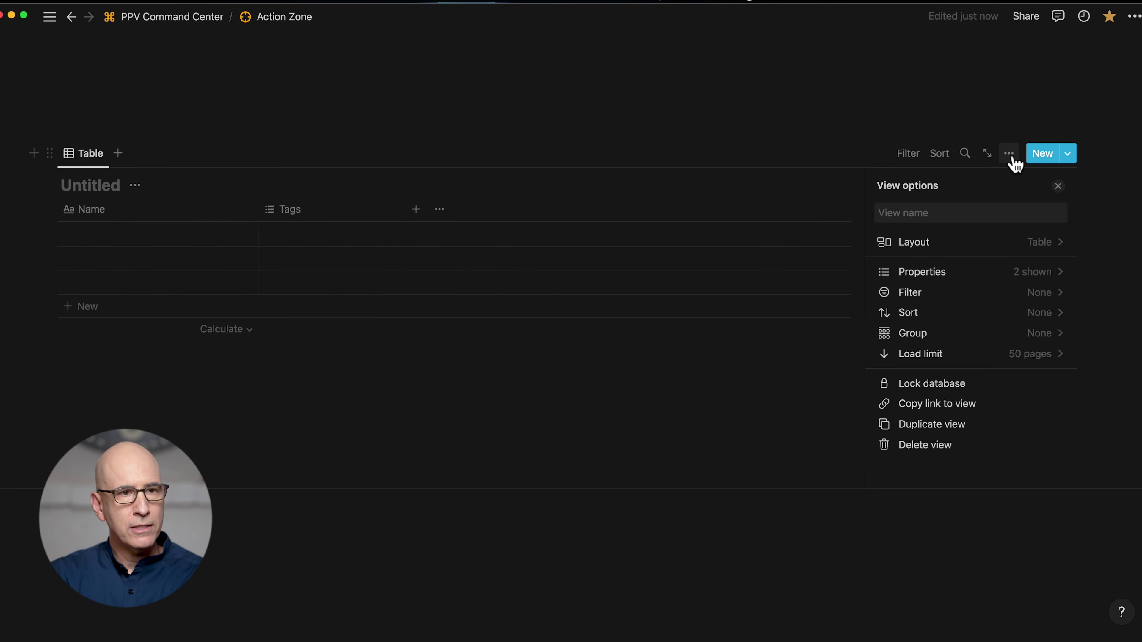
click(994, 245)
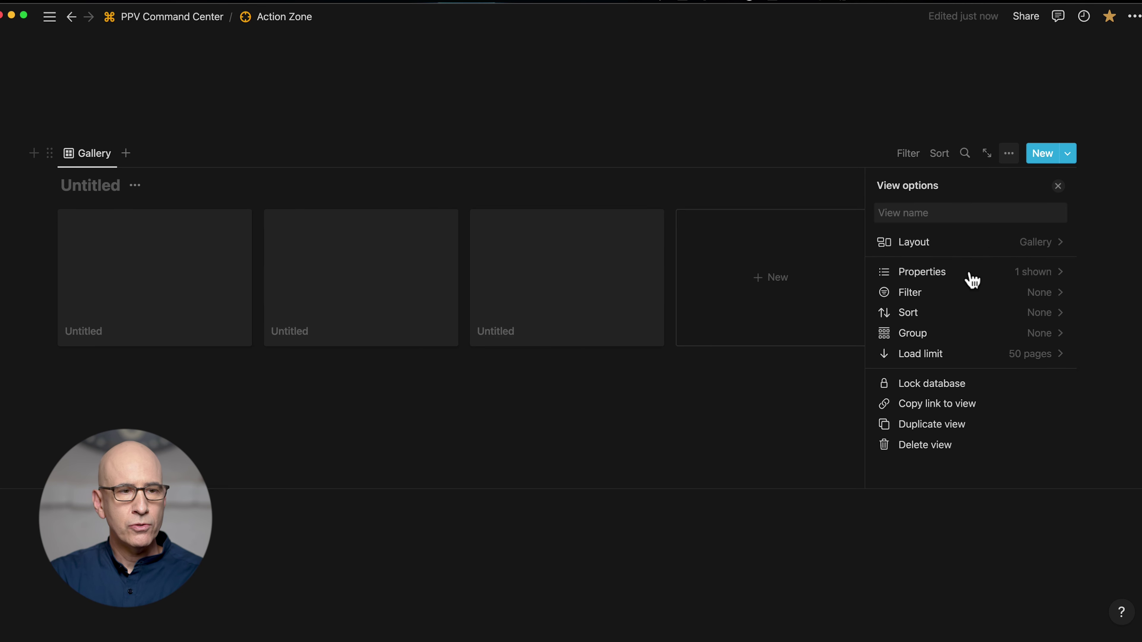
click(971, 144)
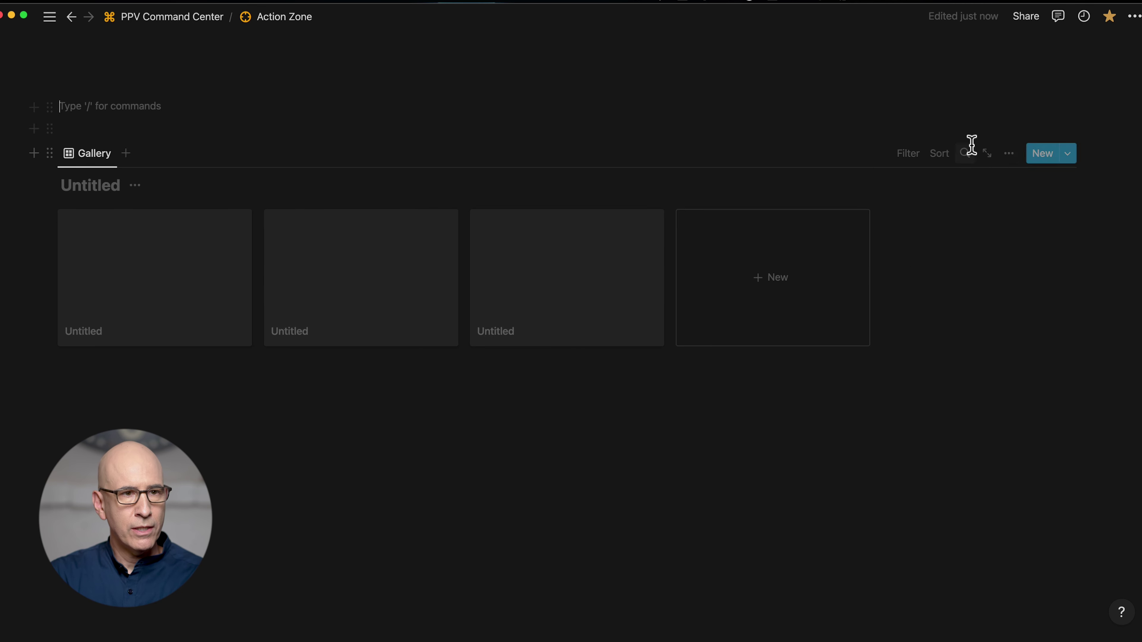
click(1010, 155)
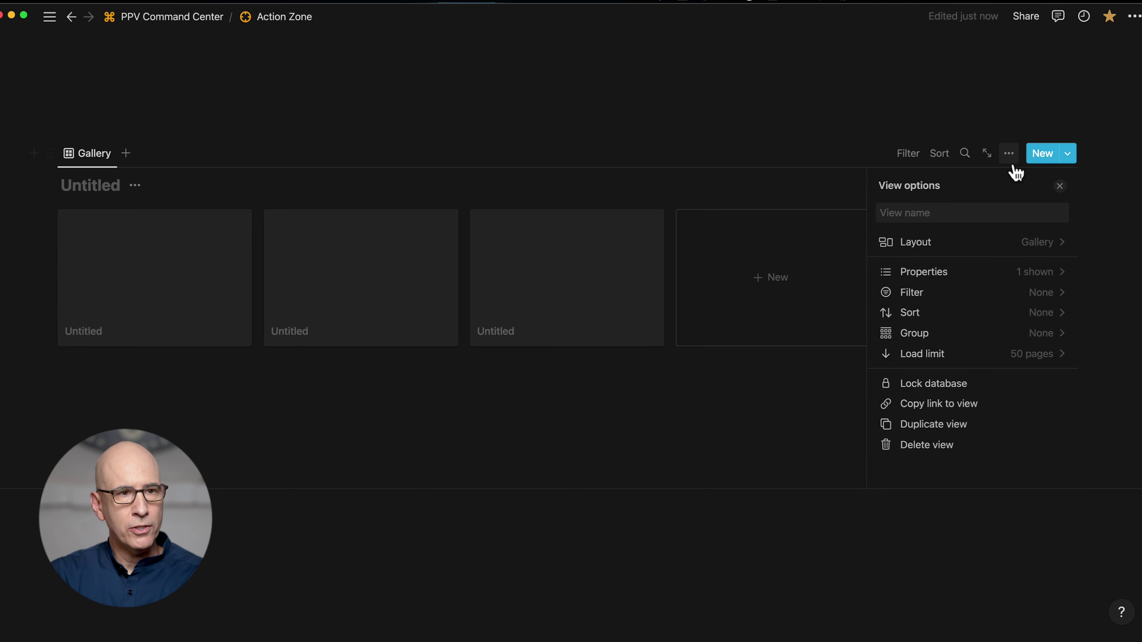
click(1034, 243)
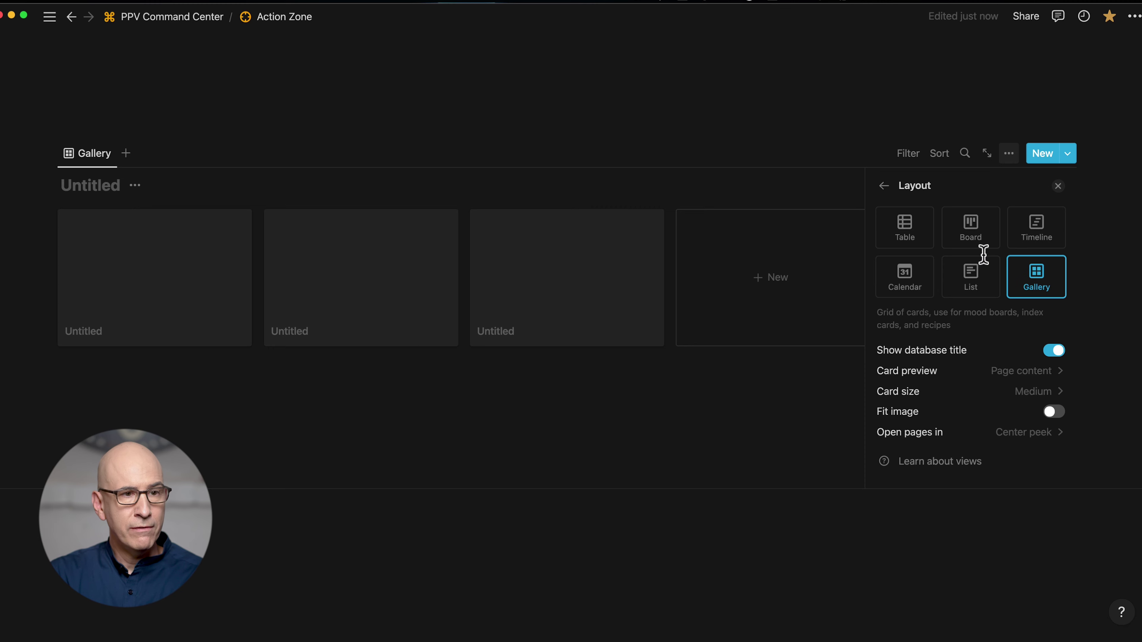
click(913, 237)
Step: Open the Tags property's edit settings in the new database table, look them over, and leave them
click(337, 215)
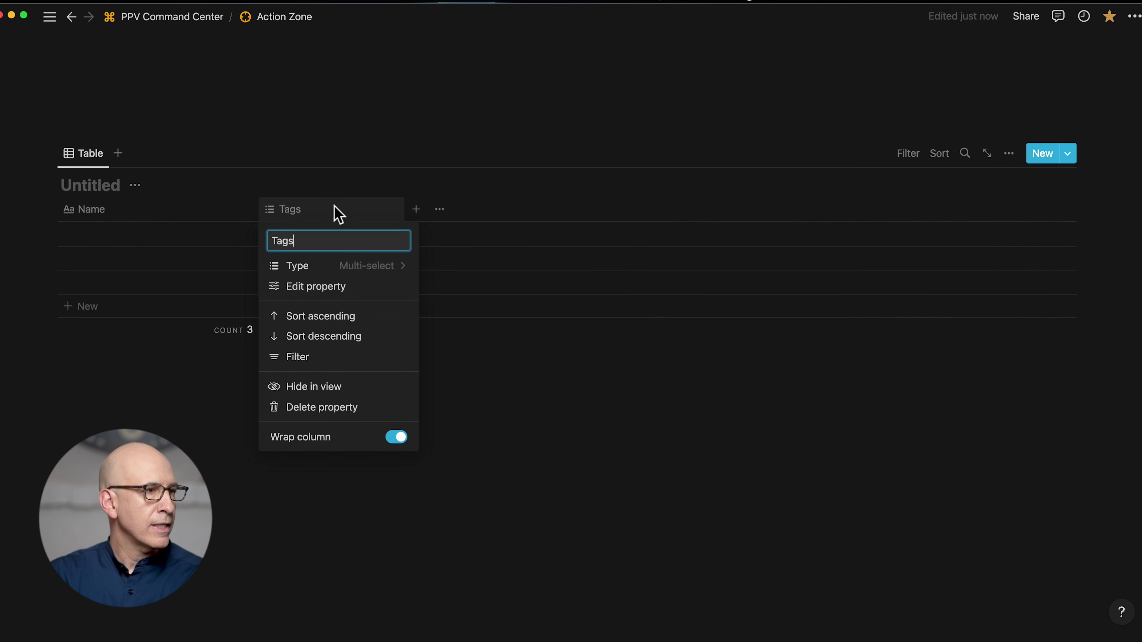
click(317, 287)
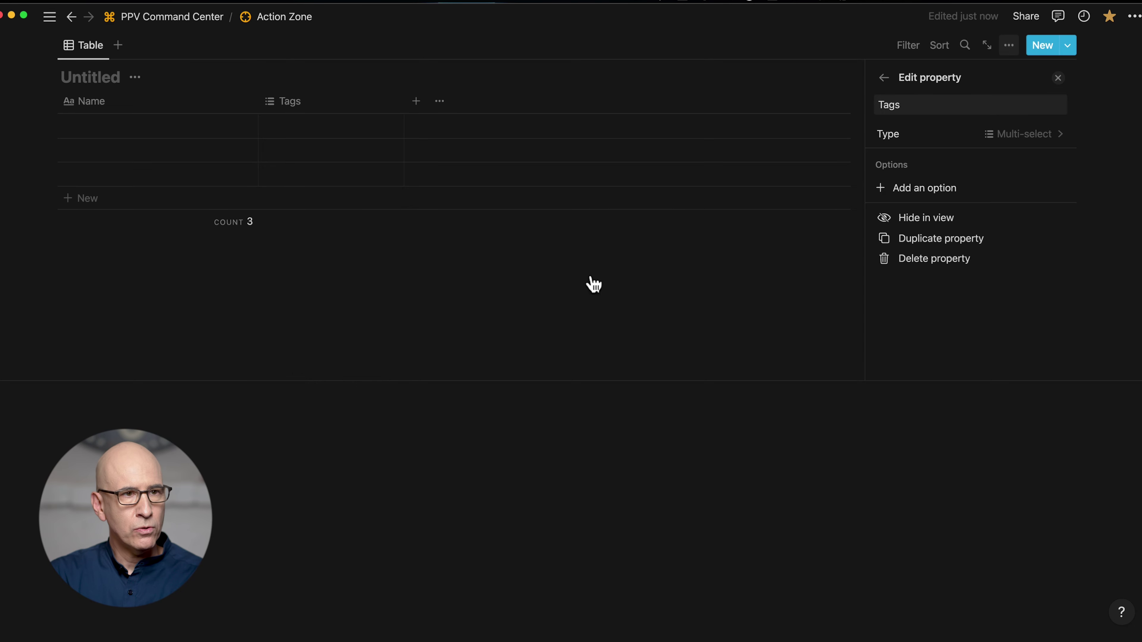
click(889, 77)
click(887, 78)
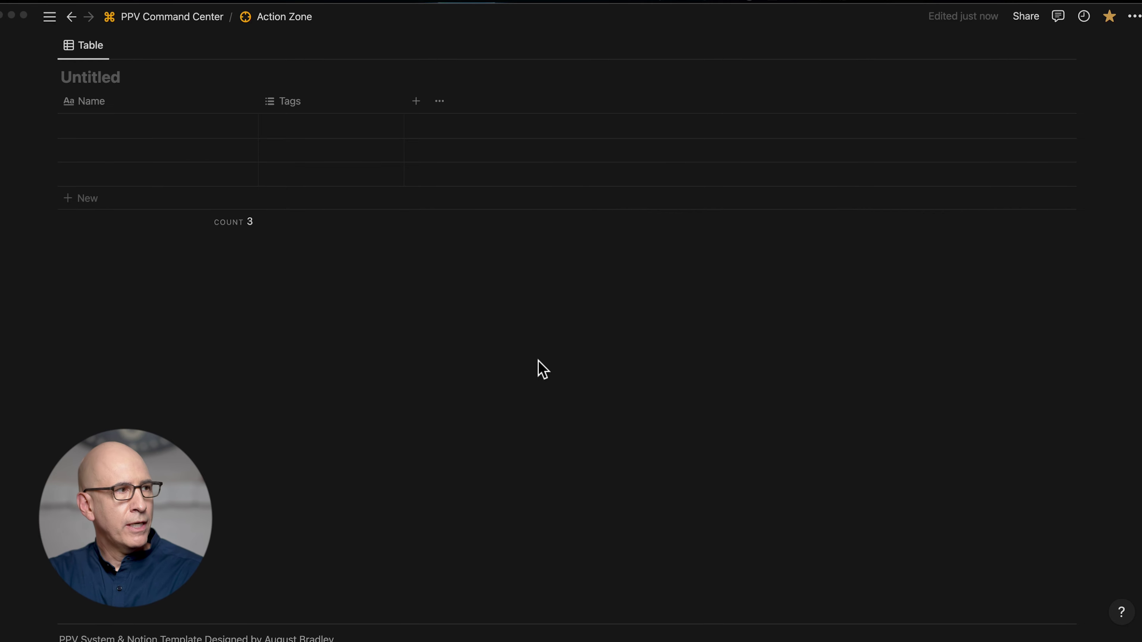
scroll(542, 369, up, 15)
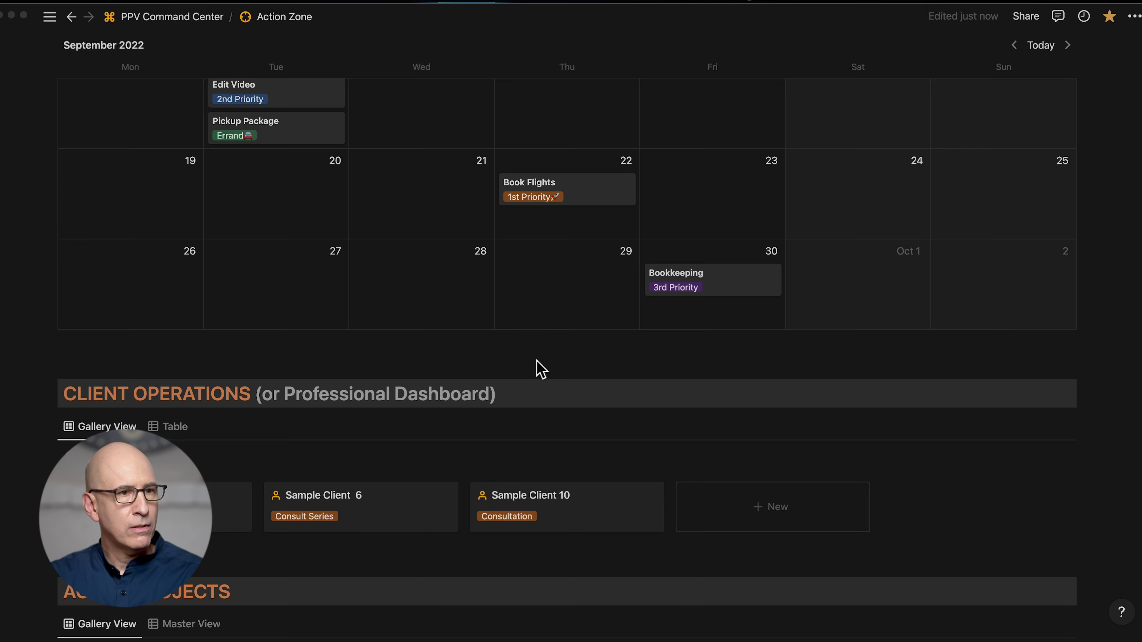
scroll(537, 362, up, 14)
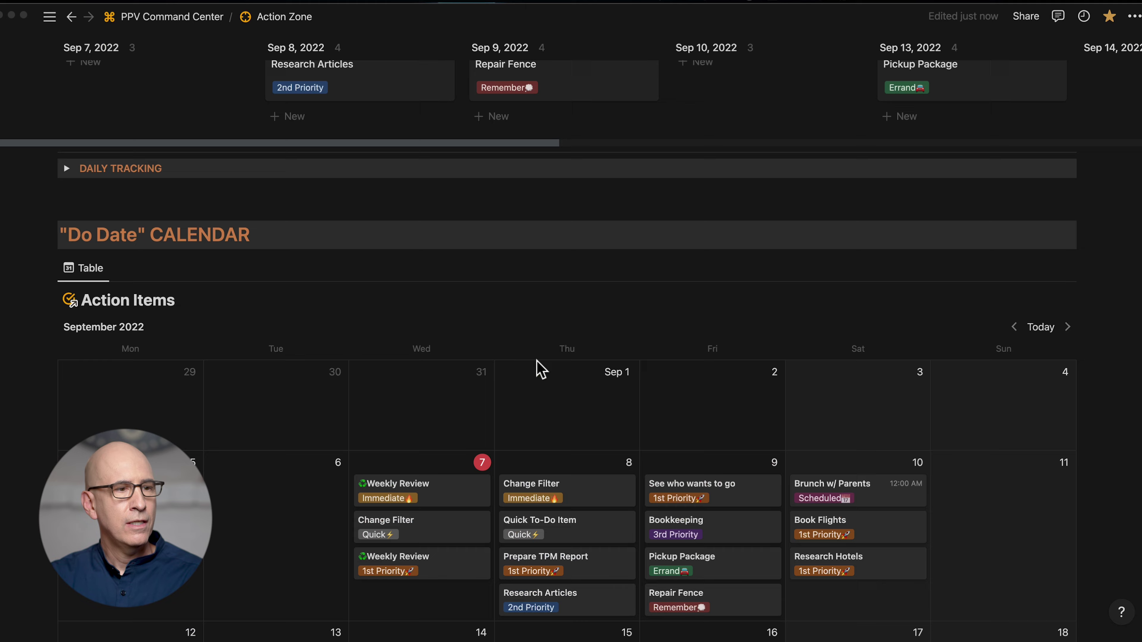
scroll(537, 365, down, 4)
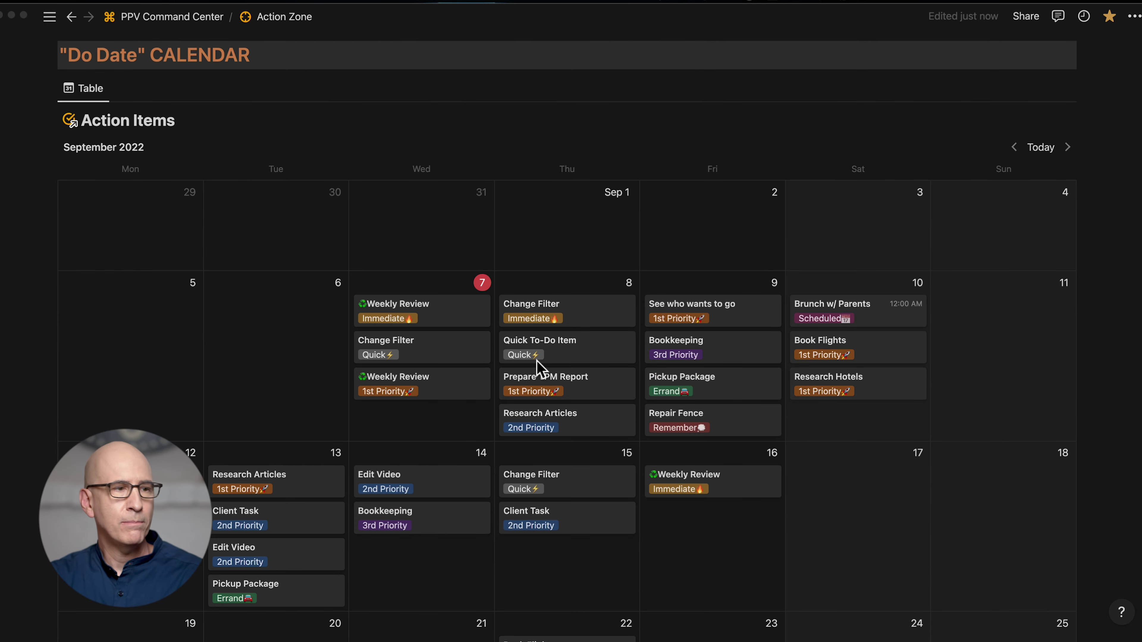